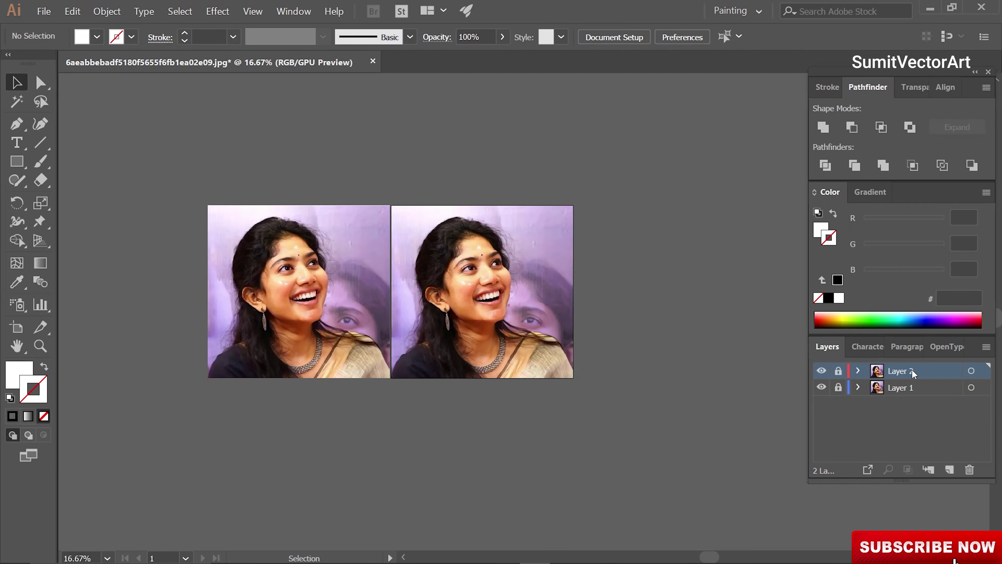
Add a new layer named "Art" above the two photo layers.
key("ctrl+l")
double_click(904, 371)
type("Art")
key("Return")
Trace the inner hairline with the Pencil tool from the forehead down past the temple toward the ear.
scroll(543, 312, "up", 3)
scroll(541, 312, "up", 4)
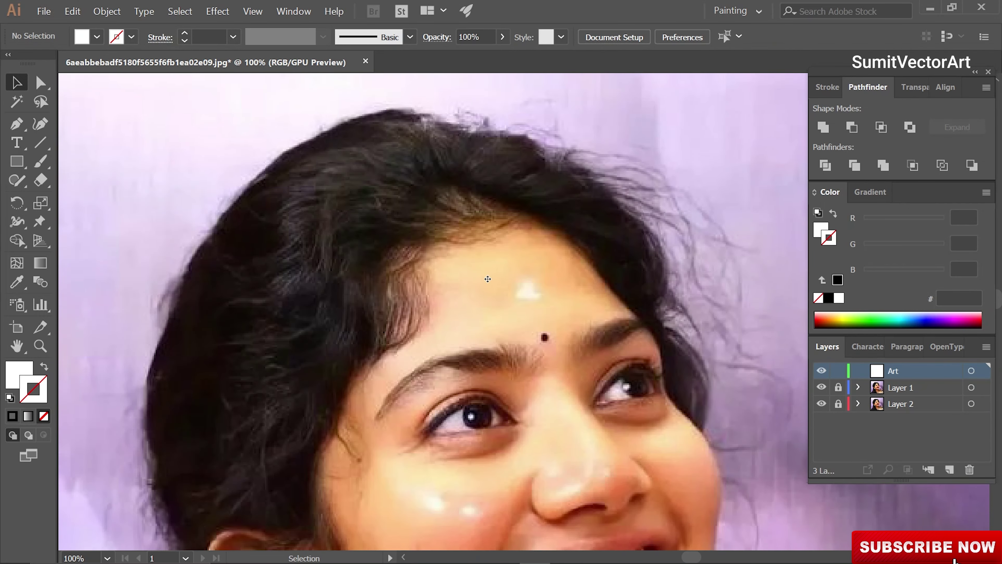
key("n")
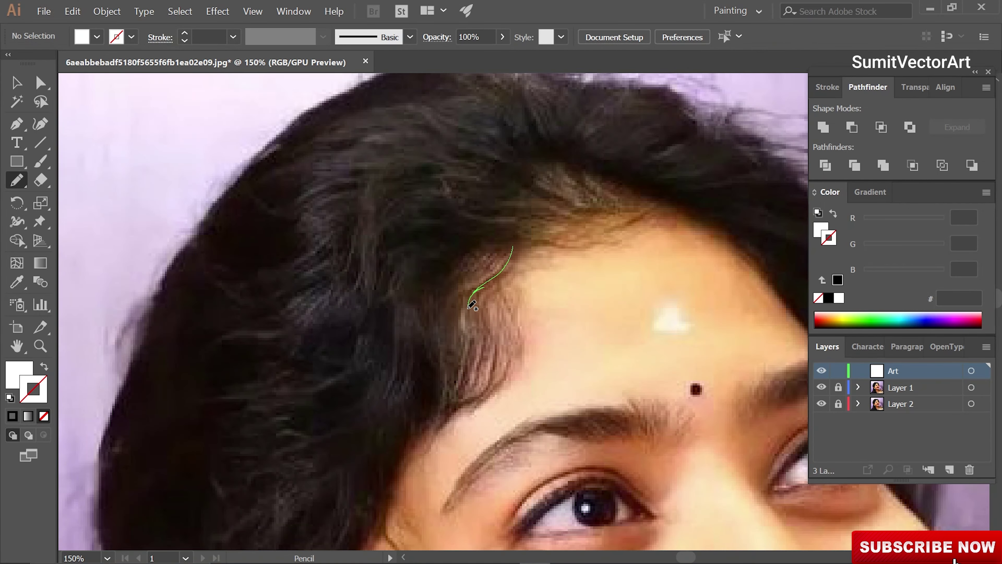
left_click_drag(410, 446, 393, 484)
left_click_drag(400, 490, 472, 268)
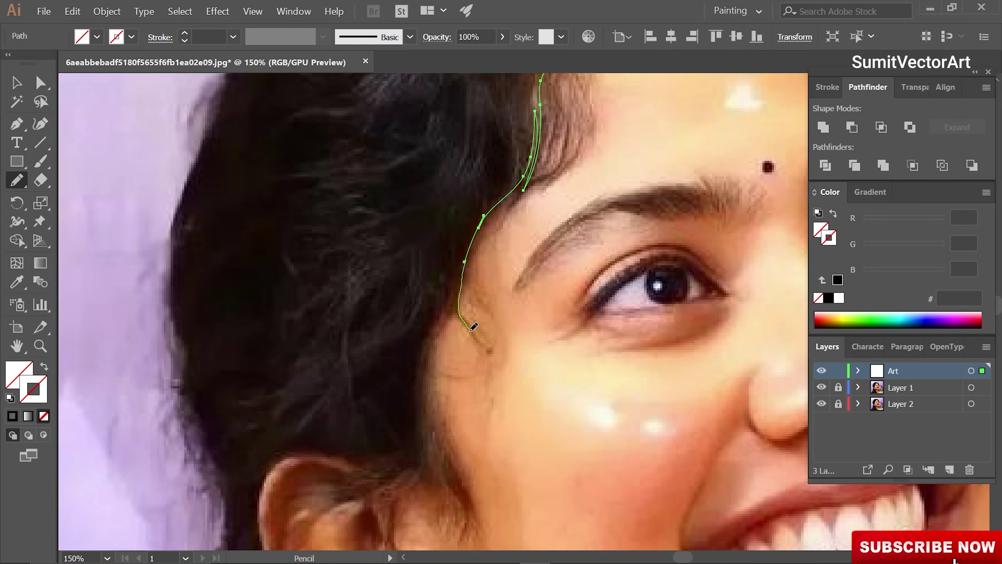
left_click_drag(433, 354, 430, 415)
left_click_drag(431, 415, 408, 335)
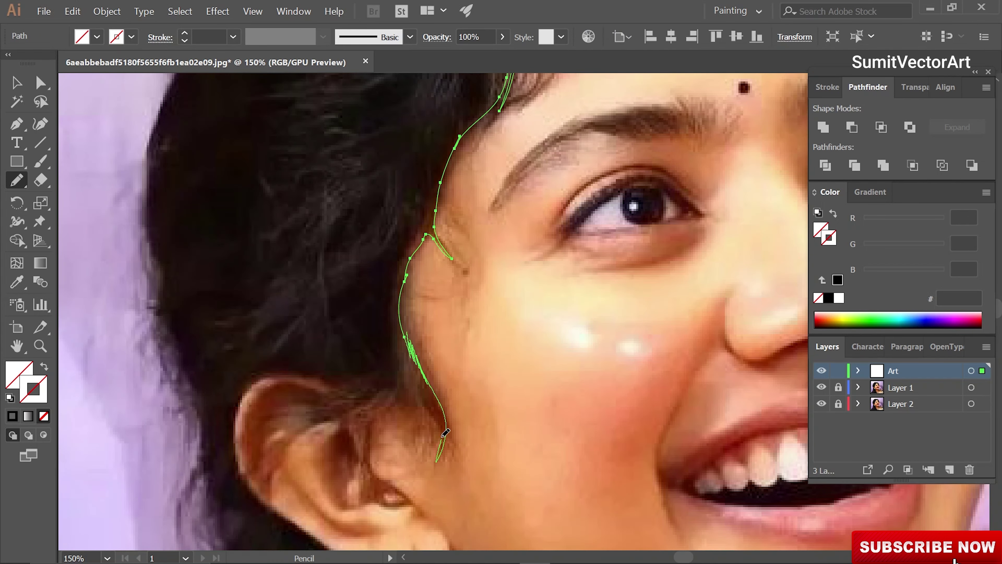
Continue the hair outline around the ear and down the neck, including loose strands, to the photo's lower edge.
left_click_drag(359, 418, 393, 225)
mouse_move(268, 239)
left_mouse_down()
mouse_move(488, 345)
mouse_move(510, 415)
left_mouse_up()
left_click_drag(522, 425, 482, 279)
key("ctrl+minus")
mouse_move(524, 436)
left_mouse_down()
mouse_move(531, 454)
mouse_move(463, 350)
left_mouse_up()
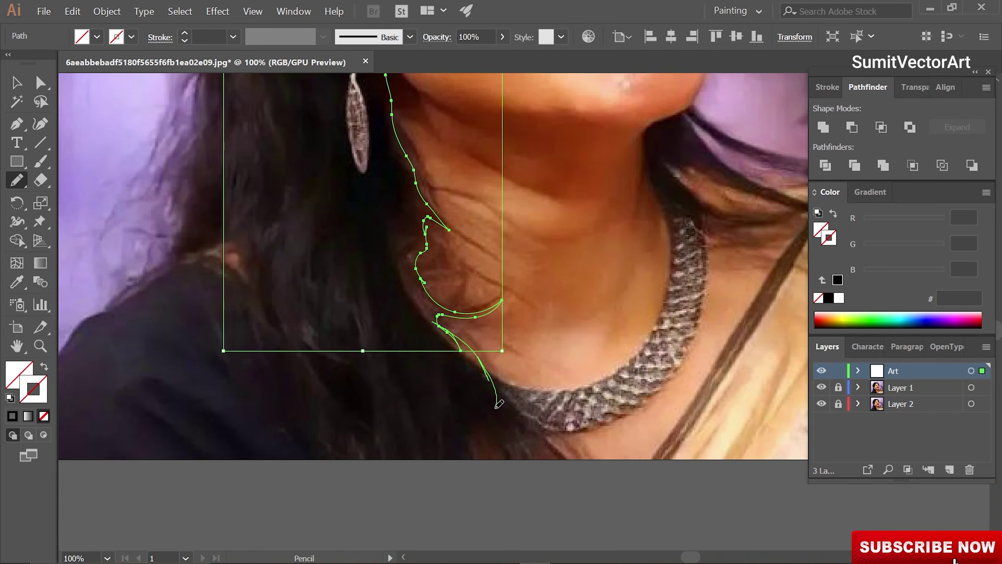
mouse_move(486, 419)
left_mouse_down()
mouse_move(484, 455)
mouse_move(594, 434)
left_mouse_up()
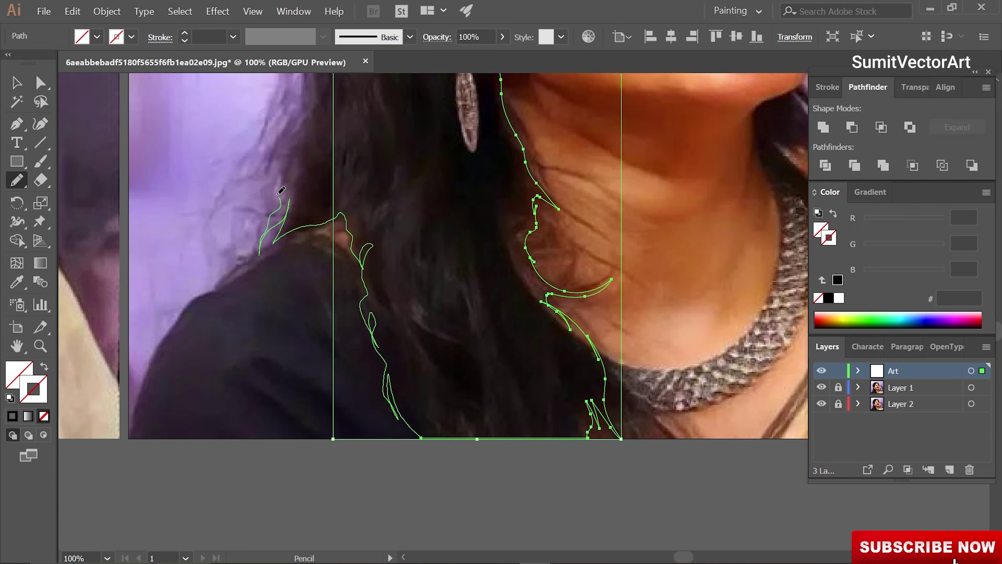
Trace the outer edge of the hair from the shoulder up the back of the head to the crown.
left_click_drag(280, 191, 281, 126)
left_click_drag(281, 126, 294, 333)
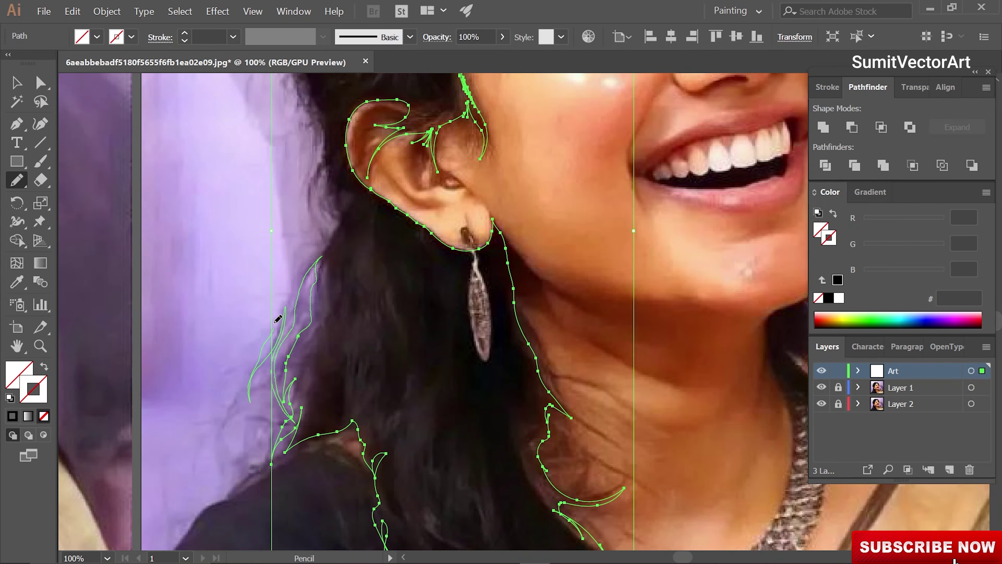
left_click_drag(329, 170, 354, 343)
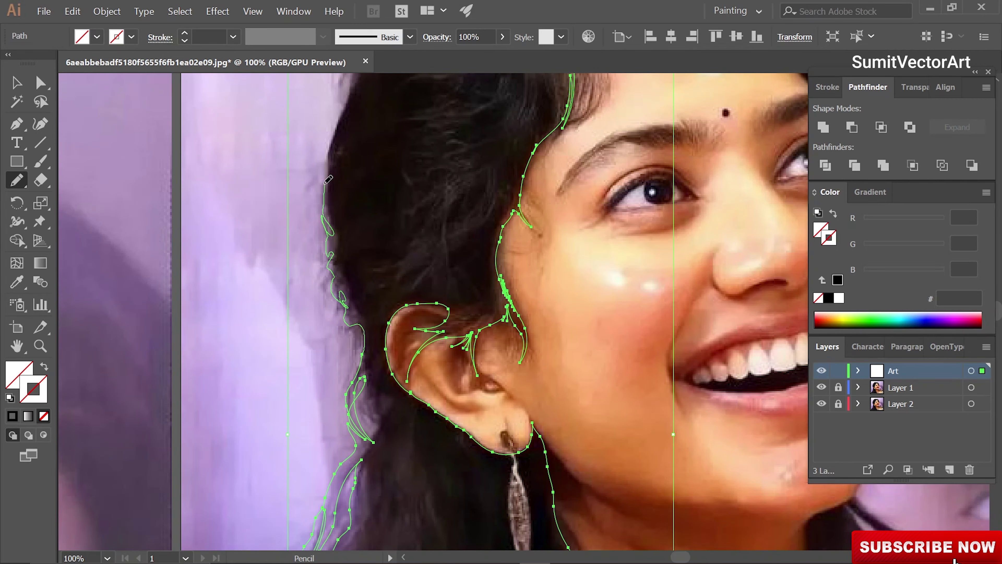
left_click_drag(327, 179, 308, 357)
mouse_move(398, 166)
left_mouse_down()
mouse_move(466, 115)
mouse_move(239, 252)
left_mouse_up()
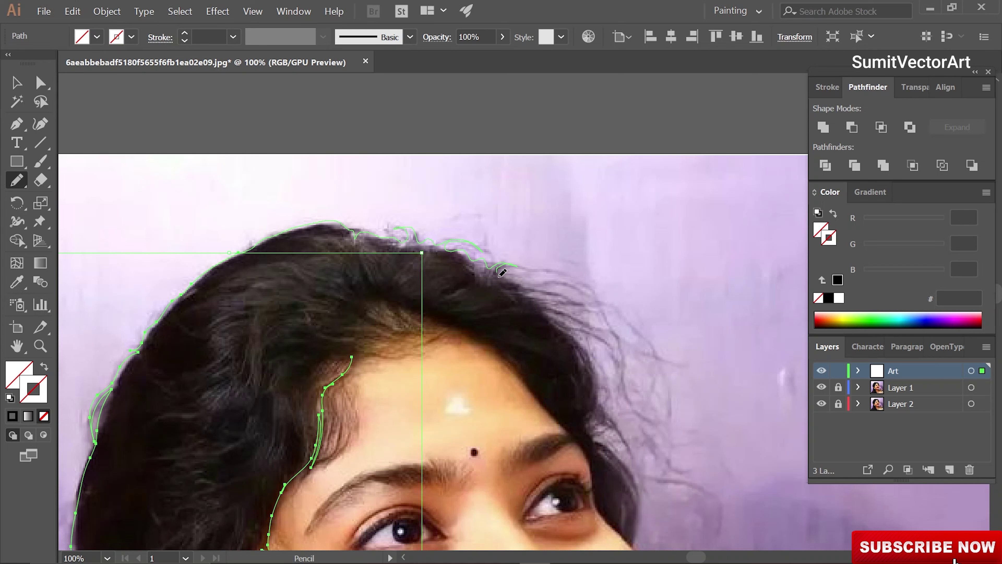
Trace the hair on the far side of the face, close the outline along the forehead hairline and fill it black.
left_click_drag(601, 440, 485, 247)
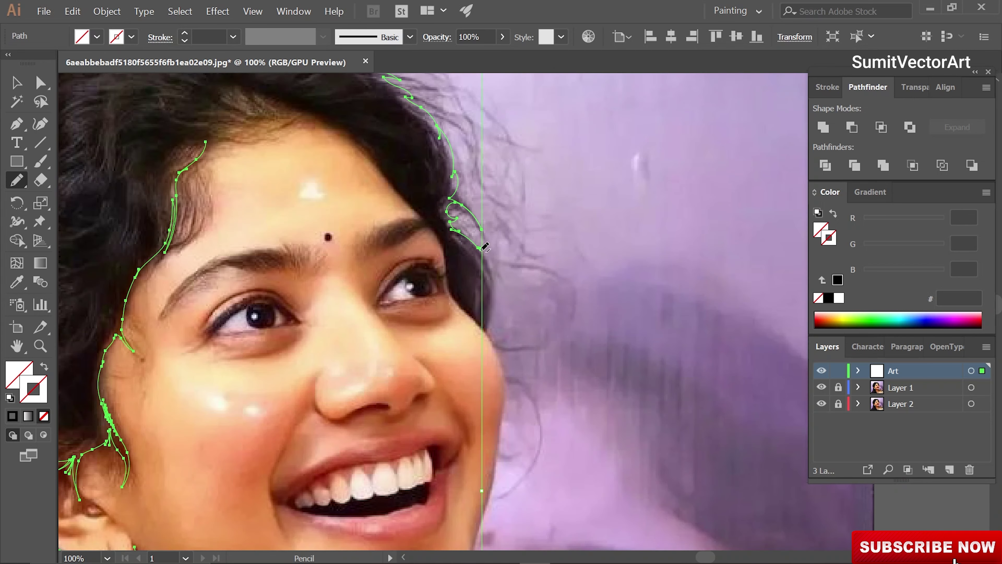
mouse_move(496, 307)
left_mouse_down()
mouse_move(477, 350)
mouse_move(505, 393)
left_mouse_up()
scroll(486, 335, "up", 1)
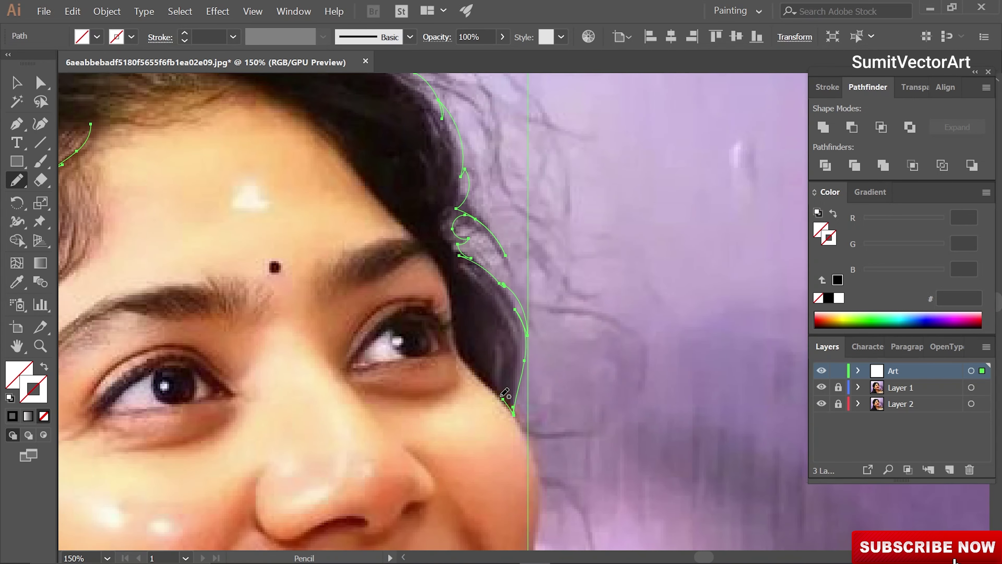
left_click_drag(463, 352, 399, 214)
left_click_drag(400, 214, 469, 377)
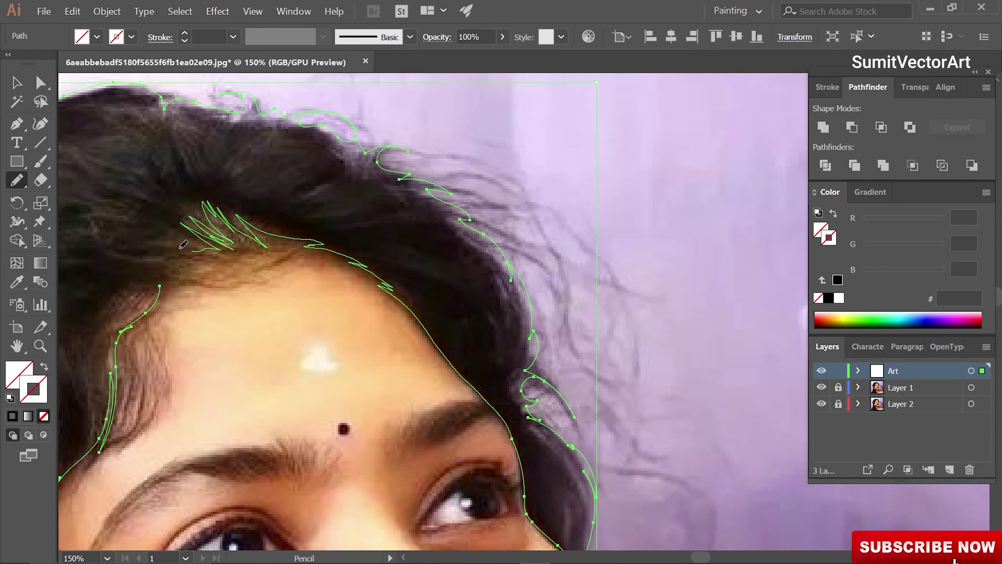
left_click_drag(169, 257, 208, 250)
left_click_drag(196, 258, 490, 314)
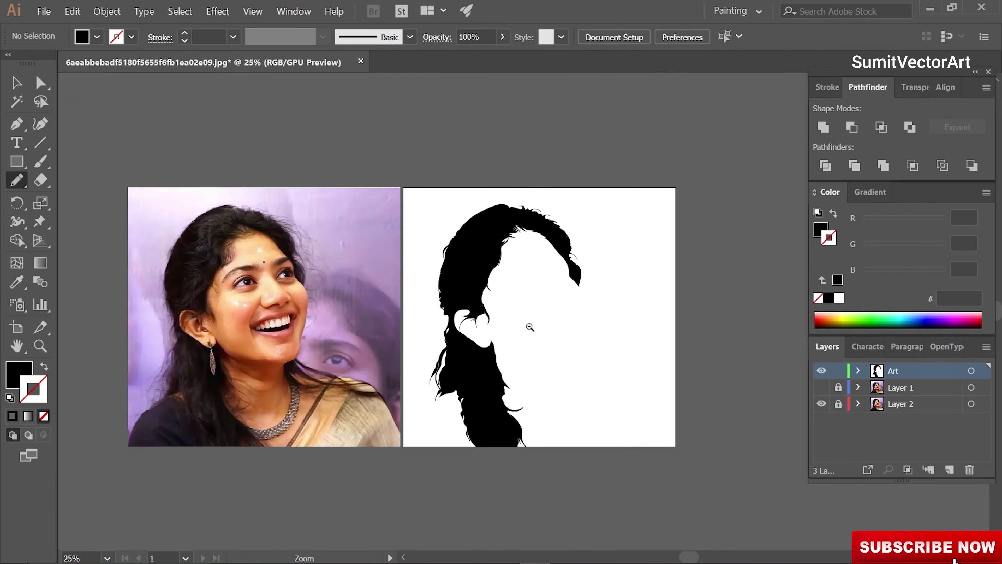
Draw a straight horizontal line with a 1 pt black stroke on a new layer above Art.
left_click(530, 327, "alt")
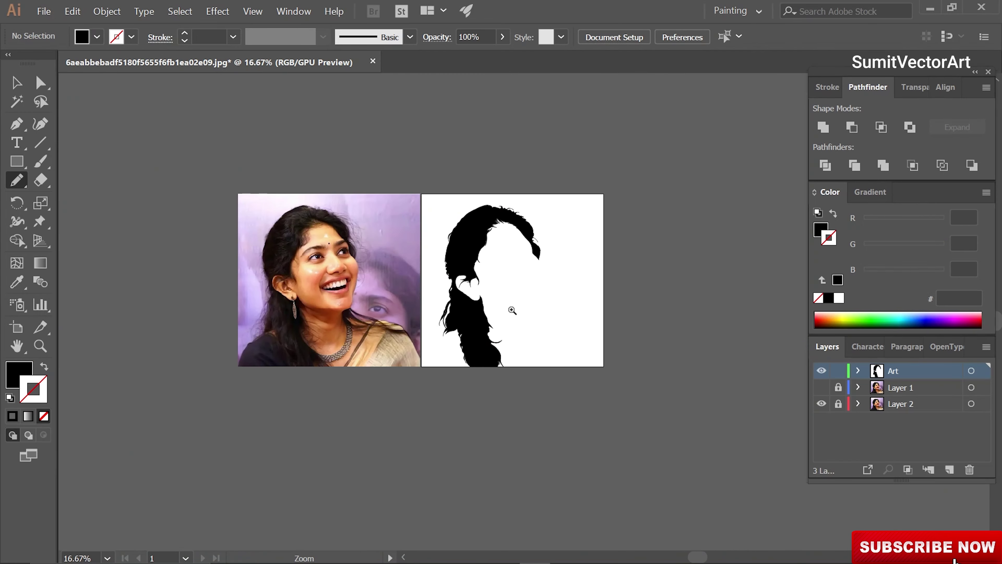
left_click(510, 311)
key("n")
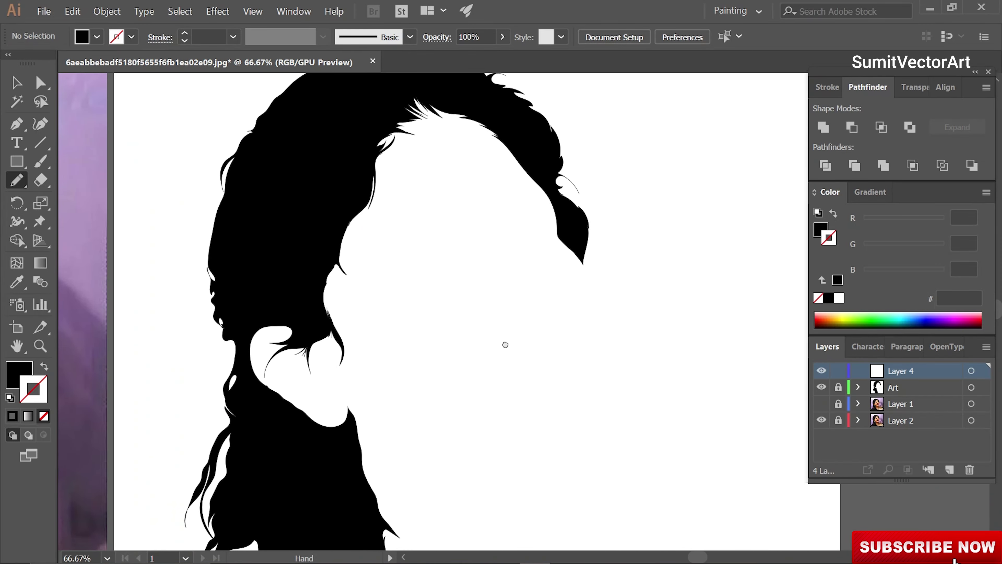
left_click_drag(425, 341, 688, 341)
key("ctrl+1")
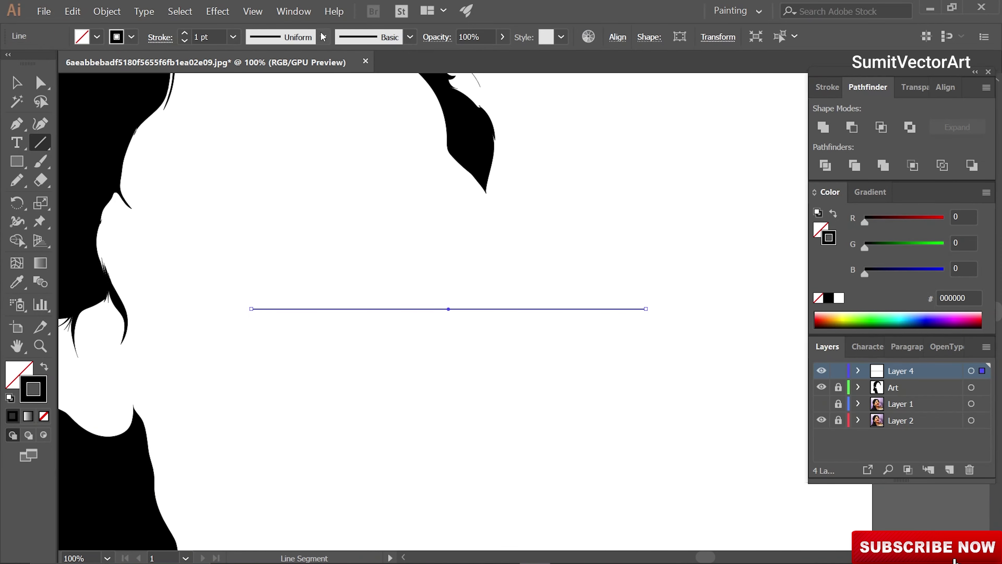
Save the line as two art brushes, one with a profile tapered at both ends and one tapered toward a single end.
left_click(410, 37)
left_click(370, 159)
left_click(461, 324)
left_click(614, 469)
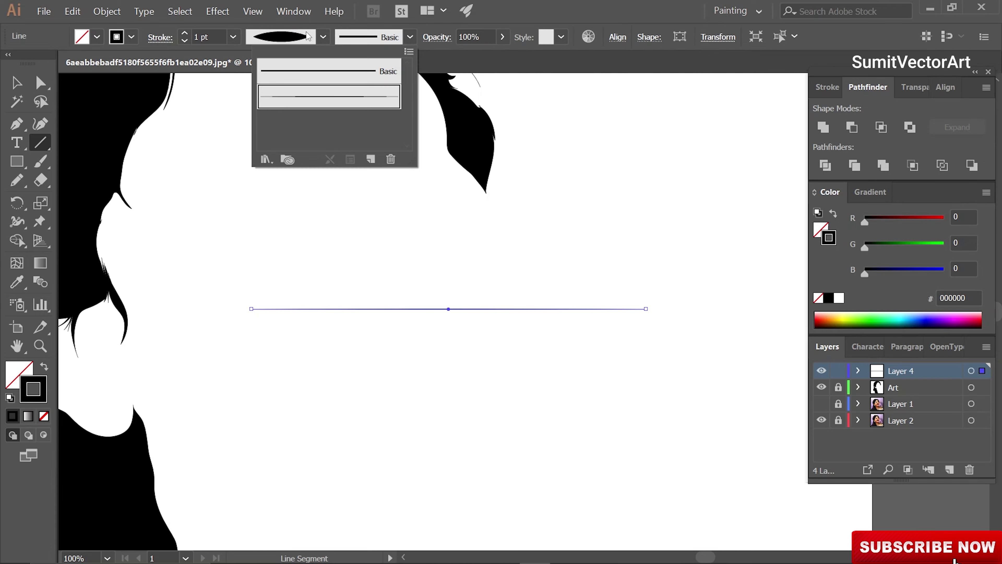
left_click(370, 159)
left_click(462, 324)
left_click(626, 470)
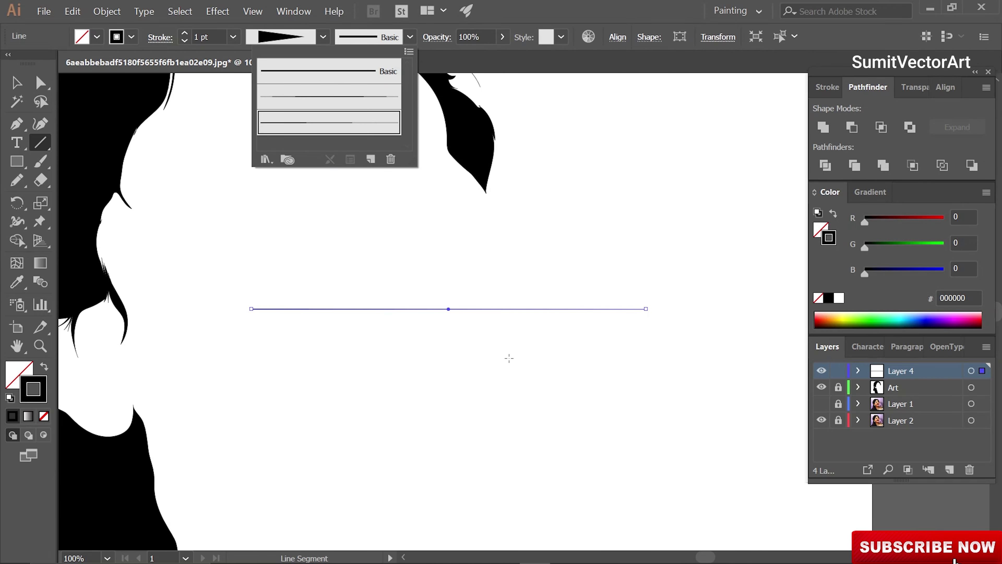
Reflect the tapered line, save it as another art brush, and delete the line.
right_click(496, 326)
left_click(639, 418)
key("Return")
left_click(410, 37)
left_click(370, 160)
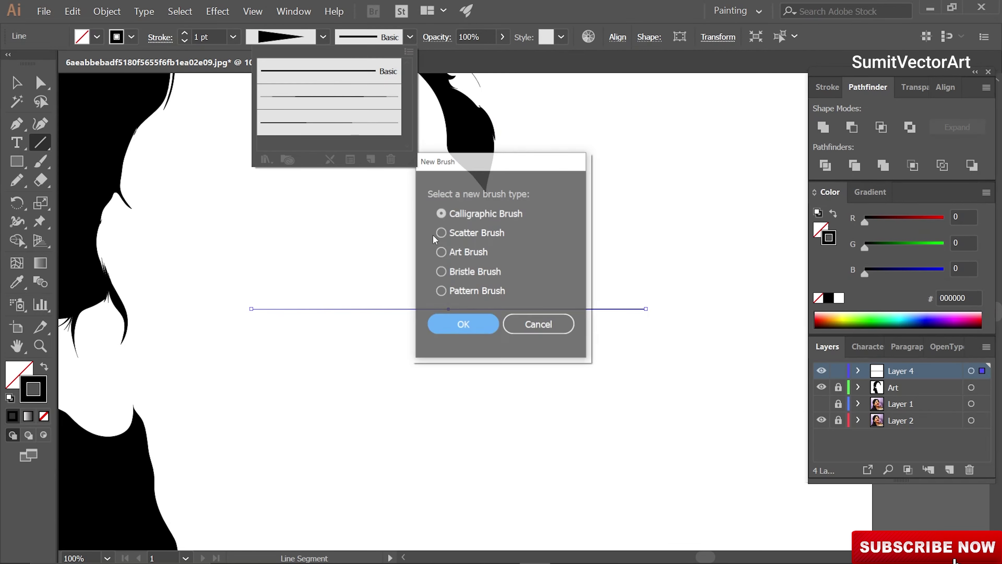
left_click(461, 325)
left_click(604, 468)
key("Delete")
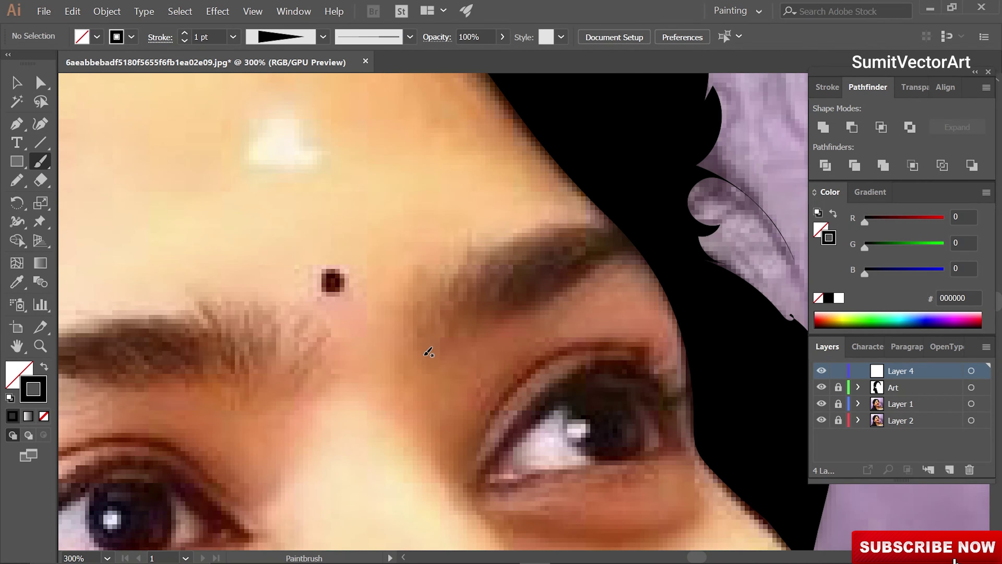
Paint a first hair on the eyebrow right of the bindi and give it a 1.5 pt stroke at 45% opacity.
left_click_drag(424, 354, 433, 283)
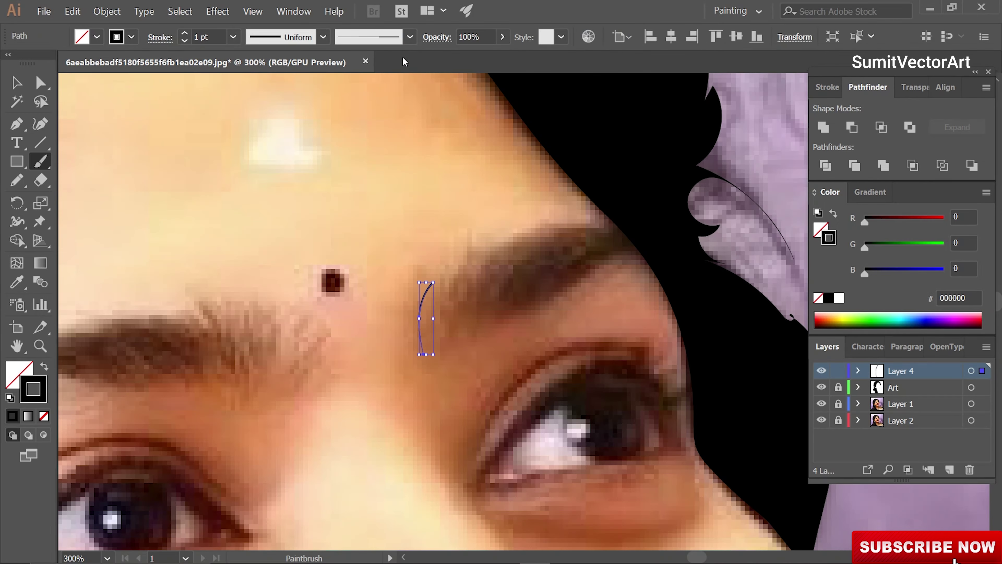
left_click(233, 37)
left_click(254, 65)
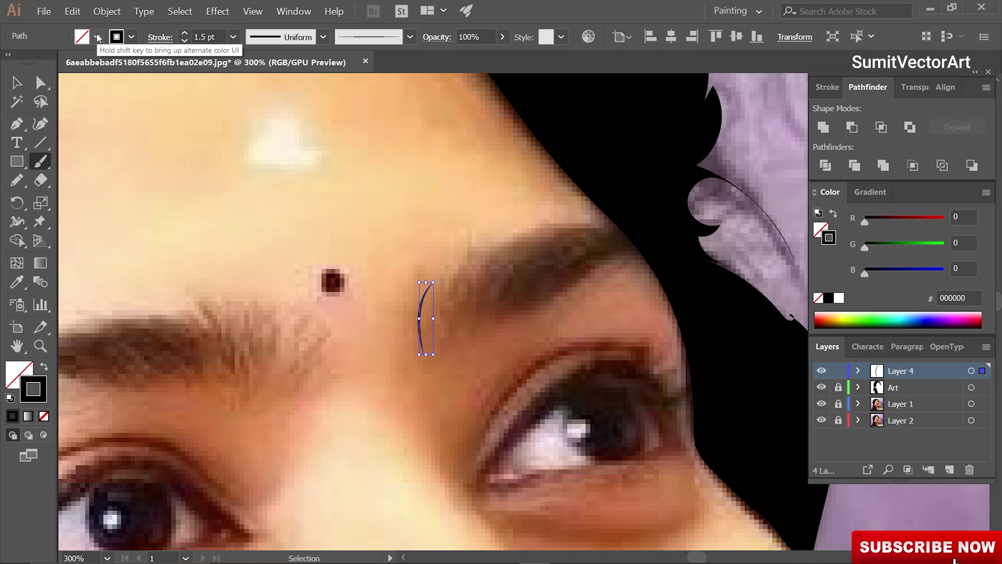
left_click(475, 37)
type("45")
key("Return")
Paint short curved hairs with the Paintbrush across the inner part of the eyebrow right of the bindi.
mouse_move(420, 349)
left_mouse_down()
mouse_move(438, 281)
mouse_move(450, 277)
left_mouse_up()
left_click_drag(436, 339, 458, 276)
left_click_drag(441, 338, 443, 284)
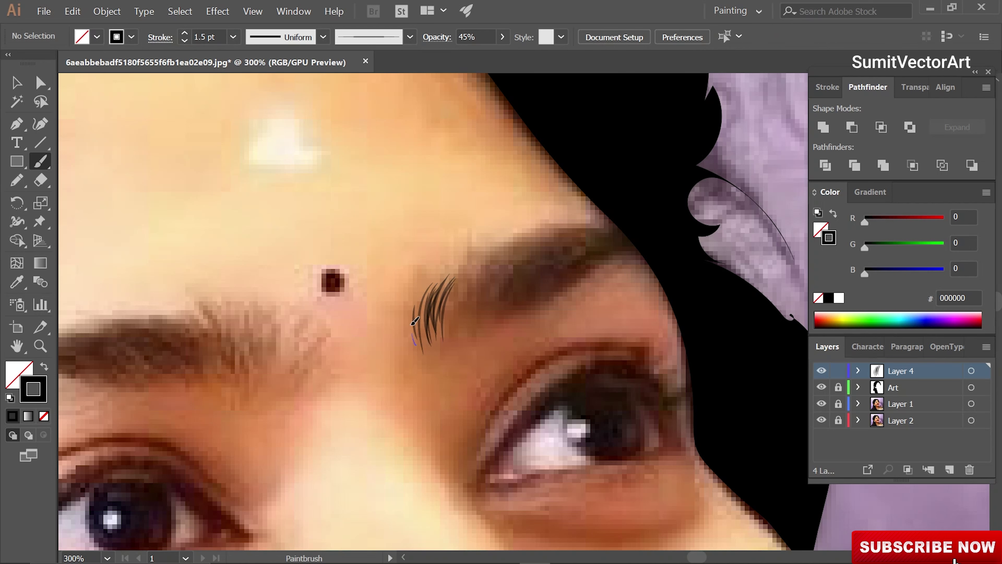
left_click_drag(432, 323, 378, 350)
left_click_drag(407, 351, 428, 292)
mouse_move(385, 365)
left_mouse_down()
mouse_move(408, 311)
mouse_move(399, 308)
left_mouse_up()
left_click_drag(412, 350, 446, 285)
left_click_drag(438, 338, 474, 285)
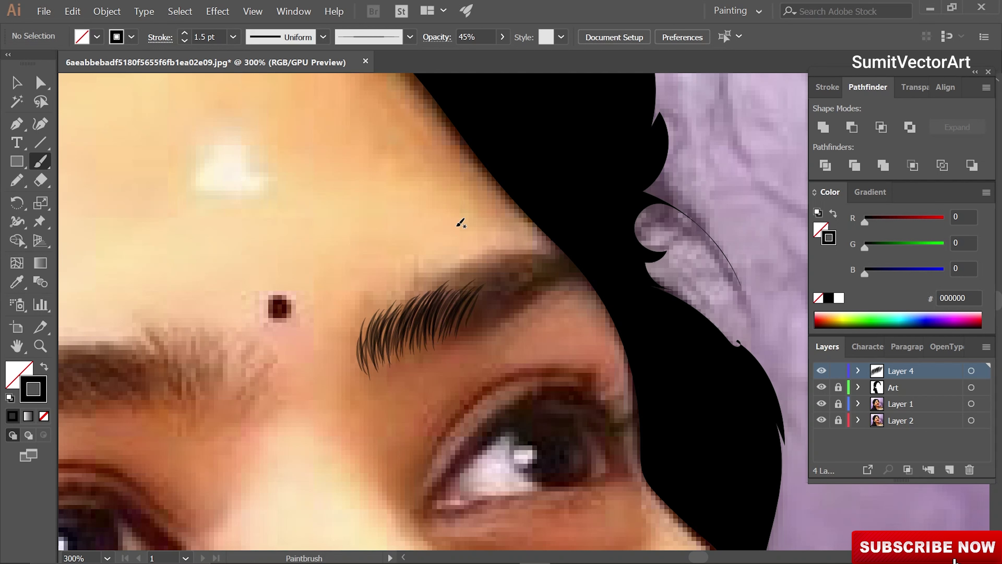
Set the brush stroke to 2 pt at 52% opacity and paint longer hairs toward that eyebrow's outer end.
left_click(232, 37)
left_click(285, 105)
left_click(502, 37)
left_click_drag(467, 58, 473, 58)
left_click_drag(475, 321, 522, 274)
left_click_drag(512, 310, 590, 274)
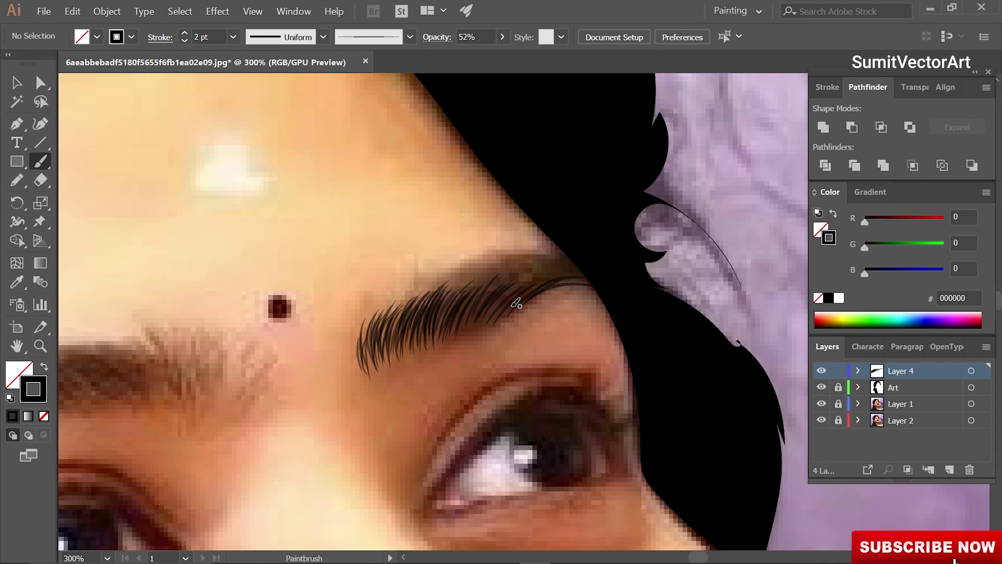
Fill in the upper edge and tail of the eyebrow right of the bindi with overlapping long hair strokes.
left_click_drag(458, 330, 530, 280)
left_click_drag(440, 301, 523, 276)
left_click_drag(444, 288, 519, 266)
left_click_drag(407, 296, 530, 263)
left_click_drag(480, 278, 554, 259)
left_click_drag(467, 312, 579, 273)
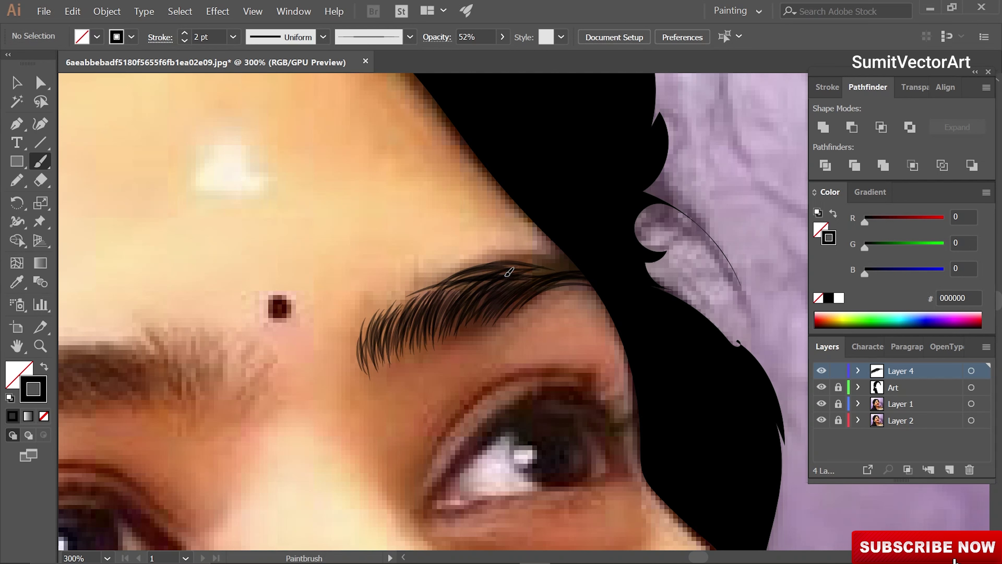
left_click_drag(498, 277, 574, 263)
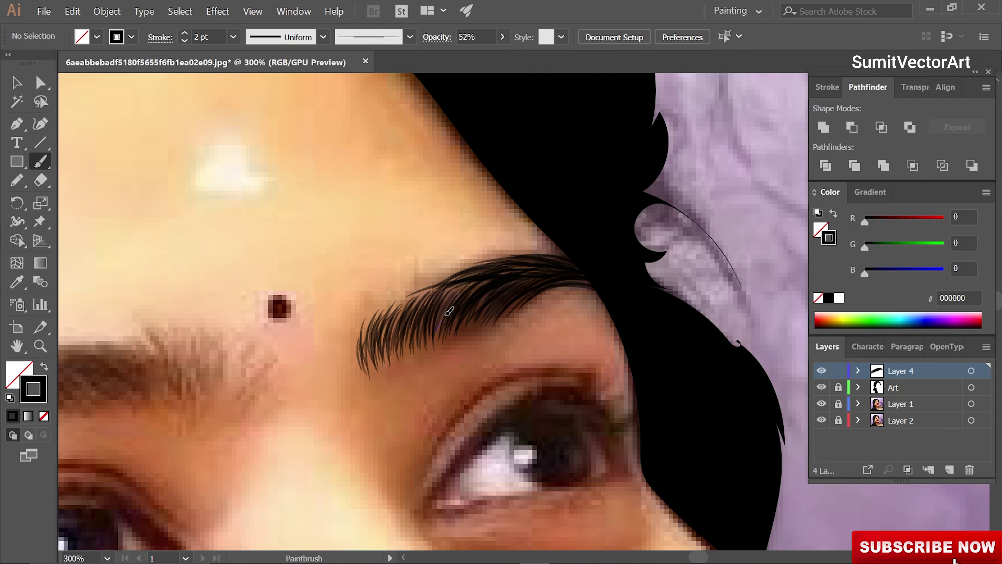
left_click_drag(449, 311, 572, 271)
left_click_drag(394, 343, 585, 267)
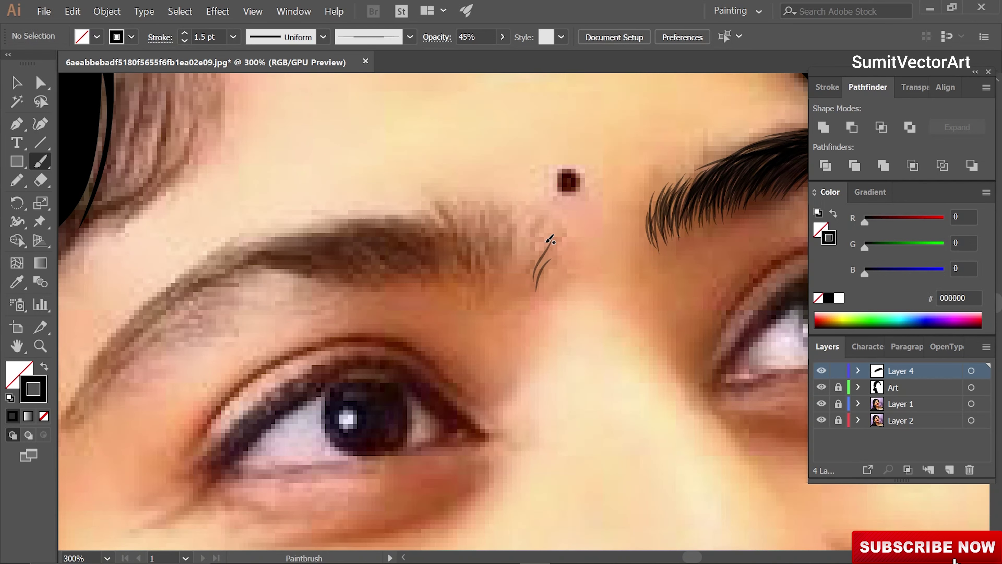
Paint the inner hairs of the eyebrow left of the bindi with 1.5 pt strokes at 45% opacity.
mouse_move(499, 211)
left_mouse_down()
mouse_move(520, 273)
mouse_move(501, 269)
left_mouse_up()
mouse_move(440, 199)
left_mouse_down()
mouse_move(485, 279)
mouse_move(473, 274)
left_mouse_up()
left_click_drag(395, 213, 458, 271)
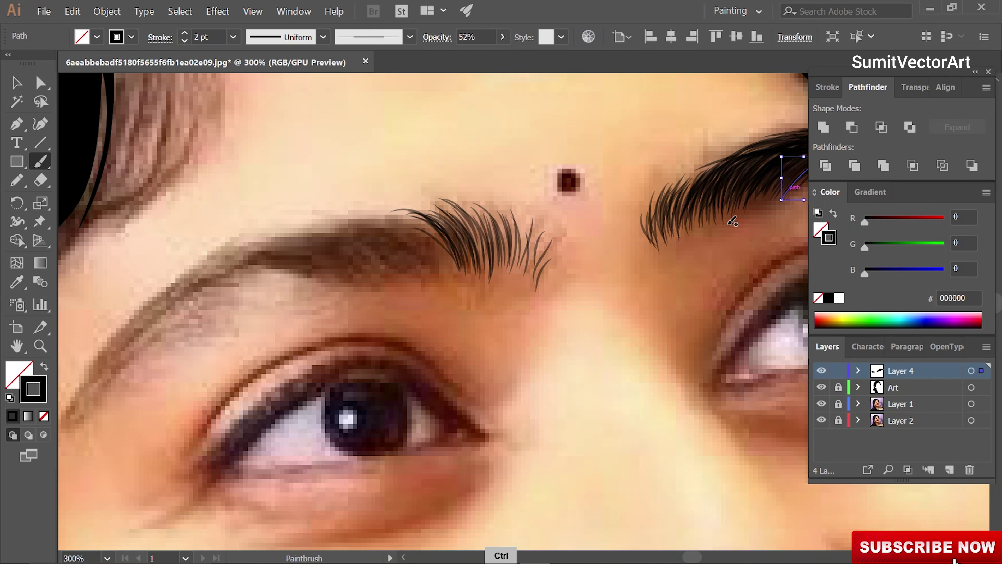
Paint the middle of the eyebrow left of the bindi with 2 pt hair strokes at 52% opacity.
left_click_drag(382, 218, 450, 268)
left_click_drag(355, 227, 438, 273)
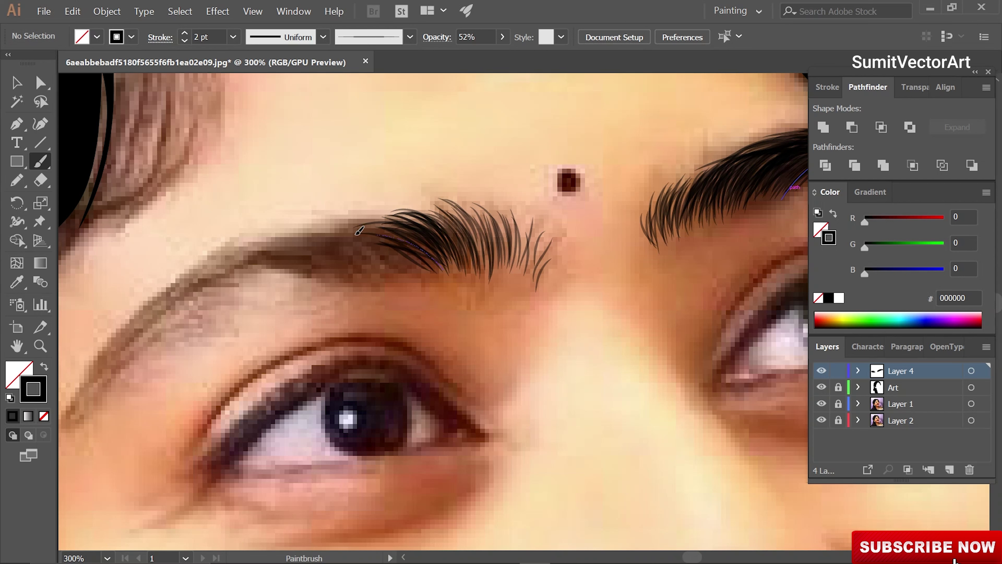
left_click_drag(320, 227, 422, 269)
mouse_move(286, 229)
left_mouse_down()
mouse_move(411, 273)
mouse_move(389, 273)
left_mouse_up()
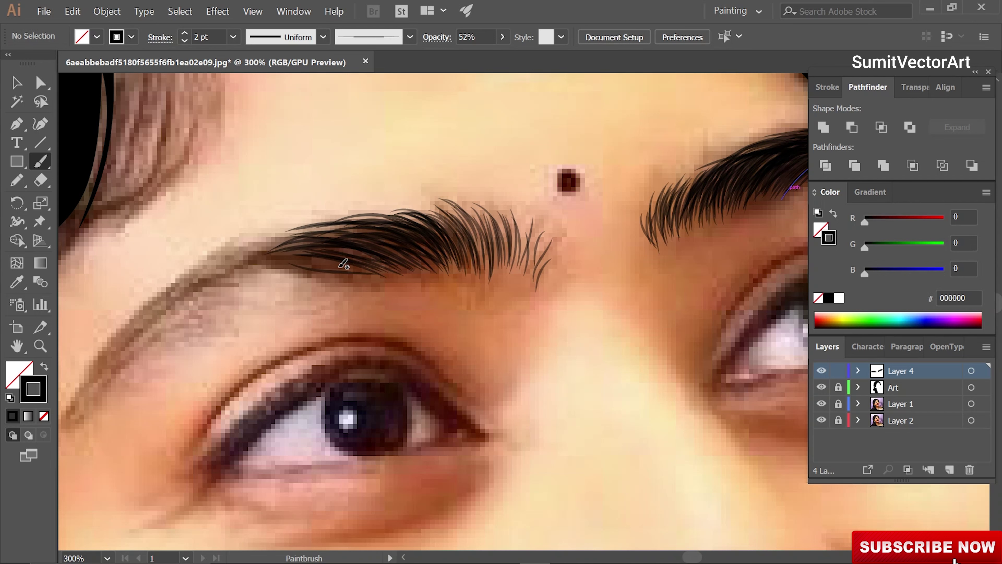
left_click_drag(241, 259, 367, 270)
left_click_drag(219, 275, 314, 273)
Paint long sweeping hairs along the tail of the left eyebrow down to its outer tip.
key("space")
left_click_drag(274, 301, 475, 234)
left_click_drag(482, 202, 348, 254)
left_click_drag(513, 174, 374, 237)
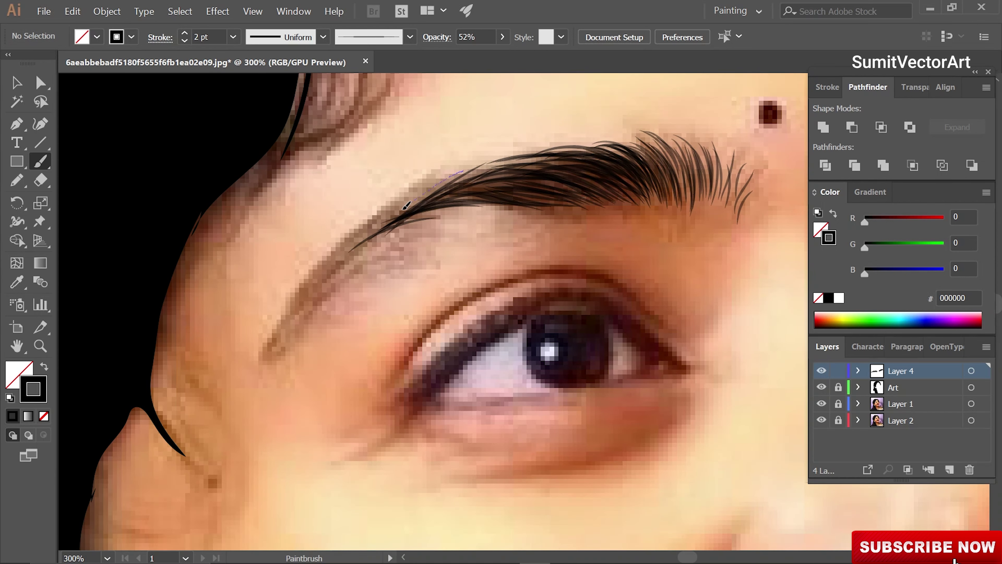
left_click_drag(461, 166, 284, 330)
left_click_drag(333, 248, 264, 361)
left_click_drag(540, 202, 365, 246)
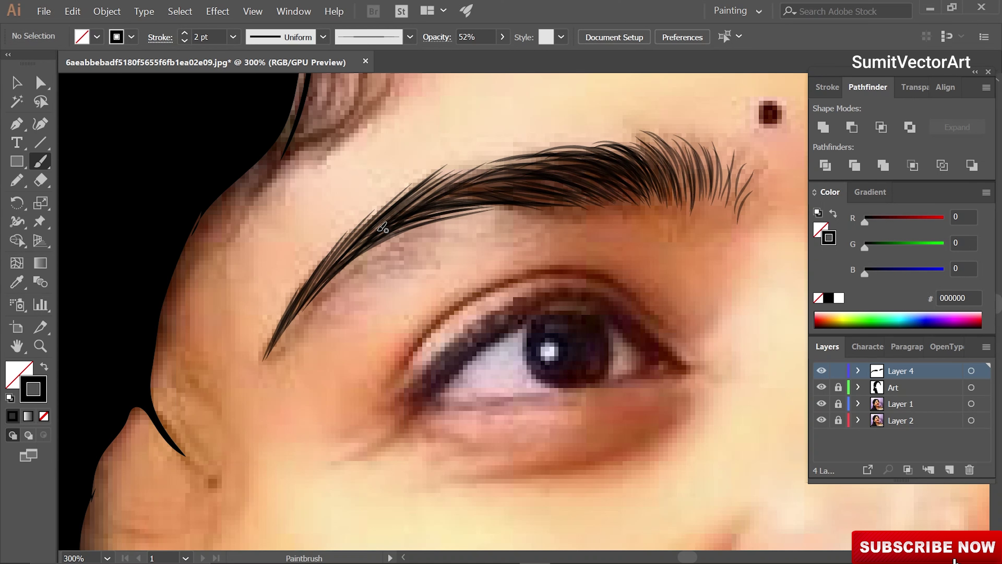
Thicken the left eyebrow with more overlapping hair strokes along its upper edge and body.
left_click_drag(568, 165, 409, 214)
left_click_drag(490, 156, 384, 221)
mouse_move(349, 242)
left_mouse_down()
mouse_move(265, 358)
mouse_move(115, 465)
left_mouse_up()
key("space")
left_click_drag(407, 292, 242, 341)
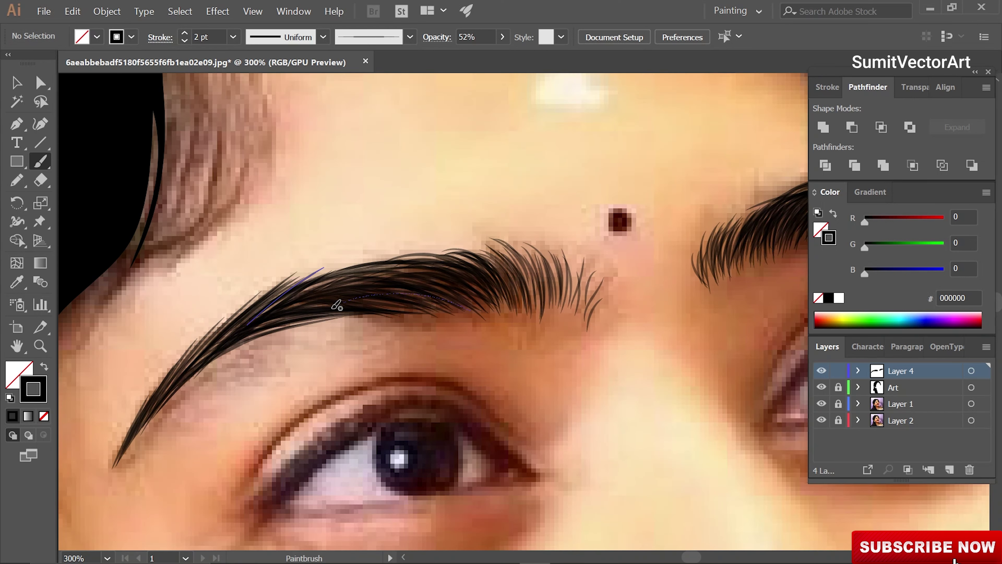
mouse_move(484, 252)
left_mouse_down()
mouse_move(347, 276)
mouse_move(248, 324)
left_mouse_up()
left_click_drag(388, 262, 174, 381)
left_click_drag(517, 244, 437, 300)
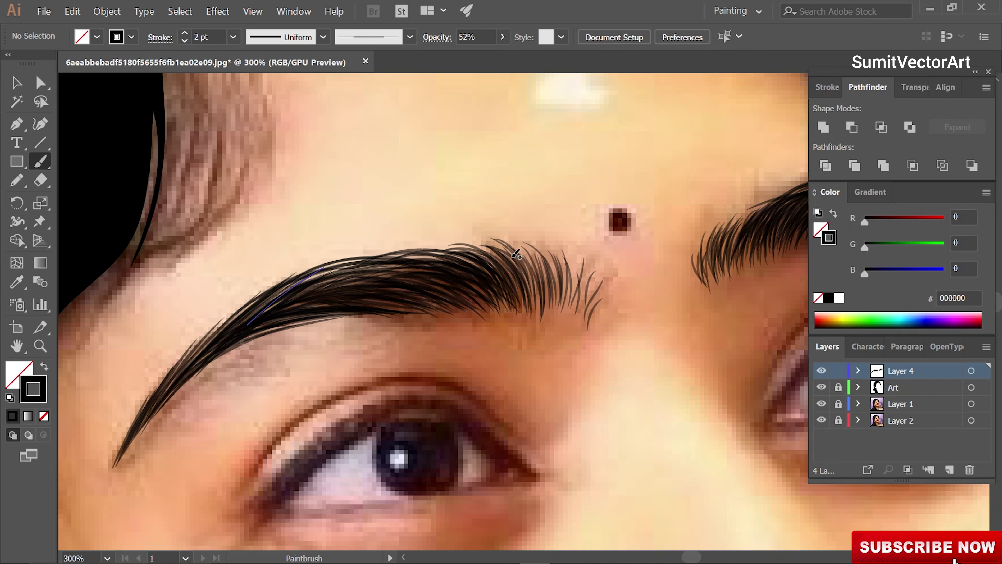
Finish the left eyebrow with one more hair stroke, lock Layer 4 and add a new layer above the Art layer.
left_click_drag(527, 247, 483, 306)
left_click(822, 404)
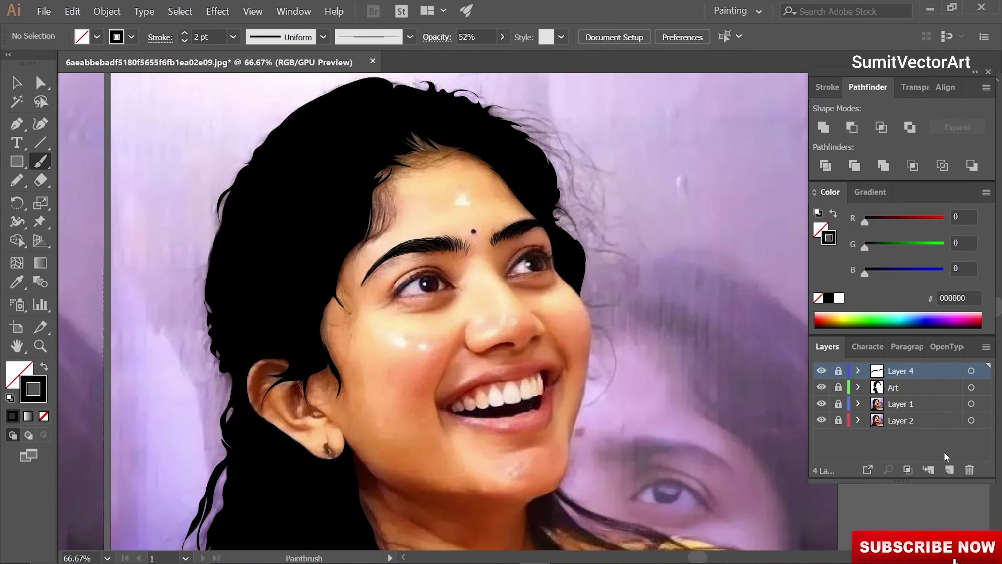
left_click(949, 469)
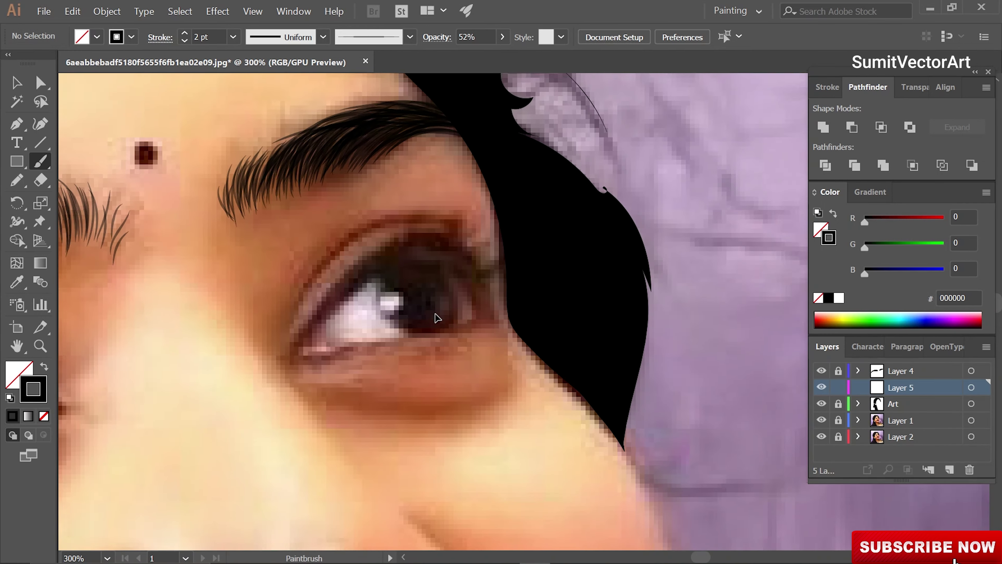
Trace the right eye's spiky upper lashes, iris and lower lid line as black filled Pencil shapes and refine the lower outline's anchor points.
key("ctrl+plus")
key("n")
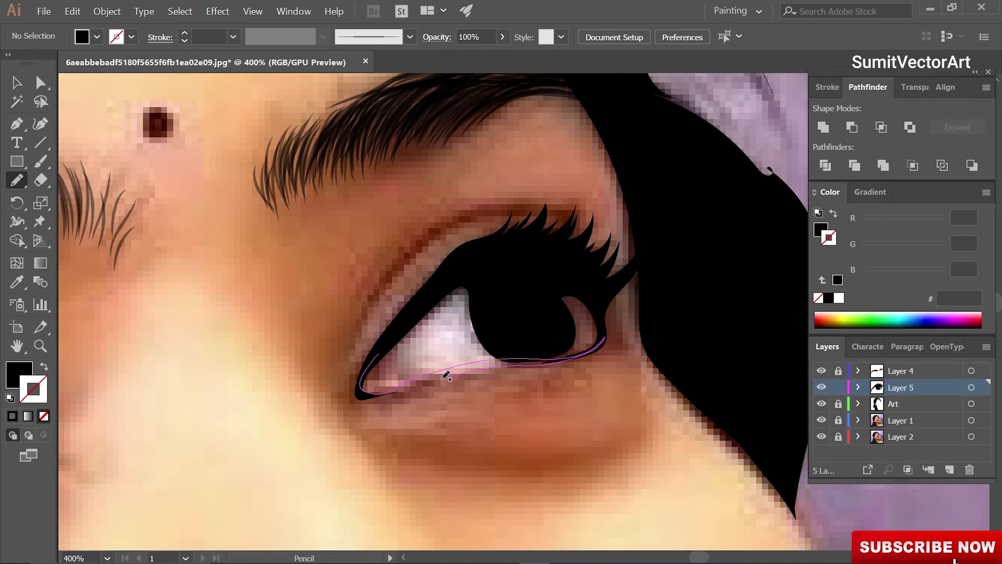
left_click_drag(389, 343, 324, 385)
key("shift+x")
key("a")
key("ctrl+plus")
key("ctrl+plus")
left_click(371, 361)
left_click(720, 284)
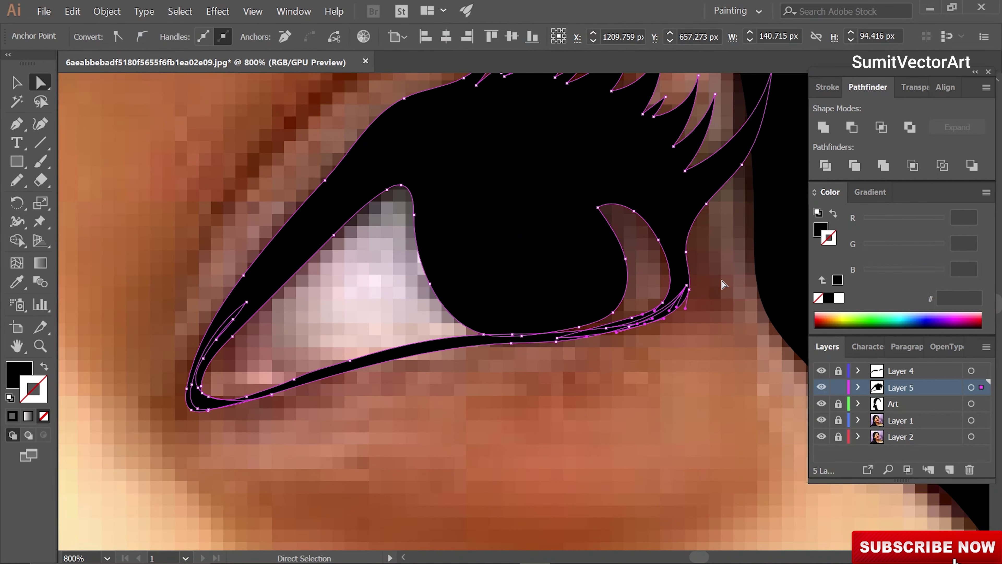
left_click(593, 368)
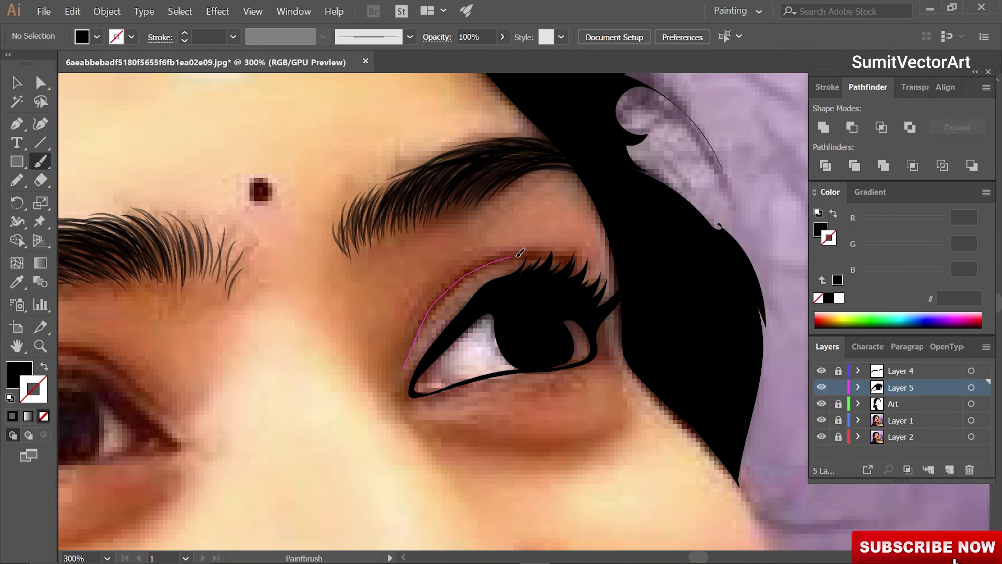
Paint the eyelid crease arching over the right eye and set its stroke weight to 4 pt.
left_click_drag(520, 253, 586, 272)
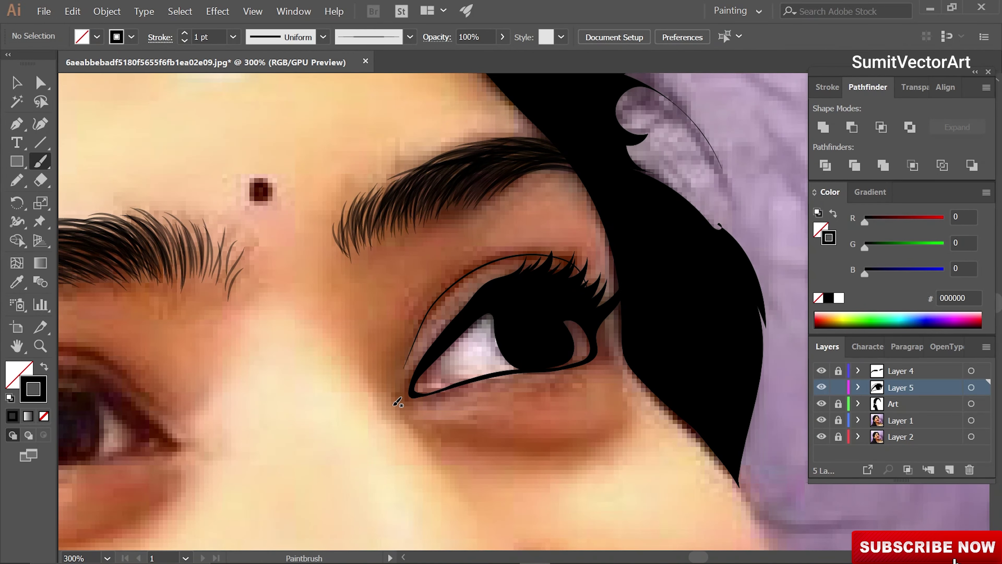
key("v")
left_click(312, 412)
left_click_drag(310, 413, 624, 319)
Try to trace the left eye's lashes, iris and thin lower lid line as black filled Pencil shapes.
key("n")
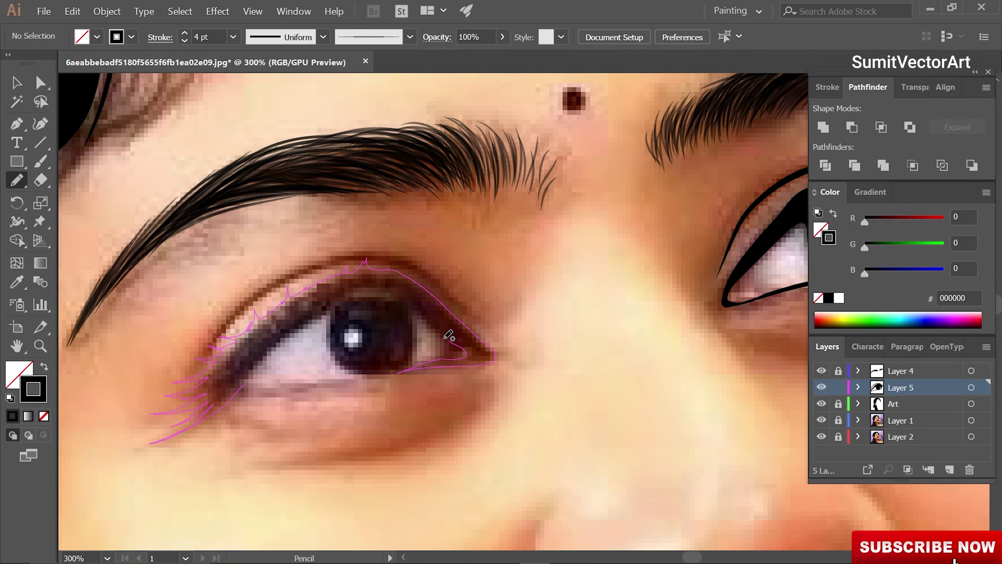
key("ctrl+a")
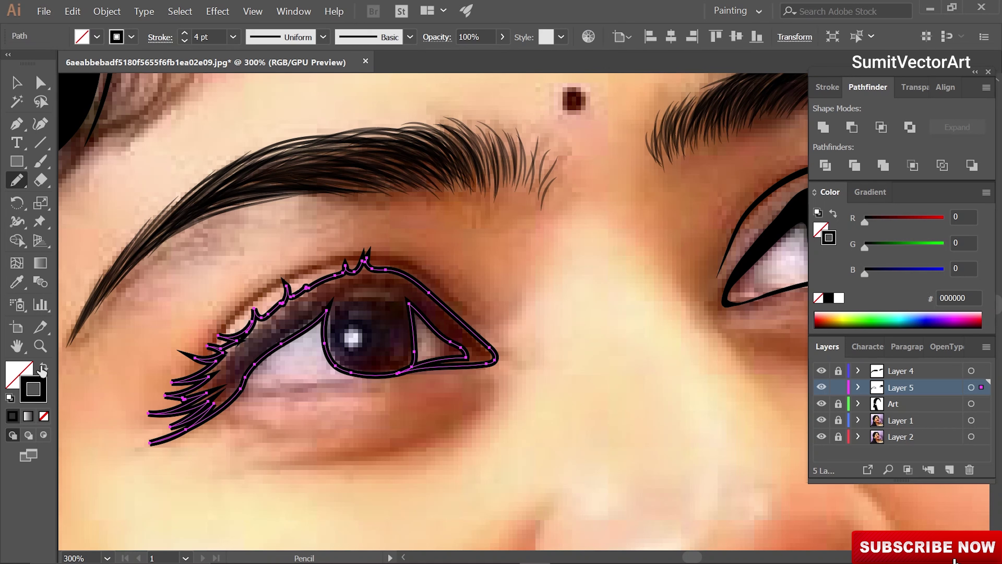
key("shift+x")
key("ctrl+shift+a")
left_click_drag(288, 379, 244, 378)
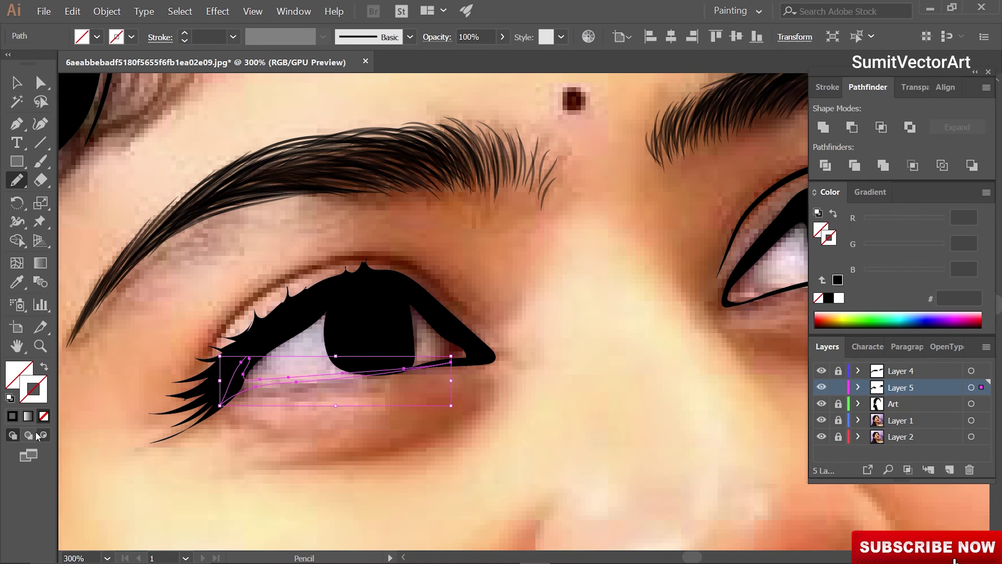
key("ctrl+shift+a")
left_click(354, 381, "ctrl")
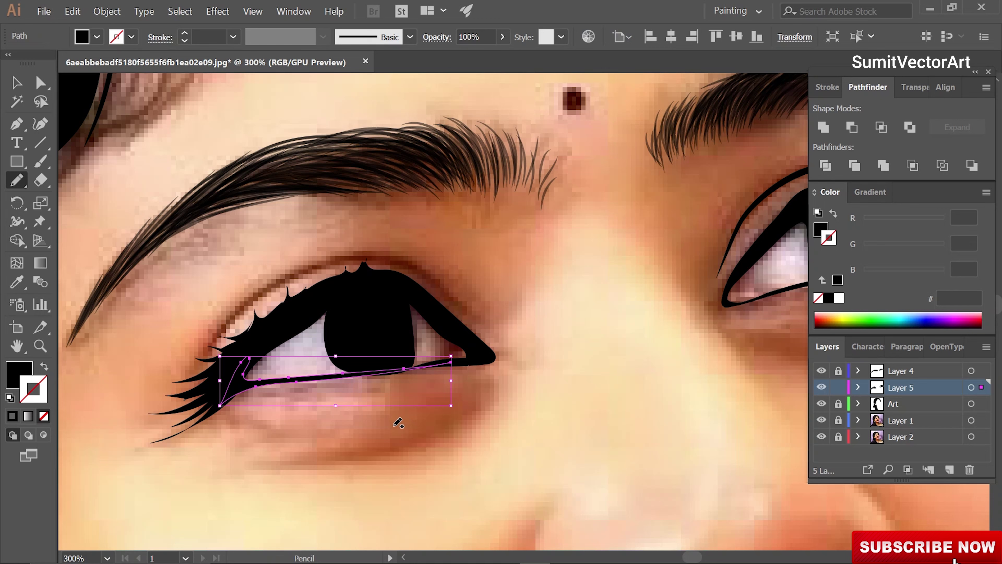
Delete the black shapes traced for the left eye.
left_click(408, 322, "ctrl")
key("alt")
key("ctrl+shift+a")
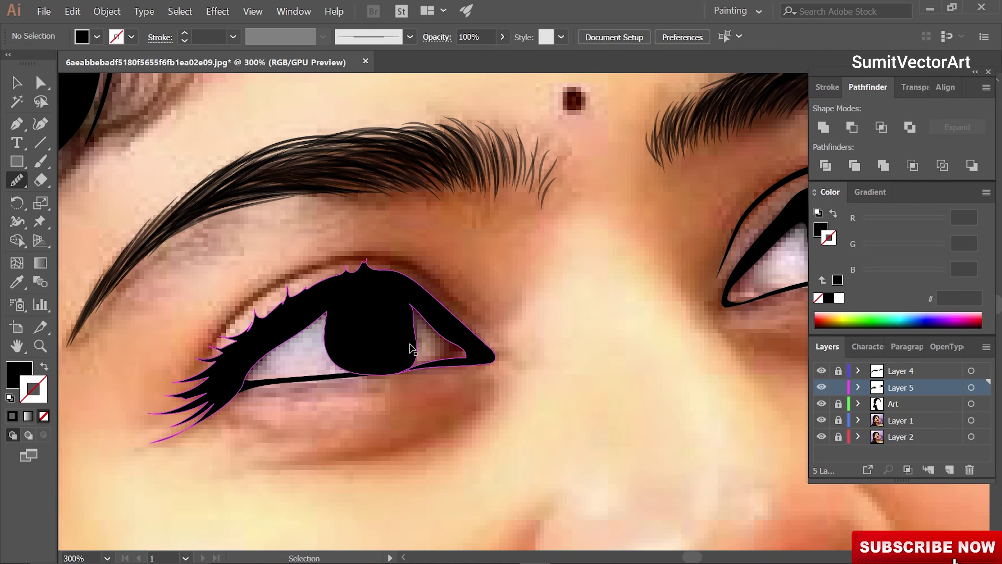
key("a")
left_click(424, 335)
key("Delete")
left_click(481, 353, "ctrl")
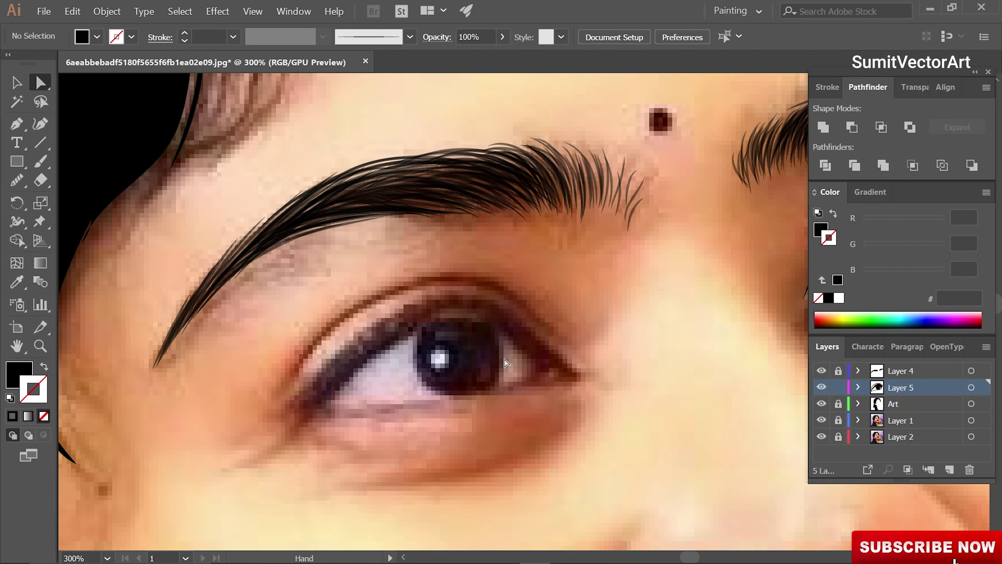
Retrace the left eye with the Pencil tool, adding denser short lashes along the upper lid and outlines around both eye-white areas.
key("n")
left_click_drag(325, 409, 290, 420)
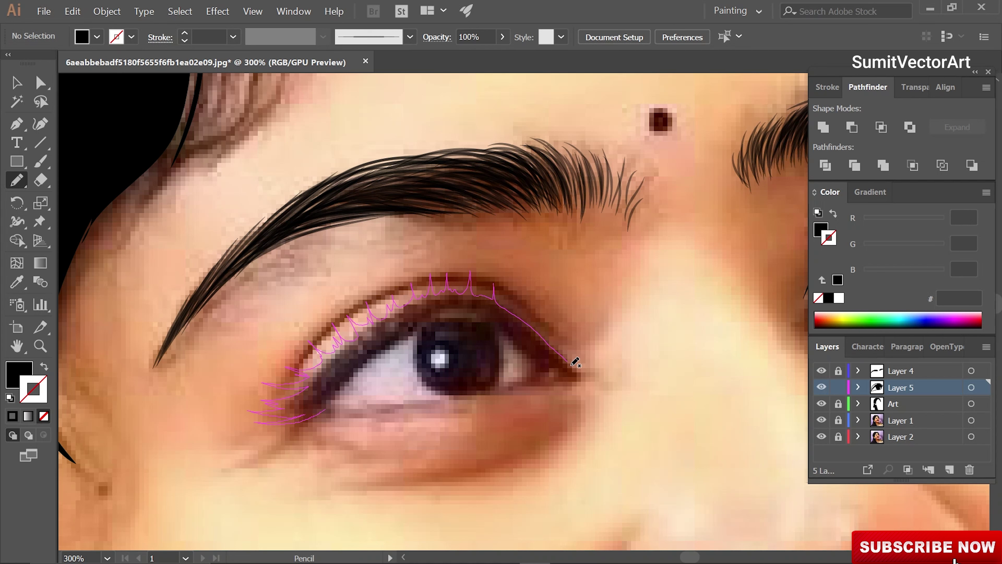
left_click_drag(341, 396, 411, 332)
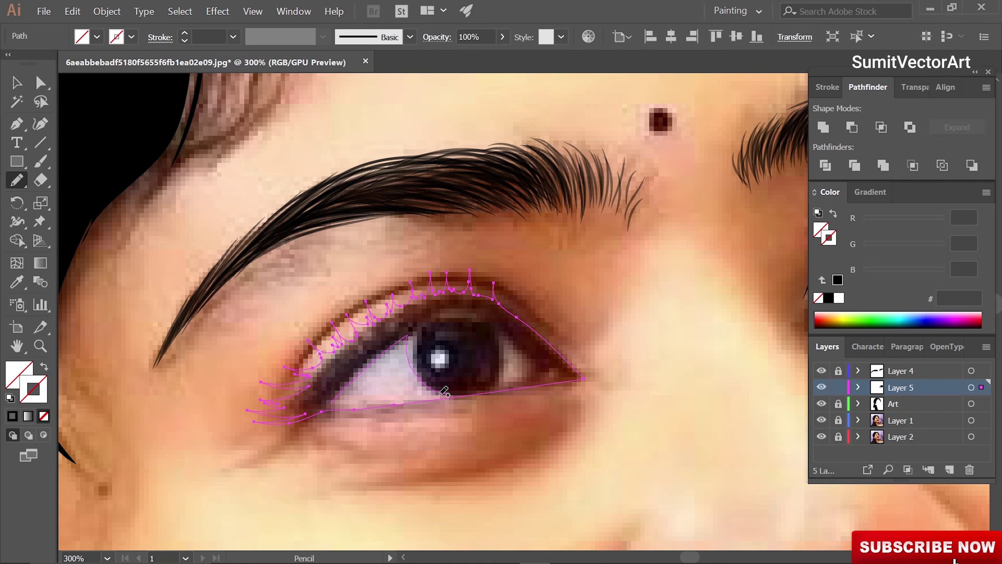
left_click_drag(444, 390, 495, 389)
Combine the left eye's traced paths into one group with open eye whites and fill it with black.
key("ctrl+a")
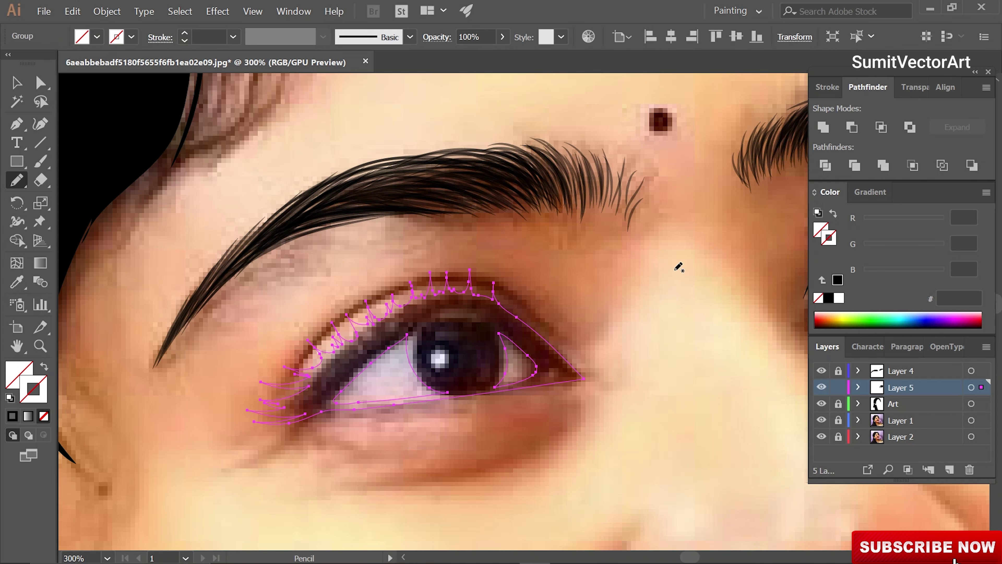
left_click(837, 280)
left_click(556, 338, "ctrl+alt")
left_click(480, 207)
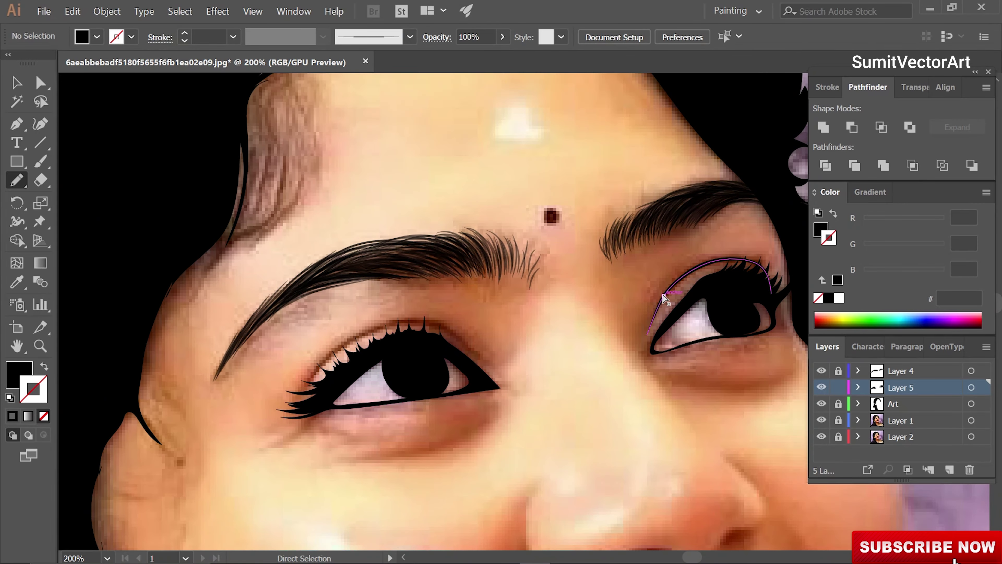
Paint the eyelid crease over the left eye's lashes with a 4 pt black brush stroke.
key("b")
key("shift+x")
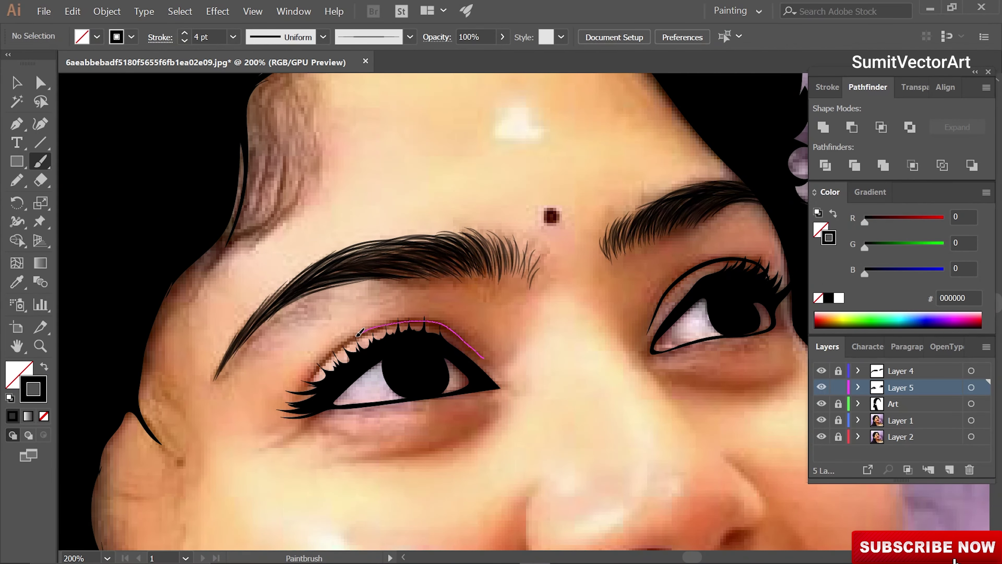
left_click_drag(359, 332, 357, 334)
Lock Layer 5 and add a new layer directly above the Art layer for the nose.
left_click(554, 308, "ctrl+alt")
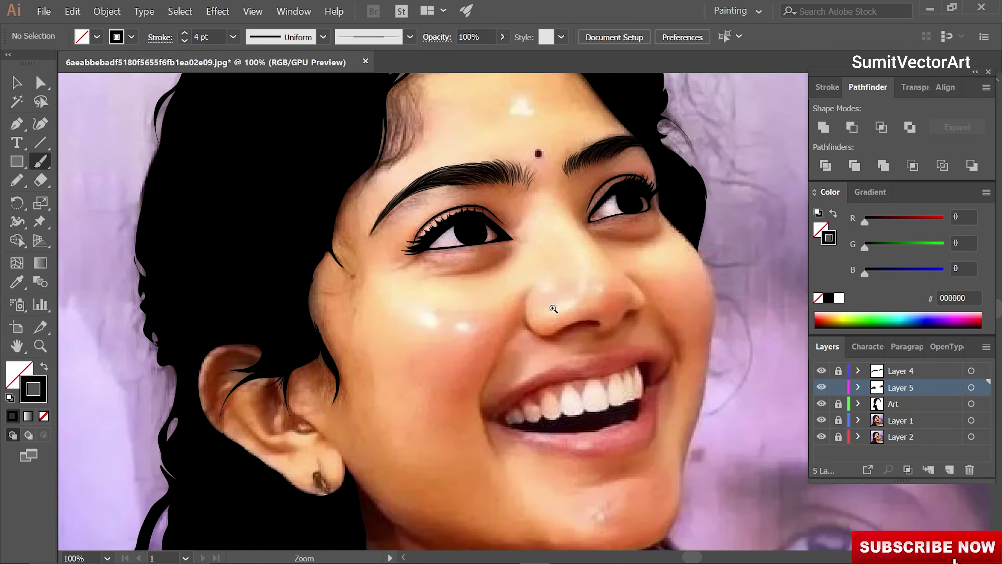
left_click(554, 309, "ctrl")
left_click(581, 313, "ctrl")
key("ctrl+l")
left_click(555, 329, "ctrl")
Trace both nostrils with the Pencil tool as tapered black filled shapes.
key("n")
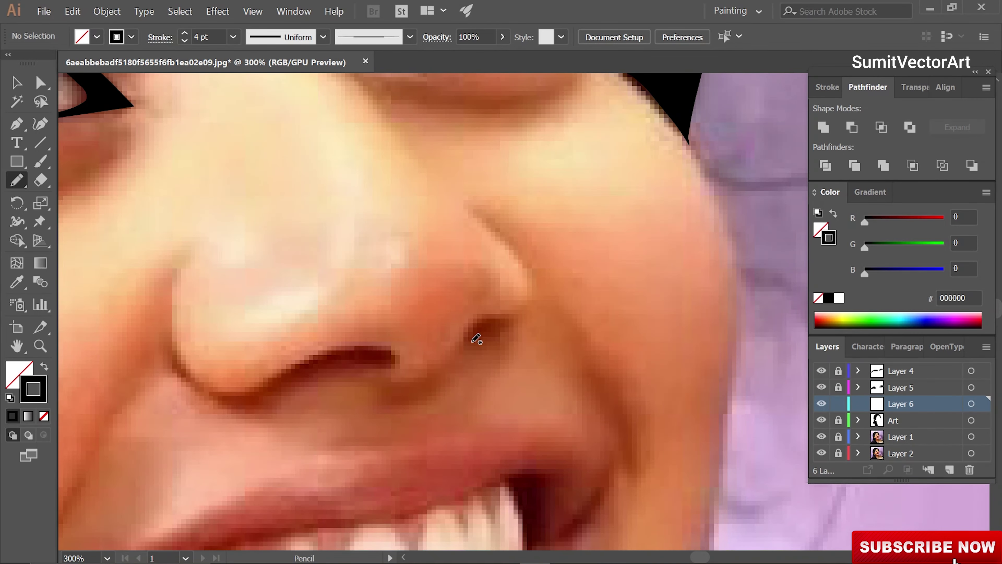
left_click_drag(459, 356, 443, 370)
key("shift+x")
left_click_drag(338, 348, 308, 359)
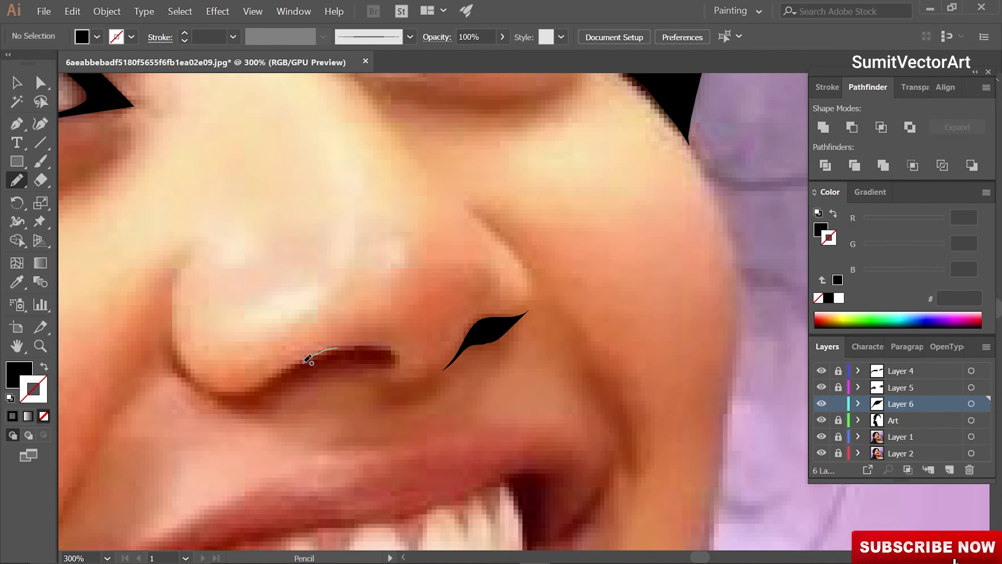
left_click_drag(383, 344, 339, 347)
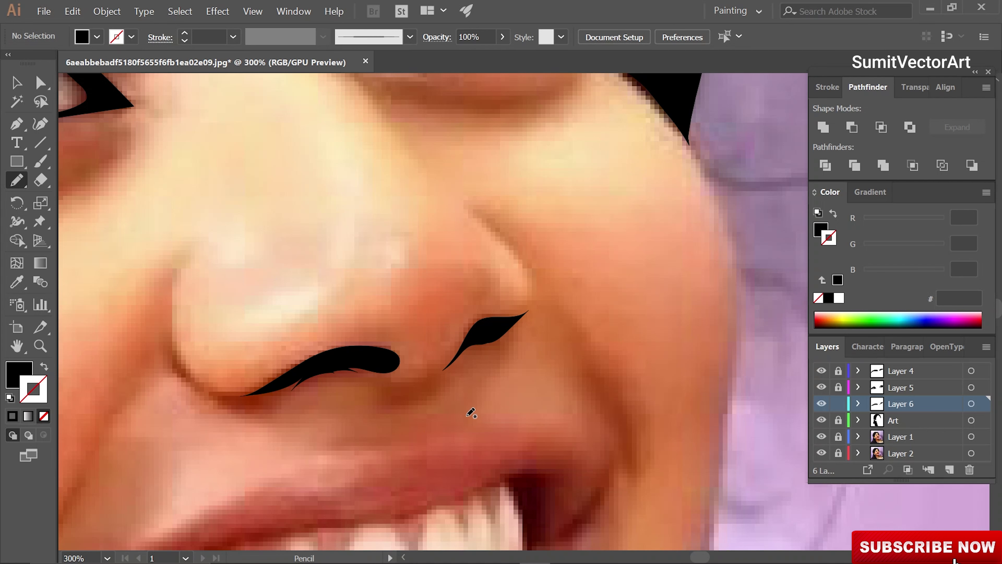
Paint the curved line from the right nostril under the nose tip and set its stroke weight to 2 pt.
key("b")
key("shift+x")
left_click_drag(445, 368, 393, 390)
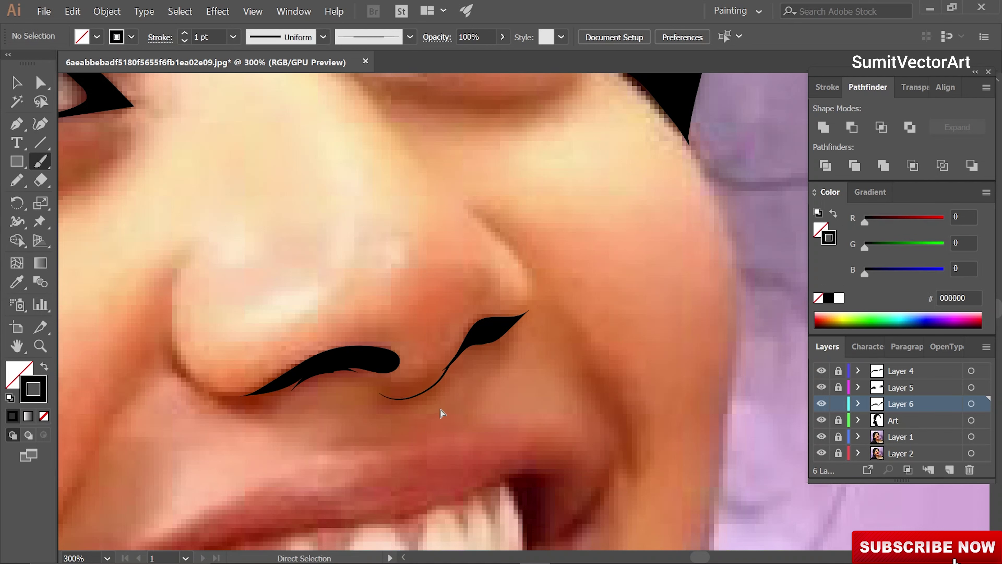
key("v")
left_click(434, 379)
left_click(260, 36)
left_click(257, 61)
left_click(521, 436)
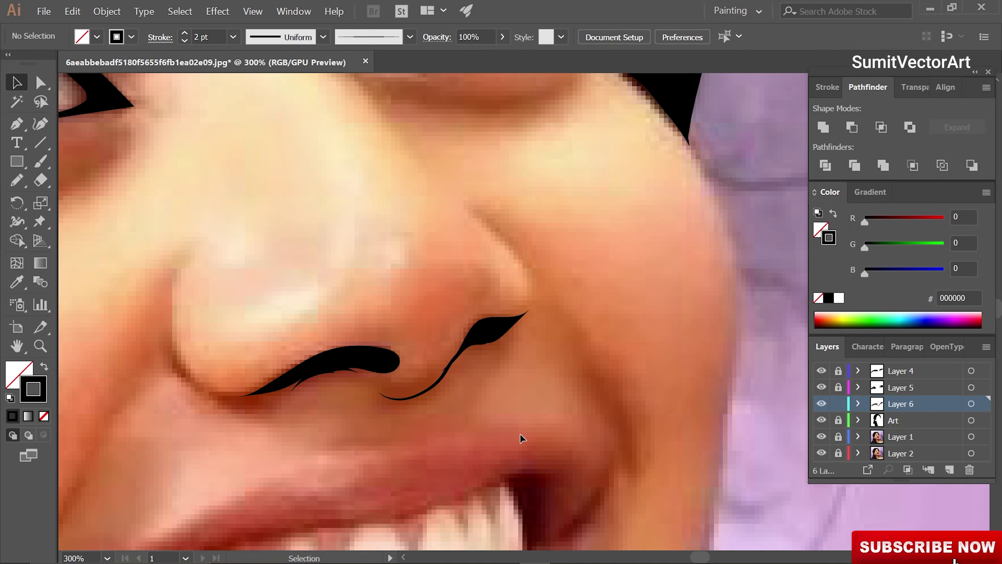
Paint the curved outline around the left wing of the nose and set its stroke weight to 3 pt.
scroll(532, 431, "up", 1)
scroll(533, 430, "left", 1)
key("b")
left_click_drag(208, 408, 201, 302)
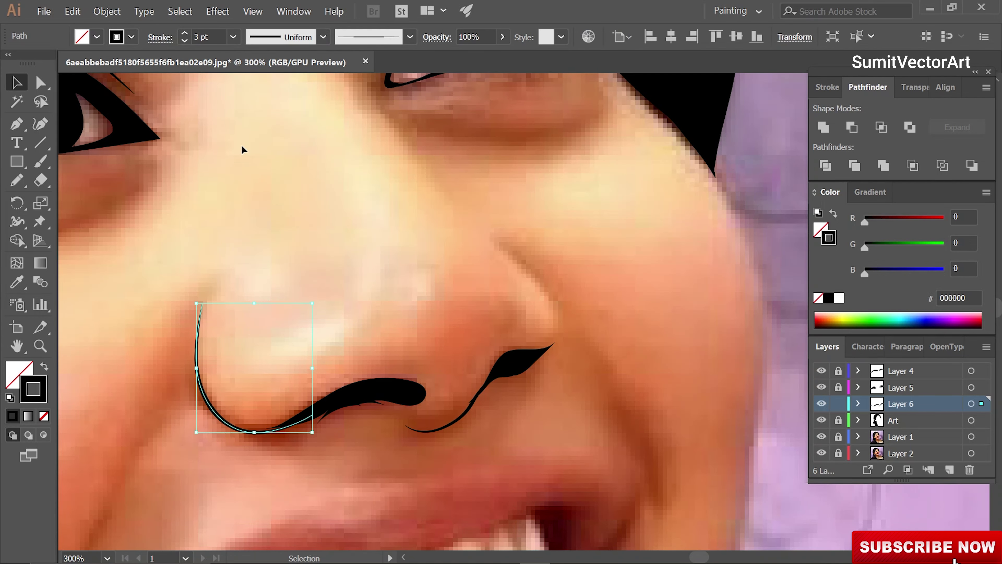
left_click(571, 326, "ctrl")
Try to paint the outline around the right wing of the nose and undo the stroke.
left_click_drag(544, 284, 560, 340)
key("ctrl+0")
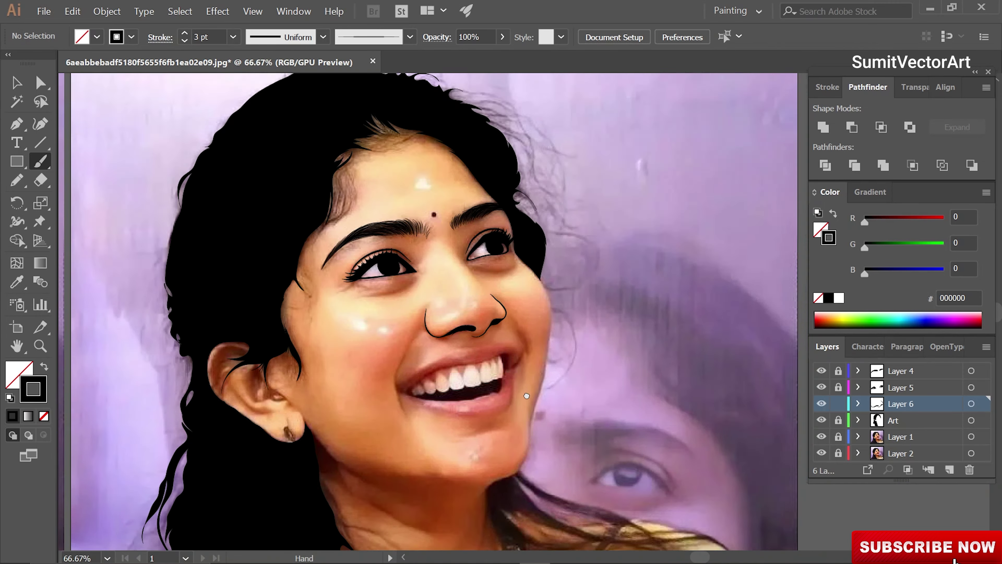
scroll(325, 358, "up", 5)
key("ctrl+z")
Repaint the outline around the right wing of the nose down to the nostril with a 3 pt brush stroke.
double_click(37, 162)
left_click(505, 324)
left_click_drag(462, 299, 495, 322)
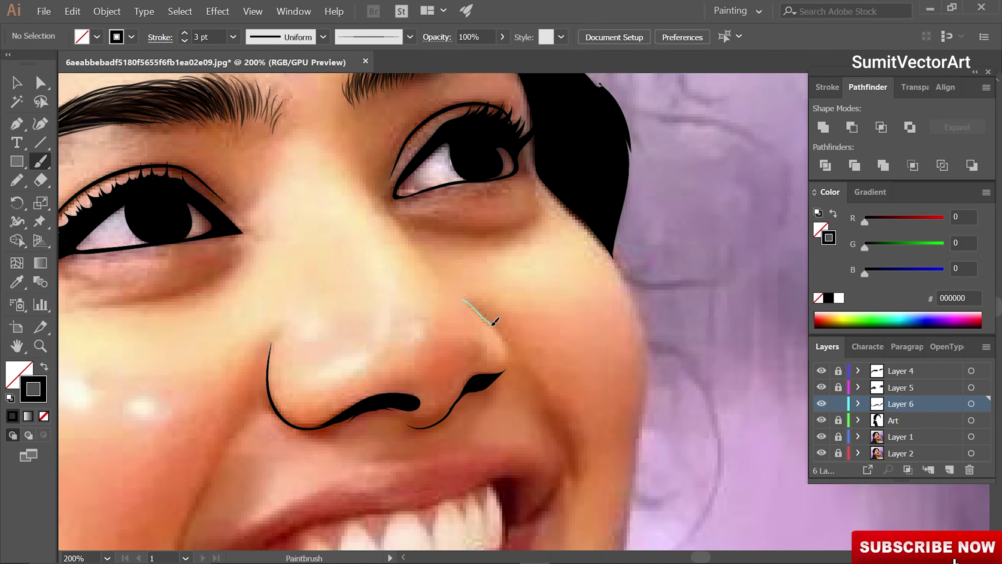
left_click_drag(551, 352, 544, 409)
Paint the nose bridge line below the right eye's inner corner and set its stroke weight to 2 pt.
left_click_drag(363, 240, 443, 348)
left_click_drag(564, 423, 524, 289)
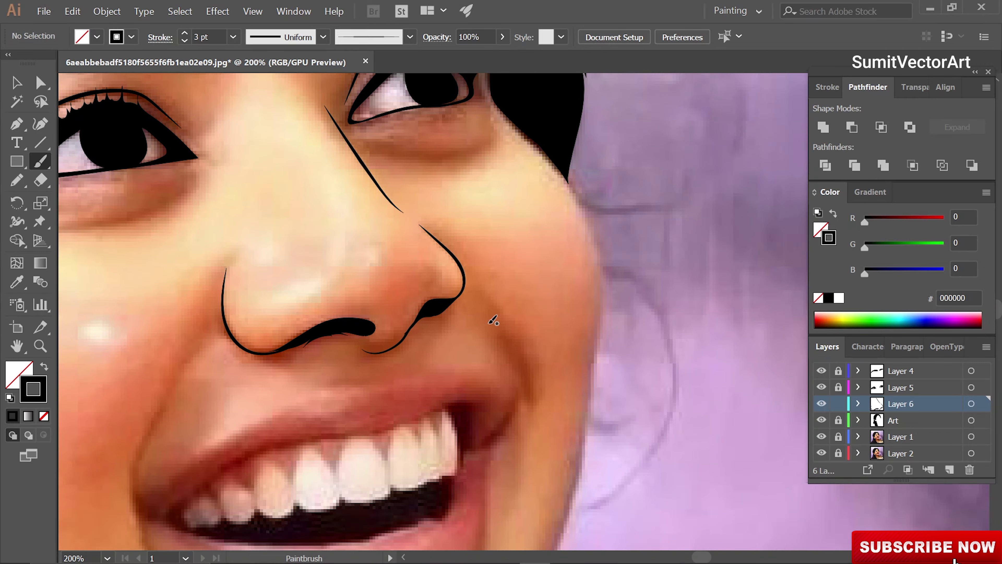
scroll(537, 353, "down", 5)
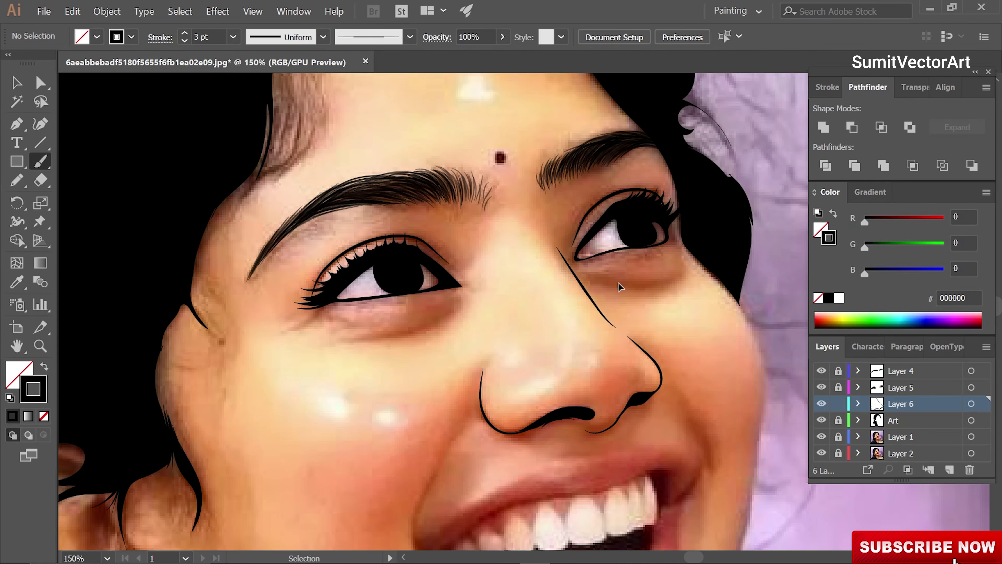
left_click_drag(557, 247, 616, 327)
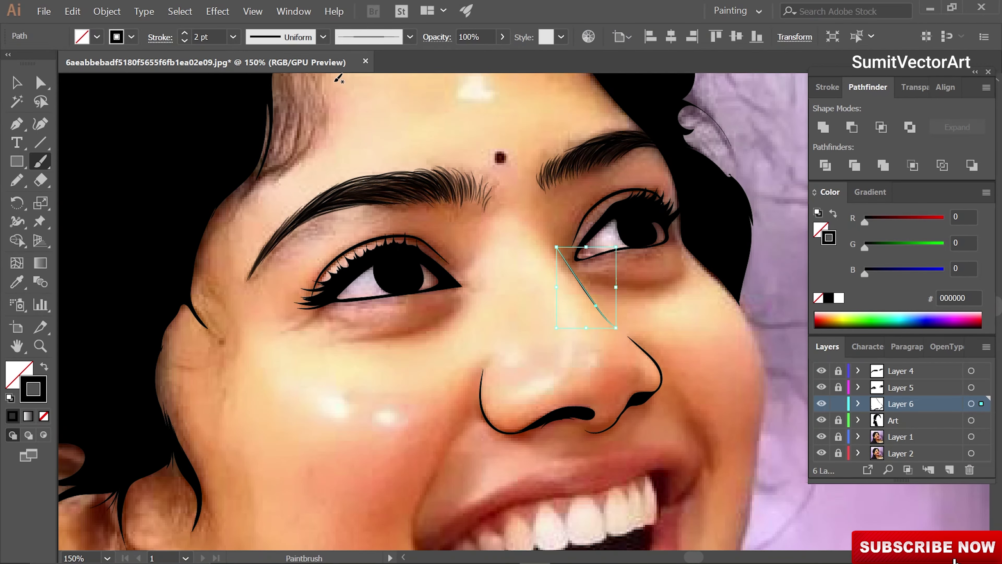
Set the opacity of the nose's wing and base outlines to 60%.
left_click(632, 402, "ctrl")
left_click(592, 428, "ctrl+shift")
left_click(485, 398, "ctrl+shift")
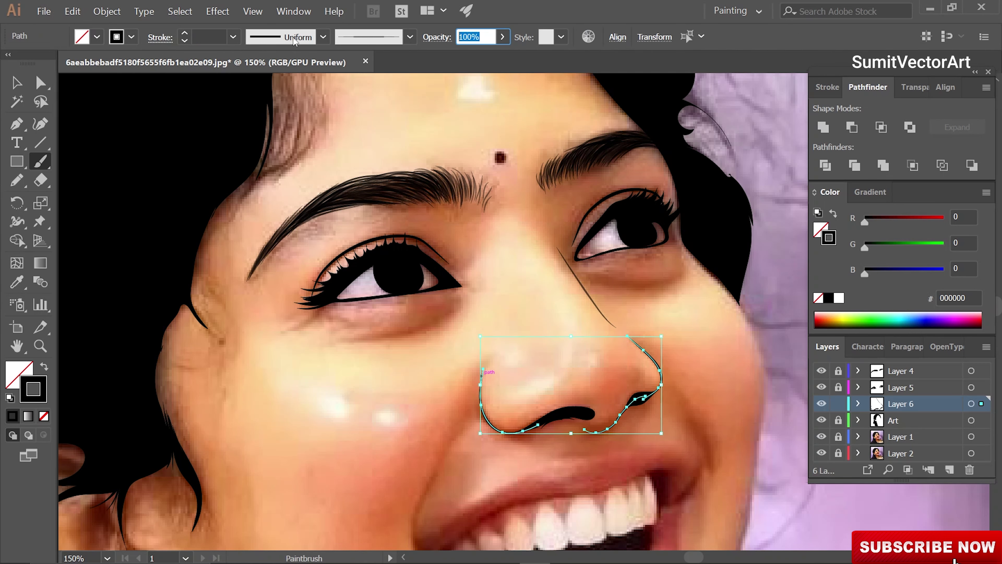
key("ctrl+shift+a")
Lock Layer 6 and add a new layer above the Art layer for the mouth.
mouse_move(436, 464)
left_mouse_down()
mouse_move(400, 438)
mouse_move(282, 261)
left_mouse_up()
key("ctrl+l")
key("ctrl+plus")
key("ctrl+plus")
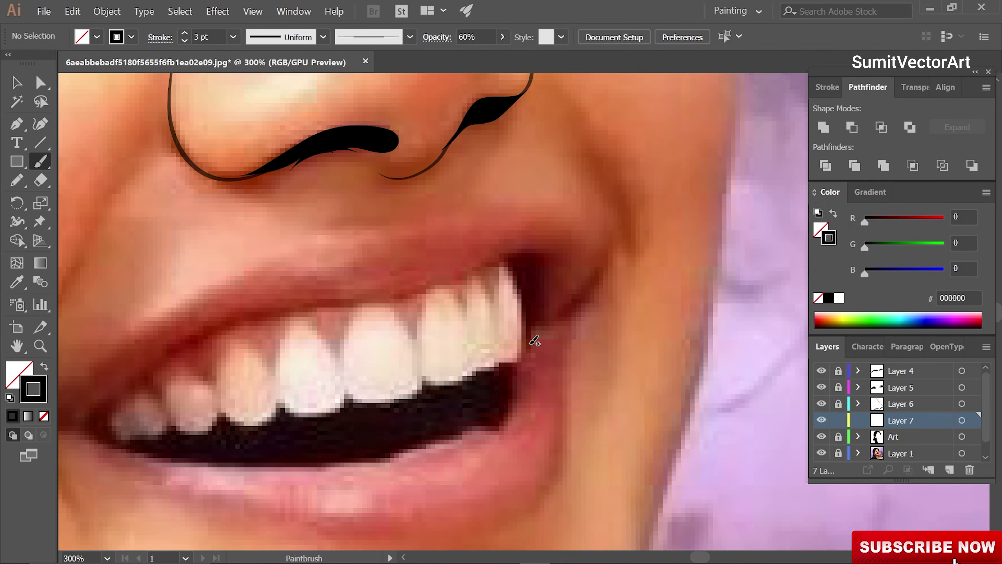
Trace the mouth opening and the edge of the teeth with the Pencil tool and fill the area around the teeth with black.
key("n")
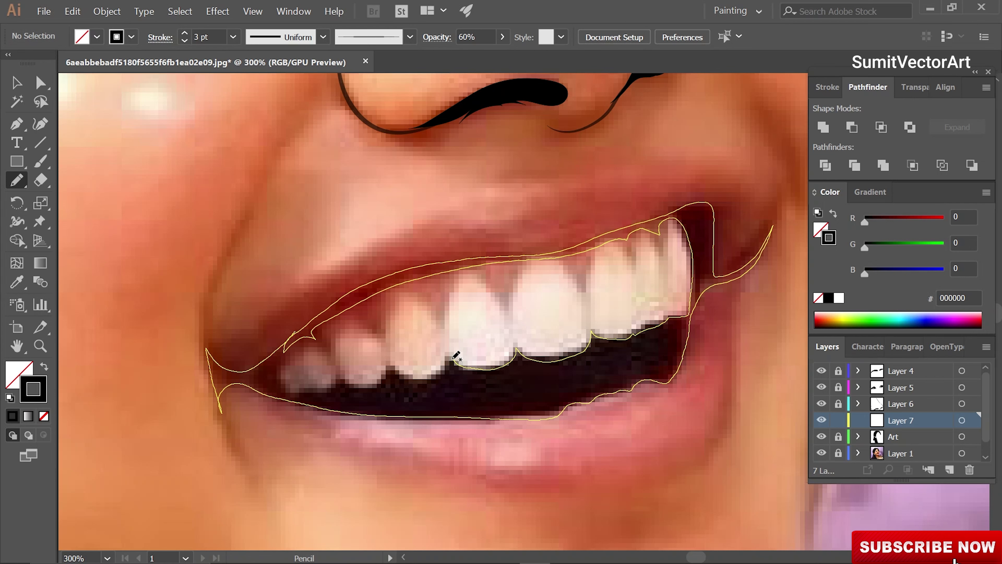
key("ctrl+a")
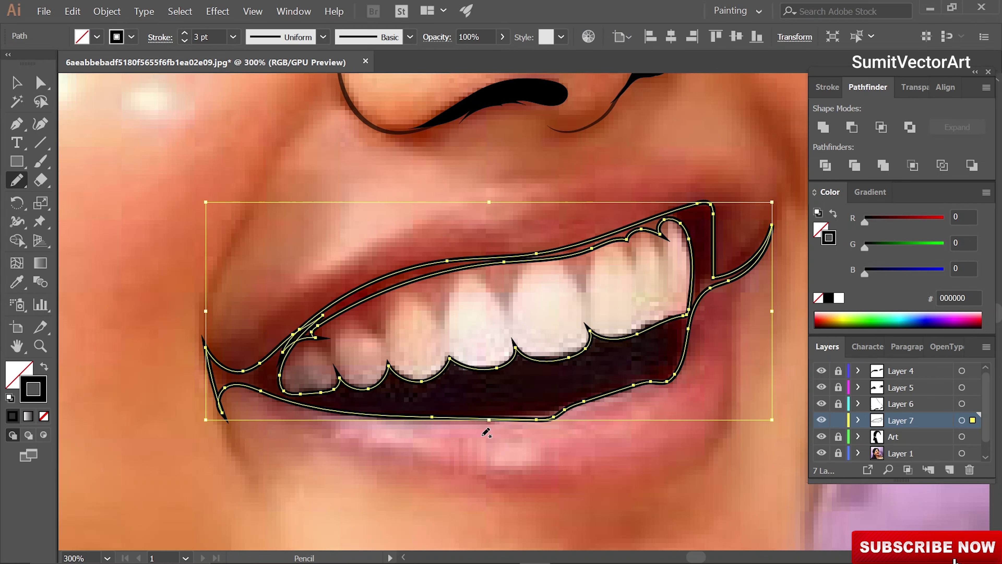
key("shift+x")
key("ctrl+shift+a")
Trace the upper lip's outer outline with the Pencil tool, refine its corner anchor point and give it a black 1 pt stroke.
scroll(196, 395, "up", 1)
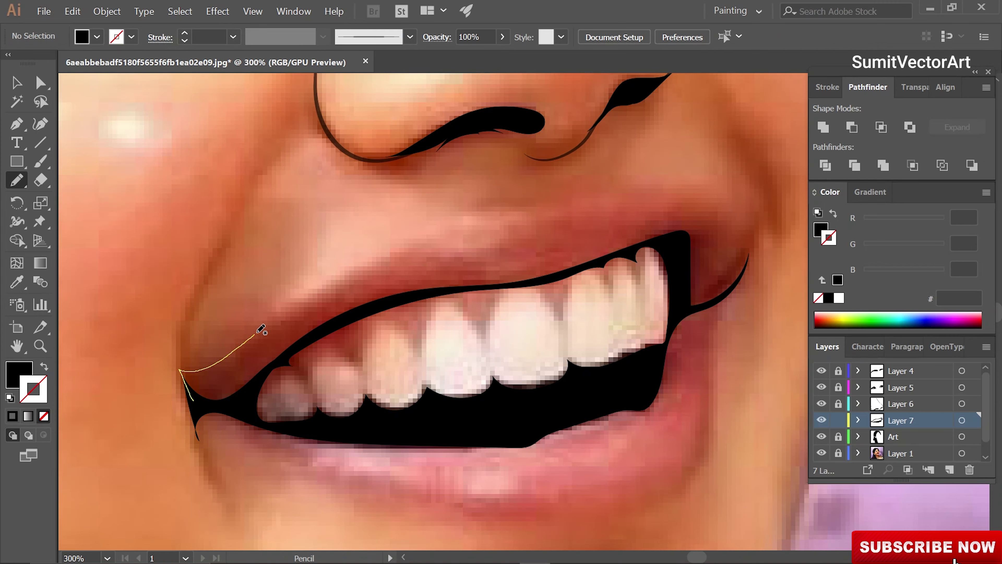
left_click_drag(754, 245, 682, 321)
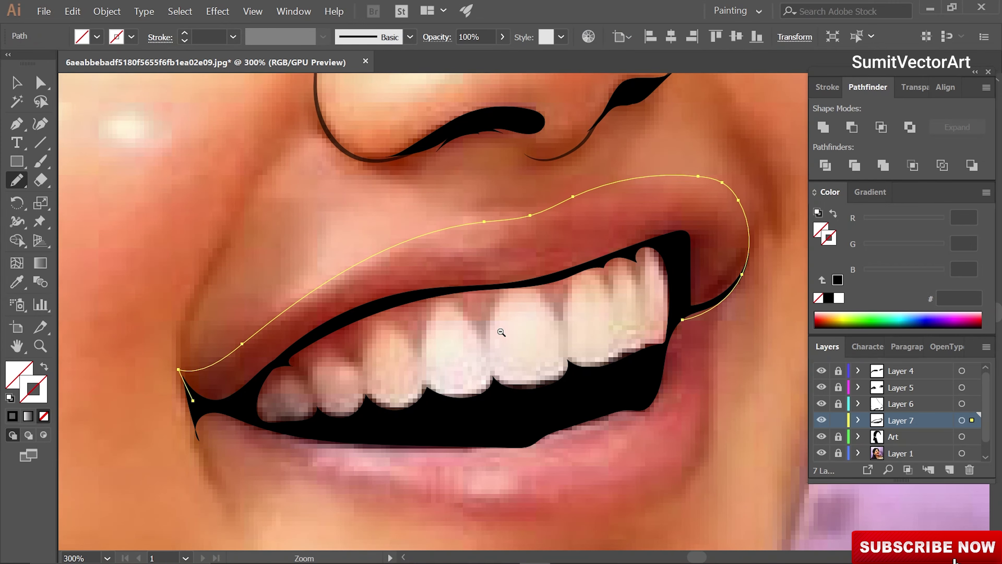
scroll(494, 328, "down", 2)
scroll(556, 270, "up", 2)
key("a")
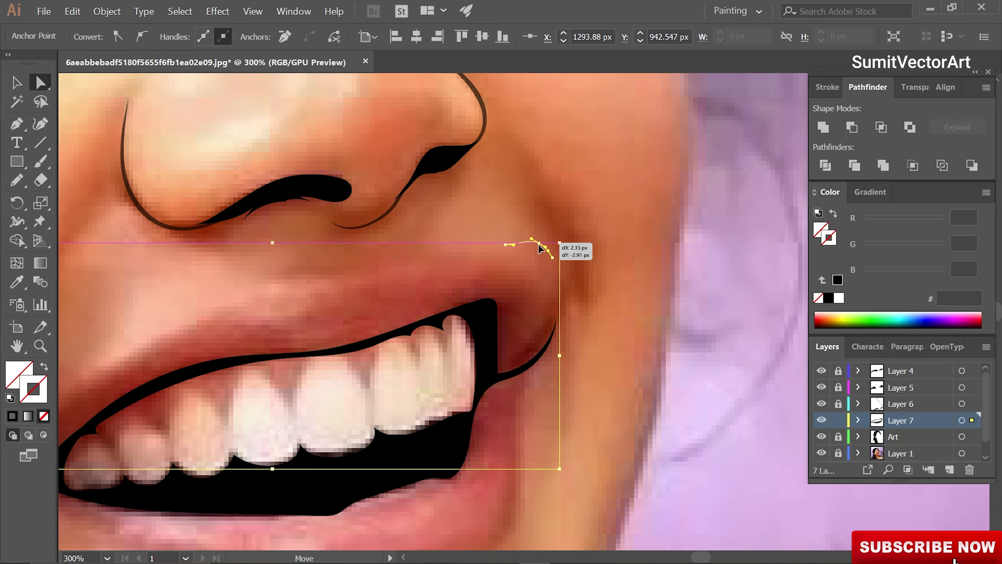
scroll(497, 403, "down", 2)
key("v")
left_click(410, 37)
left_click(376, 94)
key("ctrl+shift+a")
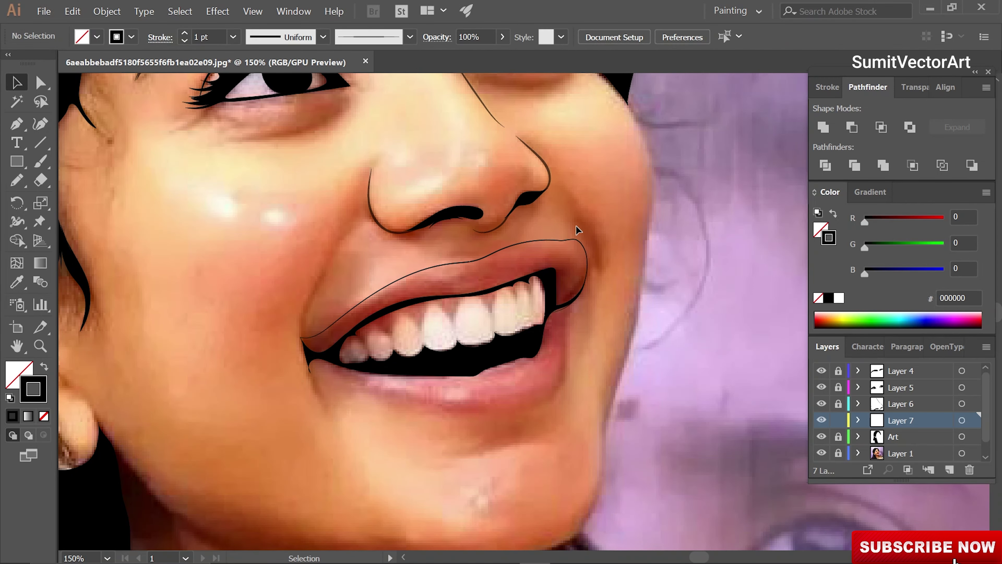
Trace the lower lip's outer outline from one mouth corner to the other with the Pencil tool.
left_click_drag(17, 180, 90, 217)
scroll(602, 351, "down", 2)
scroll(572, 383, "left", 1)
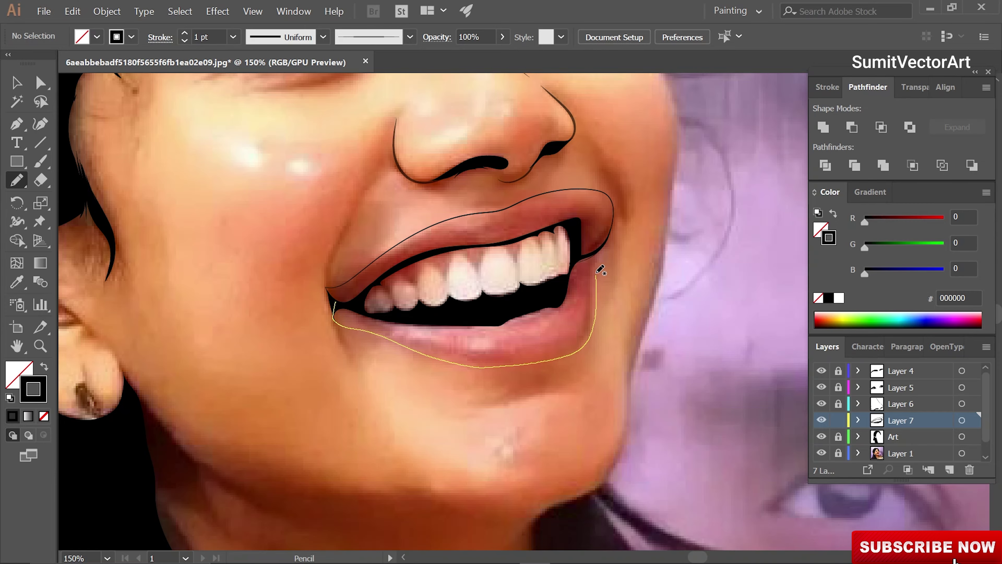
left_click_drag(600, 270, 612, 237)
key("a")
scroll(553, 315, "up", 4)
left_click(528, 301)
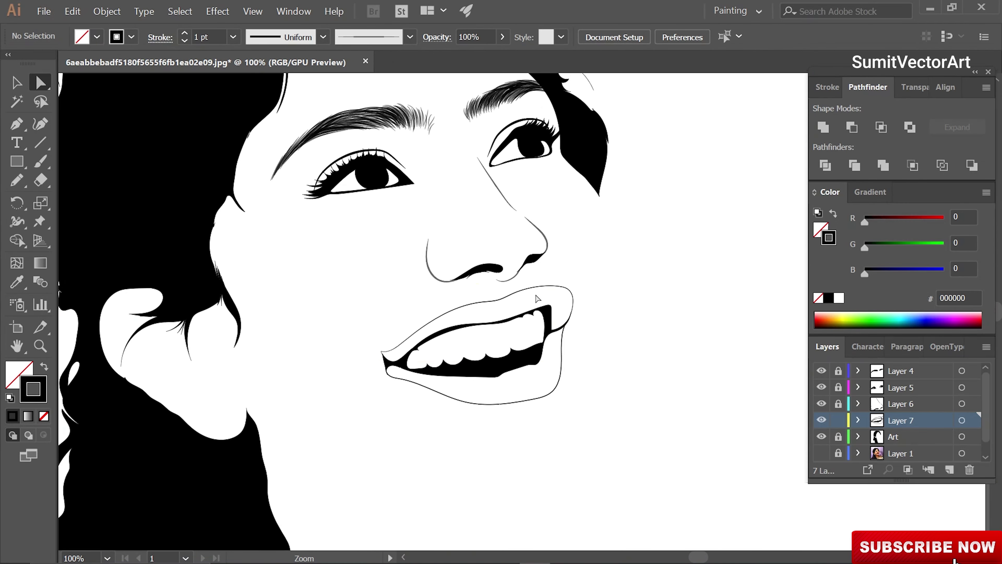
Show the photo layer, paint the smile crease at the left mouth corner and match the nose outline's 3 pt, 60% opacity stroke.
left_click(821, 453)
scroll(434, 308, "up", 1)
key("b")
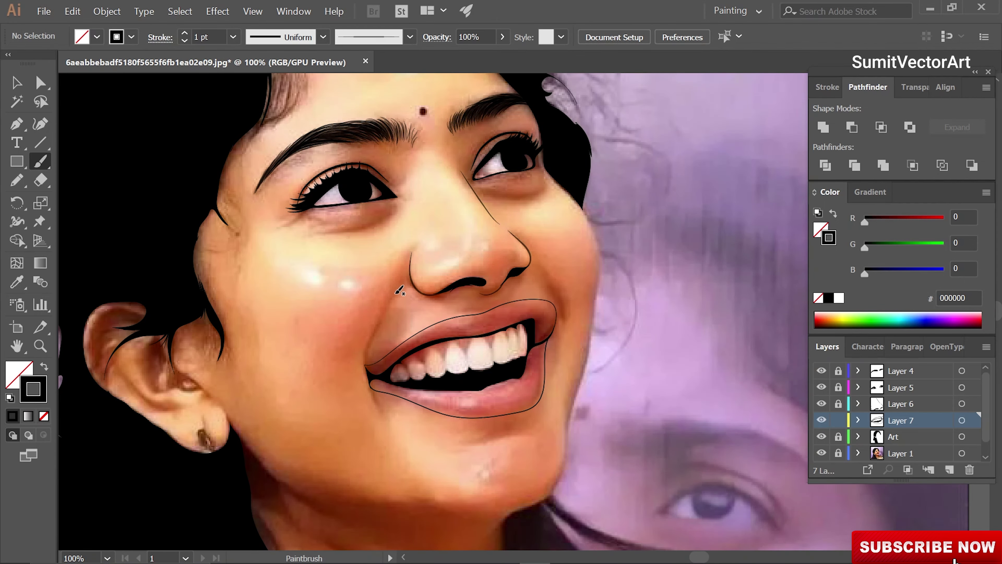
left_click_drag(372, 379, 373, 381)
key("i")
left_click(414, 269)
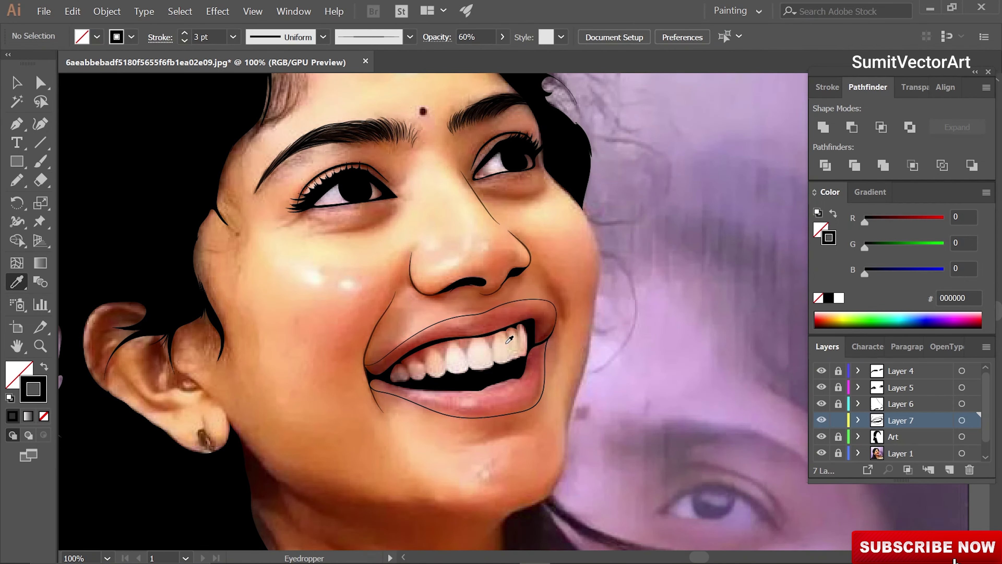
Paint the smile crease beside the right mouth corner with the Paintbrush at 3 pt and 60% opacity.
left_click_drag(616, 348, 562, 362)
key("b")
left_click_drag(489, 288, 512, 341)
left_click(512, 354)
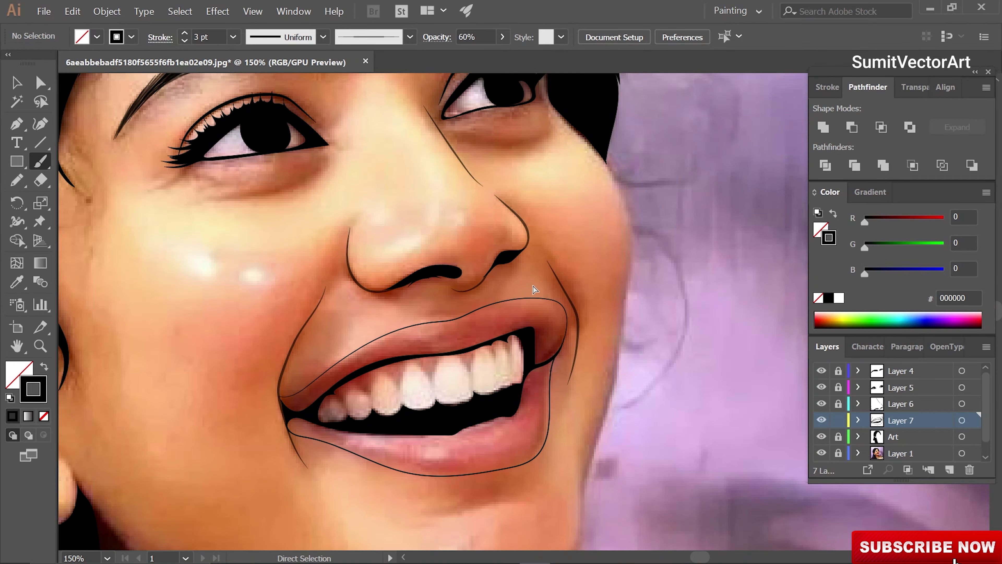
Lock Layer 7 and check the line art against the photo by hiding and showing Layer 1.
key("ctrl+alt+0")
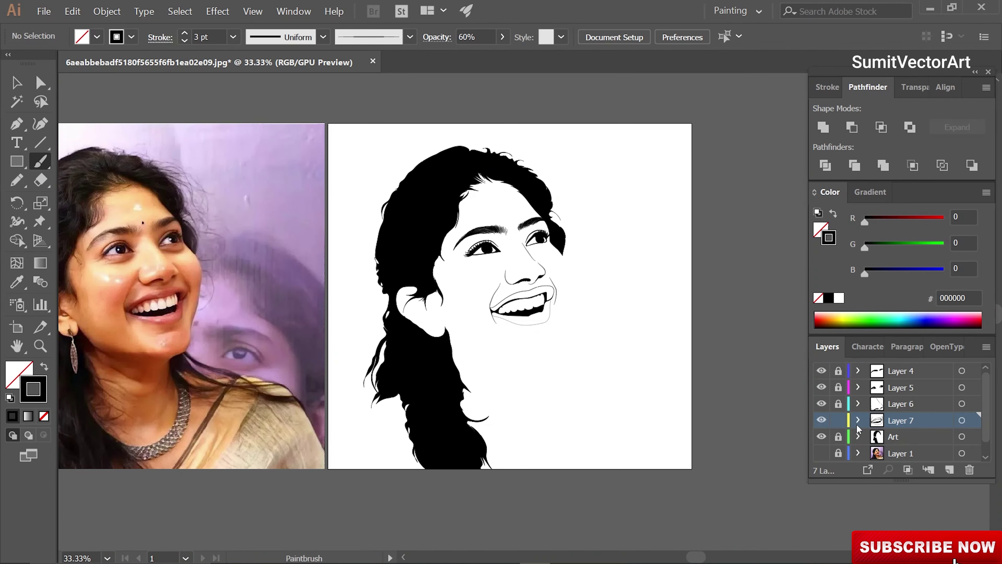
left_click(822, 453)
key("ctrl+plus")
key("ctrl+plus")
key("ctrl+plus")
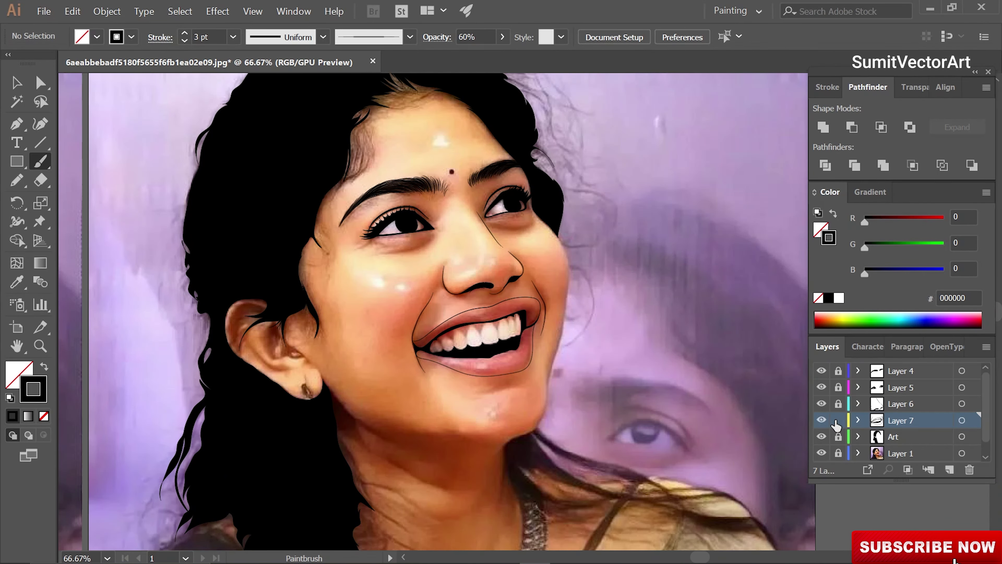
left_click(822, 453)
key("ctrl+minus")
key("ctrl+minus")
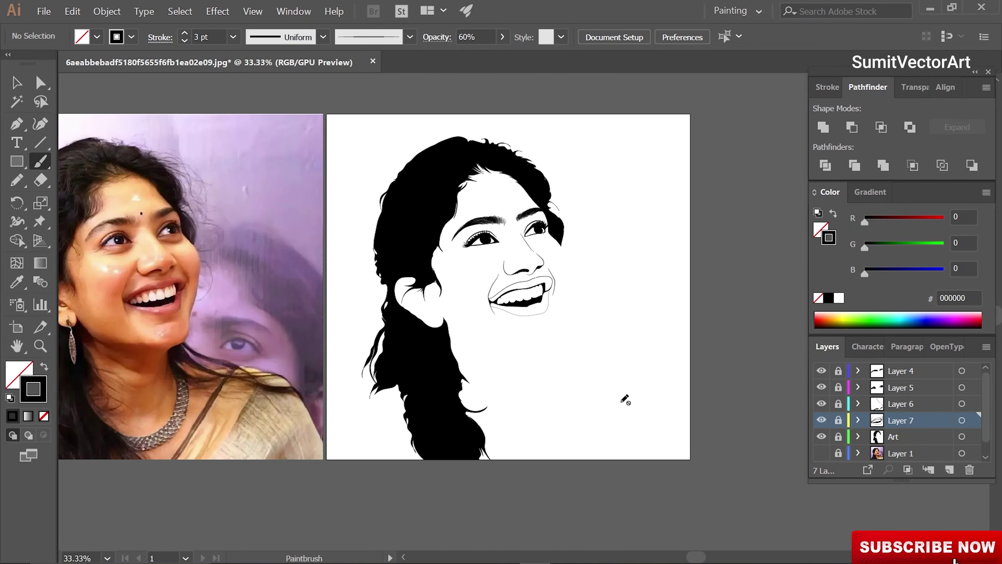
key("ctrl+plus")
key("ctrl+plus")
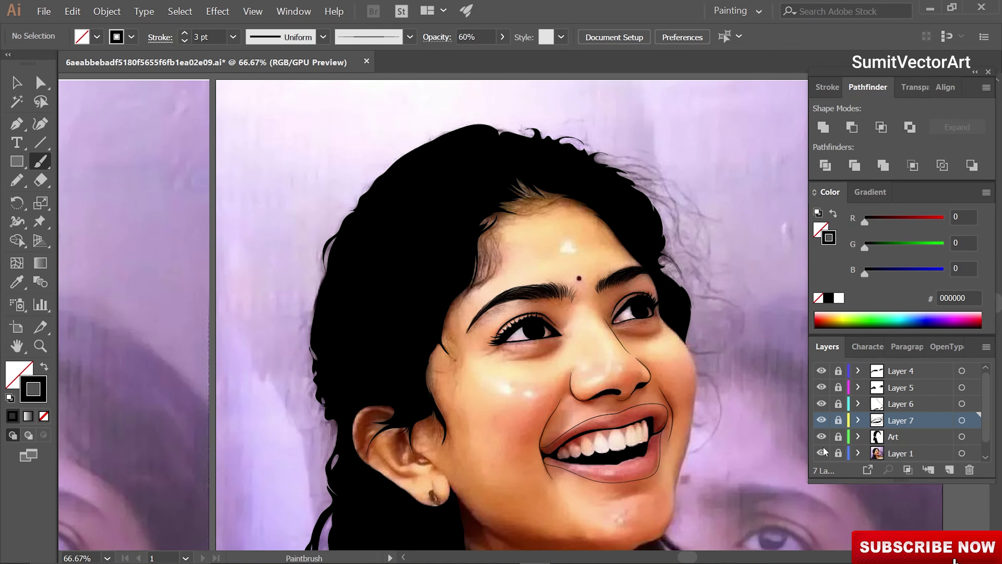
Add a new layer above Layer 4 and paint fine 3 pt hair strands along the left temple and forehead hairline.
left_click(525, 306)
left_click(495, 267)
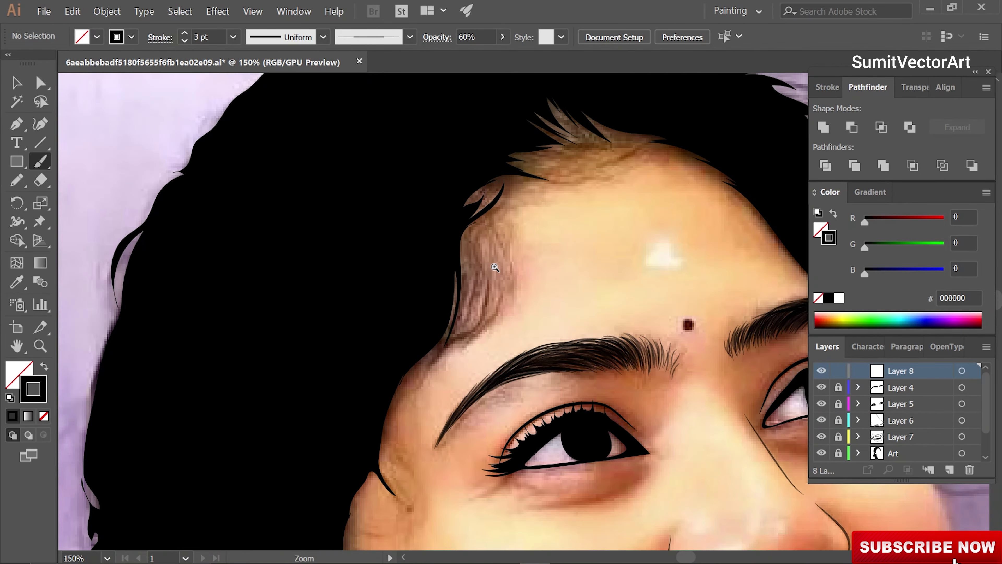
left_click_drag(470, 274, 492, 243)
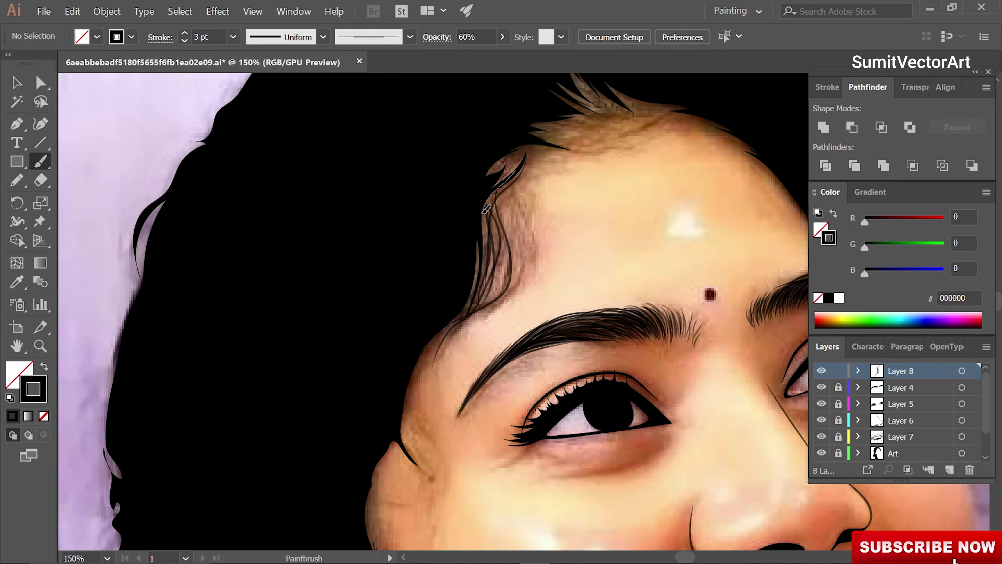
left_click_drag(532, 206, 409, 346)
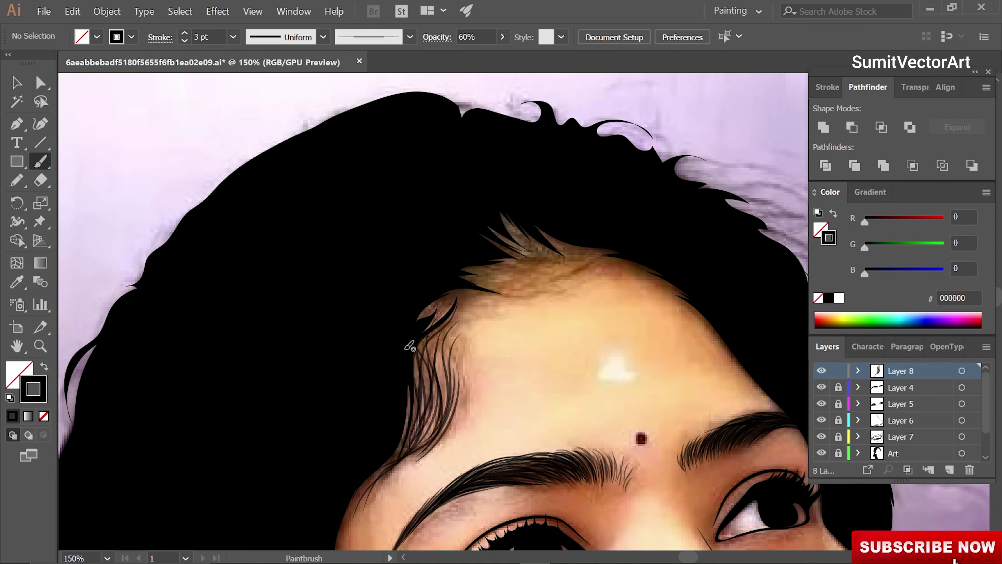
mouse_move(480, 276)
left_mouse_down()
mouse_move(379, 253)
mouse_move(378, 315)
left_mouse_up()
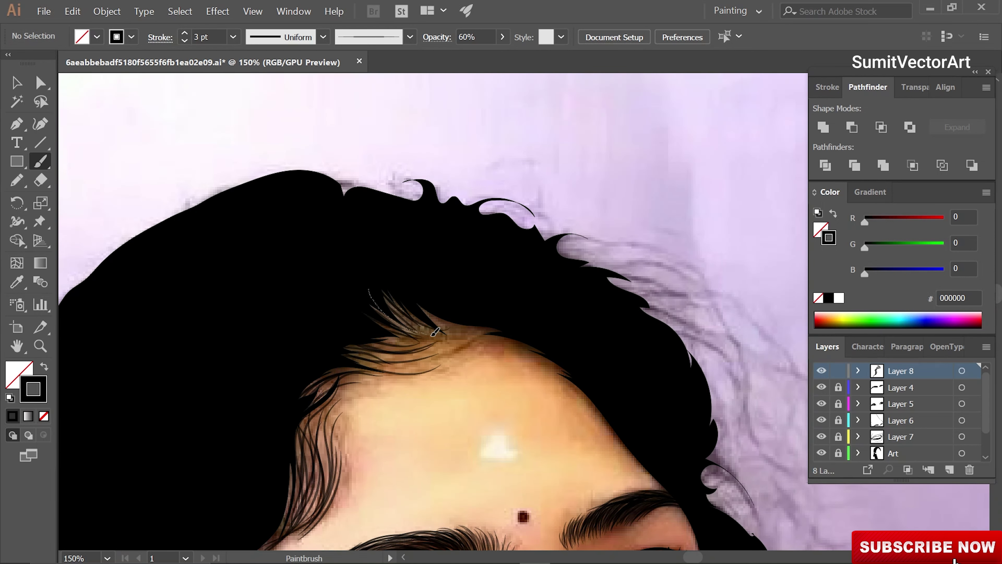
left_click_drag(394, 276, 439, 305)
mouse_move(523, 295)
left_mouse_down()
mouse_move(435, 279)
mouse_move(559, 192)
left_mouse_up()
Set the brush stroke to 2 pt and paint thinner strands along the top of the forehead hairline.
left_click(232, 36)
left_click(245, 125)
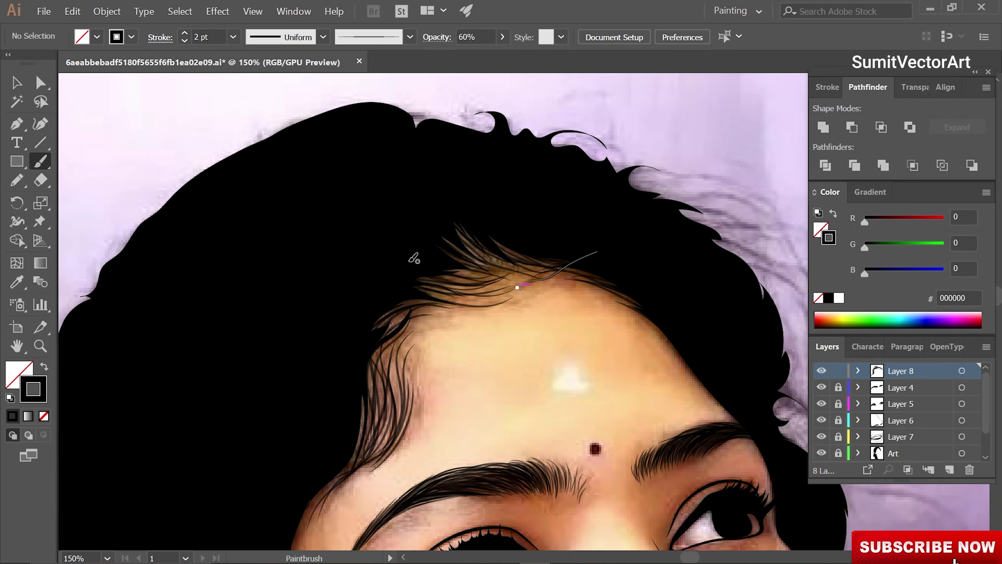
mouse_move(414, 258)
left_mouse_down()
mouse_move(537, 244)
mouse_move(505, 243)
left_mouse_up()
mouse_move(506, 243)
left_mouse_down()
mouse_move(421, 270)
mouse_move(350, 240)
left_mouse_up()
left_click_drag(317, 363, 473, 229)
Paint thin loose hair strands down the side of the face in front of the ear.
left_click_drag(430, 296, 447, 245)
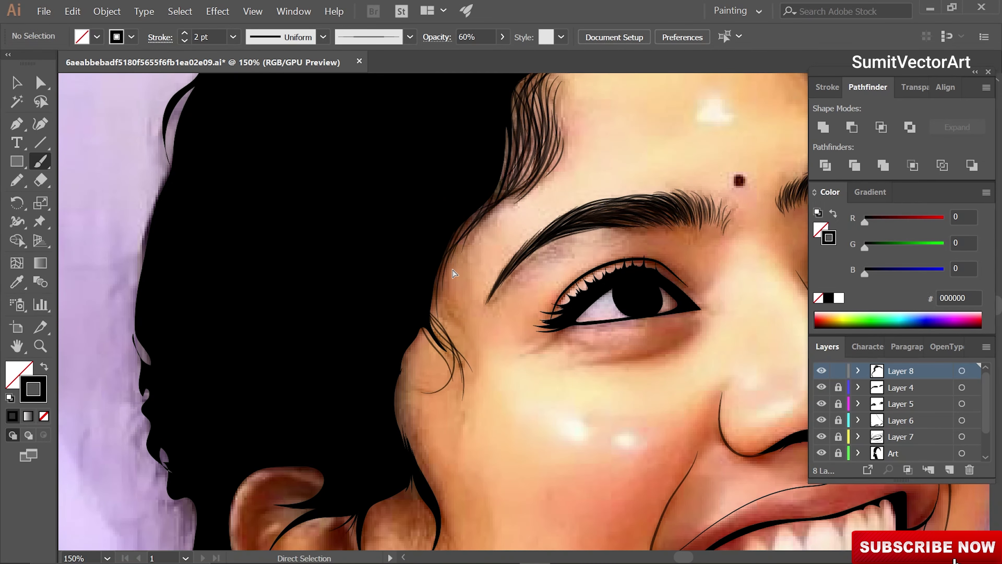
mouse_move(448, 281)
left_mouse_down()
mouse_move(470, 358)
mouse_move(459, 291)
mouse_move(488, 367)
left_mouse_up()
scroll(488, 368, "down", 3)
mouse_move(441, 239)
left_mouse_down()
mouse_move(406, 286)
mouse_move(462, 315)
left_mouse_up()
scroll(427, 230, "down", 2)
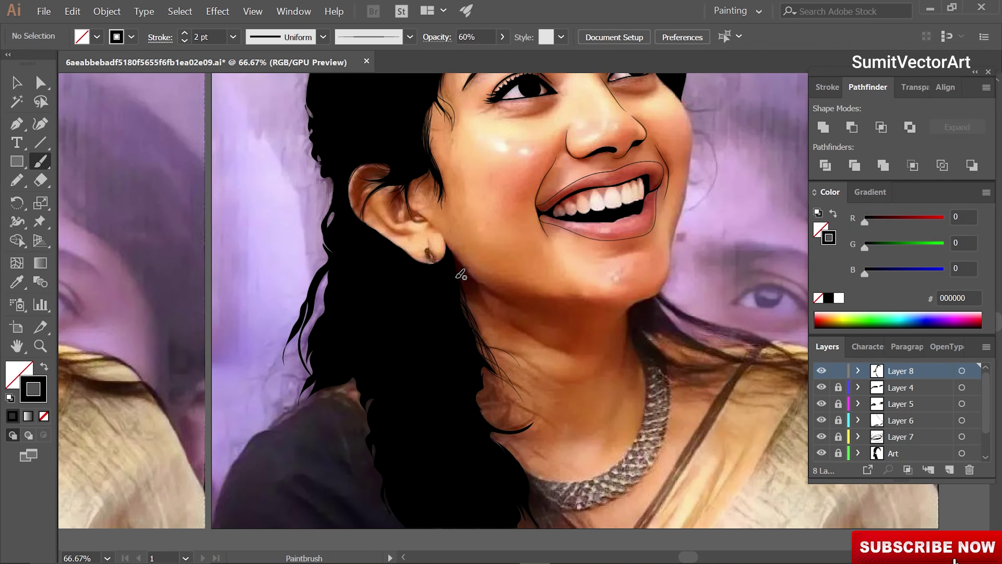
Paint loose strands along the edges of the long hair over the neck, chest and shoulder.
scroll(460, 274, "down", 3)
left_click_drag(498, 281, 520, 318)
scroll(526, 345, "down", 3)
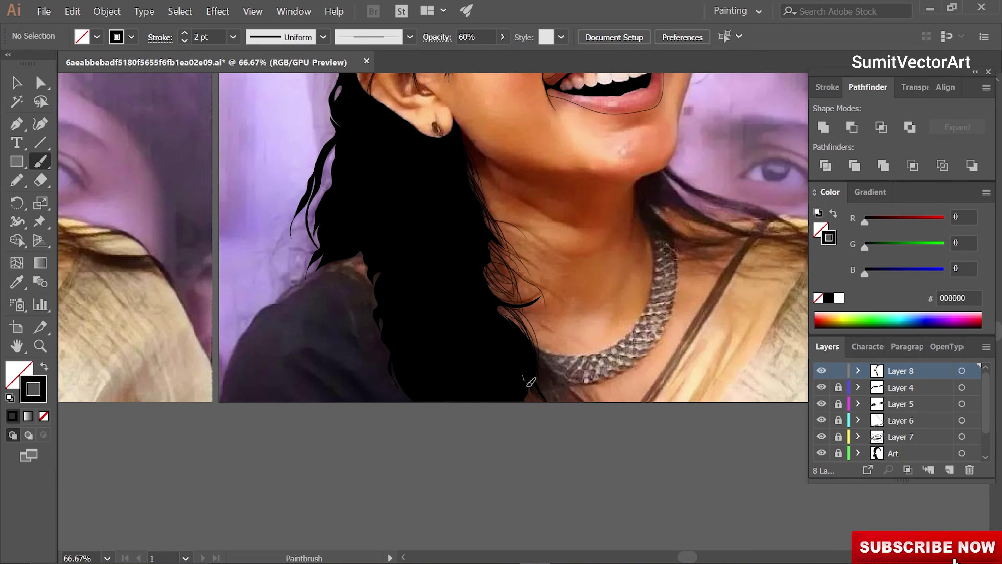
scroll(531, 382, "up", 1)
left_click_drag(425, 306, 415, 370)
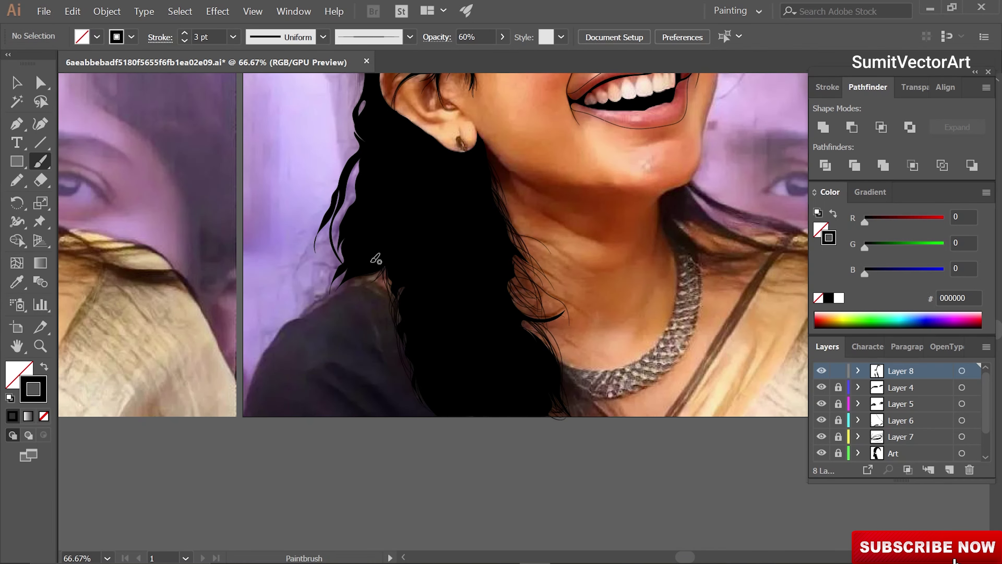
Paint 3 pt stray strands along the outer hair edge up the back of the head and over the crown.
scroll(355, 231, "up", 8)
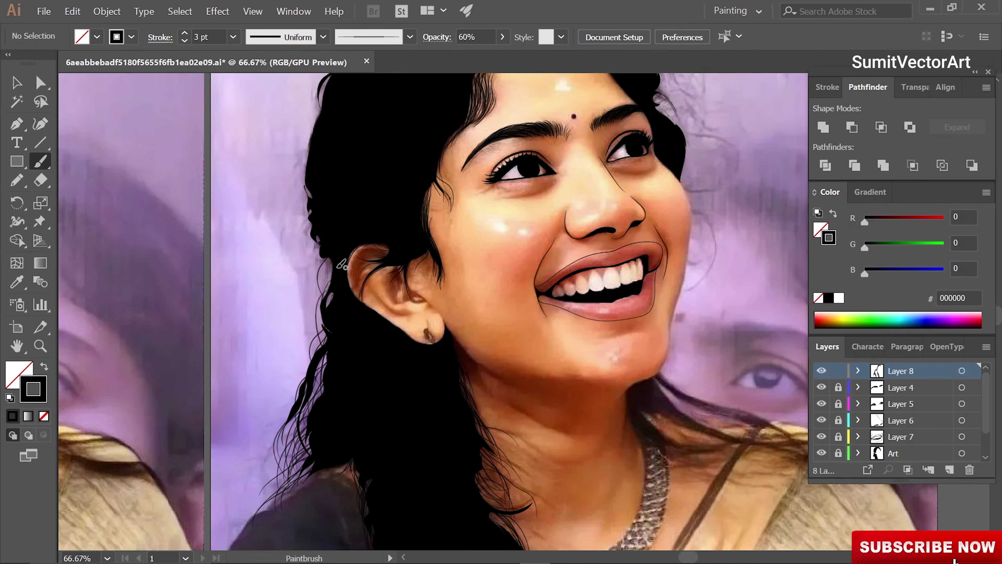
scroll(336, 294, "up", 2)
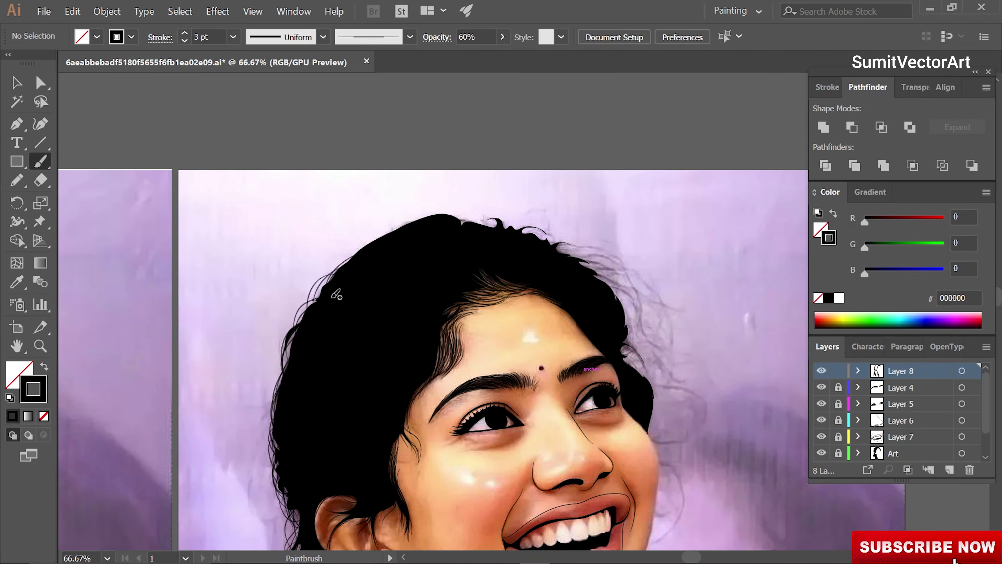
scroll(326, 321, "up", 2)
key("ctrl+plus")
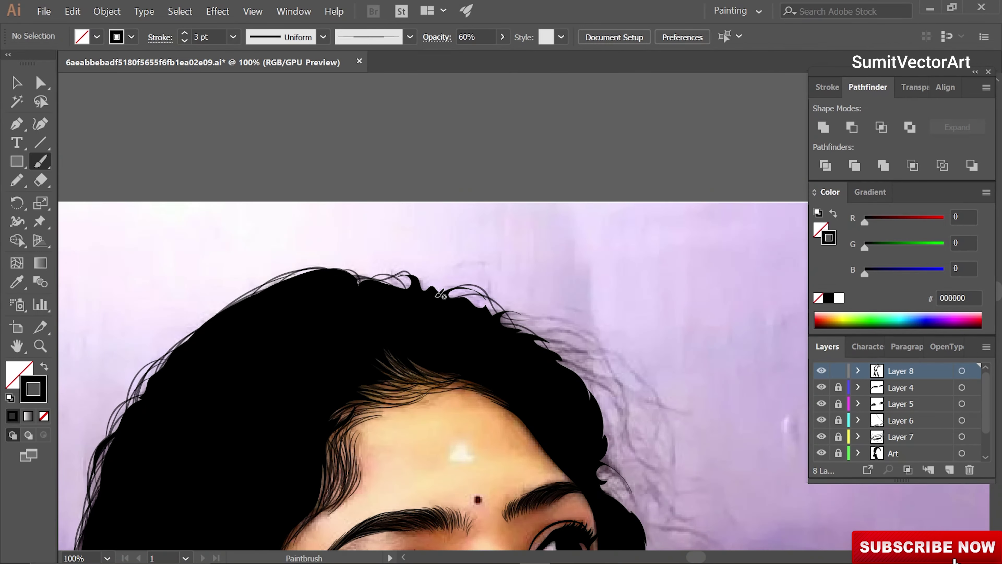
key("ctrl+minus")
left_click_drag(428, 268, 464, 275)
scroll(458, 276, "up", 1)
scroll(543, 354, "down", 2)
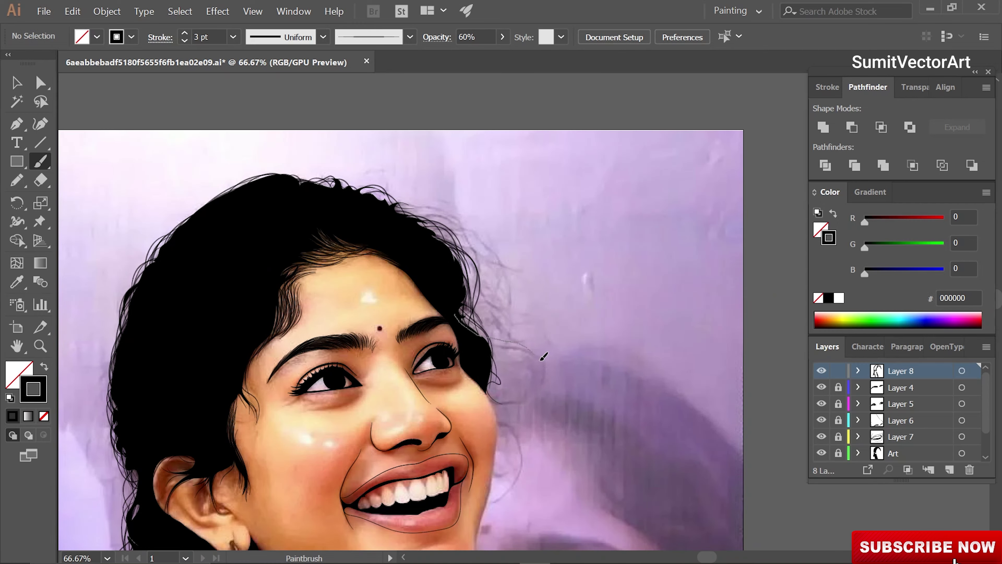
Paint the loose curls hanging beside the right side of the face.
scroll(453, 318, "up", 3)
scroll(454, 317, "down", 2)
key("ctrl+minus")
key("ctrl+minus")
key("ctrl+minus")
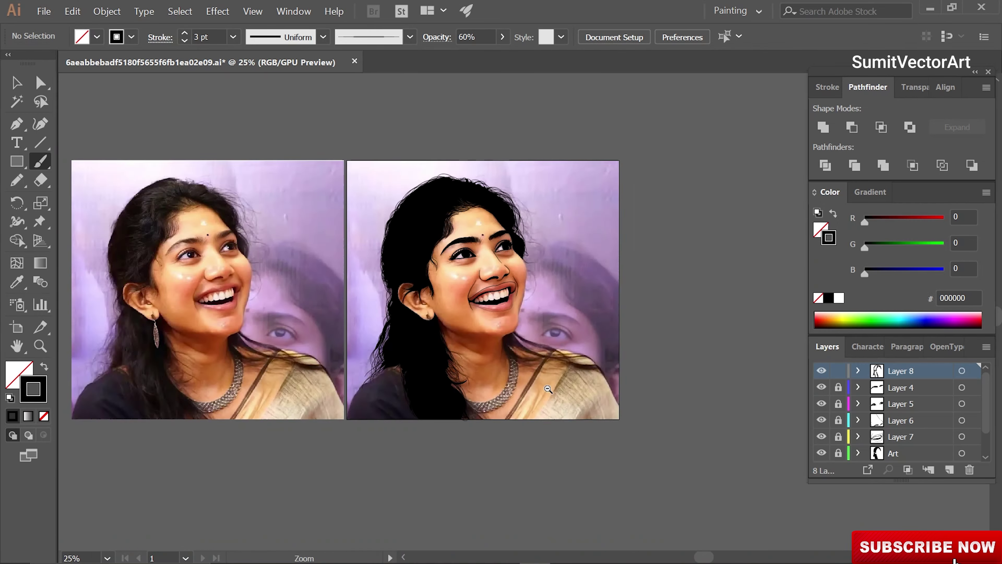
key("ctrl+minus")
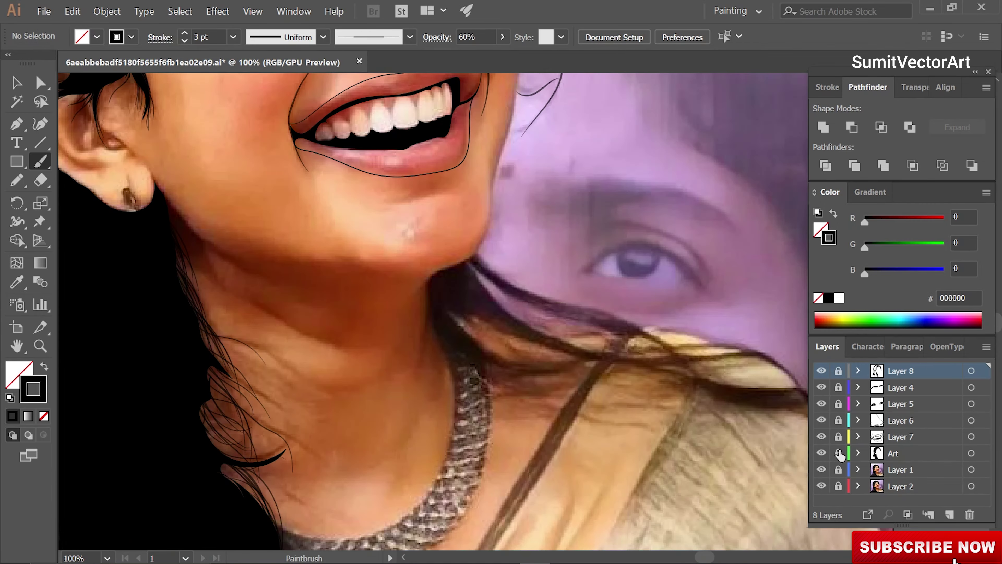
Trace the hair locks over the right shoulder on the Art layer, fill them black and paint fine strands around them.
scroll(472, 231, "down", 2)
left_click_drag(498, 354, 738, 387)
left_click_drag(738, 388, 530, 336)
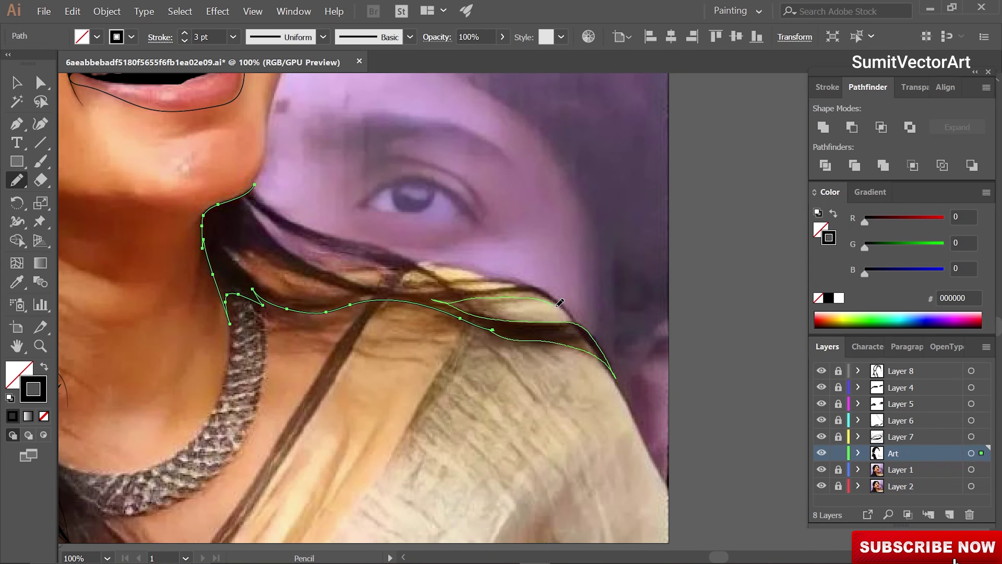
scroll(498, 338, "up", 3)
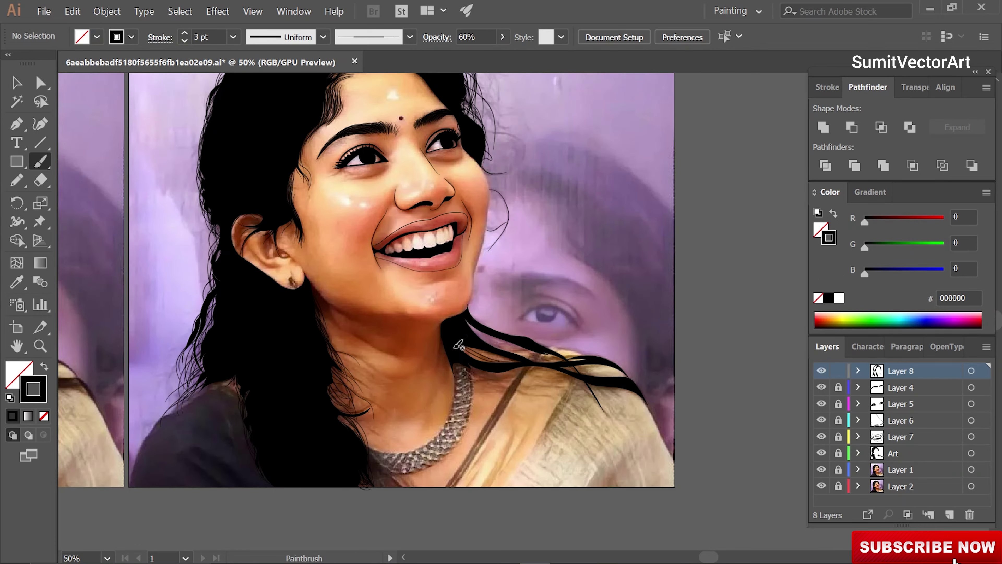
scroll(454, 352, "right", 3)
scroll(453, 352, "up", 1)
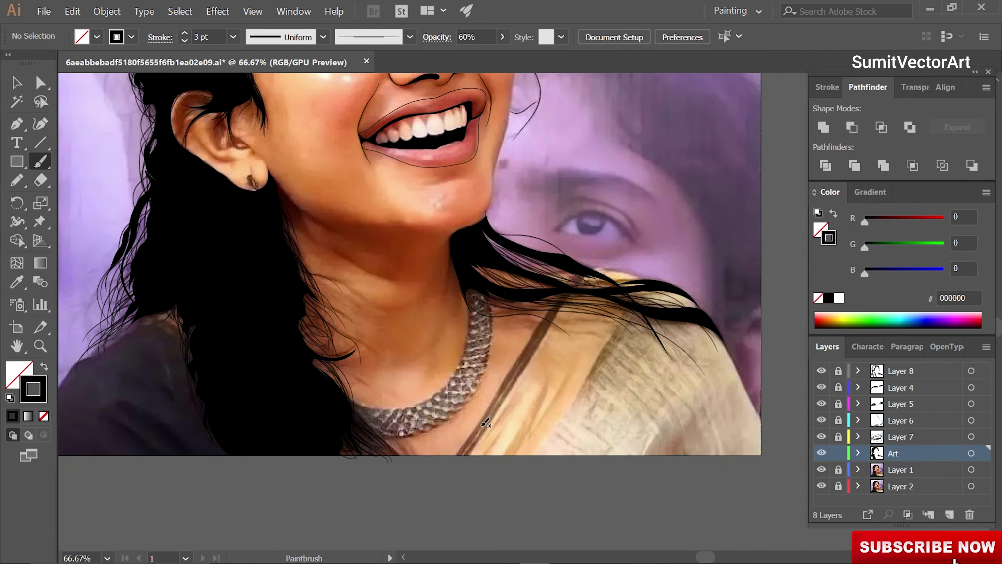
Start the skin outline on the Art layer with the Pen tool, from the neck hair along the saree edge to below the chin.
key("p")
left_click(315, 383)
left_click(401, 455)
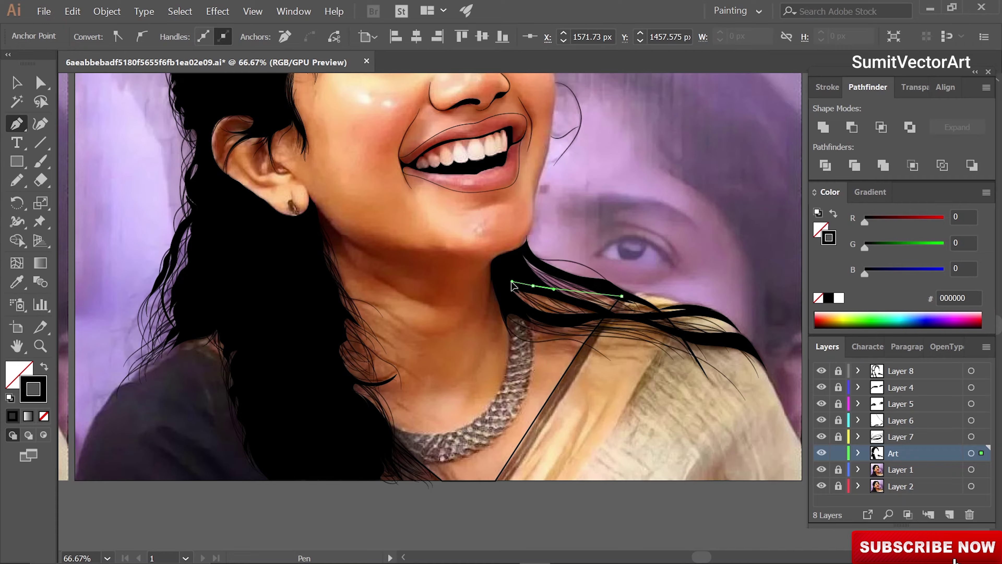
key("ctrl+plus")
key("ctrl+plus")
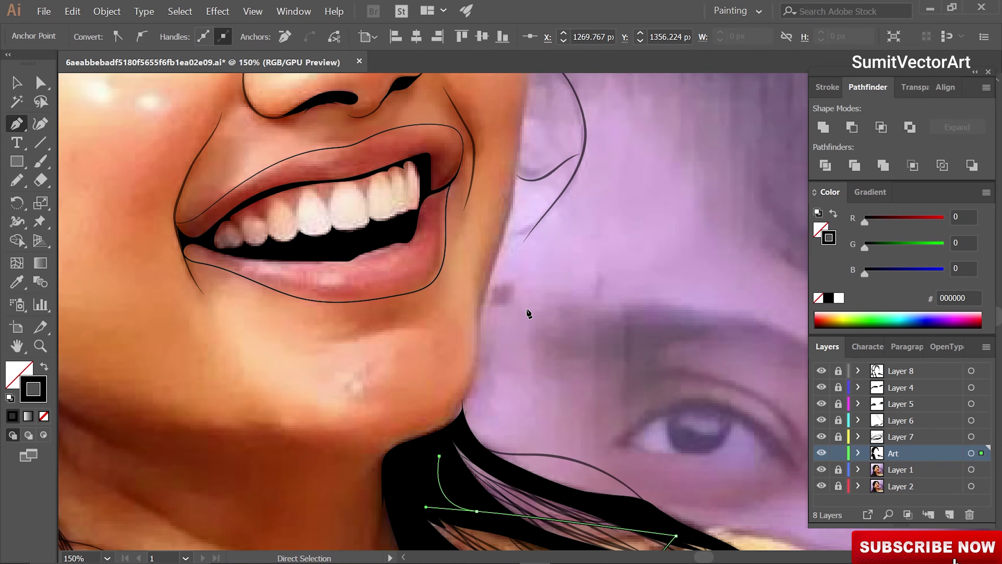
Continue the skin outline with the Pen tool from the chin up the outer edge of the cheek to the hairline.
left_click(474, 381)
scroll(467, 395, "up", 5)
left_click(477, 362)
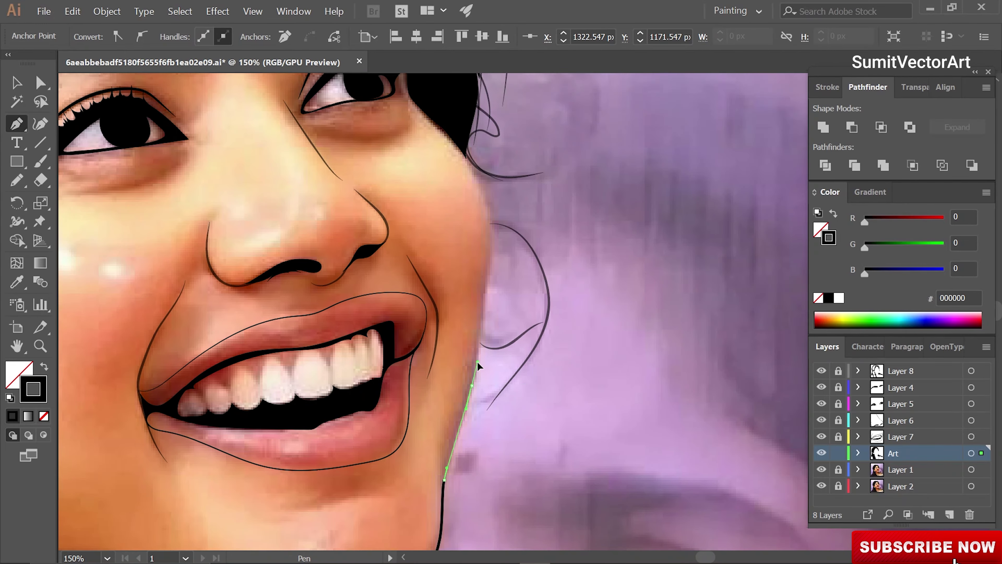
scroll(476, 361, "up", 3)
left_click(472, 365)
scroll(472, 348, "up", 2)
left_click(472, 331)
scroll(473, 331, "up", 2)
left_click(497, 309)
Carry the skin outline through the black hair above the forehead and down the hair near the ear.
key("ctrl+minus")
key("ctrl+minus")
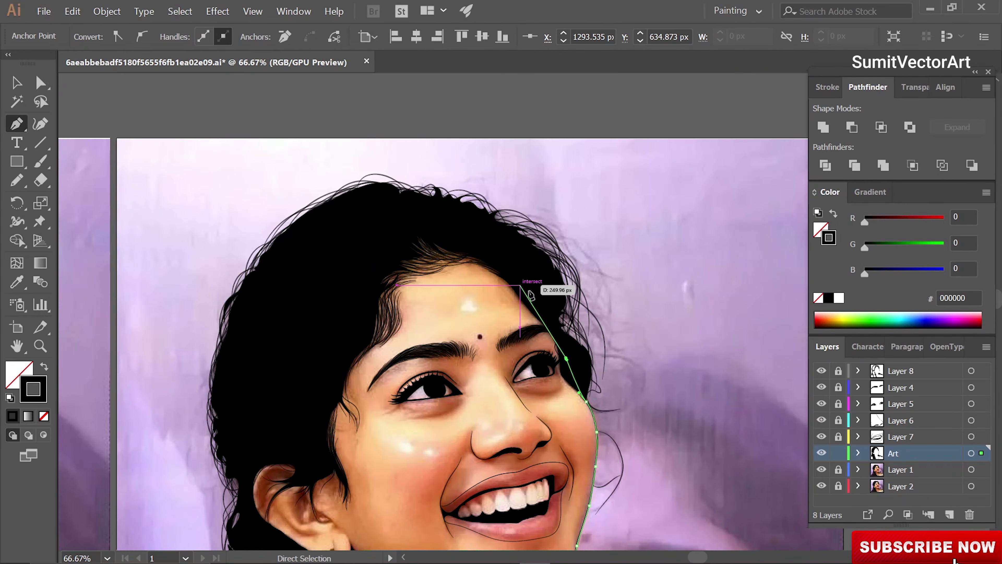
left_click(315, 406)
scroll(315, 347, "down", 3)
left_click(324, 447)
scroll(324, 448, "down", 3)
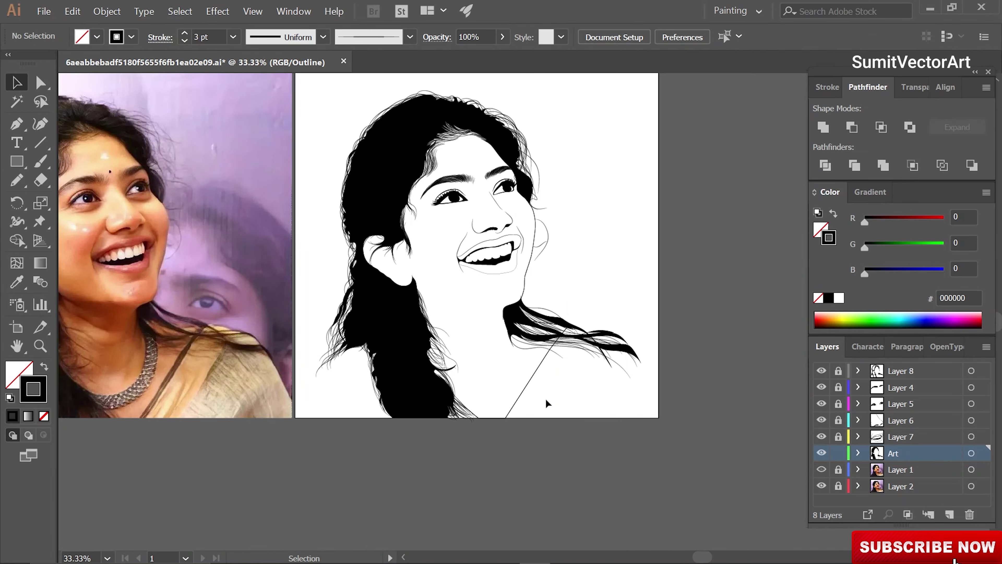
Set the stroke weight of the Art layer's skin outline to 4 pt.
key("ctrl+a")
left_click(232, 37)
left_click(252, 221)
left_click(620, 290)
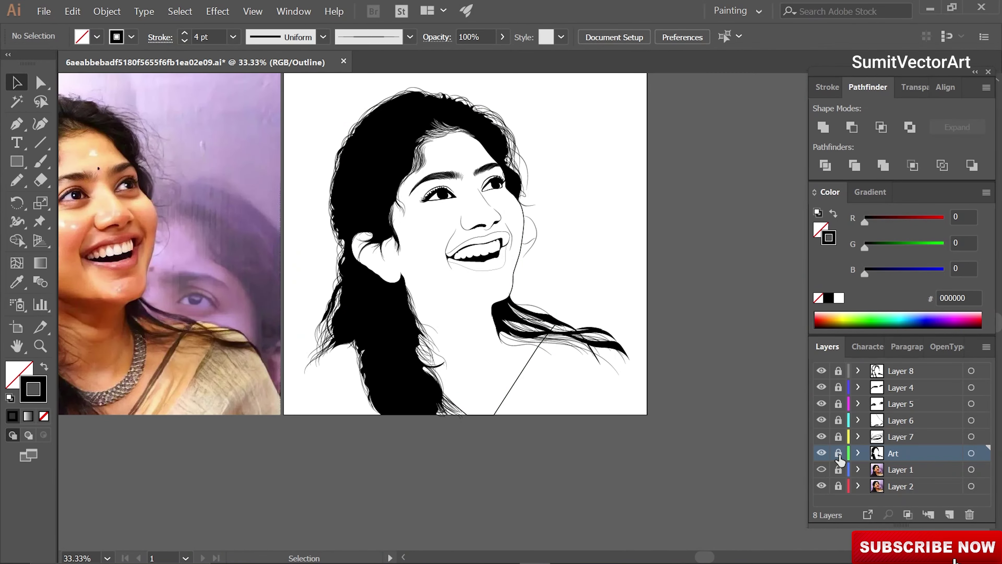
Draw a curved jawline on Layer 7 with the Pen tool, from below the earlobe toward the chin.
left_click(838, 437)
key("ctrl+y")
scroll(544, 347, "up", 5)
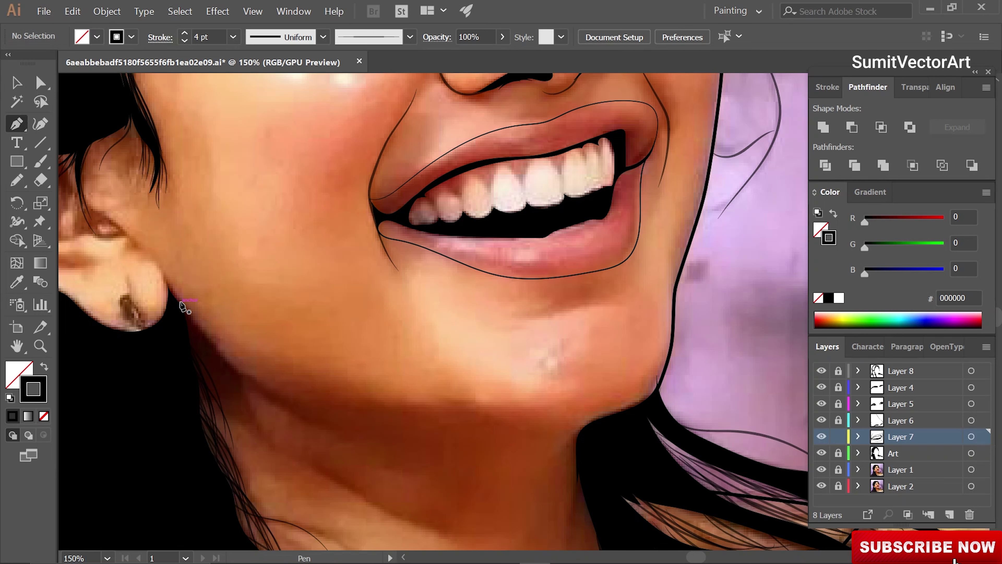
left_click(178, 301)
left_click_drag(318, 412, 542, 418)
left_click(537, 388, "ctrl")
left_click(632, 416)
key("ctrl+z")
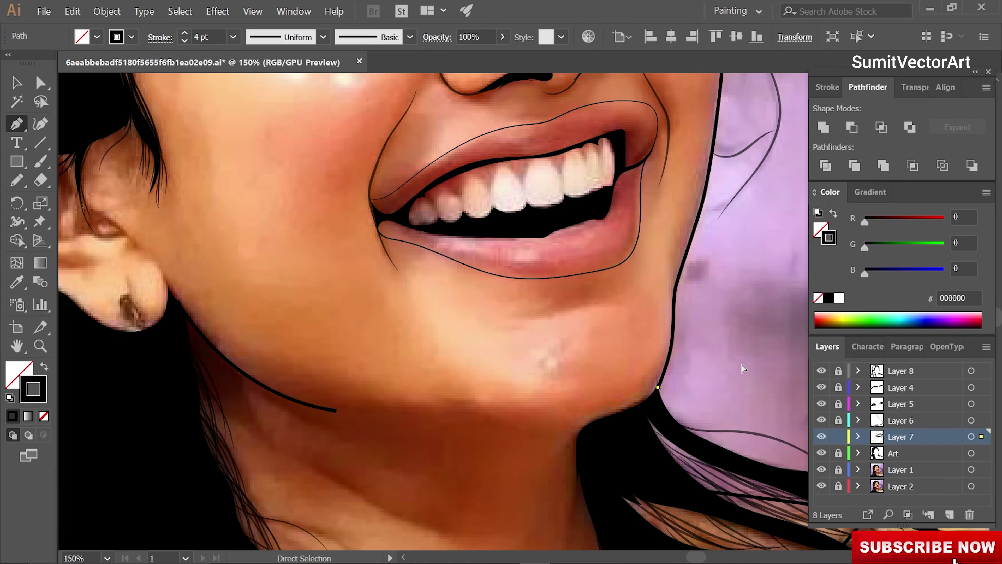
Give the jawline a tapered width profile and a 7 pt stroke weight.
key("v")
left_click(300, 401)
left_click(323, 37)
left_click(276, 161)
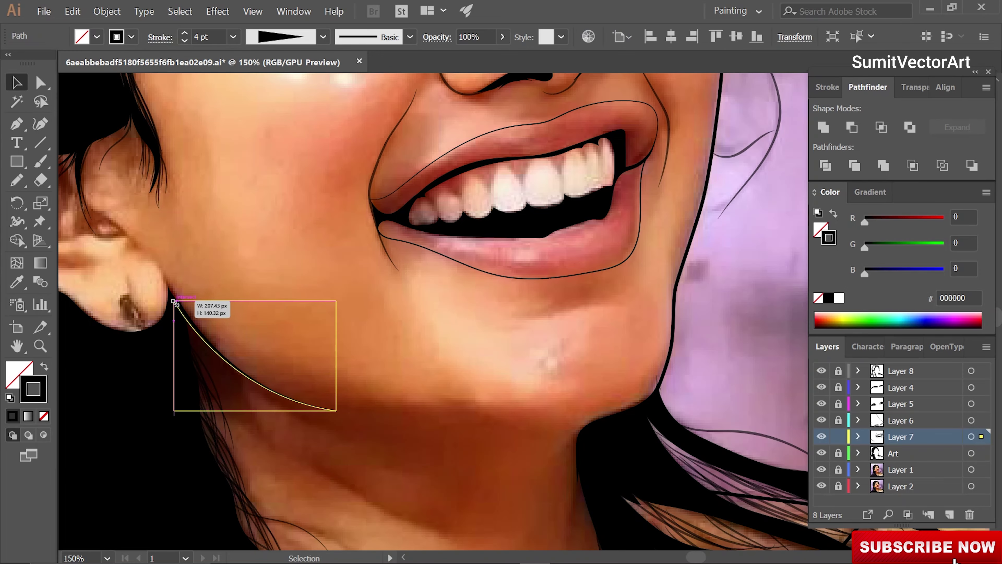
left_click(233, 37)
left_click(253, 211)
key("ctrl+shift+a")
Hide the Layer 1 photo and check the line art beside the reference photo.
key("ctrl+minus")
key("ctrl+minus")
key("ctrl+minus")
key("ctrl+minus")
key("ctrl+minus")
left_click(822, 470)
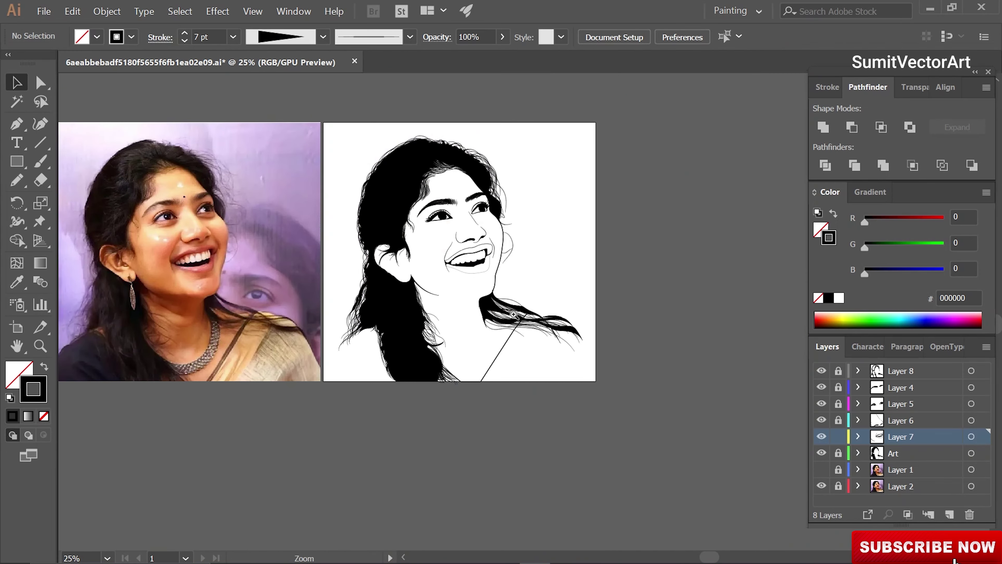
scroll(522, 339, "up", 3)
scroll(543, 454, "down", 3)
scroll(557, 294, "up", 3)
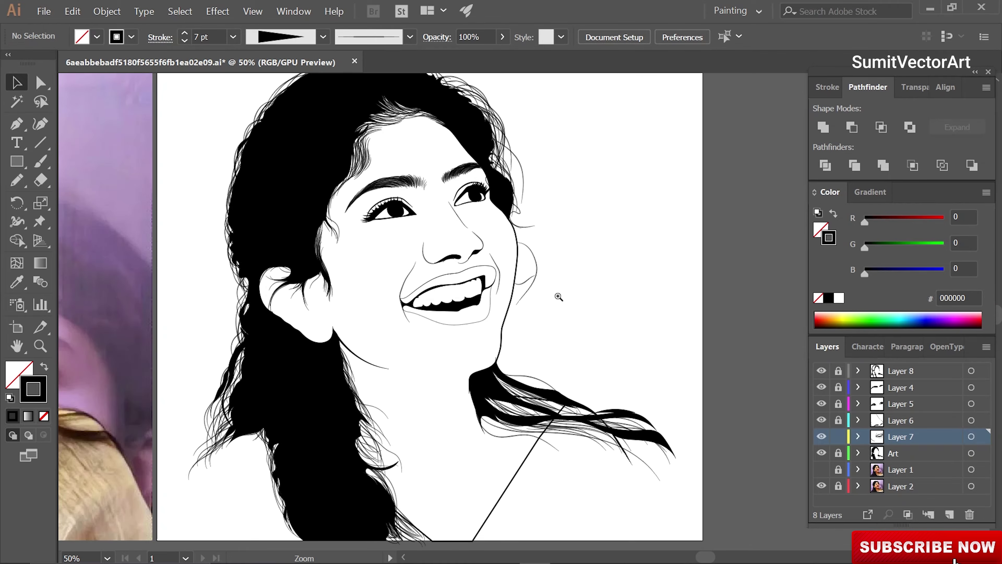
scroll(556, 293, "down", 3)
Draw a circle over the bindi between the eyebrows on Layer 8 and fill it solid black.
left_click(838, 437)
left_click(838, 371)
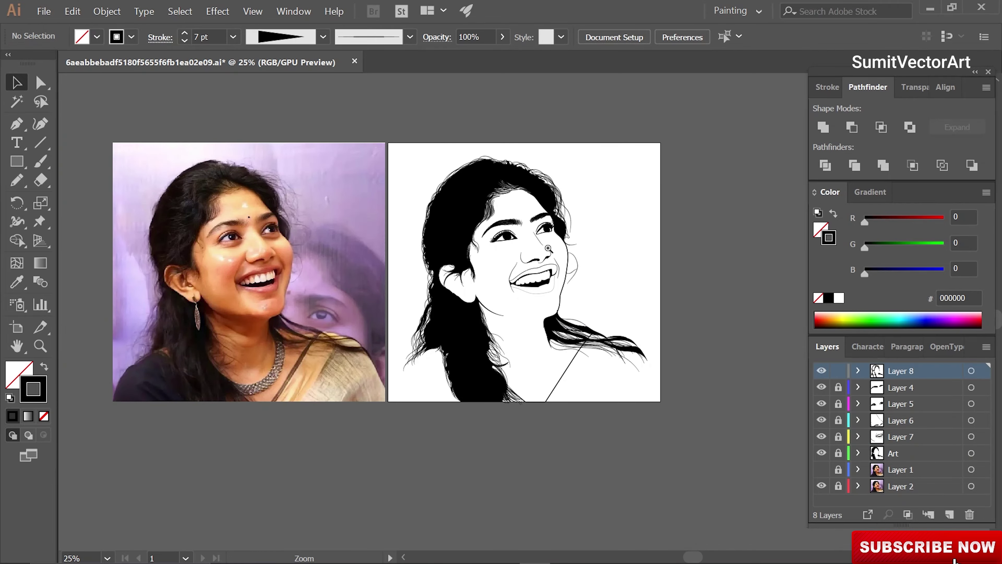
scroll(549, 305, "up", 4)
left_click(822, 469)
scroll(549, 305, "down", 4)
scroll(550, 305, "up", 8)
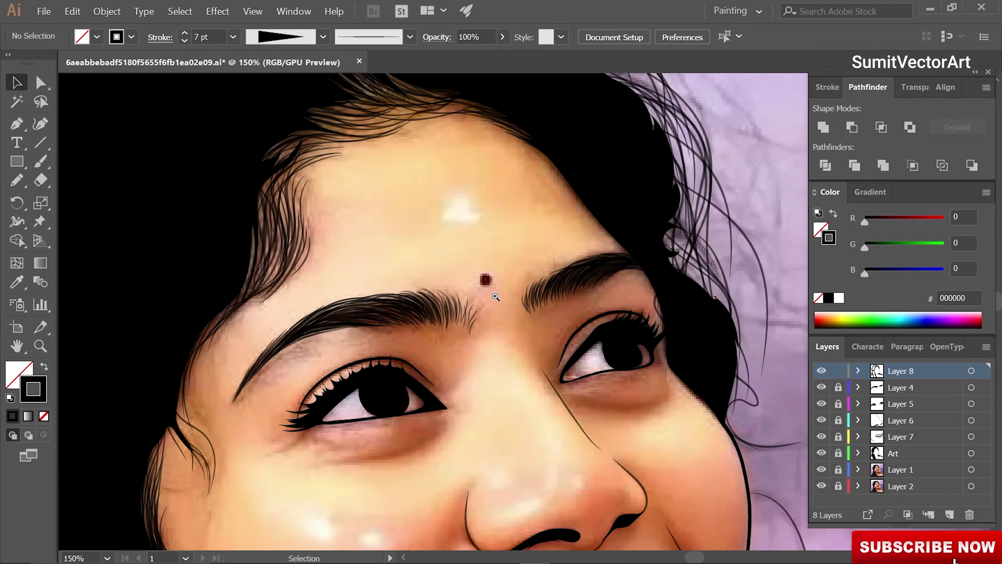
left_click_drag(16, 161, 85, 197)
left_click_drag(549, 274, 602, 325)
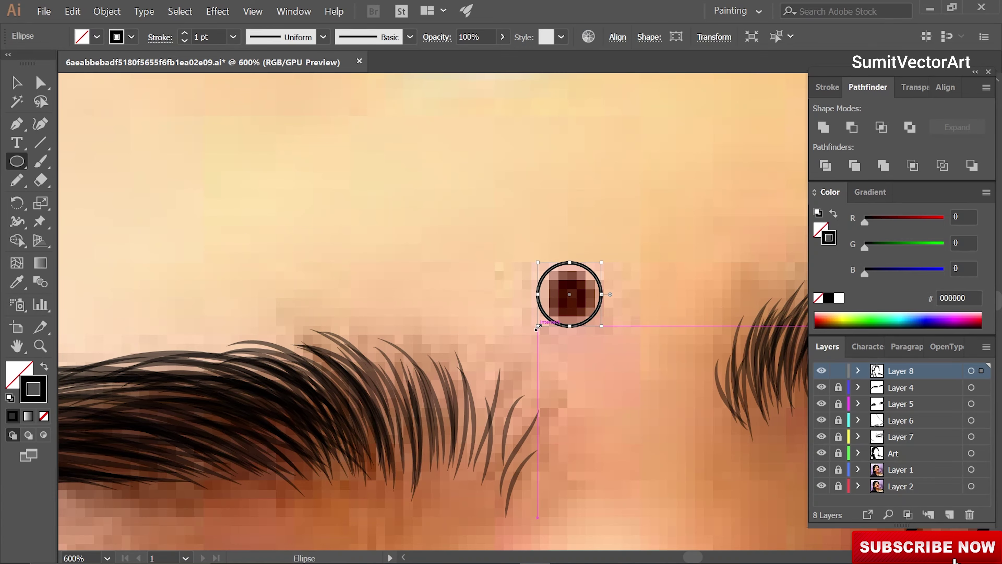
left_click_drag(603, 261, 600, 282)
key("shift+x")
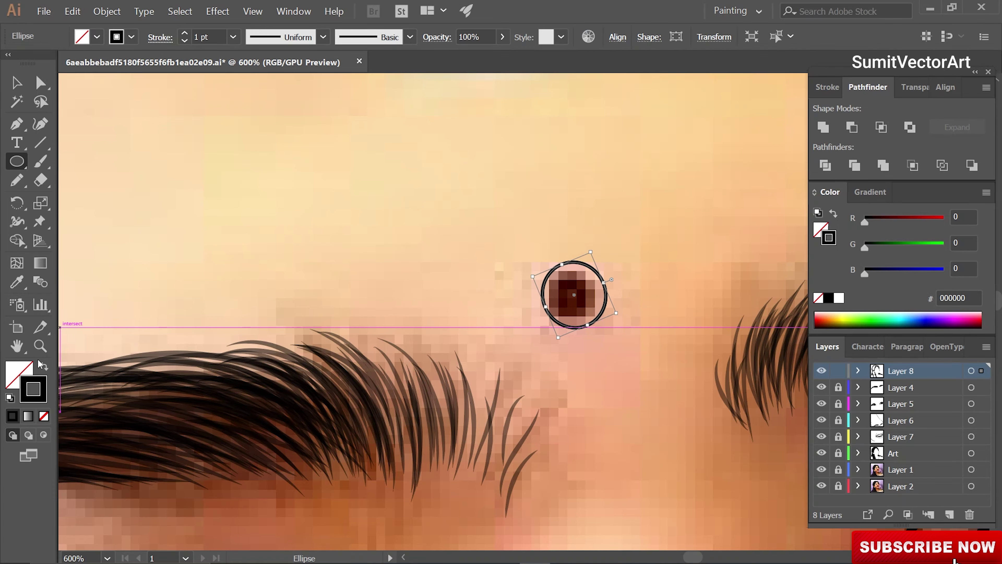
key("ctrl+shift+a")
Trace the clothing over both shoulders on the Art layer with the Pen tool using a black fill.
scroll(492, 314, "down", 10)
scroll(492, 314, "up", 2)
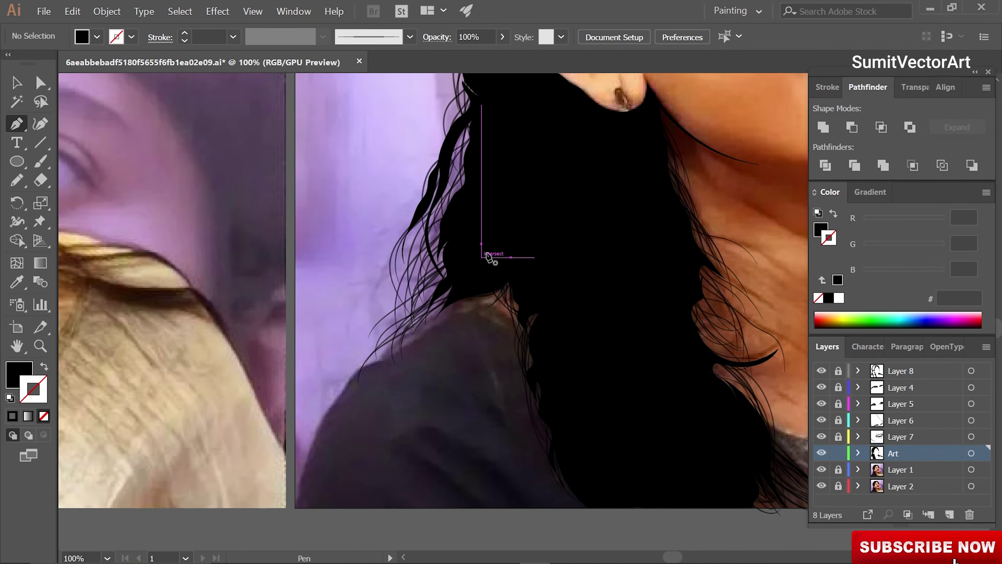
left_click(496, 247)
left_click_drag(388, 342, 357, 372)
left_click_drag(311, 446, 298, 484)
left_click(296, 507)
left_click_drag(730, 466, 410, 549)
key("ctrl+minus")
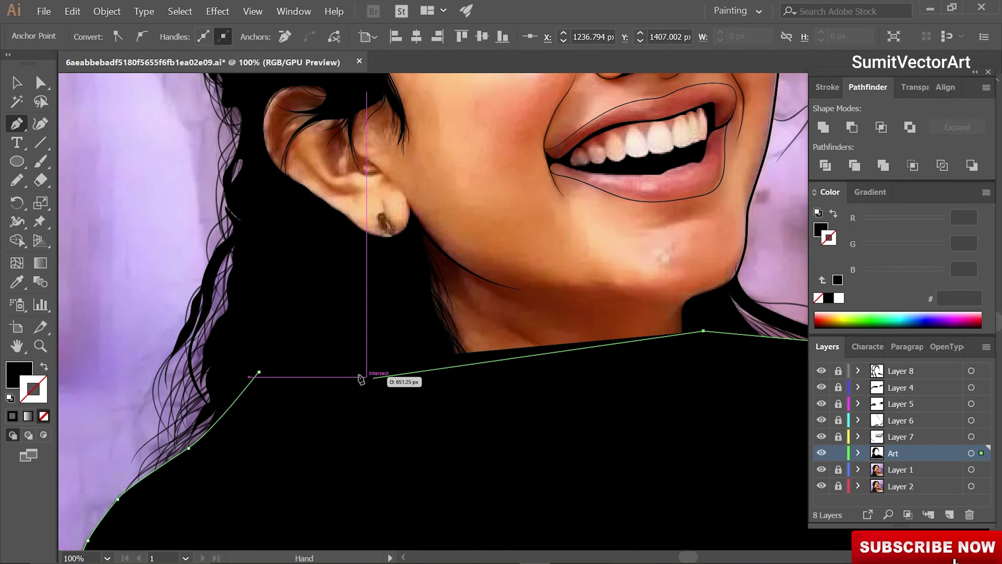
key("ctrl+minus")
key("v")
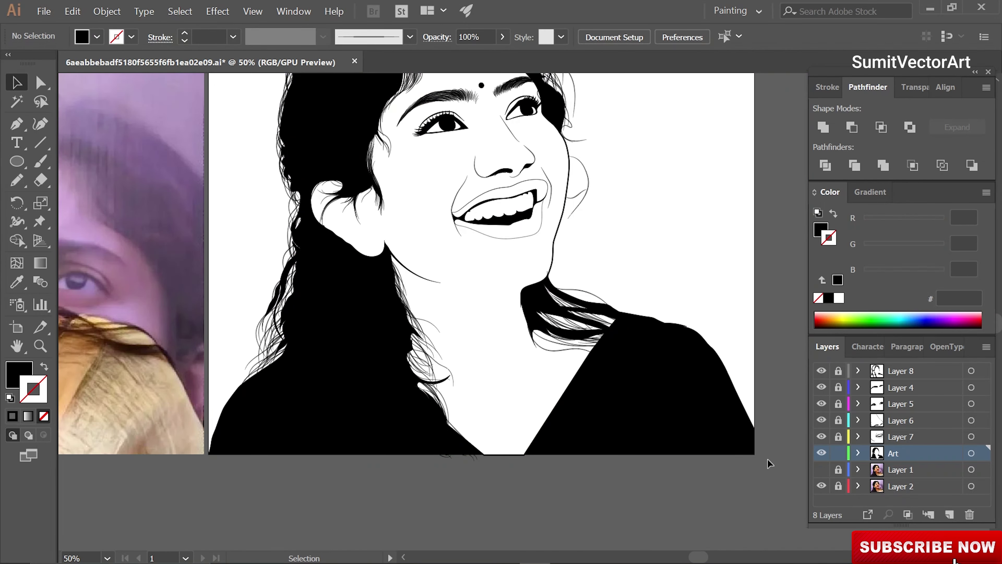
Compare the black clothing shapes with the reference photo, as a whole and close to the neckline.
key("ctrl+minus")
key("ctrl+minus")
key("ctrl+minus")
left_click_drag(559, 423, 561, 433)
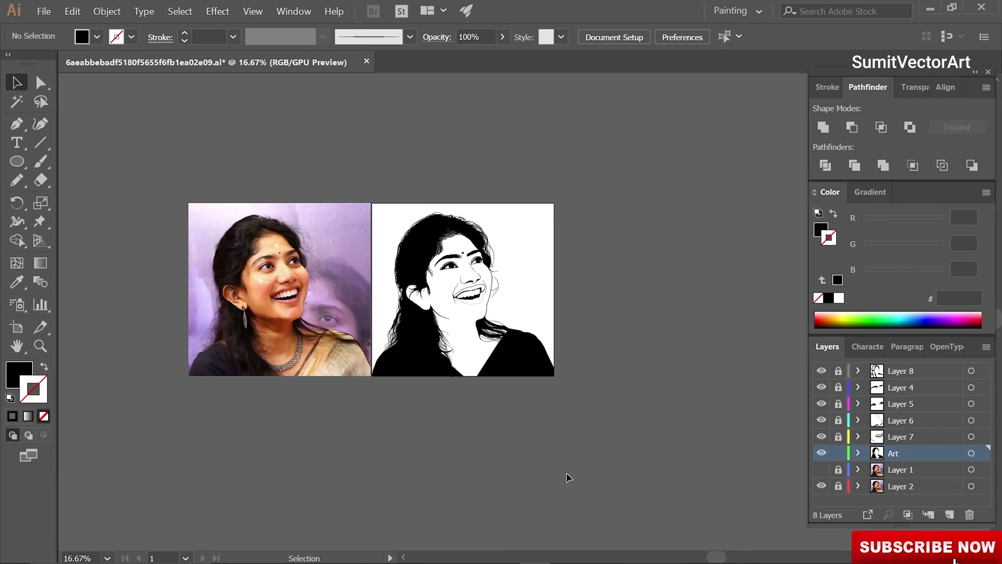
key("ctrl+plus")
left_click_drag(632, 448, 577, 364)
key("ctrl+plus")
key("ctrl+plus")
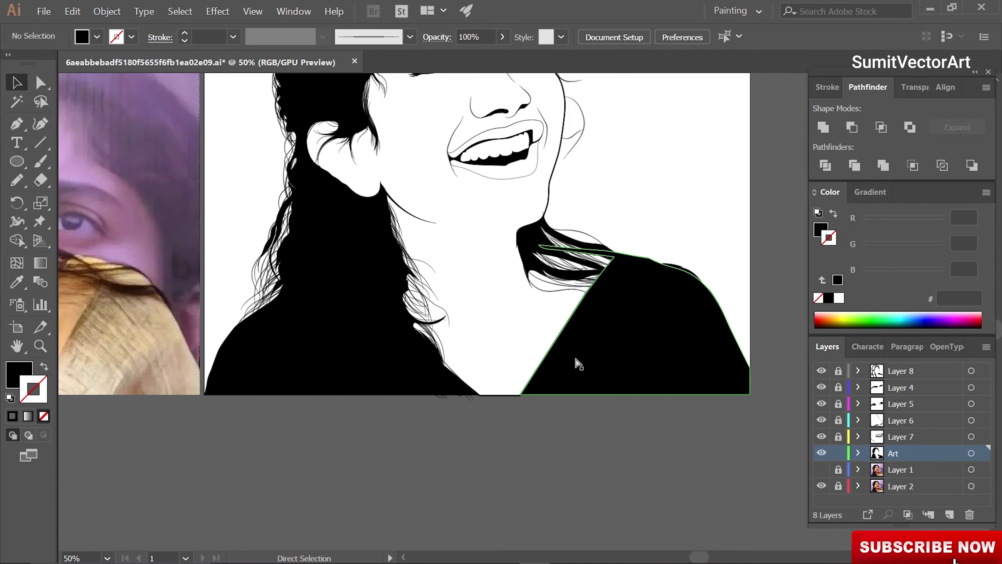
Show the Layer 1 photo and trace the necklace's inner edge on the Art layer with the Pencil tool.
left_click(839, 453)
left_click_drag(480, 435, 661, 438)
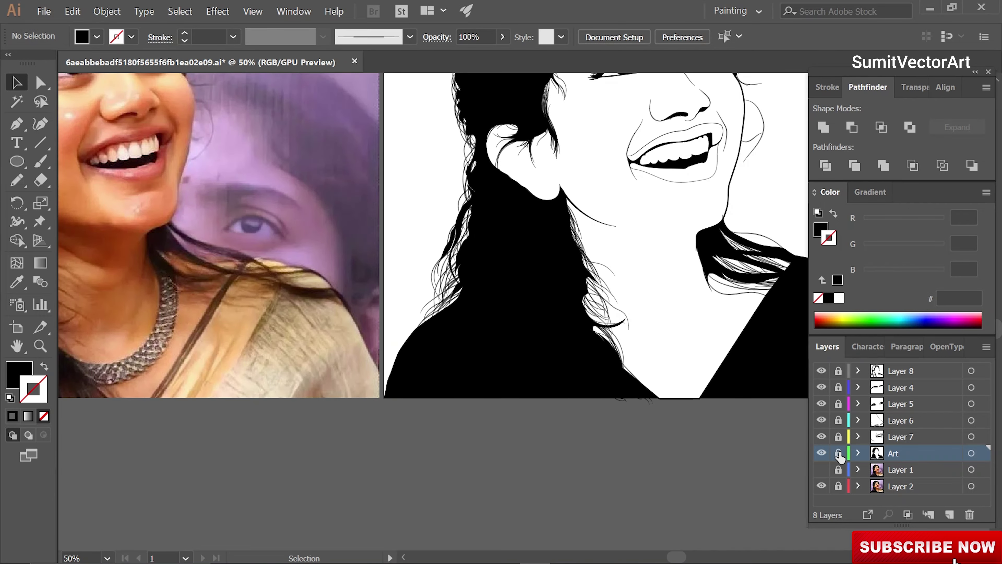
left_click(824, 469)
key("ctrl+plus")
key("ctrl+plus")
key("ctrl+plus")
key("ctrl+plus")
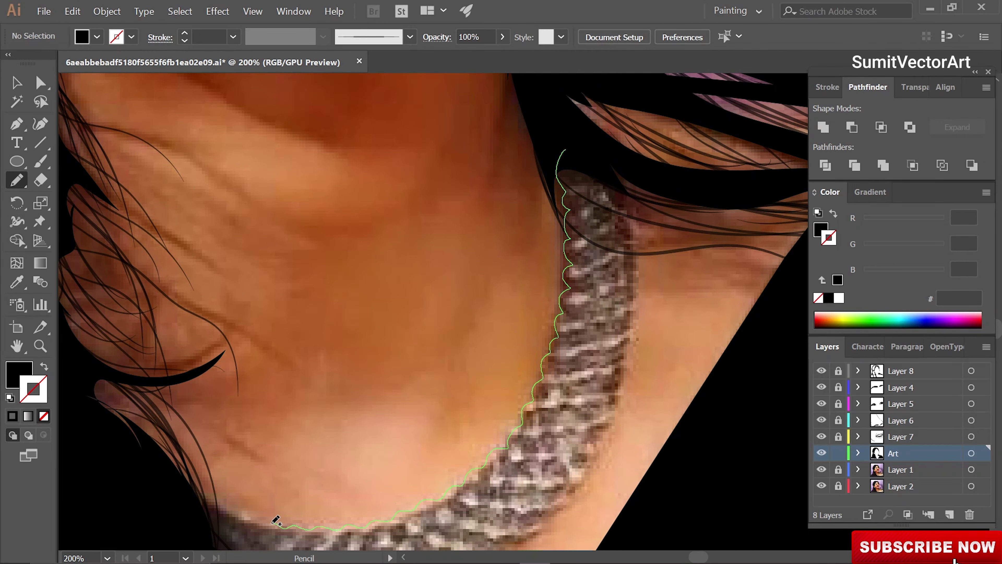
left_click_drag(166, 485, 216, 285)
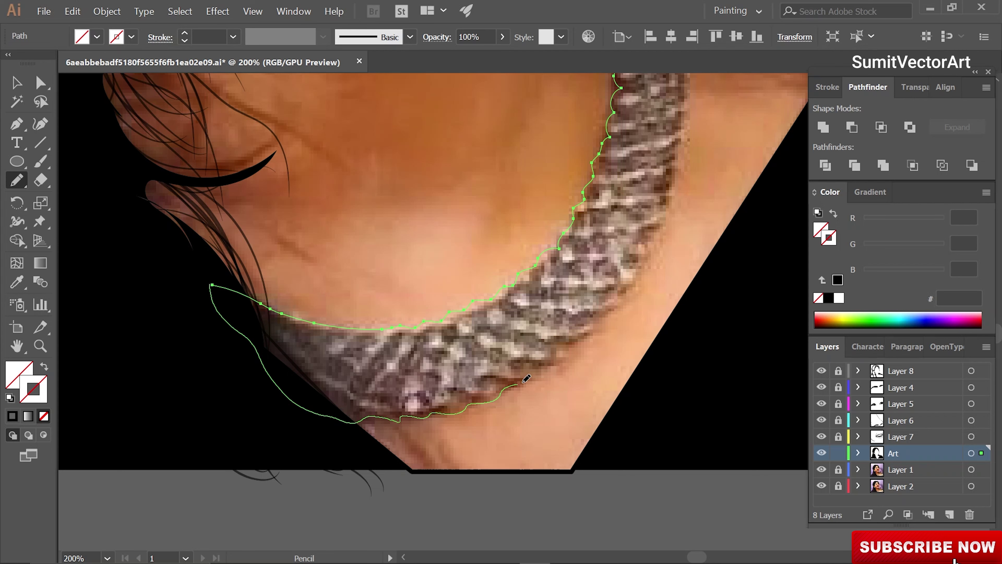
Trace the necklace's scalloped outer edge with the Pencil tool to close the shape and fill it black.
mouse_move(640, 271)
left_mouse_down()
mouse_move(537, 414)
mouse_move(572, 310)
left_mouse_up()
key("ctrl+z")
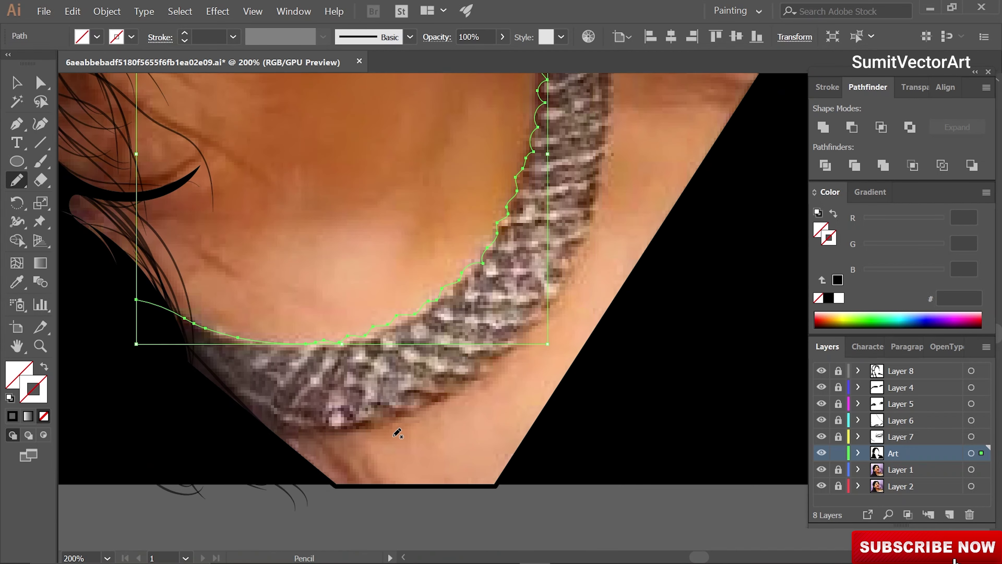
left_click_drag(372, 423, 454, 397)
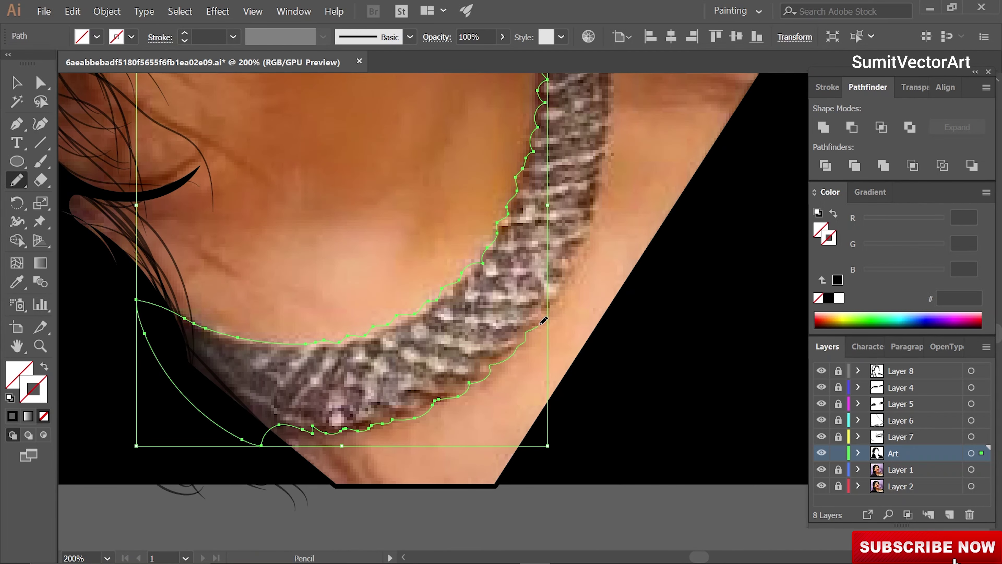
scroll(544, 321, "up", 8)
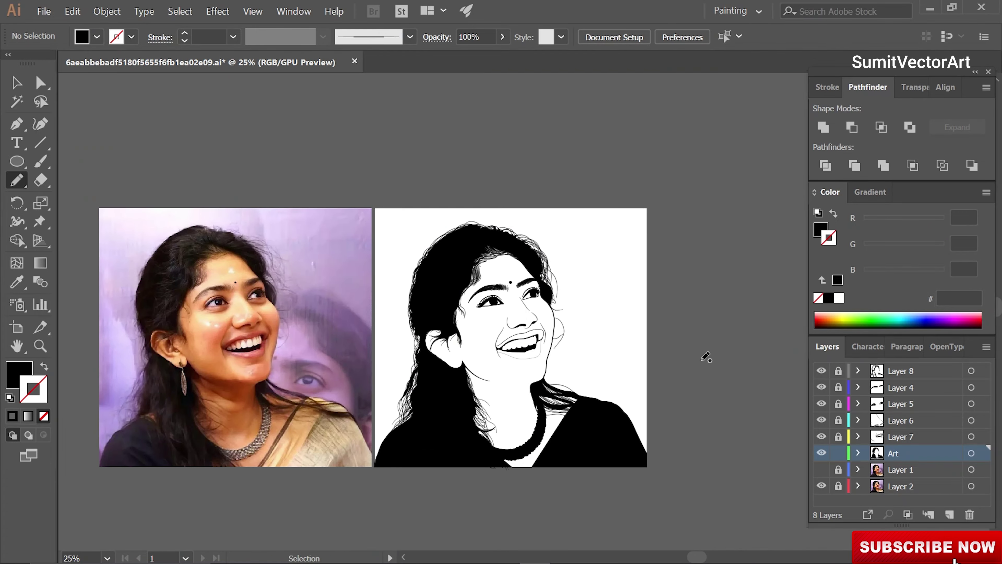
Draw a line under the chin with the Pencil tool, using Art Brush 2, a 5 pt stroke and 60% opacity.
scroll(705, 354, "up", 3)
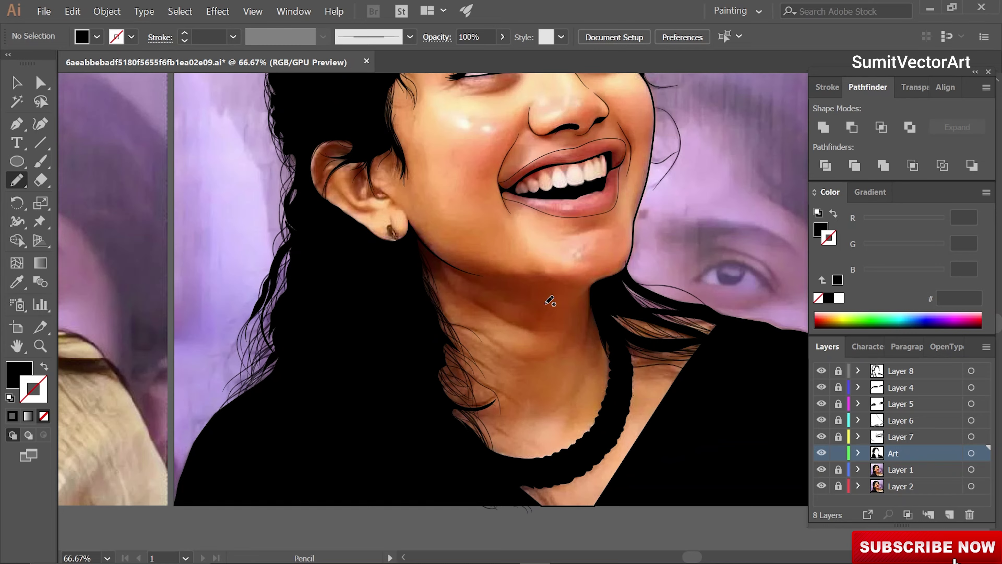
scroll(608, 345, "up", 3)
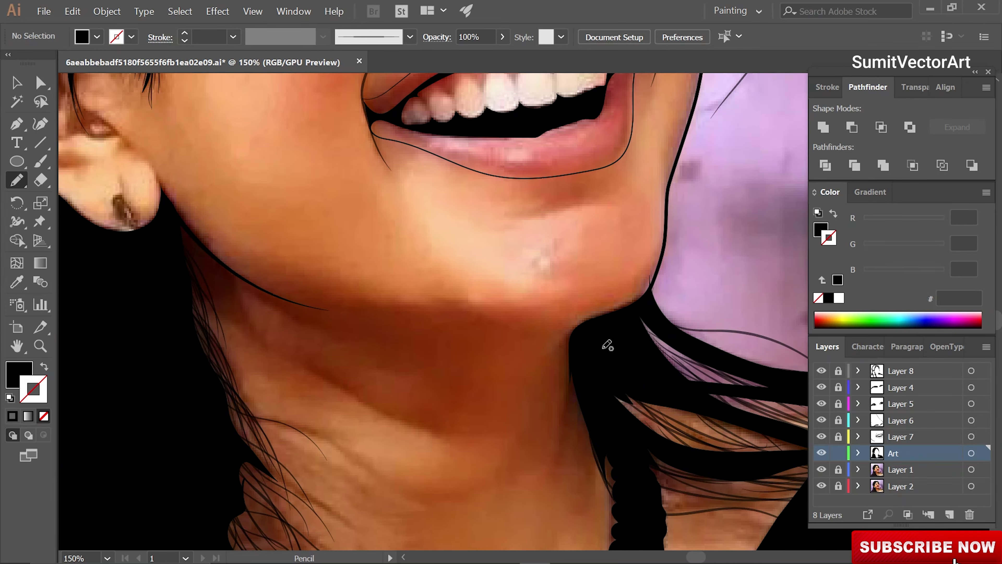
left_click_drag(502, 327, 450, 293)
left_click(410, 37)
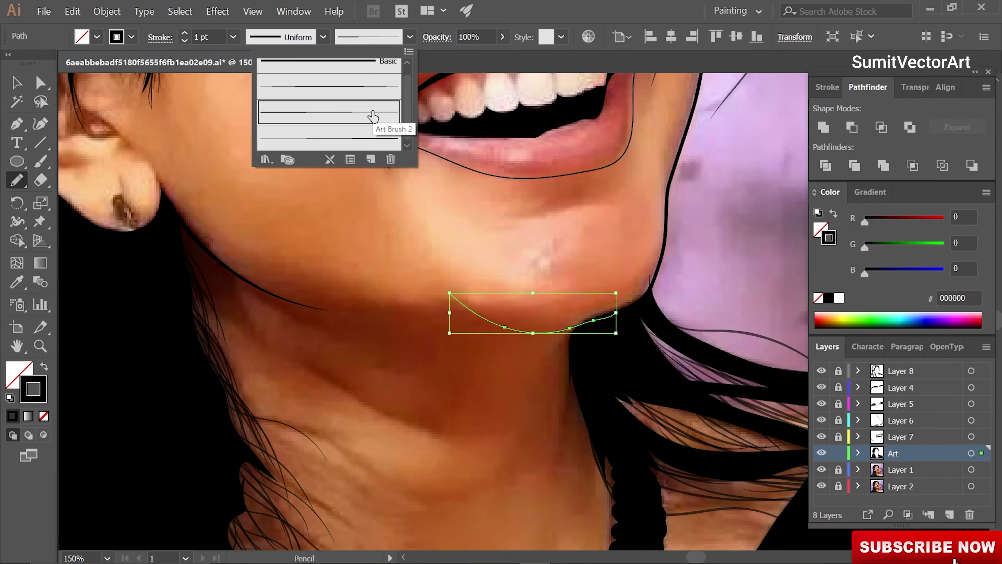
left_click(233, 37)
left_click(252, 174)
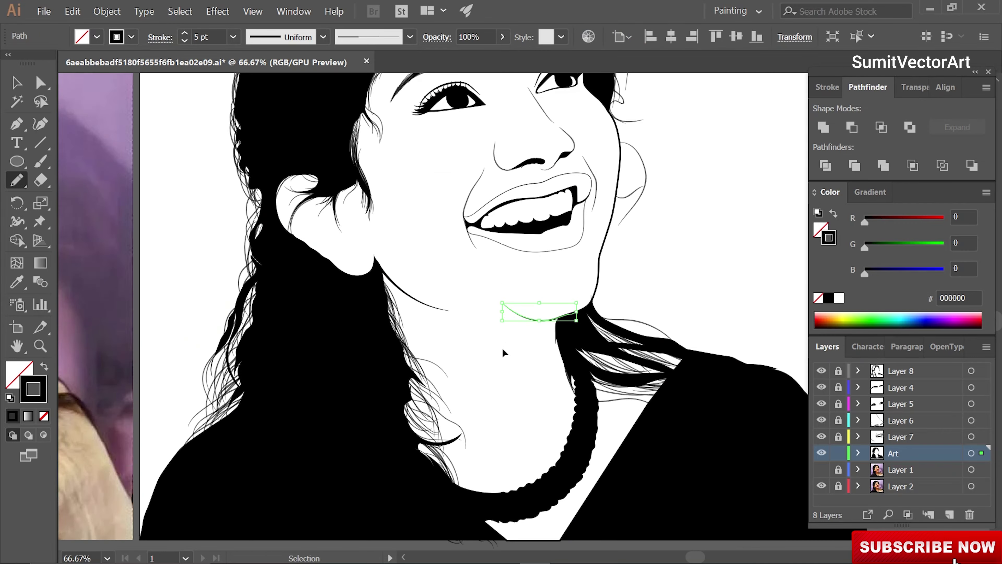
type("6")
type("0")
key("Return")
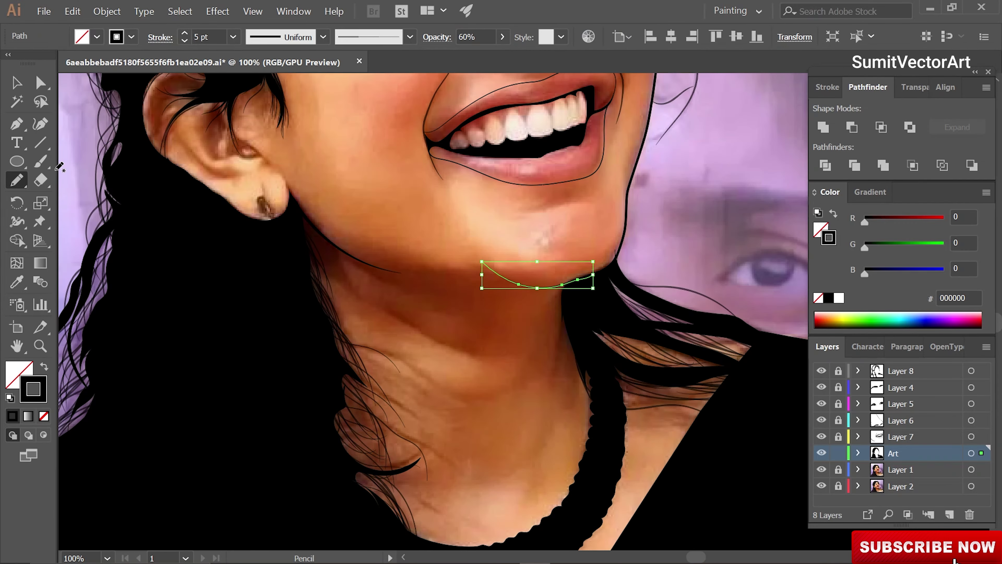
Paint a brush stroke along the jaw from below the ear to the chin line and hide the Layer 1 photo.
key("shift+e")
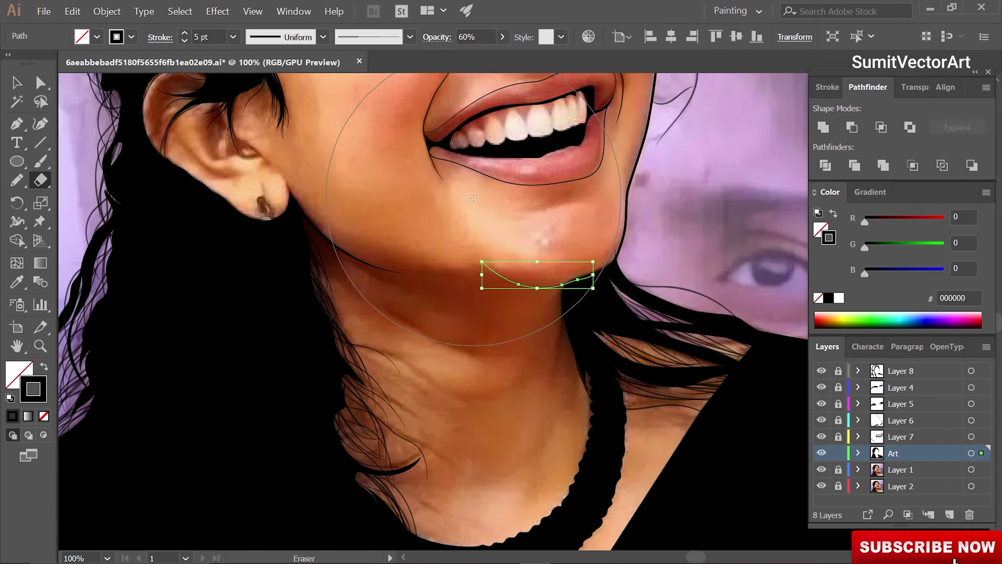
left_click(480, 348, "ctrl")
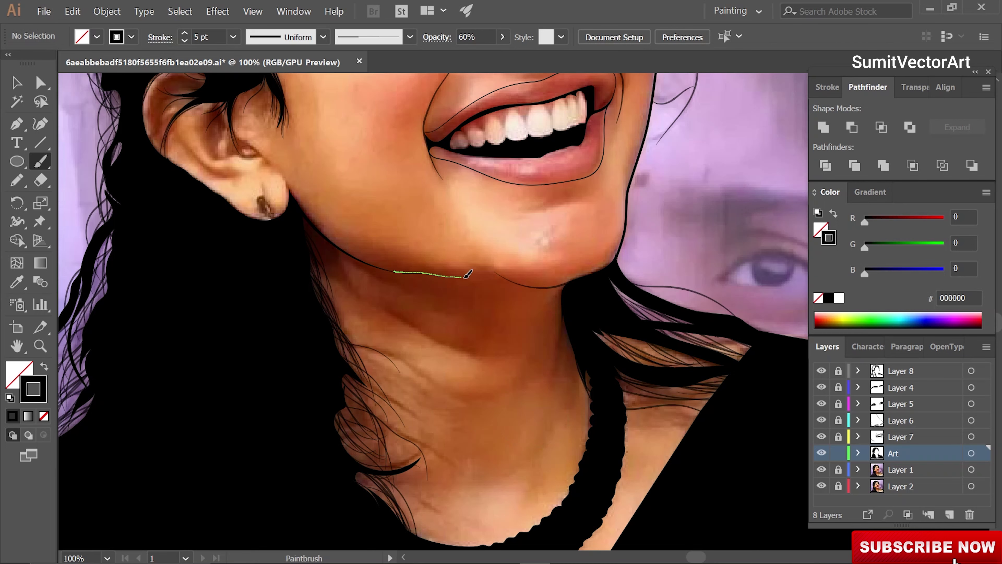
key("ctrl+minus")
key("ctrl+minus")
key("ctrl+minus")
key("ctrl+minus")
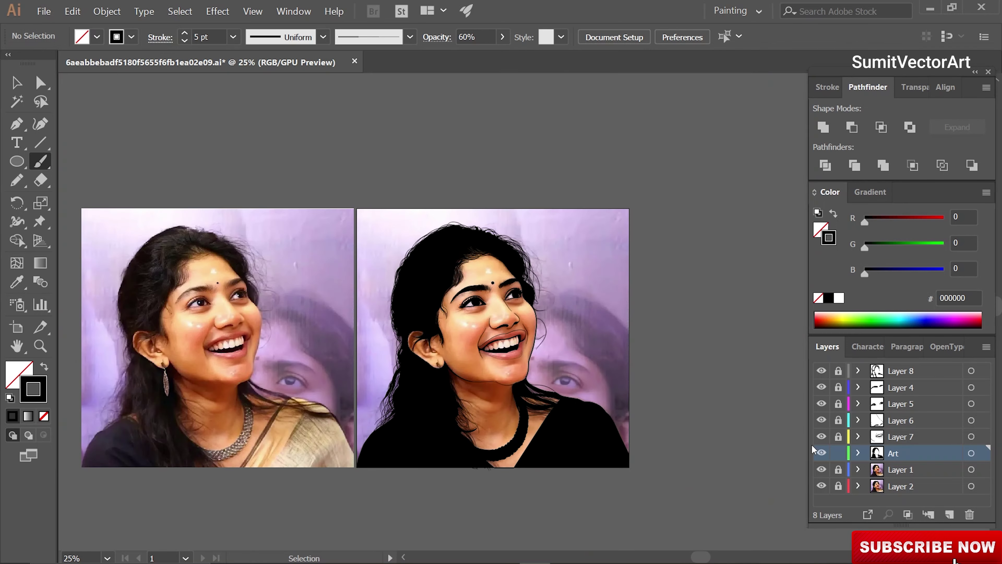
left_click(822, 469)
Set the stroke weight of the painted jaw stroke to 7 pt.
key("ctrl+plus")
key("ctrl+plus")
key("ctrl+plus")
key("ctrl+plus")
left_click(501, 304, "ctrl")
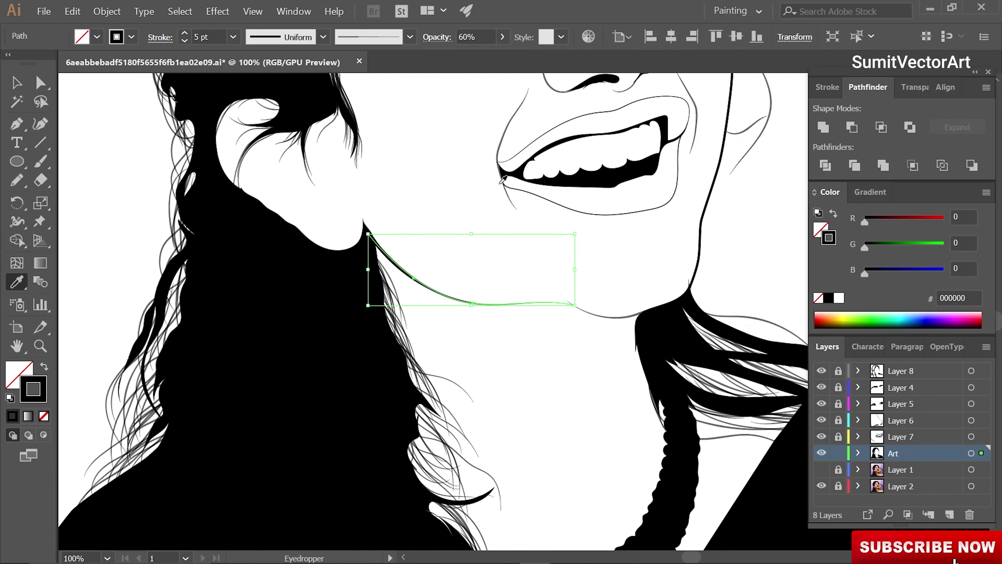
left_click(233, 37)
left_click(253, 199)
left_click(501, 331, "ctrl")
Move the chin line's free end anchor up toward the cheek so the line extends past the jaw stroke.
key("ctrl+minus")
key("ctrl+minus")
key("ctrl+minus")
key("ctrl+minus")
key("ctrl+plus")
key("ctrl+plus")
key("ctrl+plus")
key("ctrl+plus")
key("ctrl+plus")
key("ctrl+plus")
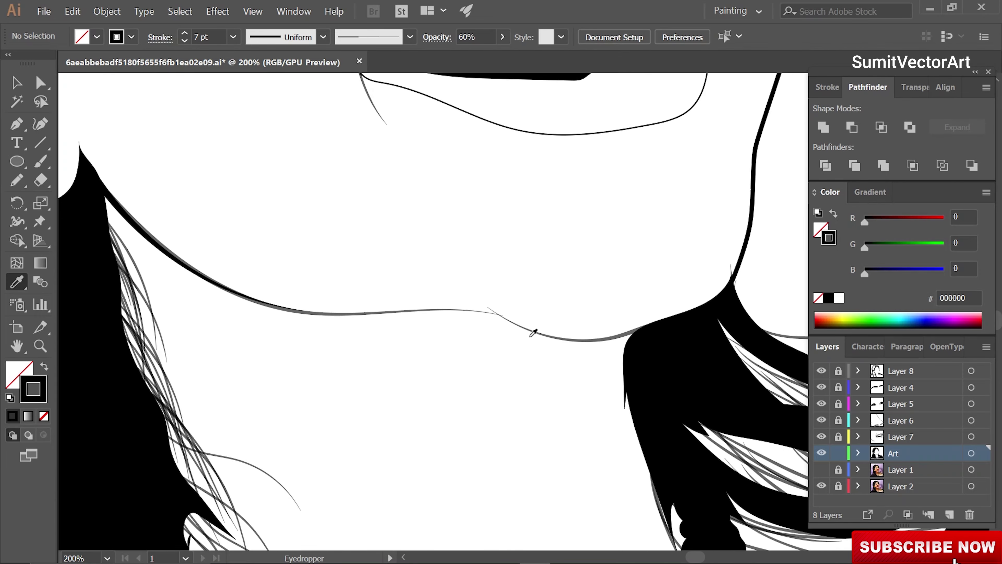
key("a")
left_click_drag(489, 307, 458, 287)
left_click(521, 287)
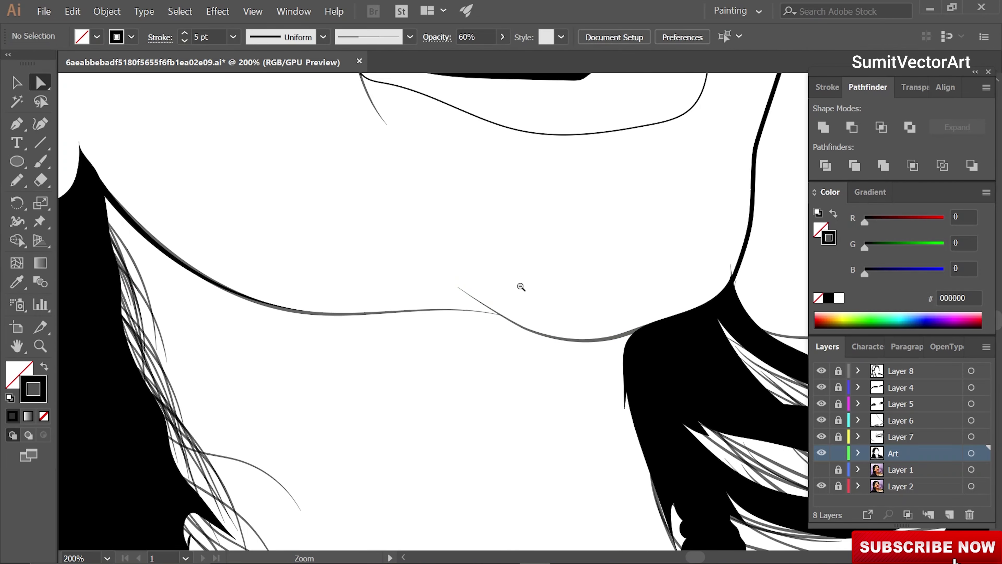
Examine the whole line-art portrait against the source photo, including the new jaw and chin lines.
key("ctrl+minus")
key("ctrl+minus")
key("ctrl+minus")
key("ctrl+minus")
key("ctrl+minus")
key("ctrl+minus")
key("ctrl+minus")
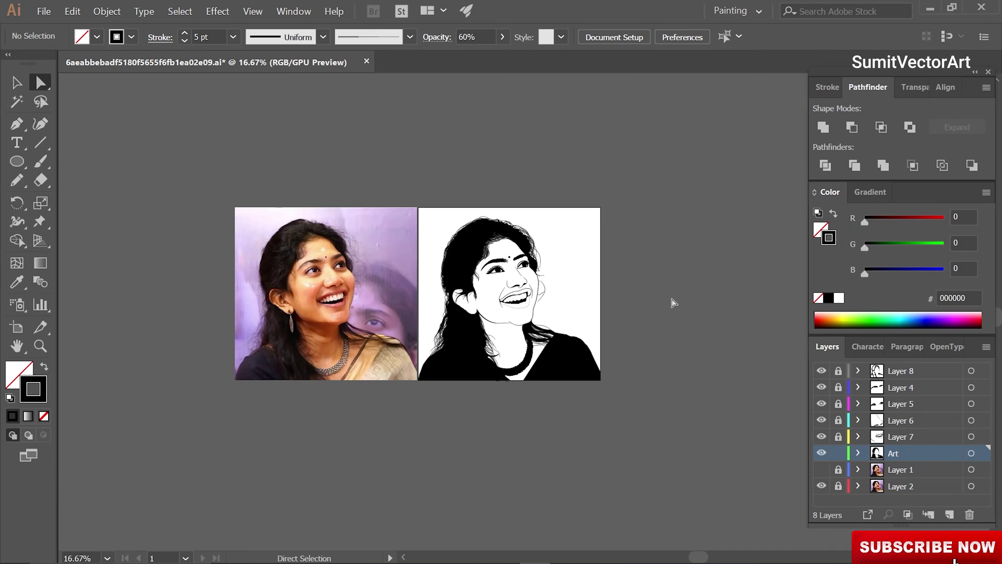
left_click_drag(674, 303, 663, 341)
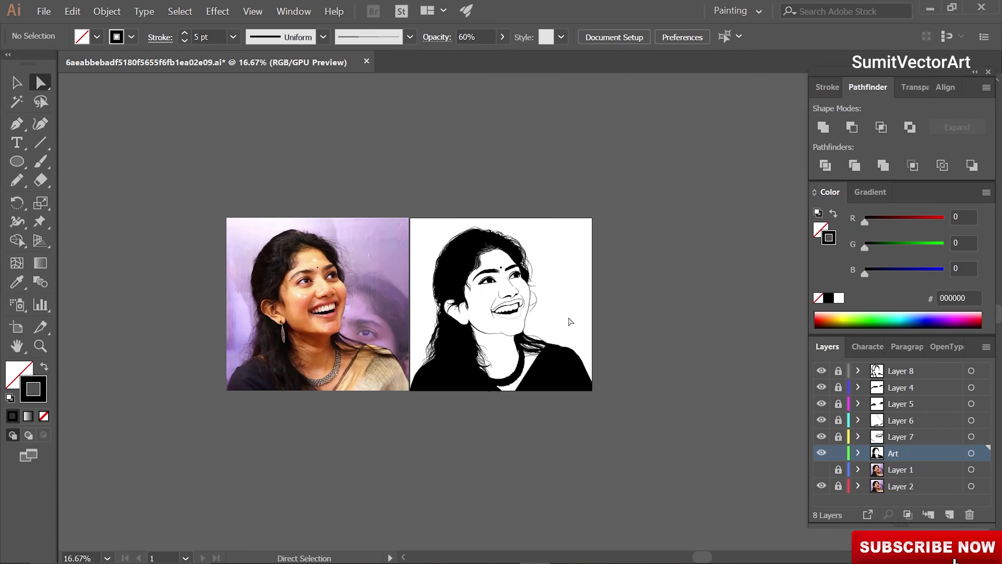
key("ctrl+plus")
key("ctrl+plus")
key("ctrl+plus")
key("ctrl+plus")
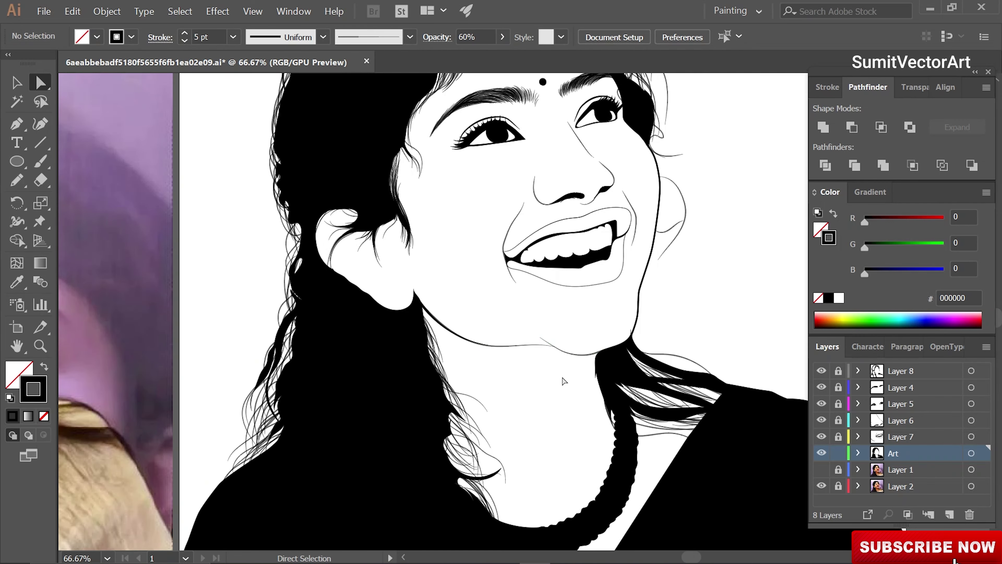
key("ctrl+minus")
key("ctrl+minus")
key("ctrl+minus")
Select the face and neck skin outline and float the Untitled-1 reference photo as a small window over the workspace.
key("v")
left_click(578, 302)
scroll(662, 318, "up", 1)
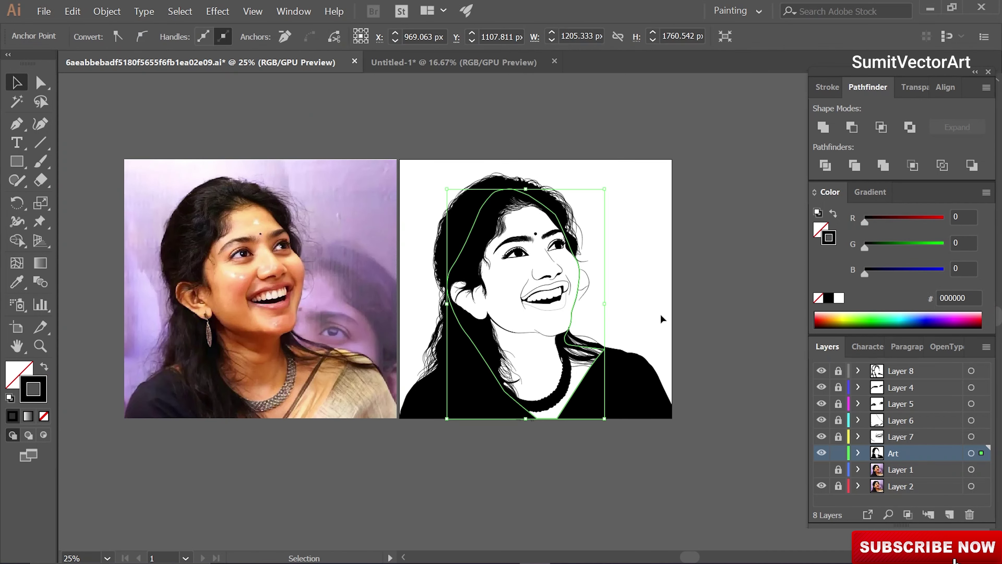
left_click_drag(427, 62, 134, 85)
key("i")
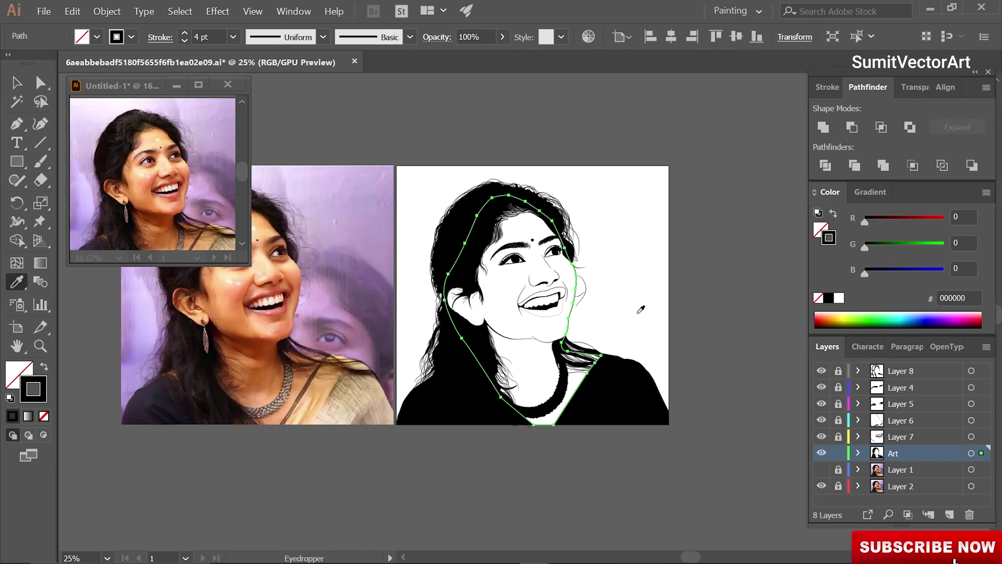
Fill the skin outline with a skin tone sampled from the photo and send it behind the other artwork.
left_click(272, 312)
right_click(488, 289)
mouse_move(512, 446)
left_click(651, 499)
key("ctrl+minus")
Switch the colour sliders to HSB and set the skin fill to H 24, S 47.06, B 100.
left_click(987, 192)
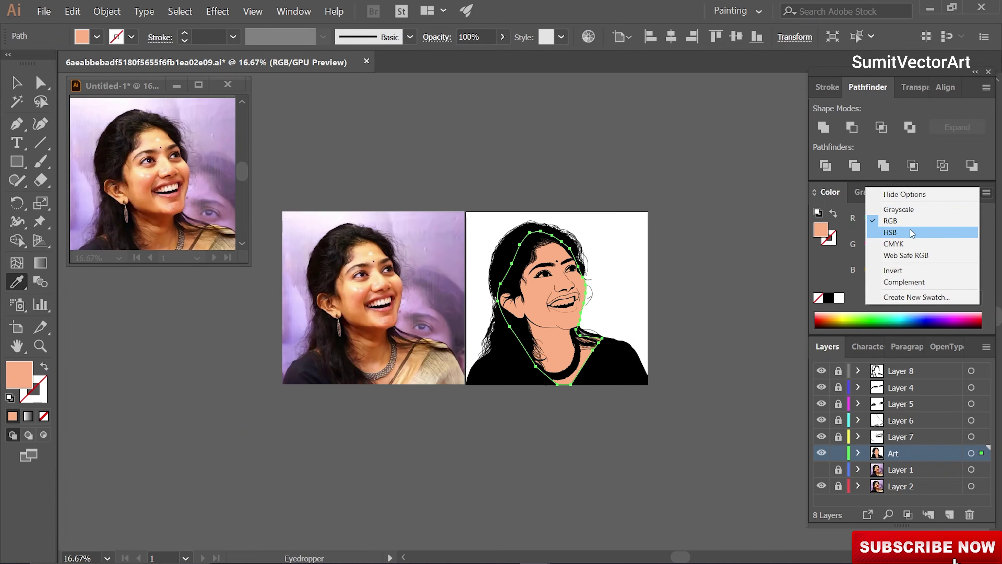
left_click(910, 233)
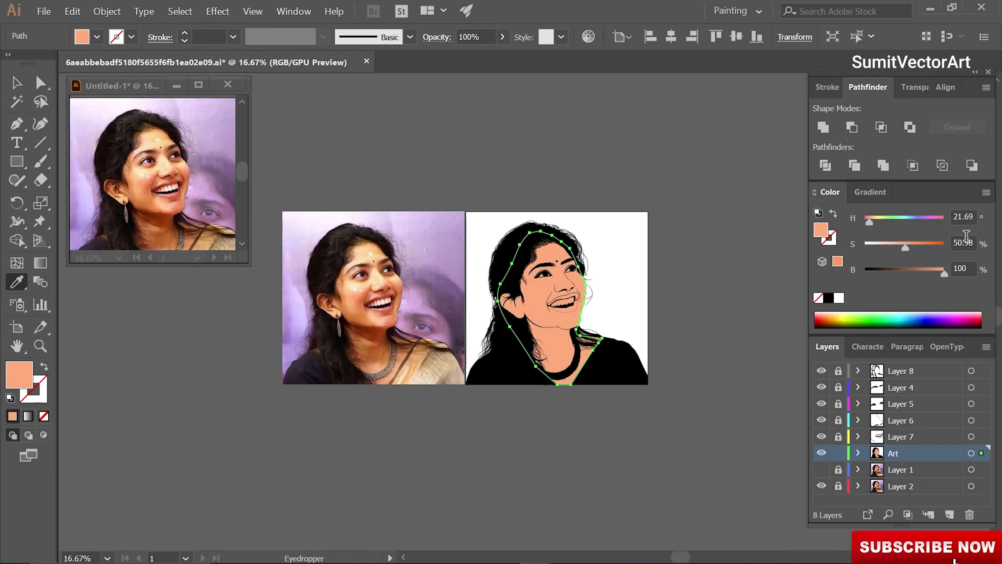
left_click(378, 286)
key("ctrl+shift+a")
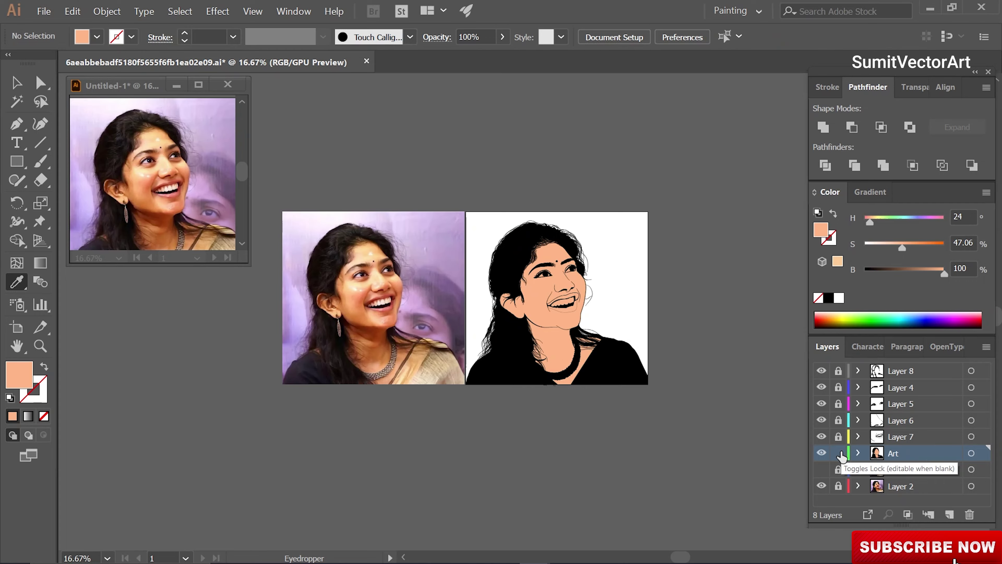
Lock and hide the Art layer, make Layer 5 editable, and show the Layer 1 photo behind the eyes.
left_click(838, 452)
left_click(900, 404)
left_click(551, 304, "ctrl")
left_click(552, 305, "ctrl")
right_click(586, 295)
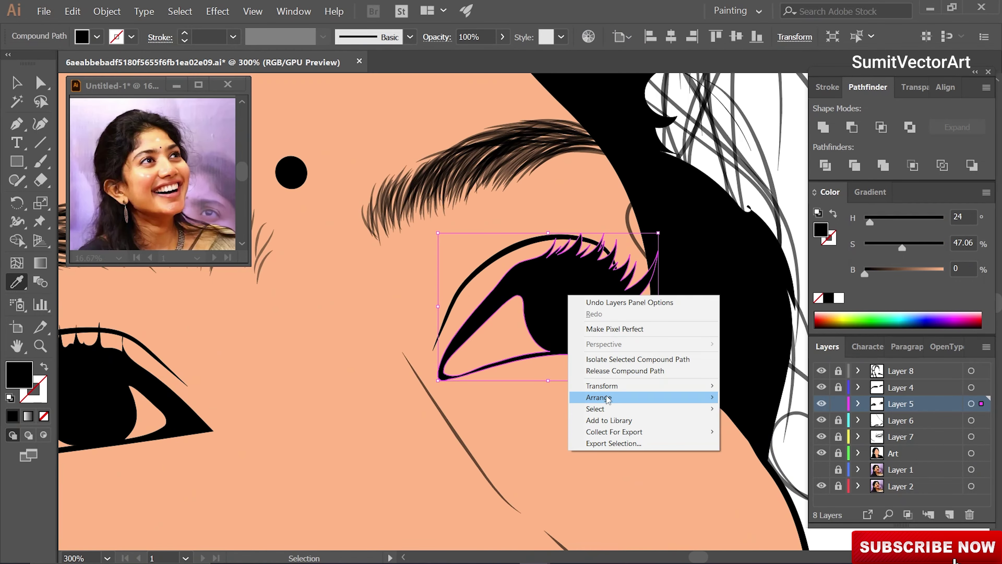
left_click(604, 396)
left_click(822, 453)
left_click(822, 470)
Draw the eyeball shape inside the far eye and fill it pale pink, H 351.43, S 8.86, B 92.94.
left_click_drag(572, 378, 612, 411)
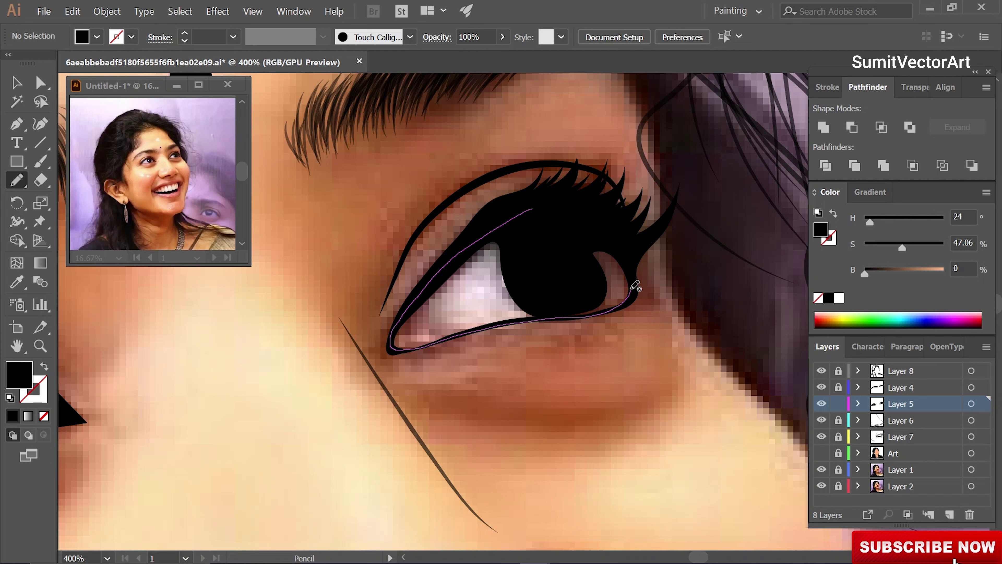
left_click_drag(635, 285, 531, 210)
left_click(481, 290)
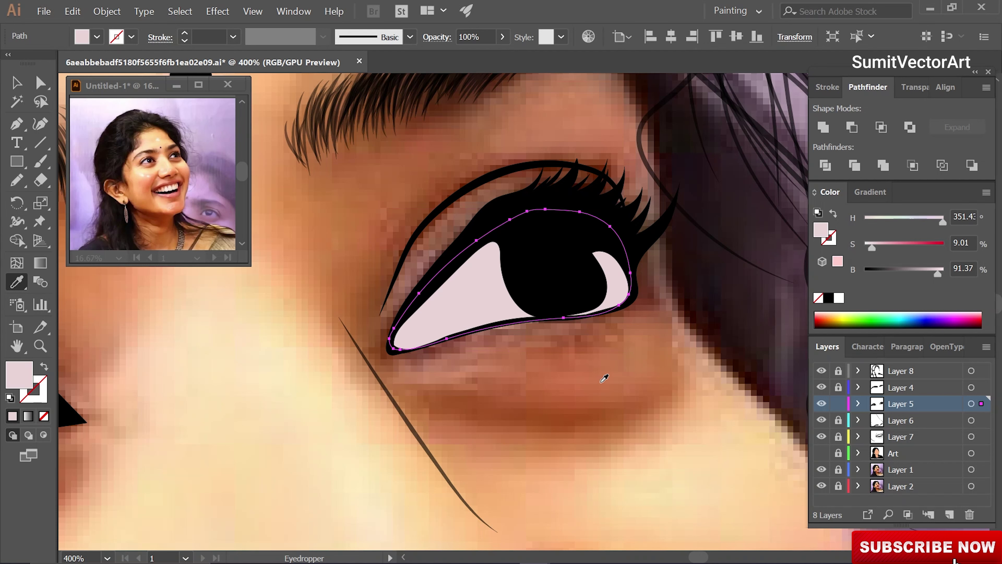
key("ctrl+shift+a")
Divide the far eye's white along a pencil-drawn contour and fill the outer part with H 351.67, S 16.22, B 87.06.
key("ctrl+y")
key("n")
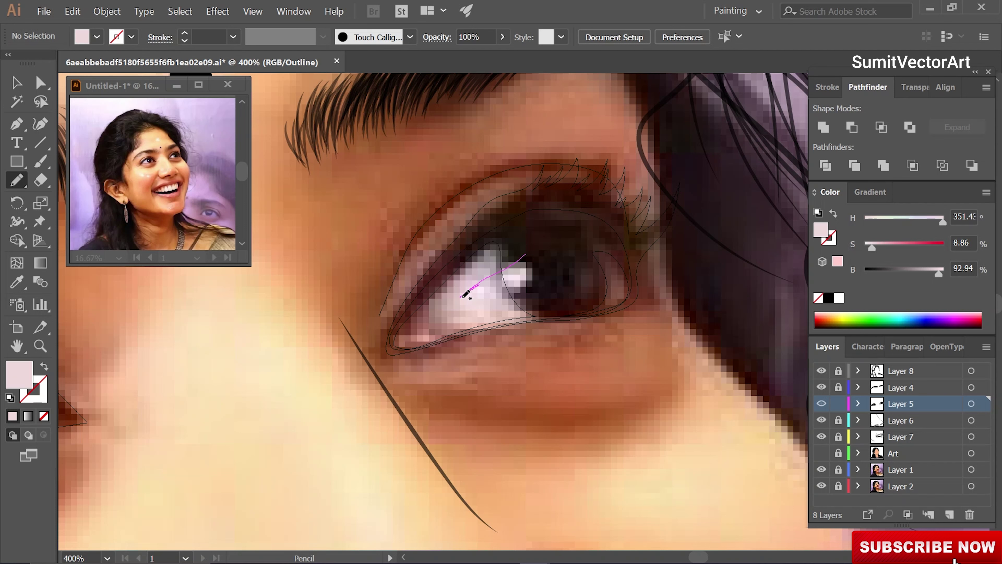
key("ctrl+y")
left_click(825, 165)
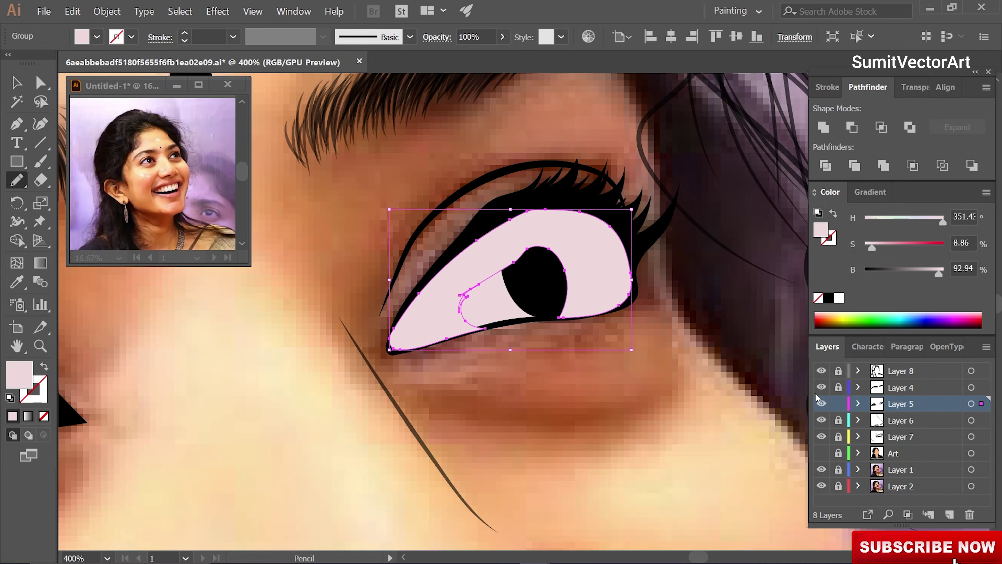
left_click_drag(916, 275, 934, 273)
key("ctrl+shift+a")
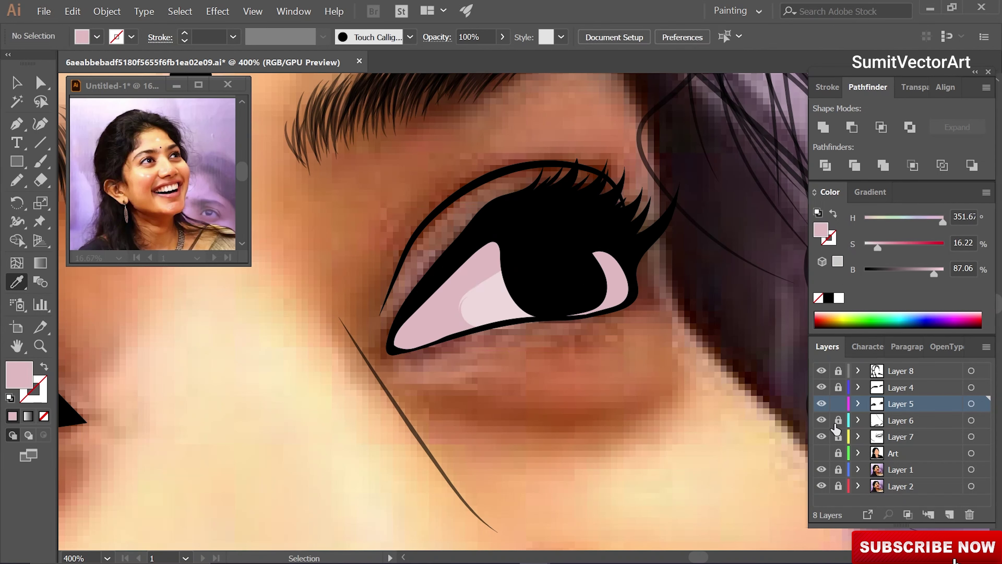
Divide off a jagged second shading band in the far eye's white and fill it with H 360, S 22.22, B 81.18.
key("ctrl+y")
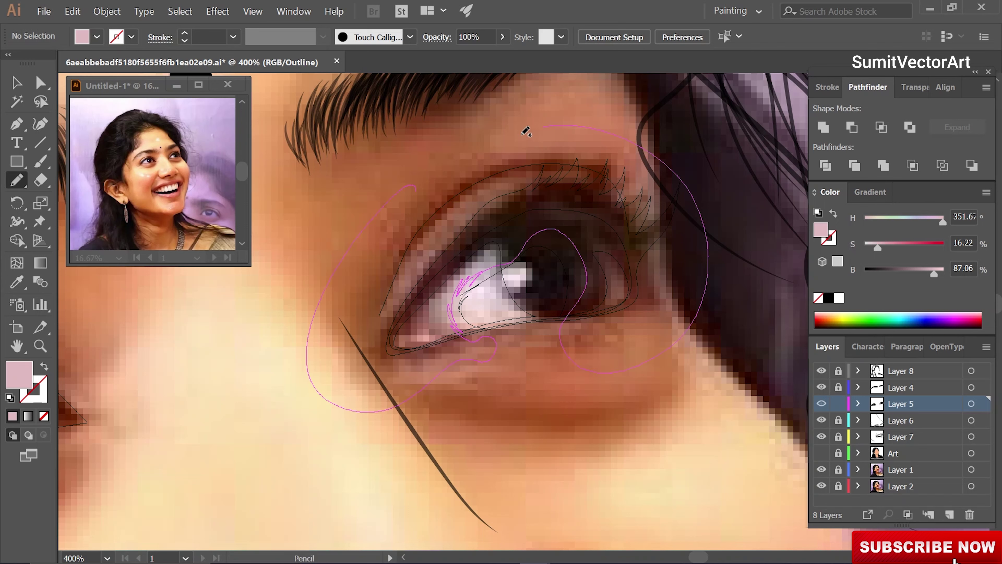
key("ctrl+z")
key("ctrl+y")
key("i")
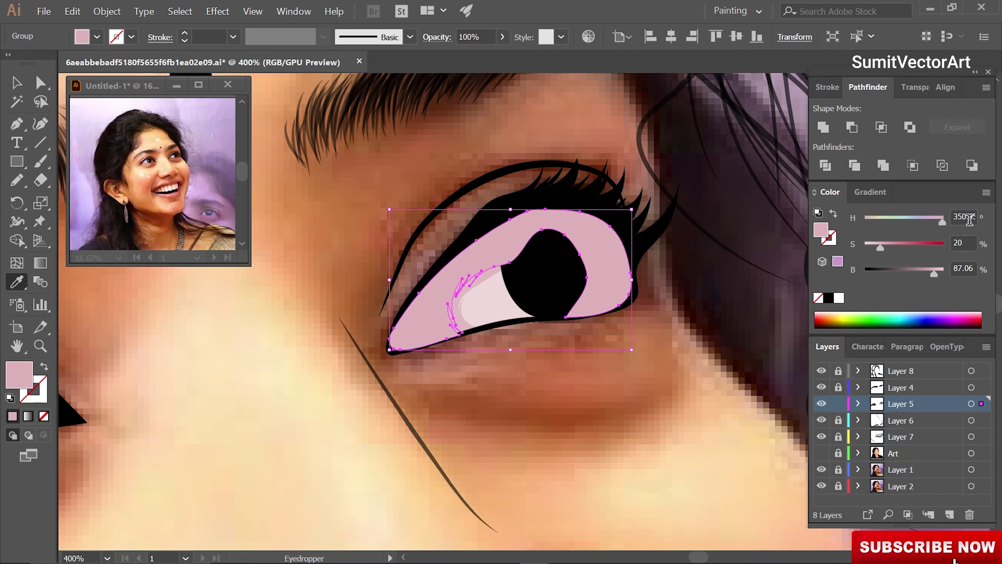
double_click(962, 268)
type("81")
key("shift+Tab")
type("22")
key("Return")
key("ctrl+shift+a")
Draw and divide a third shading contour nearer the far eye's inner corner, filling it with H 0, S 28.49, B 70.2.
key("n")
key("ctrl+y")
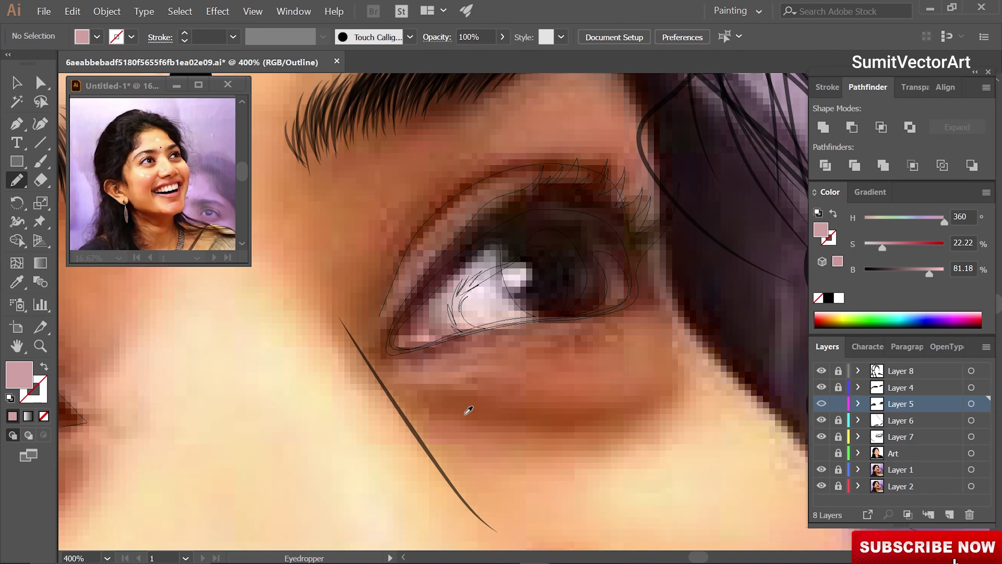
key("ctrl+z")
key("ctrl+z")
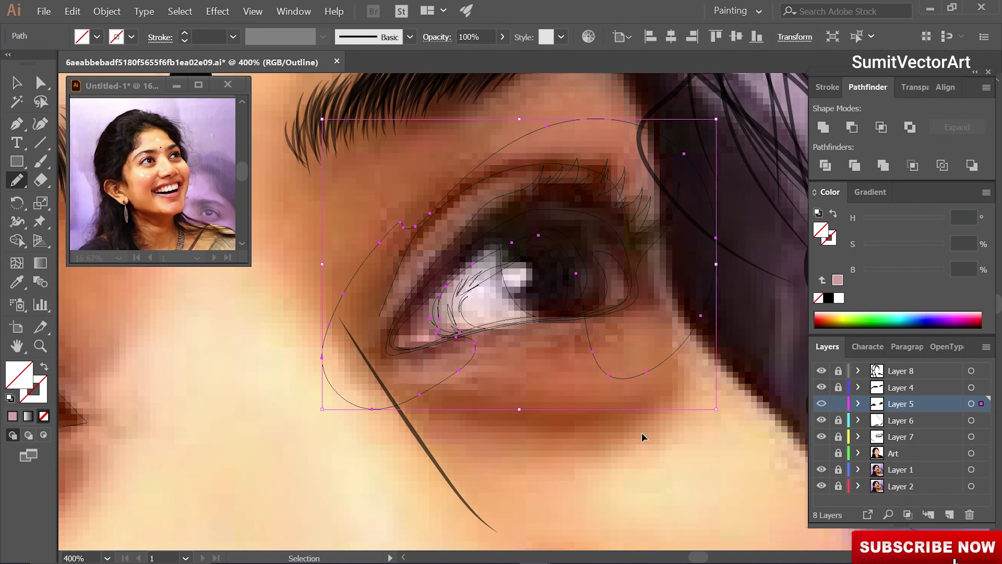
key("ctrl+shift+a")
key("ctrl+y")
key("i")
key("ctrl+z")
left_click(426, 335)
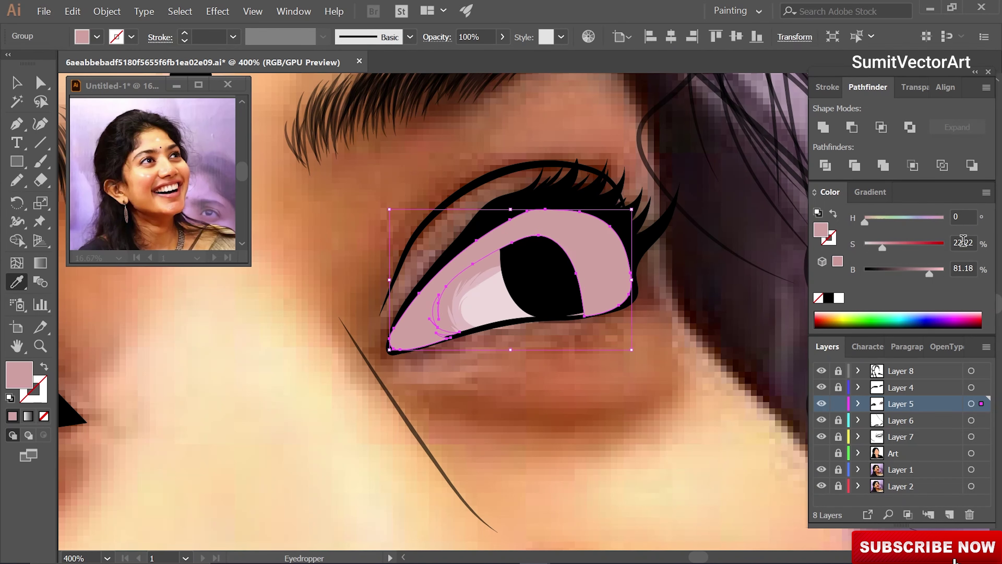
key("ctrl+shift+a")
Add a fourth, darker shading band to the far eye's white and fill it with H 0, S 40.63, B 50.2.
key("ctrl+y")
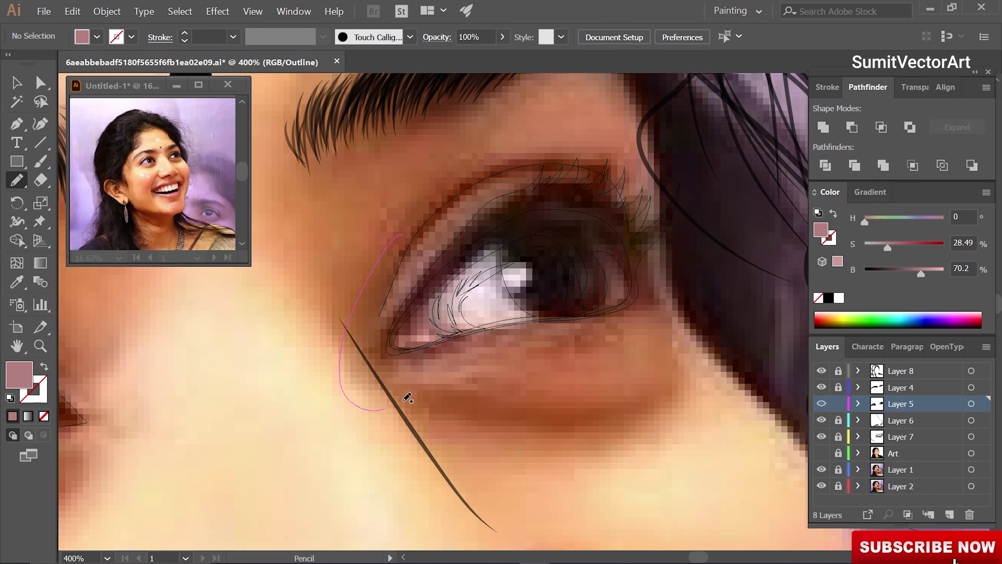
key("ctrl+z")
key("ctrl+z")
key("ctrl+shift+a")
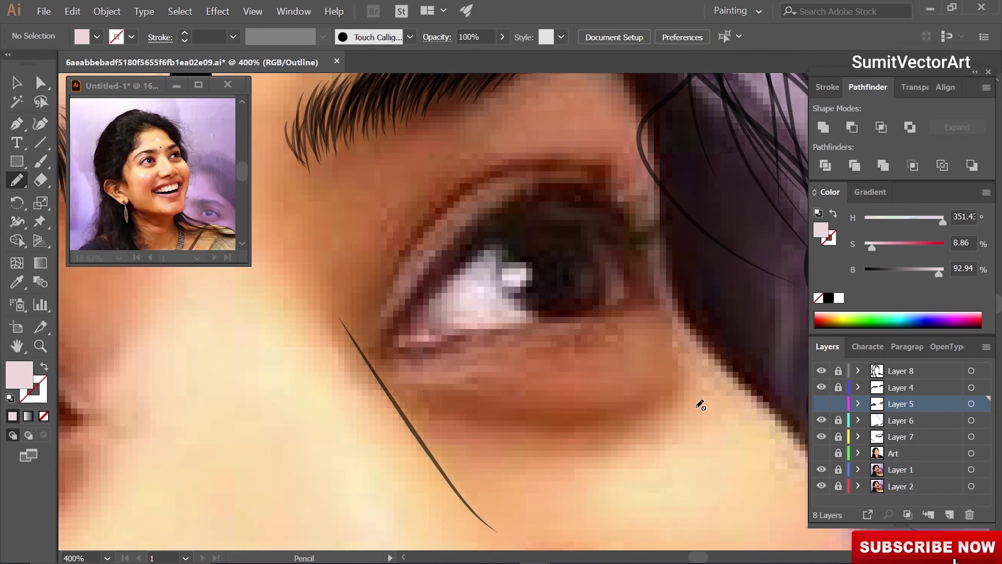
key("ctrl+y")
key("ctrl+z")
key("i")
left_click(449, 328)
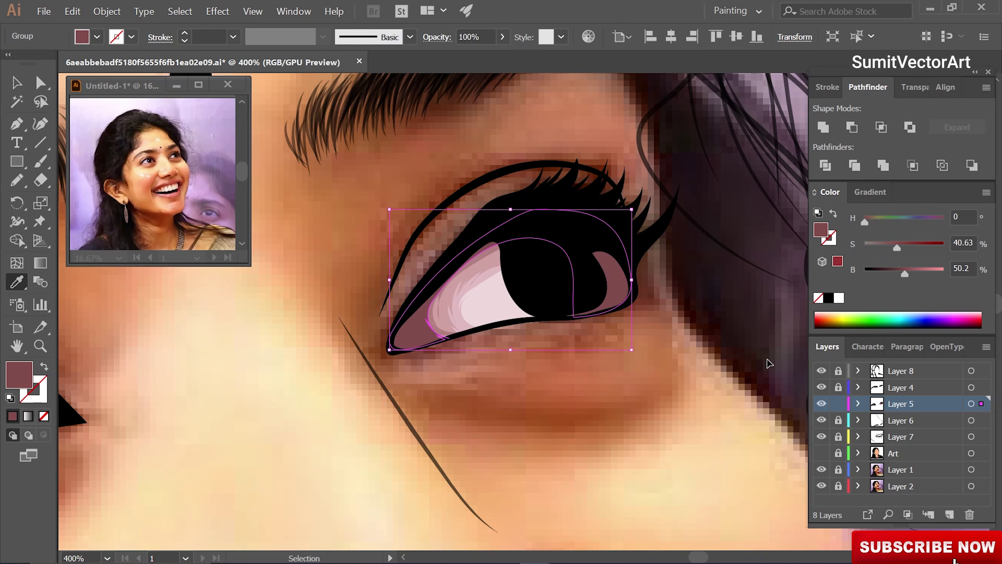
key("ctrl+shift+a")
Divide off the darkest shading at the far eye's corners and fill it with H 0, S 55.67, B 38.04.
key("ctrl+y")
key("n")
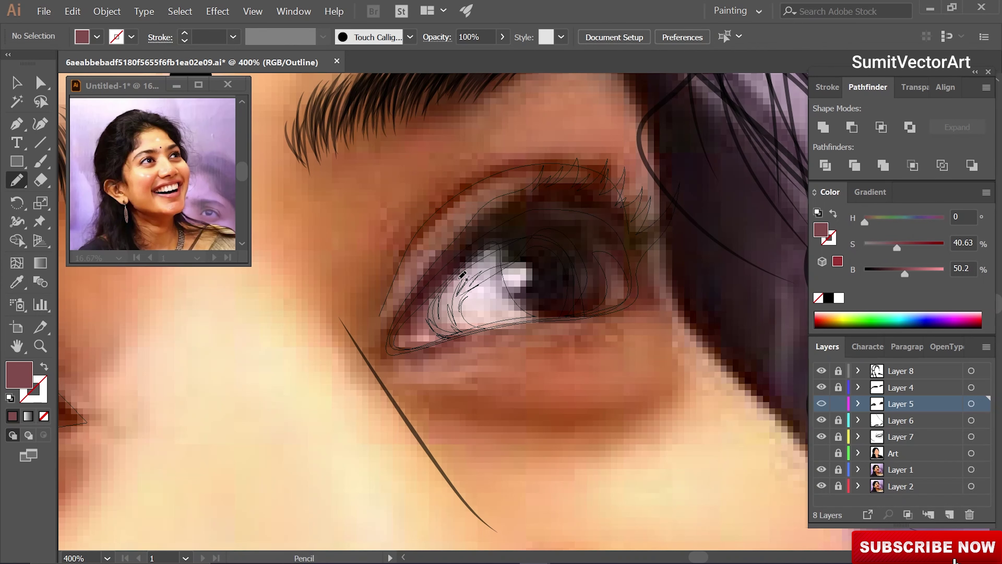
left_click(632, 279, "ctrl")
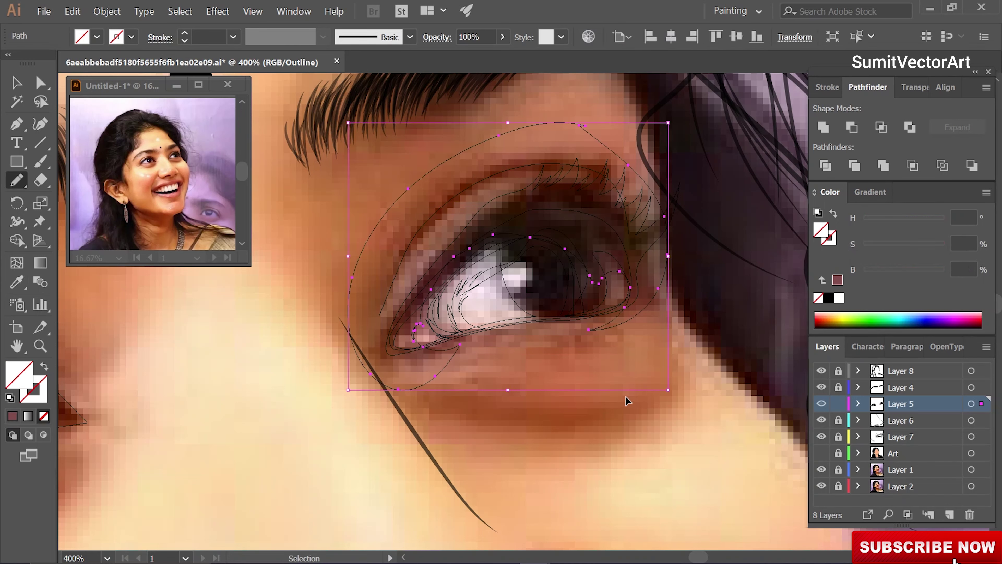
key("ctrl+y")
key("i")
left_click_drag(897, 248, 913, 245)
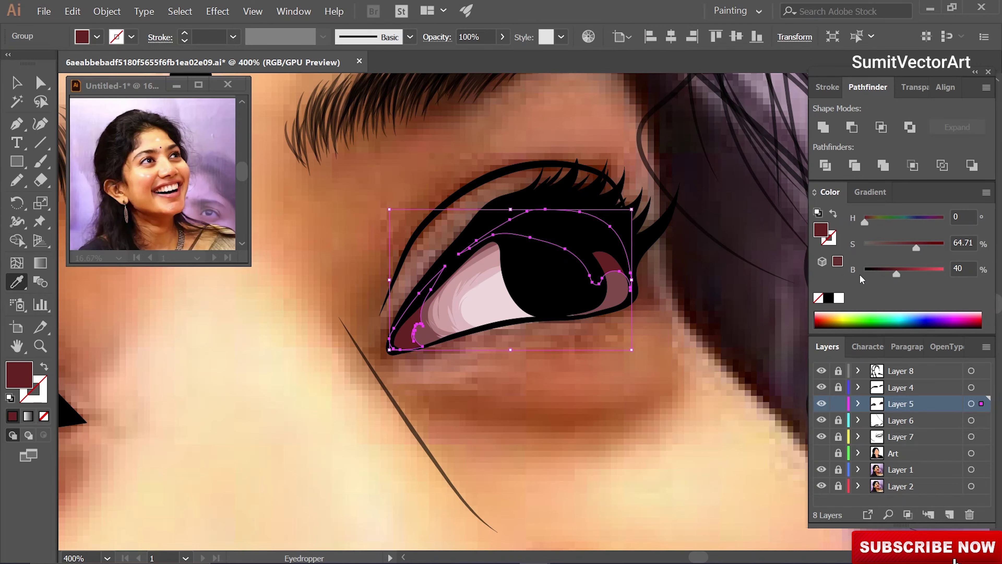
key("ctrl+minus")
key("ctrl+minus")
key("ctrl+minus")
key("ctrl+minus")
scroll(369, 271, "up", 10)
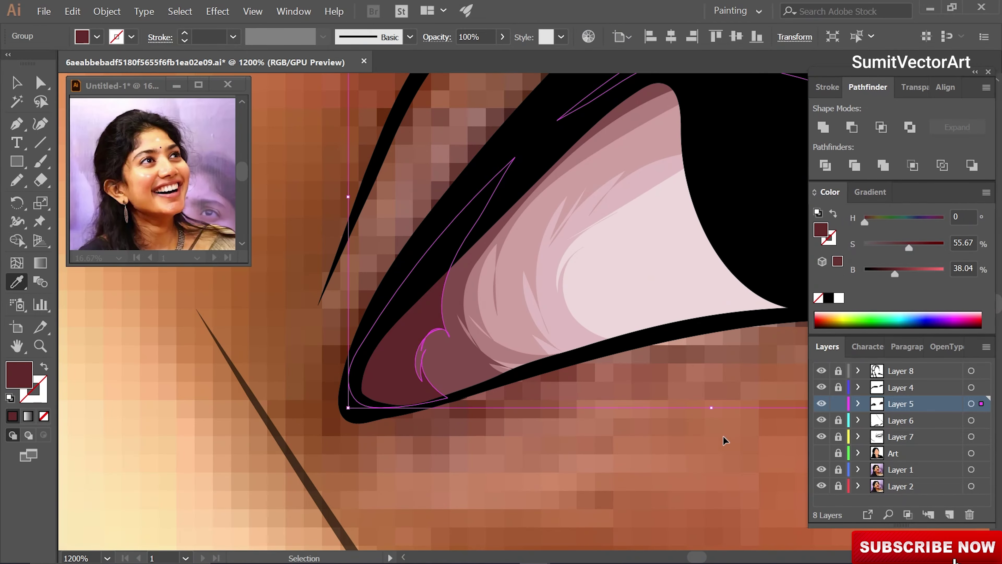
key("ctrl+shift+a")
Draw a highlight shape in the far eye's iris and fill it white at 20% opacity.
scroll(724, 440, "down", 2)
key("ctrl+y")
key("n")
mouse_move(483, 323)
left_mouse_down()
mouse_move(510, 331)
mouse_move(498, 339)
left_mouse_up()
left_click(837, 298)
key("ctrl+y")
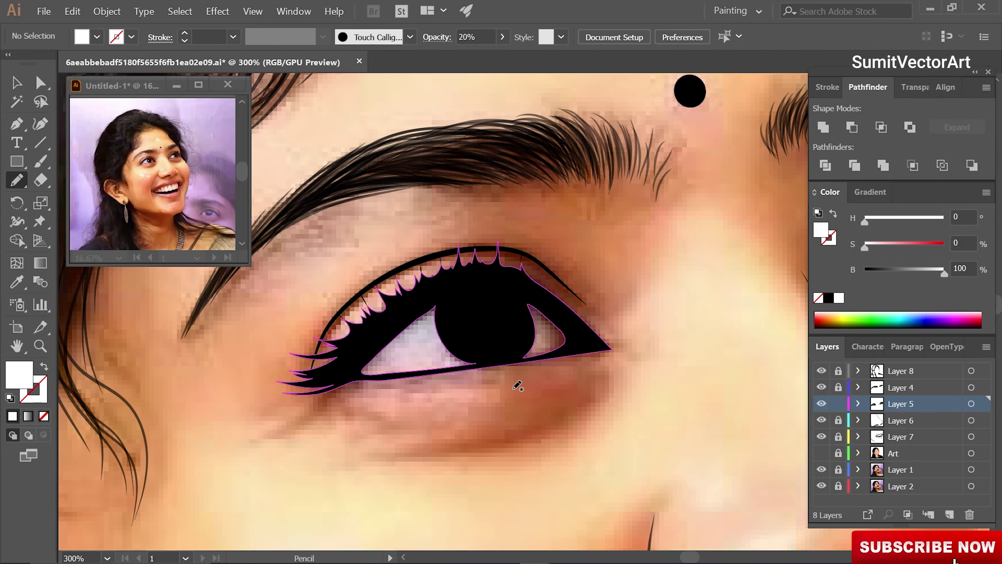
Draw the eyeball shape inside the near eye's lash outline and an unfilled highlight shape in its iris.
right_click(494, 345)
mouse_move(547, 458)
key("Escape")
key("ctrl+shift+a")
left_click_drag(479, 283, 425, 306)
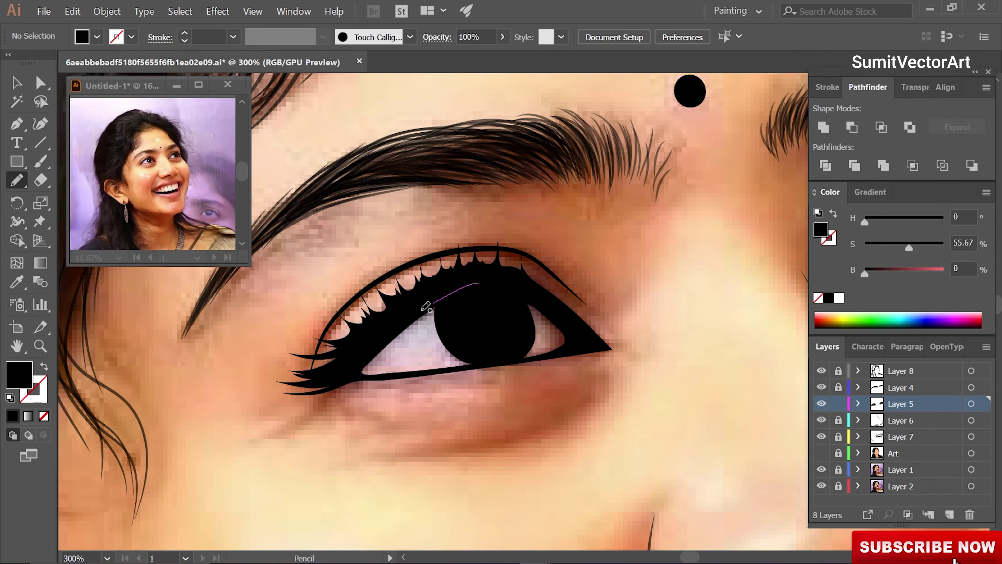
left_click_drag(544, 354, 479, 284)
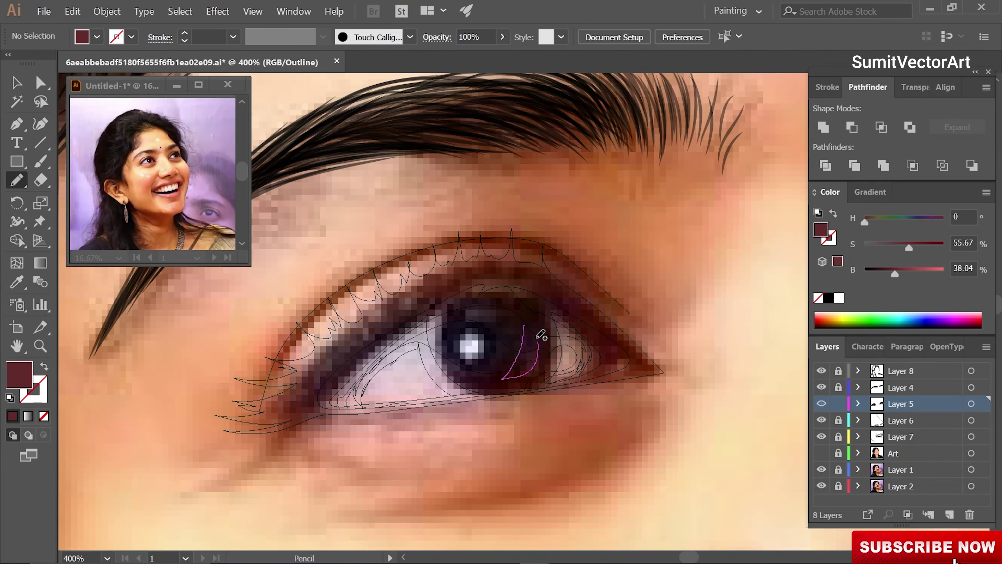
key("slash")
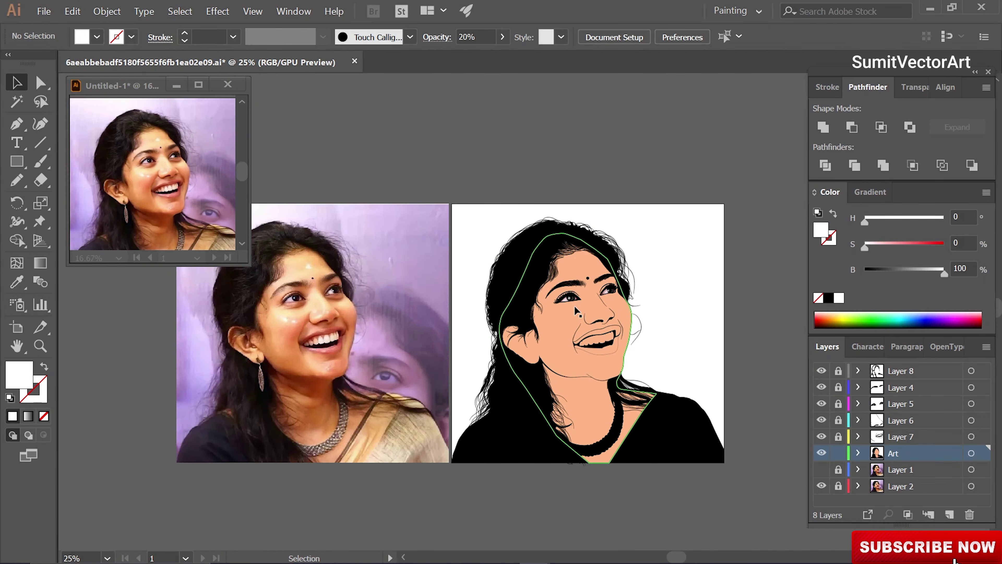
Adjust the skin shape's fill to H 25.08, S 47.84, B 100.
left_click(577, 312)
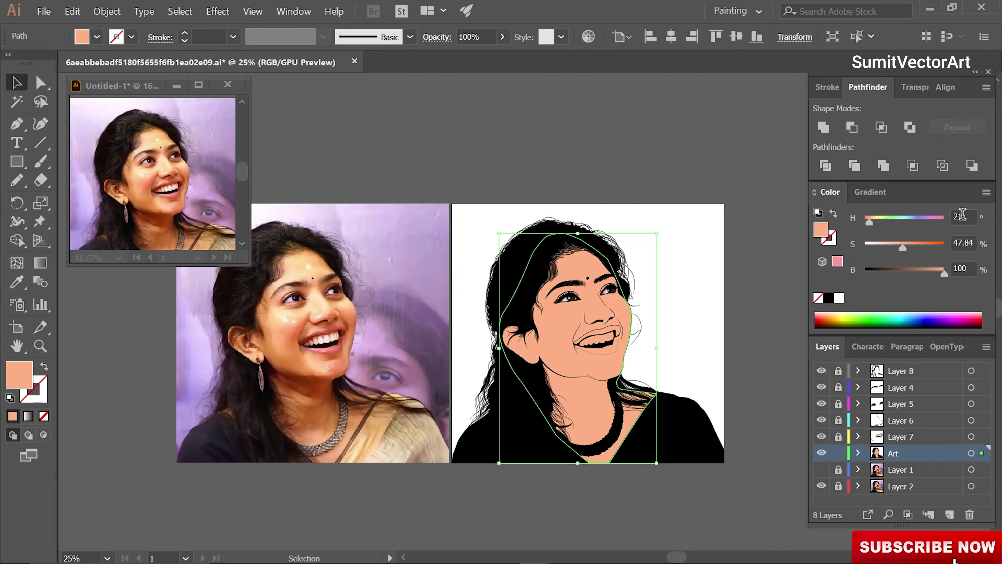
left_click(675, 332)
Unlock Layer 7 and show the Layer 1 photo, with the artwork over the mouth displayed as outlines.
scroll(706, 355, "up", 3)
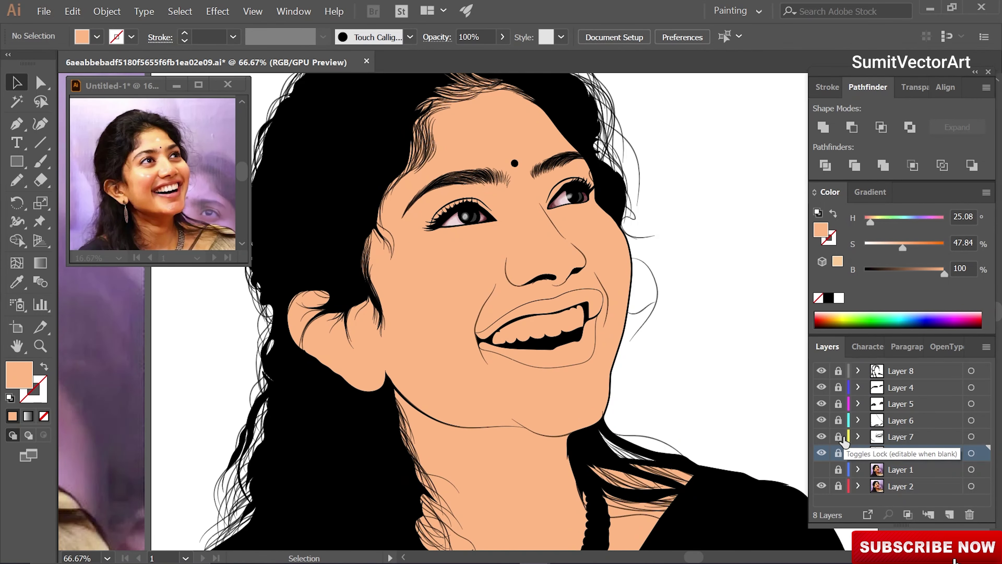
left_click(838, 436)
left_click(821, 470)
key("ctrl+y")
scroll(631, 422, "up", 4)
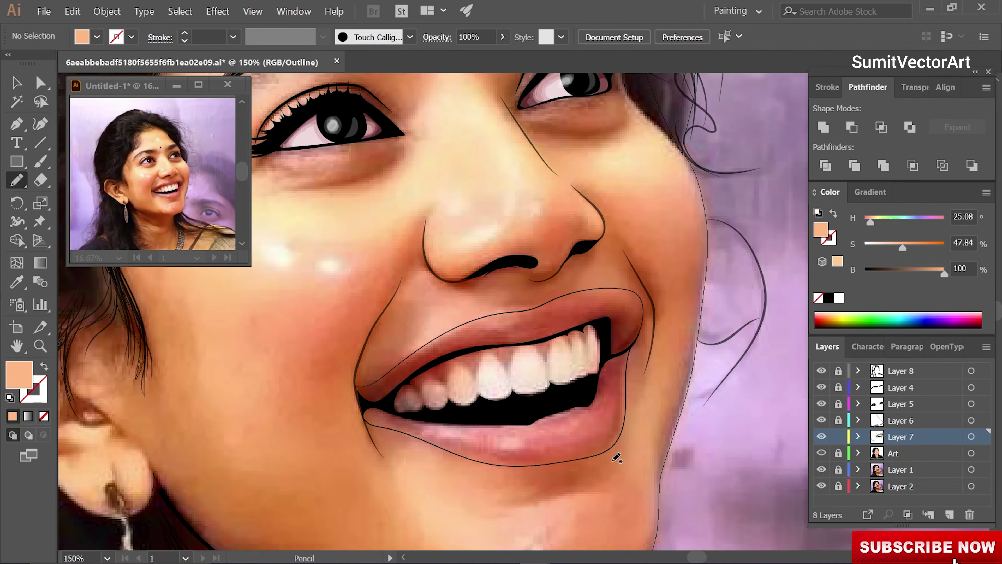
Draw a pencil loop around the mouth from the lower lip outline and swap its fill and stroke to give a black fill.
key("v")
left_click(633, 346)
key("n")
left_click_drag(656, 380, 412, 474)
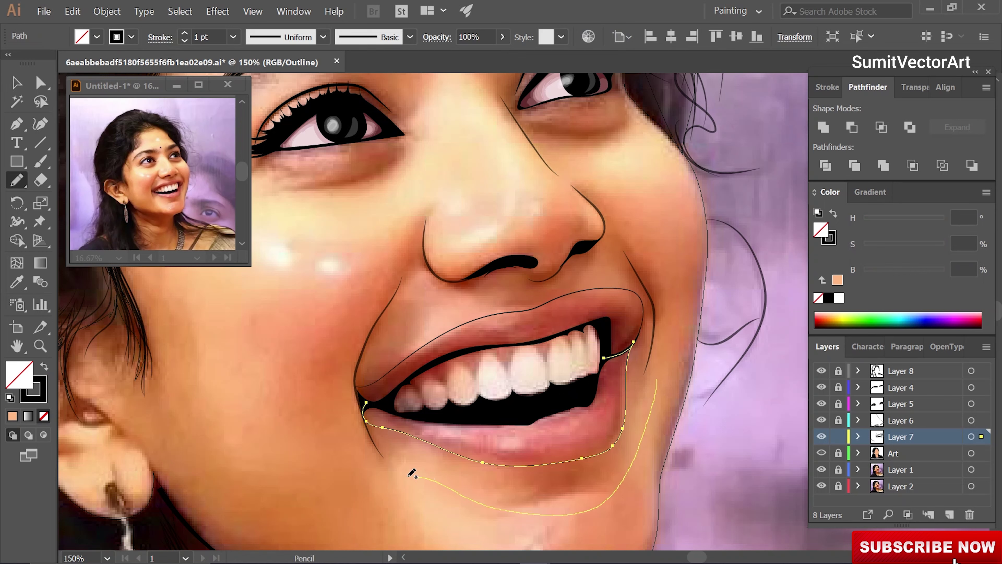
left_click_drag(597, 270, 655, 381)
key("shift+x")
Divide the mouth loop along the lip outlines, ungroup the resulting pieces, and select the teeth shape.
left_click_drag(627, 529, 497, 324)
left_click(825, 168)
right_click(546, 332)
left_click(604, 415)
left_click(497, 369)
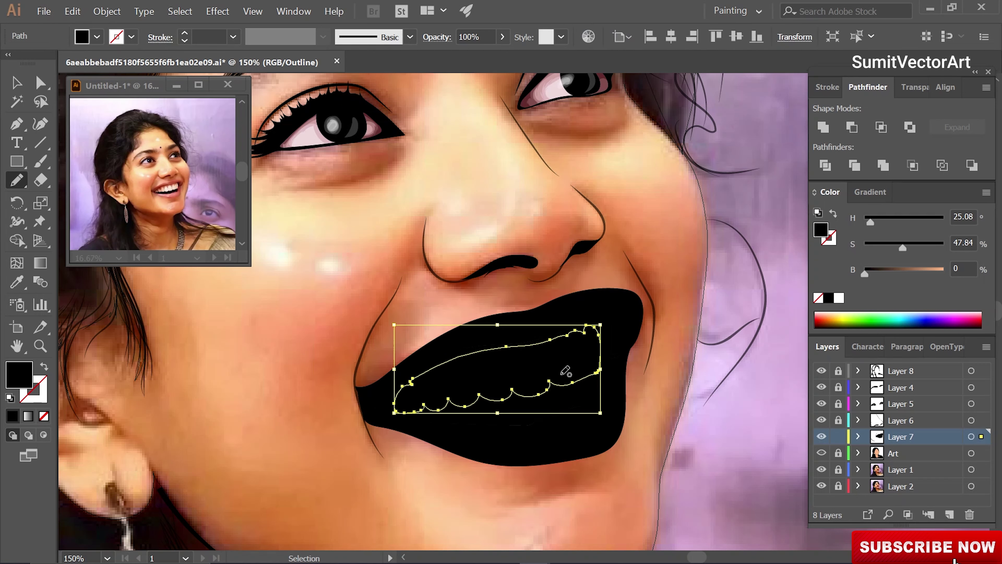
Fill the teeth with pale pink and the lips with red, setting the upper lip to H 10.34, S 66.21, B 85.88.
key("i")
left_click(702, 441)
left_click(586, 425, "ctrl")
left_click(168, 194)
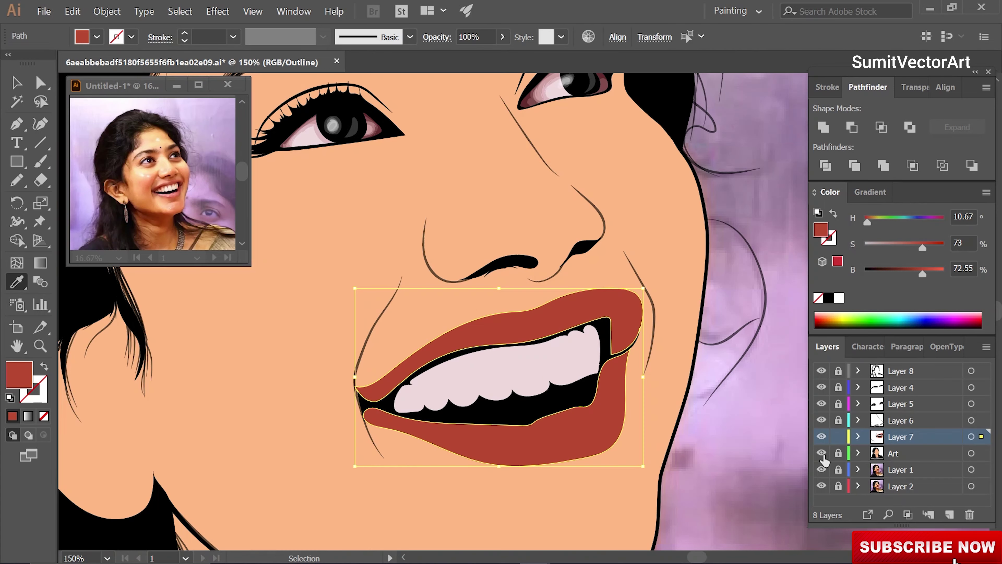
key("ctrl+minus")
key("ctrl+minus")
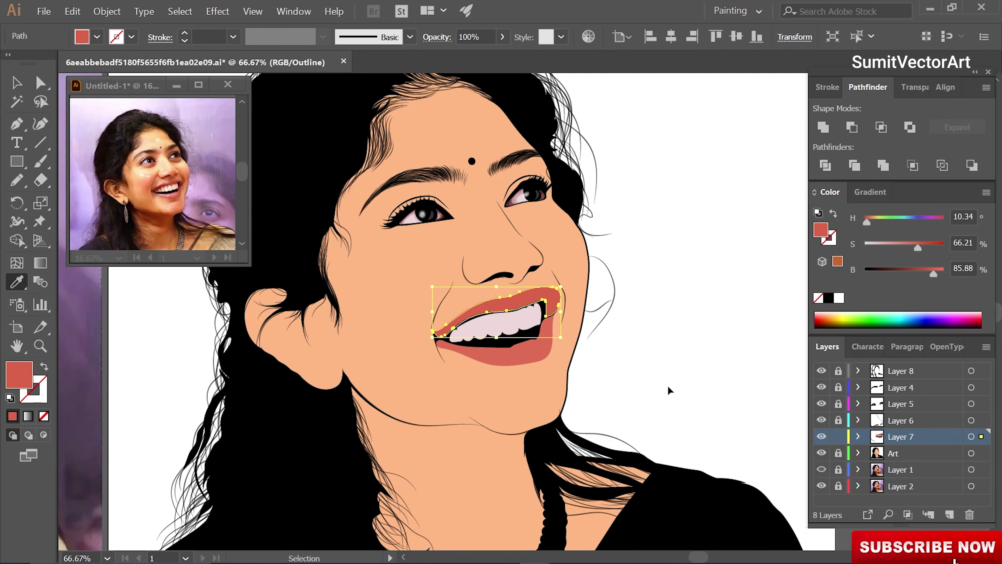
Deselect the lips, hide the Art layer and show the Layer 1 photo around the mouth.
key("ctrl+y")
key("ctrl+shift+a")
key("ctrl+plus")
key("ctrl+plus")
left_click(821, 452)
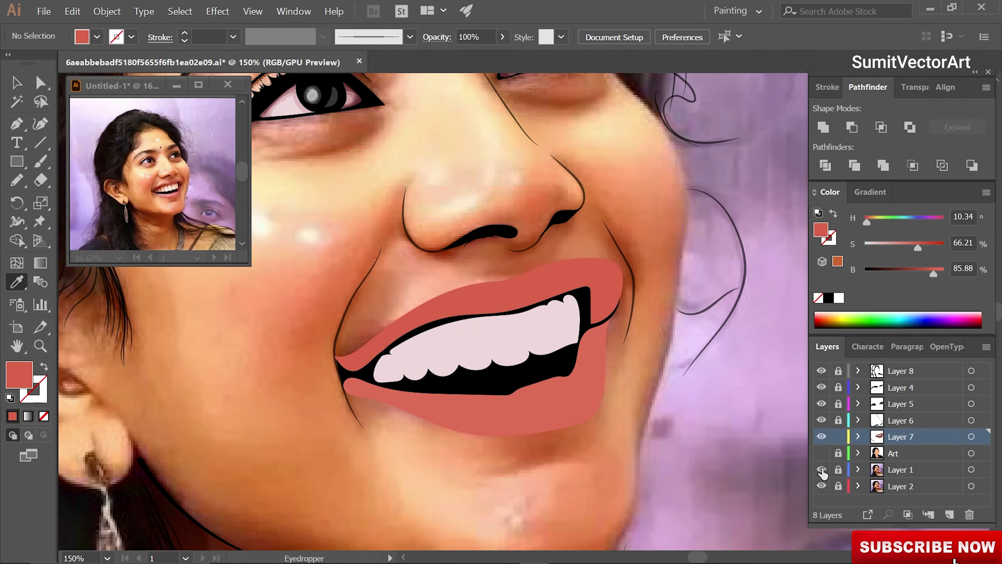
Draw a pencil contour across the upper lip, divide the lip along it and fill the inner piece with H 10.14, S 70.81, B 81.96.
key("ctrl+y")
left_click_drag(550, 339, 586, 361)
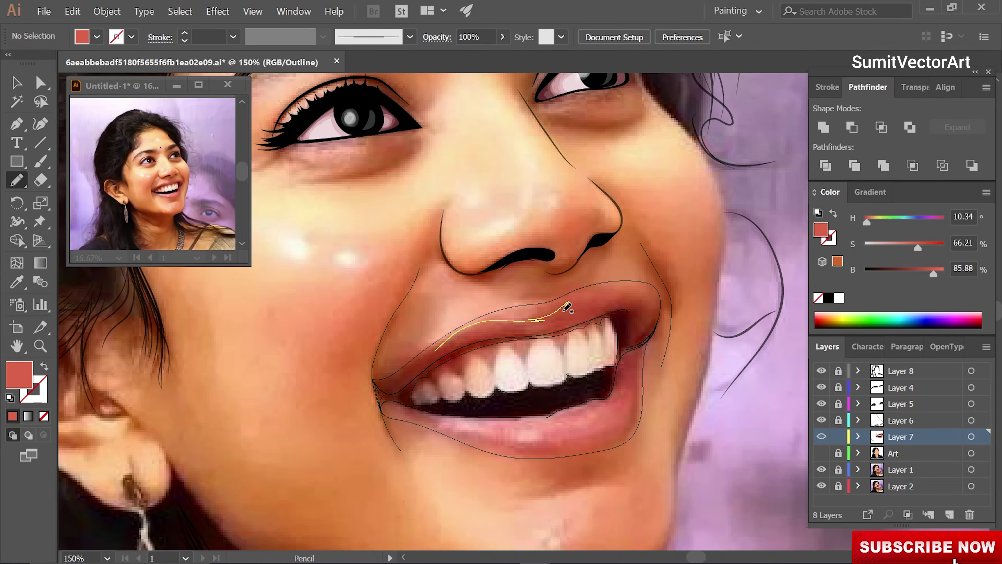
left_click_drag(424, 344, 433, 349)
key("ctrl+y")
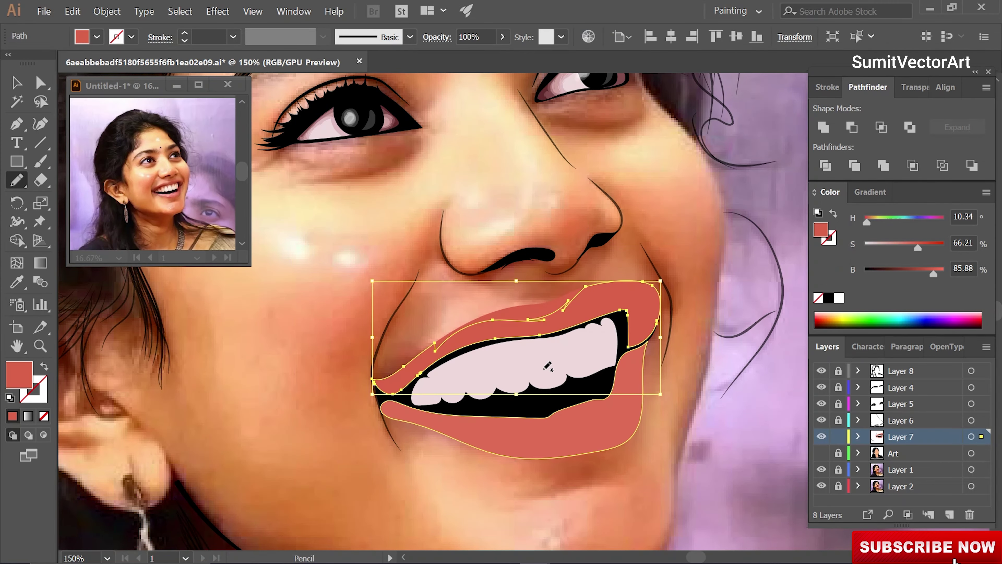
key("i")
Round the pointed corner on the upper edge of the new upper-lip shade to 4.39 px and deselect it.
key("a")
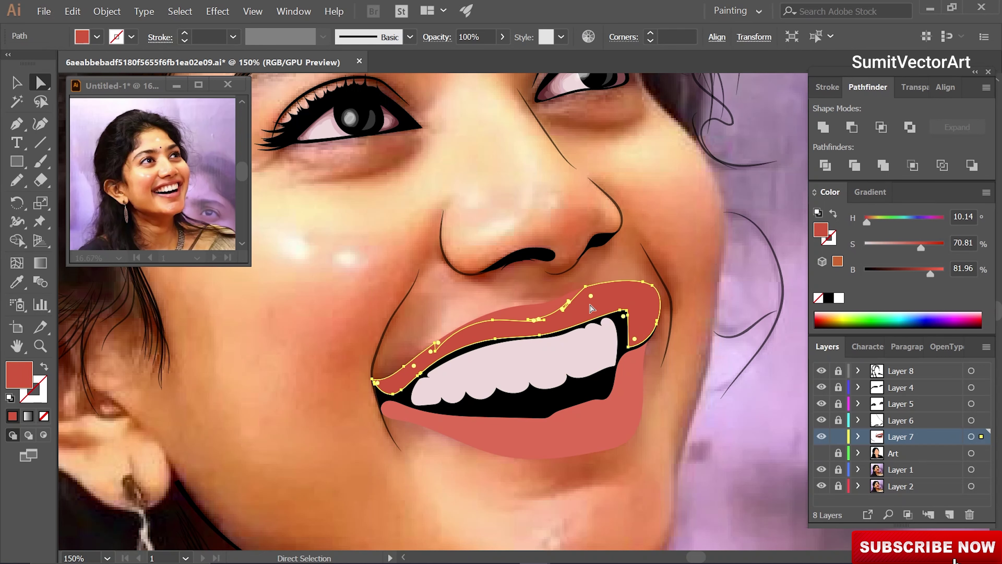
key("ctrl")
left_click(520, 373)
left_click(520, 372)
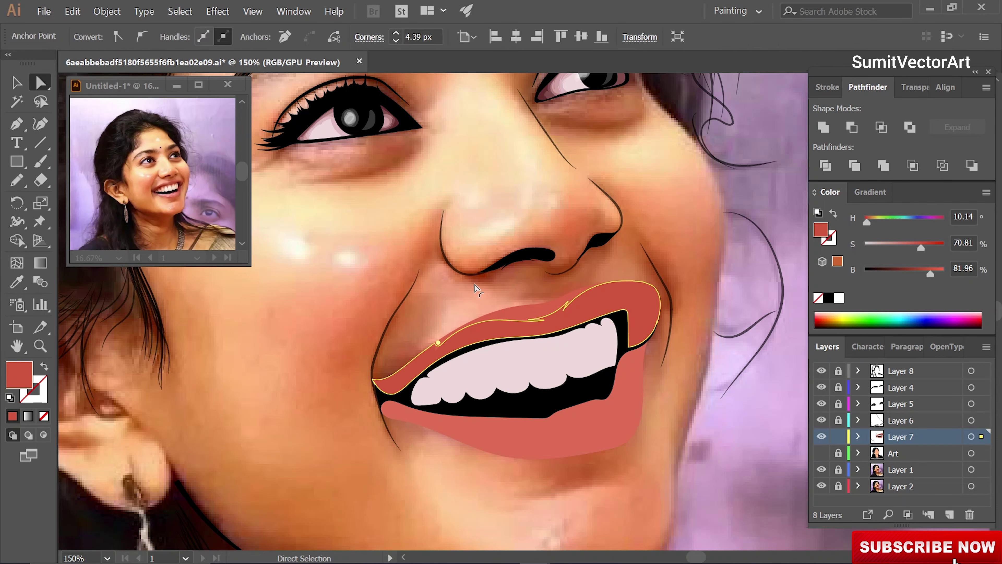
left_click(720, 435)
Cut a second shading band into the upper lip with a pencil loop and fill the inner piece with H 10.26, S 76.38, B 78.04.
key("ctrl+y")
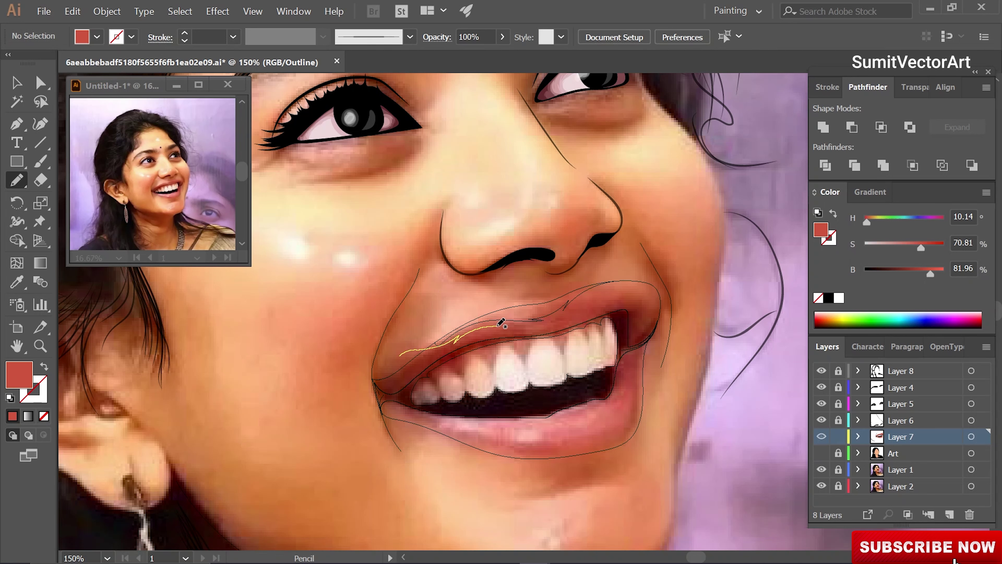
left_click_drag(448, 377, 449, 378)
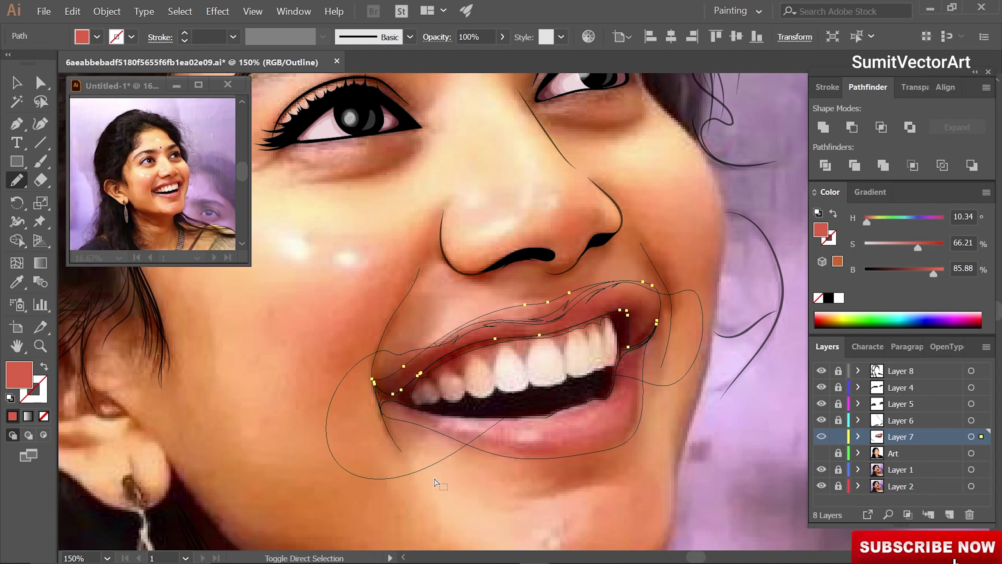
key("ctrl+y")
key("i")
left_click_drag(921, 248, 926, 247)
key("ctrl+shift+a")
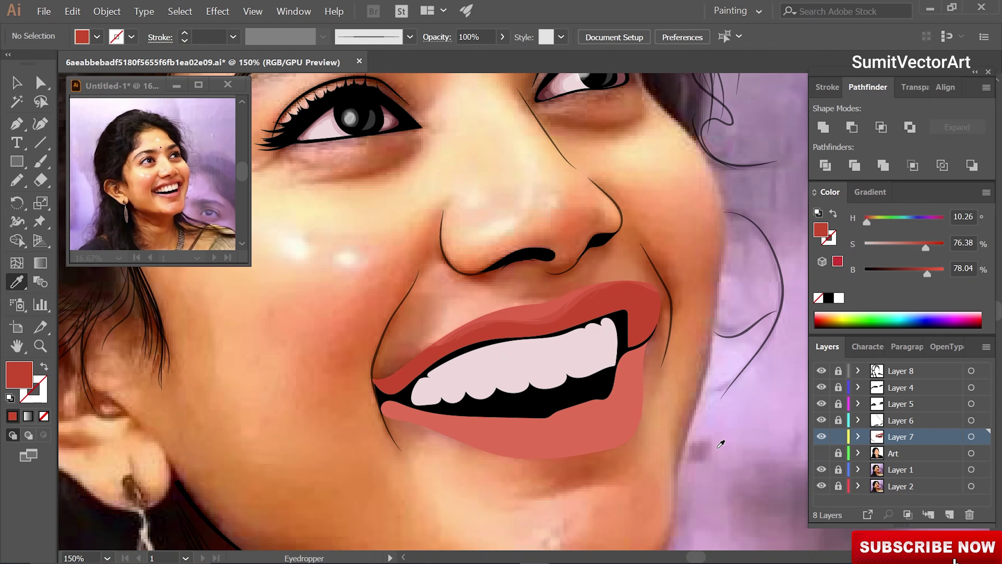
Cut a third, darker band along the upper lip with a pencil loop and fill it with H 9.8, S 79.89, B 72.16.
key("ctrl+y")
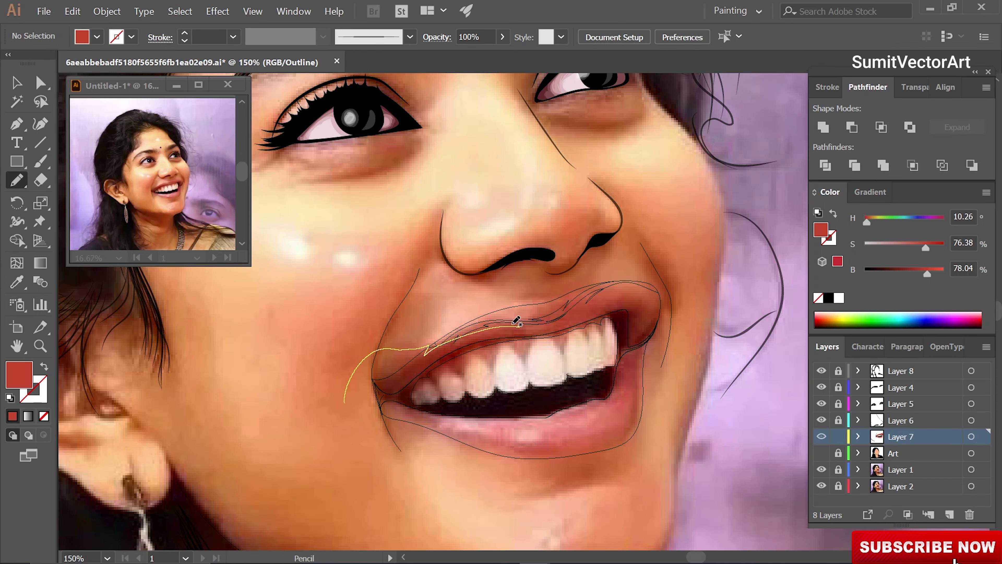
left_click_drag(687, 357, 687, 359)
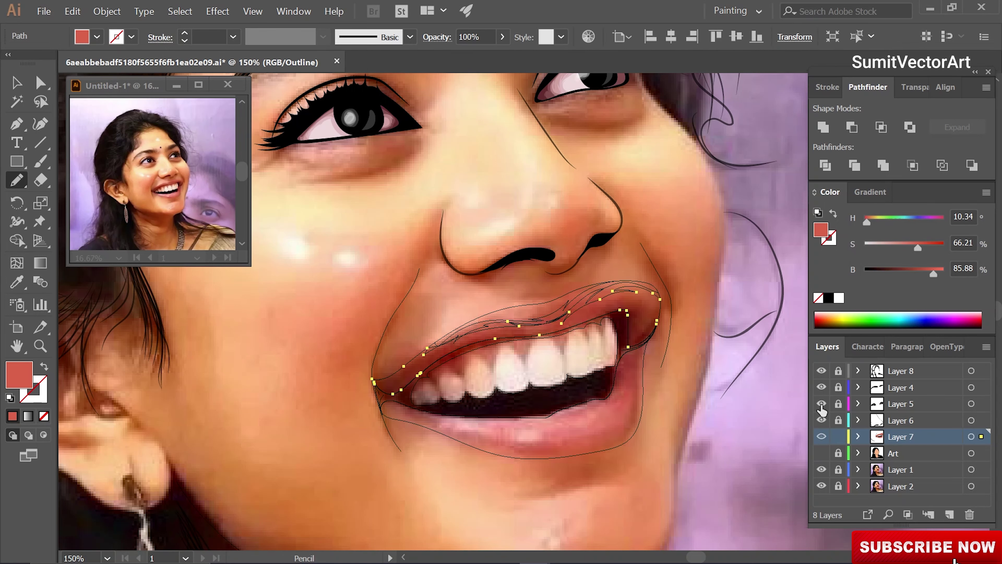
key("ctrl+y")
key("i")
left_click_drag(925, 247, 929, 248)
key("ctrl+shift+a")
Cut a fourth band closer to the upper lip's inner edge and fill it with H 8.12, S 84.18, B 61.96.
key("ctrl+y")
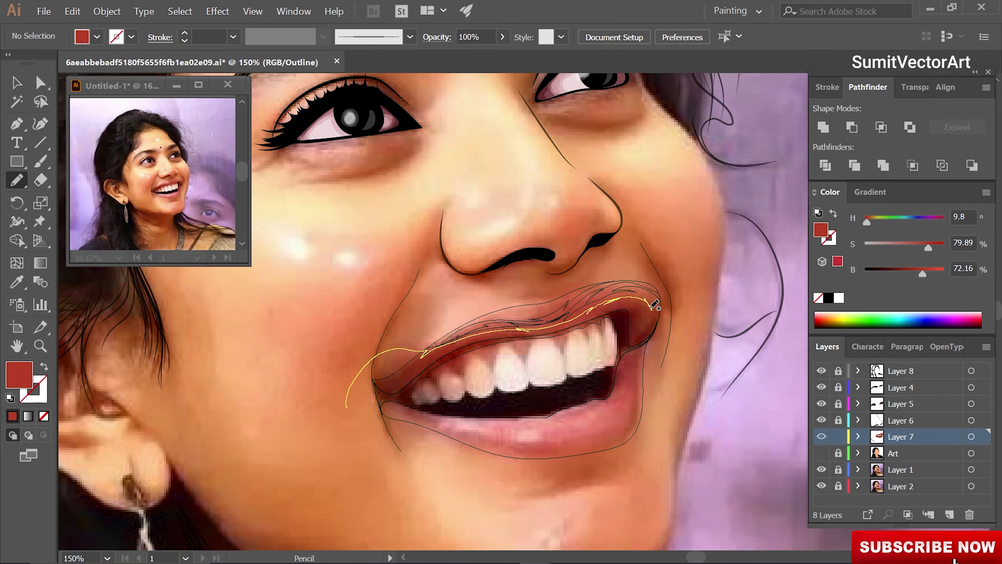
left_click_drag(663, 294, 658, 296)
key("ctrl+y")
key("i")
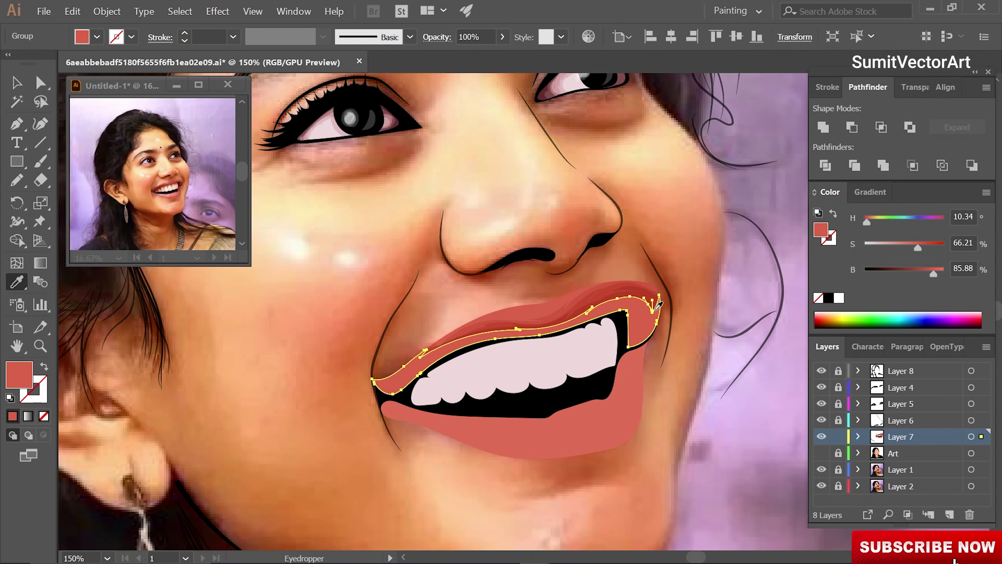
left_click_drag(928, 248, 932, 247)
key("ctrl+shift+a")
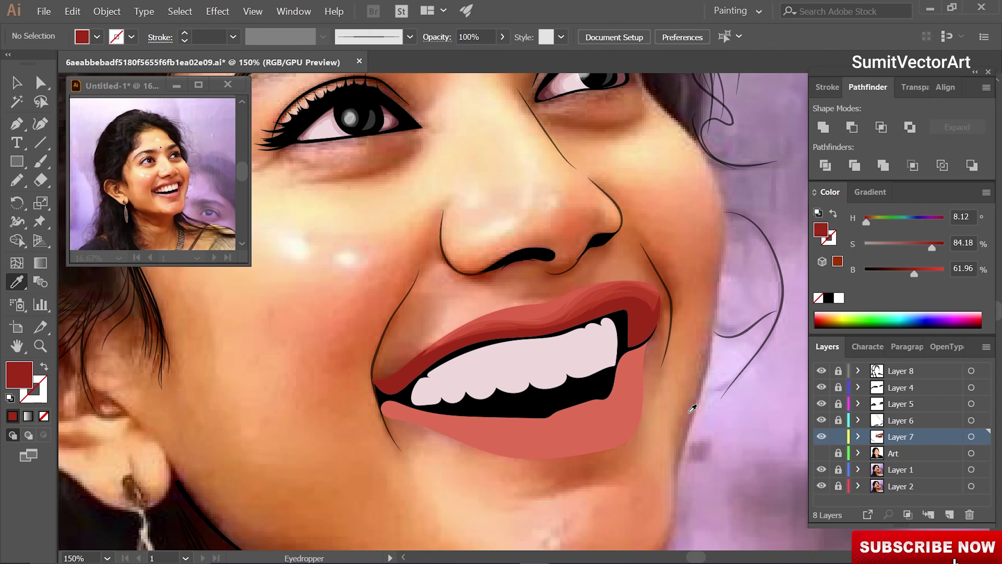
Cut the darkest band along the upper lip's inner edge and fill it with H 7.78, S 88.52, B 47.84.
key("ctrl+y")
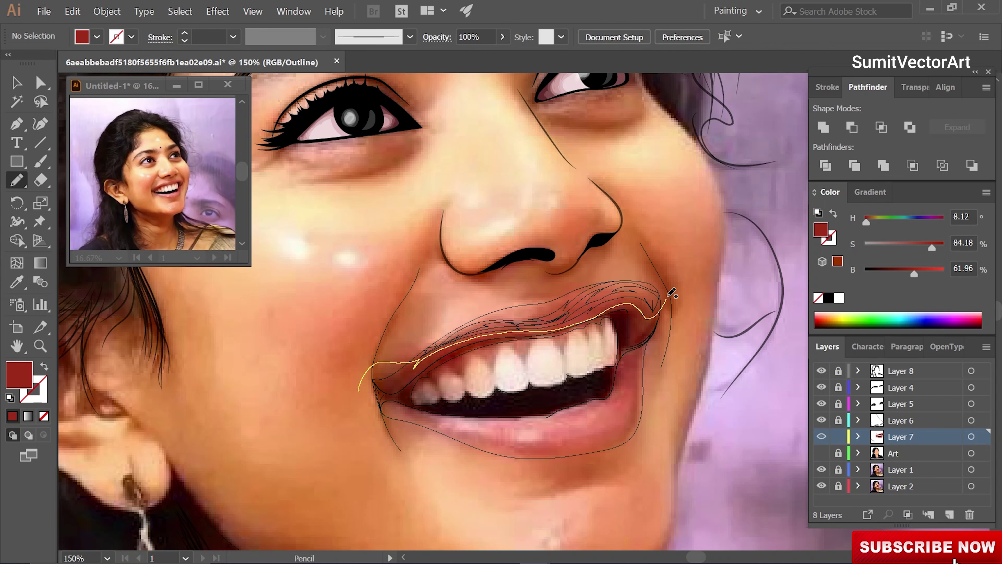
left_click_drag(672, 292, 666, 296)
key("ctrl+y")
key("i")
left_click_drag(914, 273, 903, 274)
key("ctrl+shift+a")
Review the shaded upper lip on the whole portrait with the Art layer shown, and hide that layer again.
key("ctrl+minus")
key("ctrl+minus")
key("ctrl+minus")
key("ctrl+minus")
key("ctrl+minus")
left_click(821, 452)
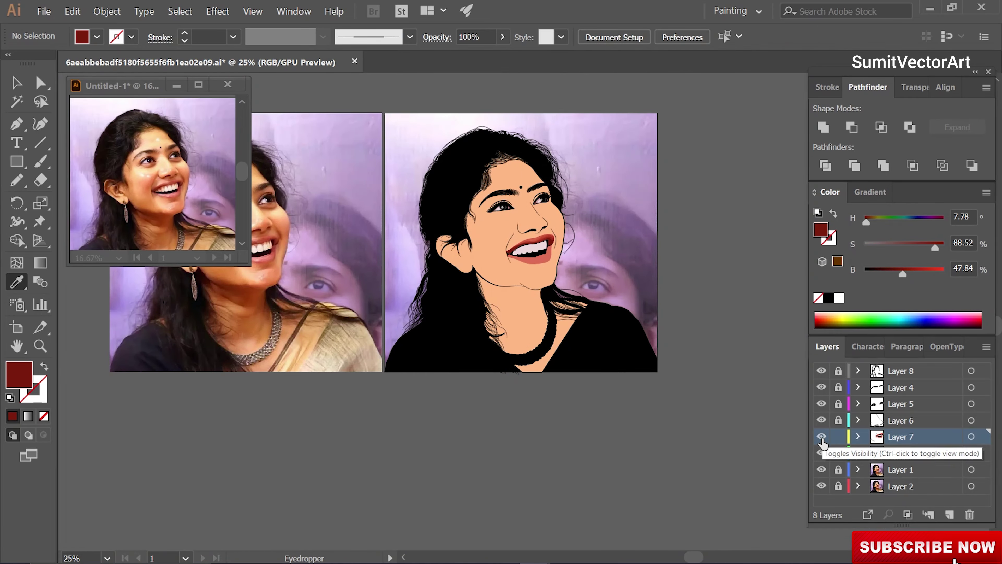
left_click(821, 453)
Sample the lower lip's fill colour and display the Layer 7 mouth shapes as outlines over the photo.
key("ctrl+plus")
key("ctrl+plus")
key("ctrl+plus")
key("ctrl+plus")
key("ctrl+plus")
key("ctrl+plus")
key("ctrl+plus")
key("ctrl+minus")
key("ctrl+minus")
left_click(648, 448)
key("ctrl+y")
left_click_drag(566, 396, 587, 412)
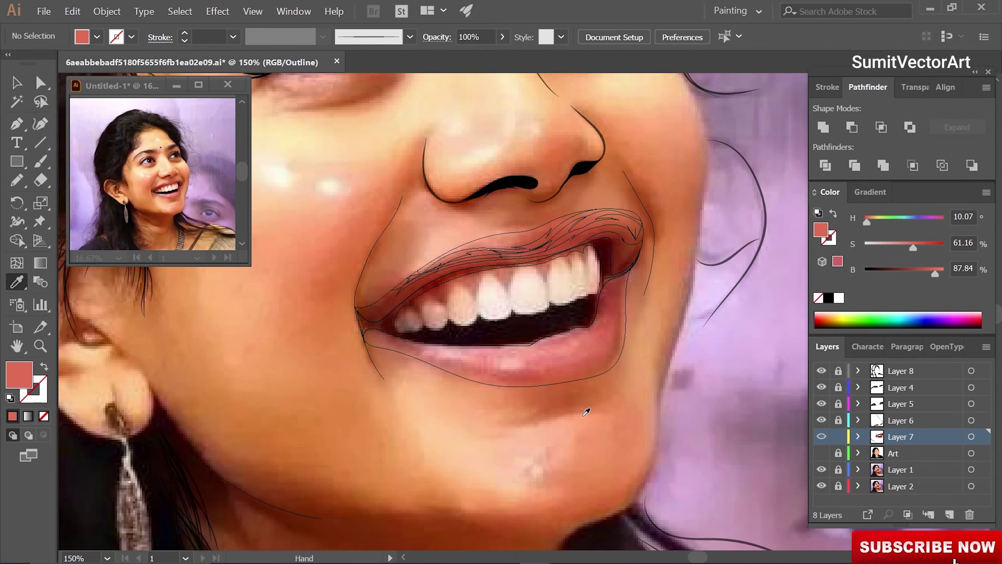
Separate a light central patch in the lower lip with a pencil loop and fill the surrounding piece with H 10.07, S 67.12, B 87.06.
key("ctrl+plus")
key("n")
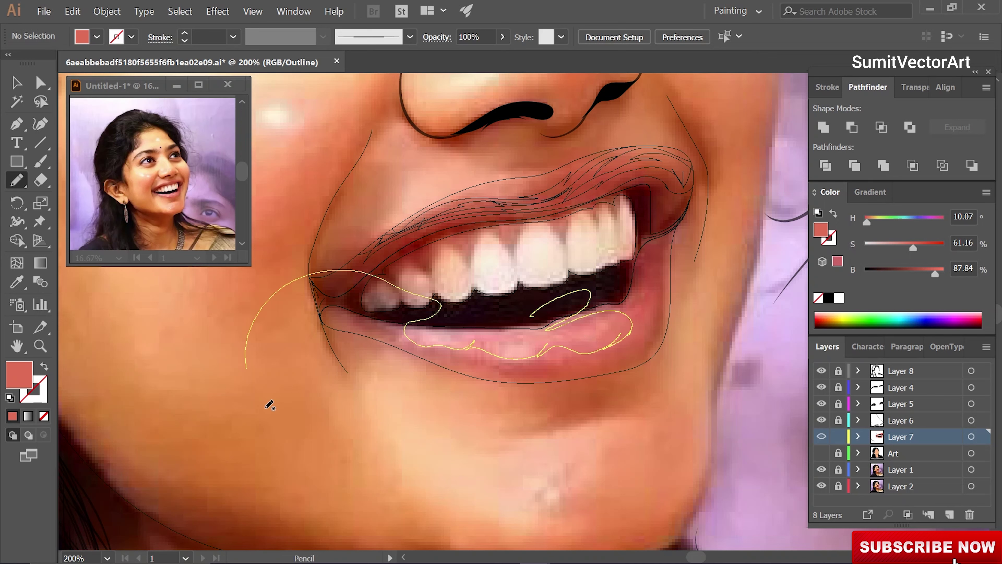
key("ctrl+y")
key("i")
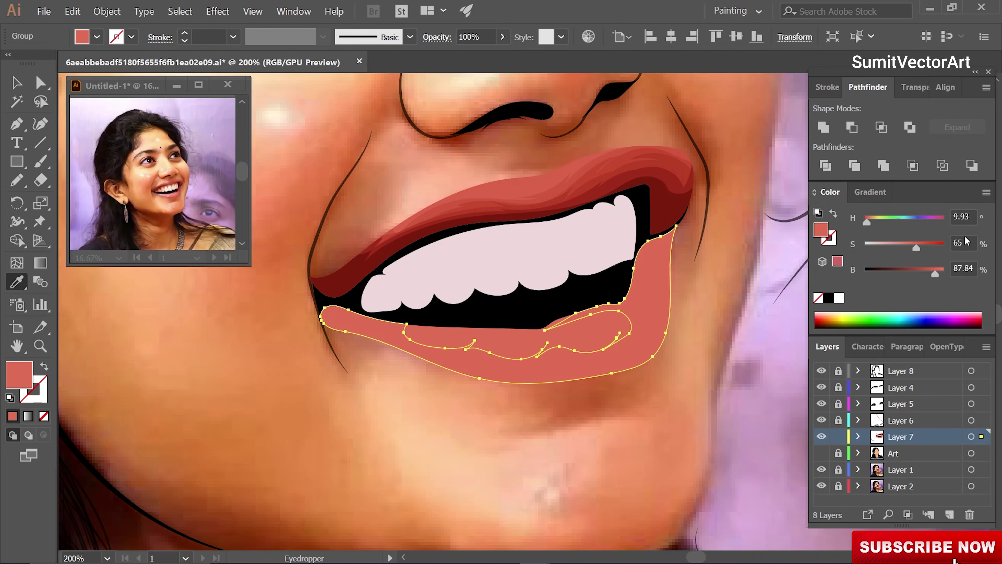
key("ctrl+shift+a")
Cut a second contour around the lower lip's light patch and fill the outer piece with H 7.97, S 72.15, B 85.88.
key("ctrl+y")
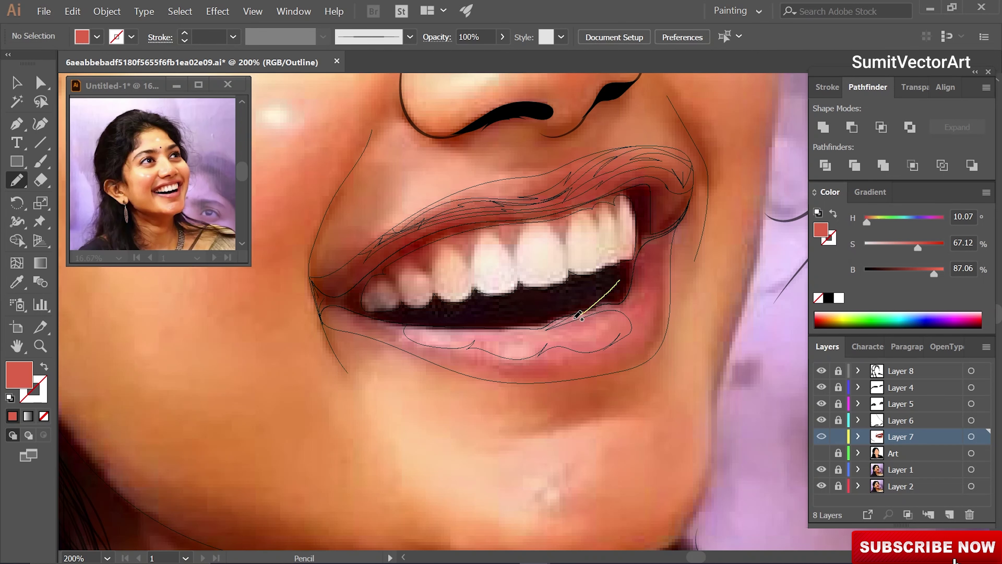
left_click_drag(385, 461, 389, 464)
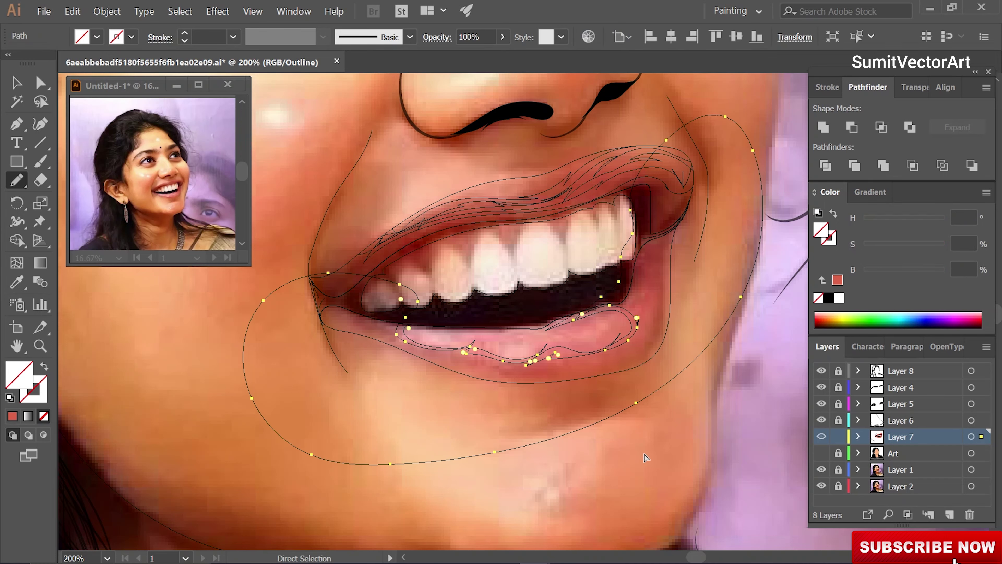
key("ctrl+y")
key("i")
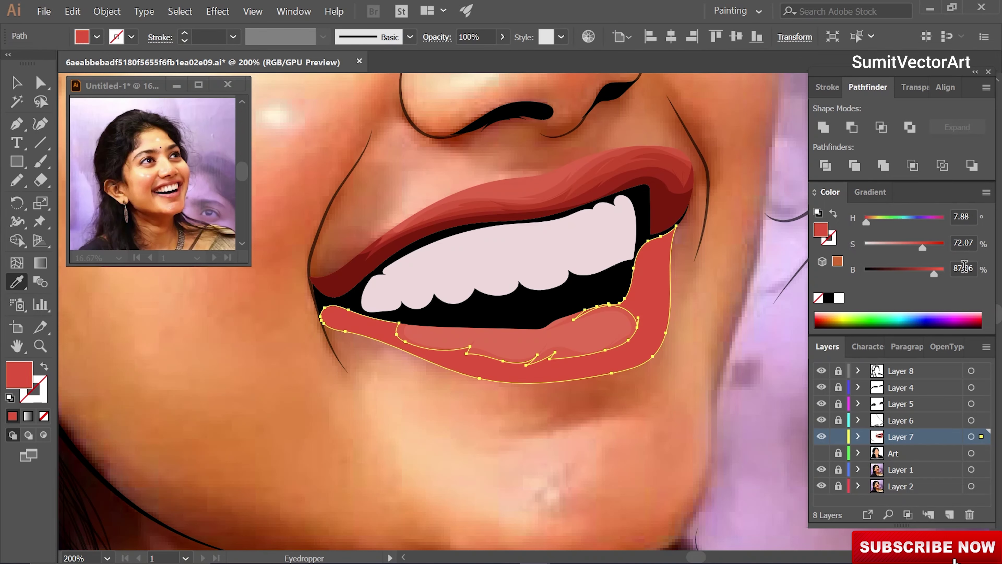
key("ctrl+shift+a")
Cut a third, wider contour into the lower lip and fill the outer piece with H 8.03, S 75.12, B 81.96.
key("ctrl+y")
key("n")
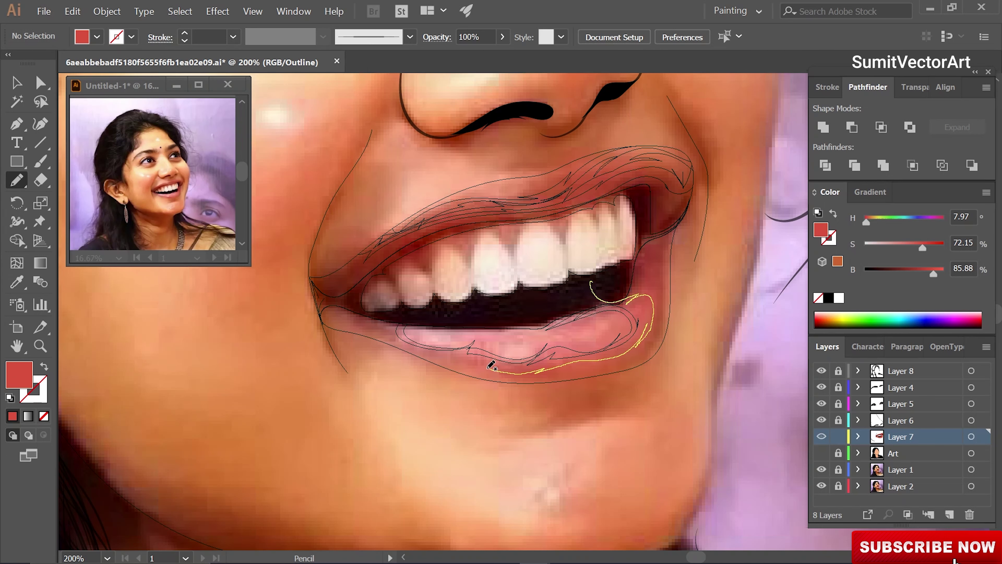
left_click_drag(343, 456, 347, 458)
key("ctrl+y")
key("i")
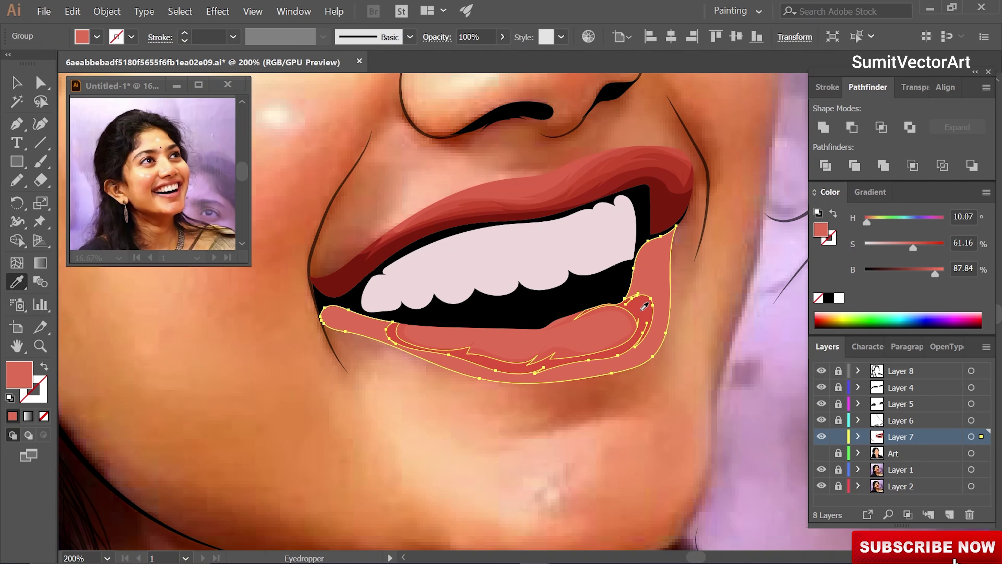
key("ctrl+shift+a")
Cut a fourth contour near the lower lip's outer edge and fill the outer piece with H 7.79, S 79.38, B 76.08.
key("ctrl+y")
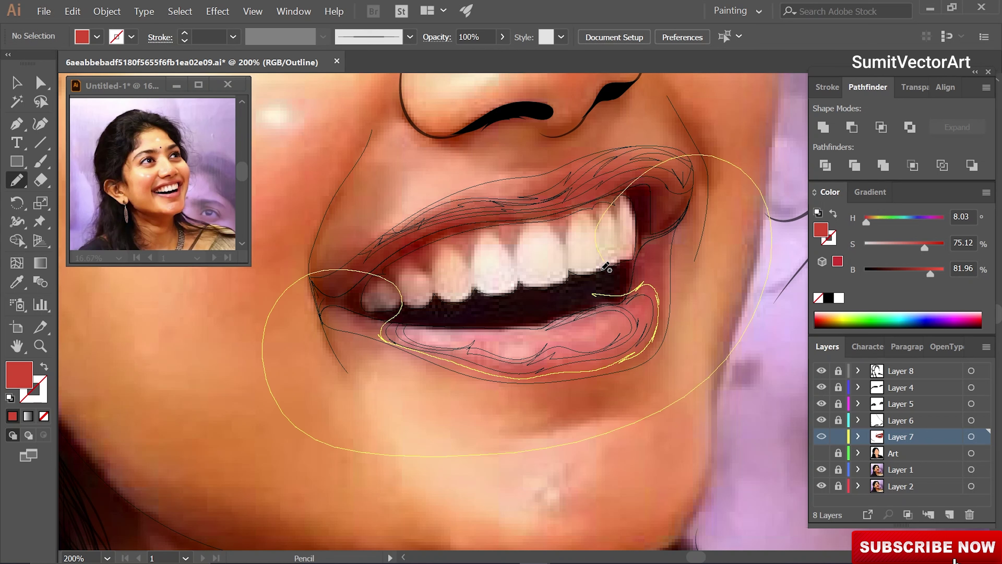
left_click_drag(606, 267, 608, 268)
key("ctrl+y")
key("i")
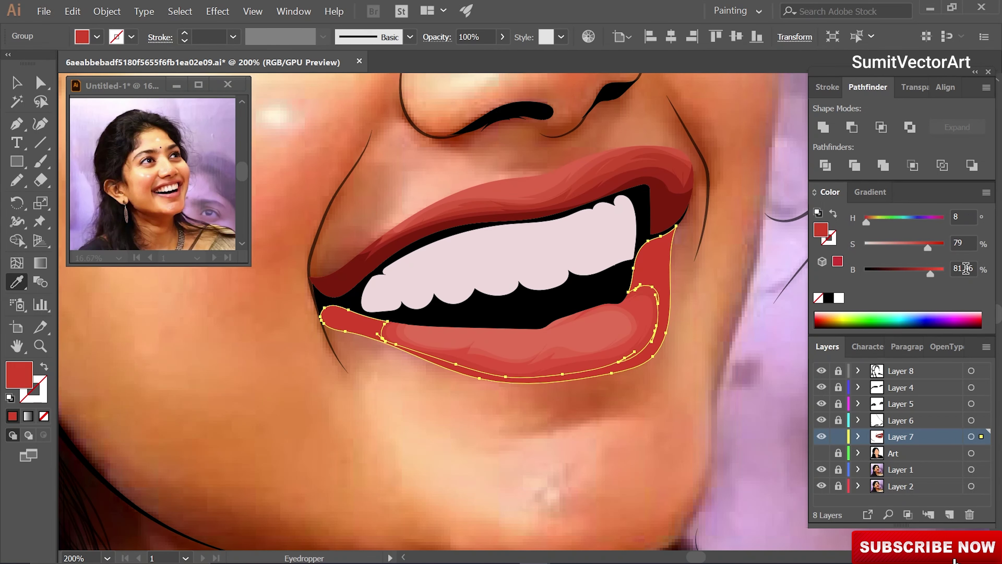
left_click(670, 186)
key("ctrl+shift+a")
Cut a fifth contour just inside the lower lip's rim and fill the rim piece with H 7.13, S 82.66, B 67.84.
key("ctrl+y")
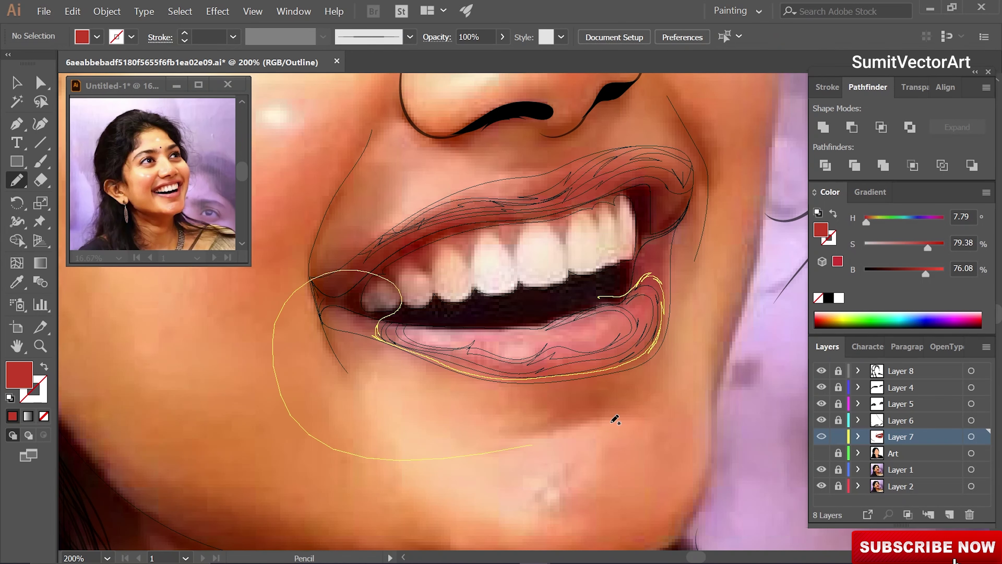
left_click_drag(614, 419, 663, 300)
key("ctrl+y")
key("i")
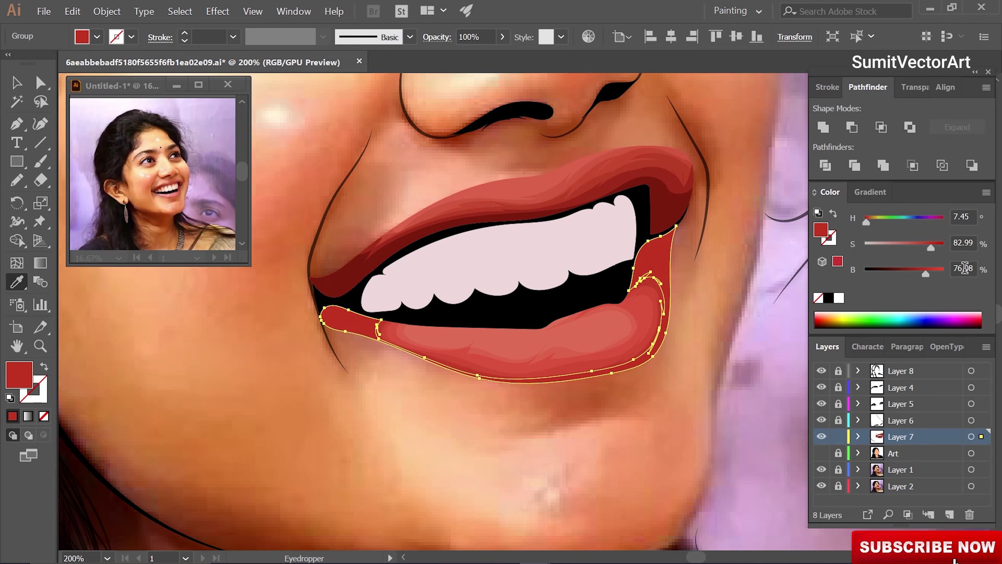
left_click(670, 185)
key("ctrl+shift+a")
Separate the lower lip's two corner areas with a pencil loop and fill them with H 4.12, S 85.62, B 60.
key("ctrl+y")
key("n")
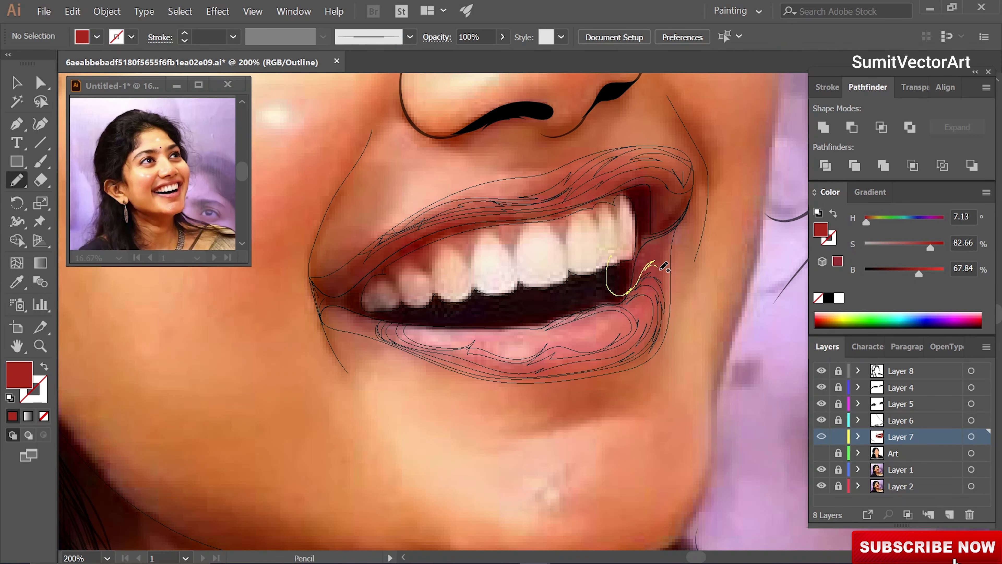
left_click_drag(723, 360, 730, 300)
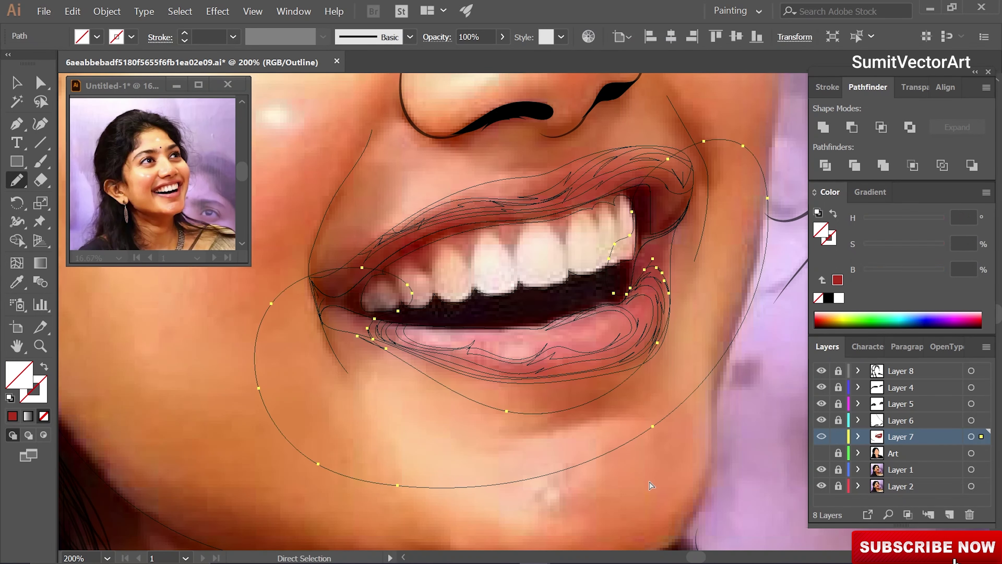
key("ctrl+y")
key("i")
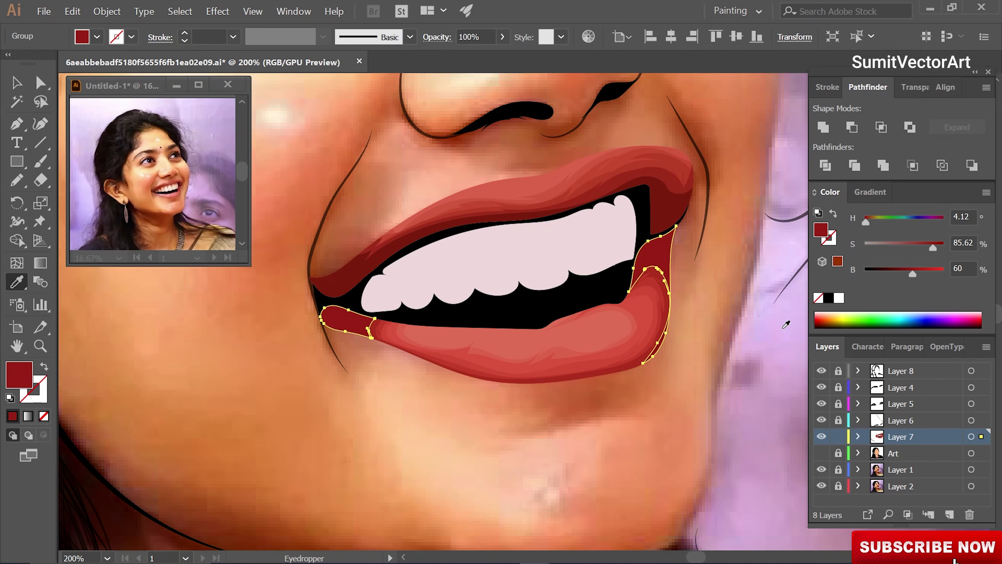
key("ctrl+shift+a")
Cut a last, darkest shade at both ends of the lower lip and fill it with H 7.78, S 88.52, B 47.84.
scroll(503, 318, "down", 3)
scroll(583, 346, "up", 3)
key("ctrl+y")
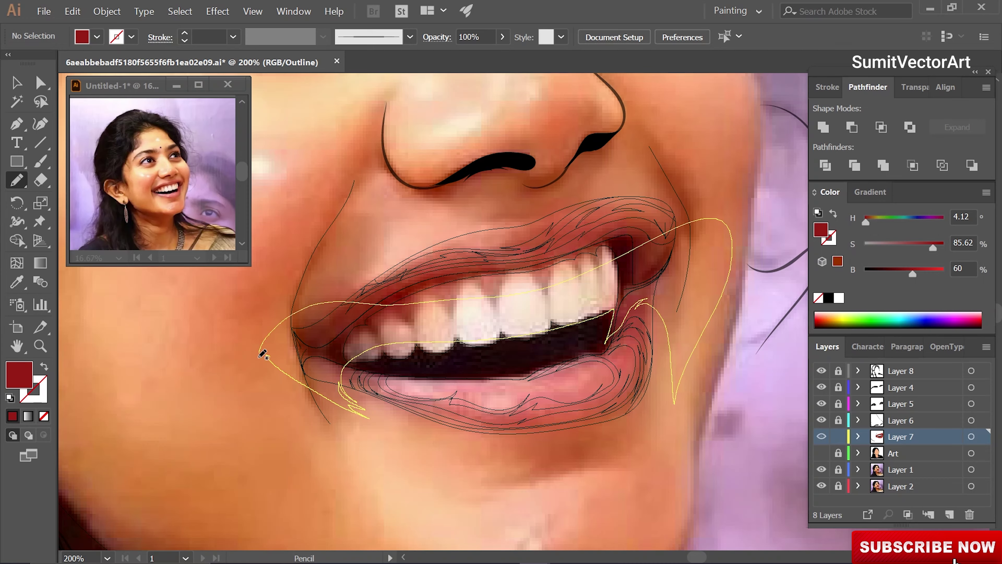
left_click_drag(263, 353, 261, 352)
key("ctrl+y")
key("i")
left_click(512, 399)
Draw highlight shapes along the inner edge and middle of the lower lip and fill them with H 10.3, S 38.82, B 100.
scroll(524, 348, "down", 5)
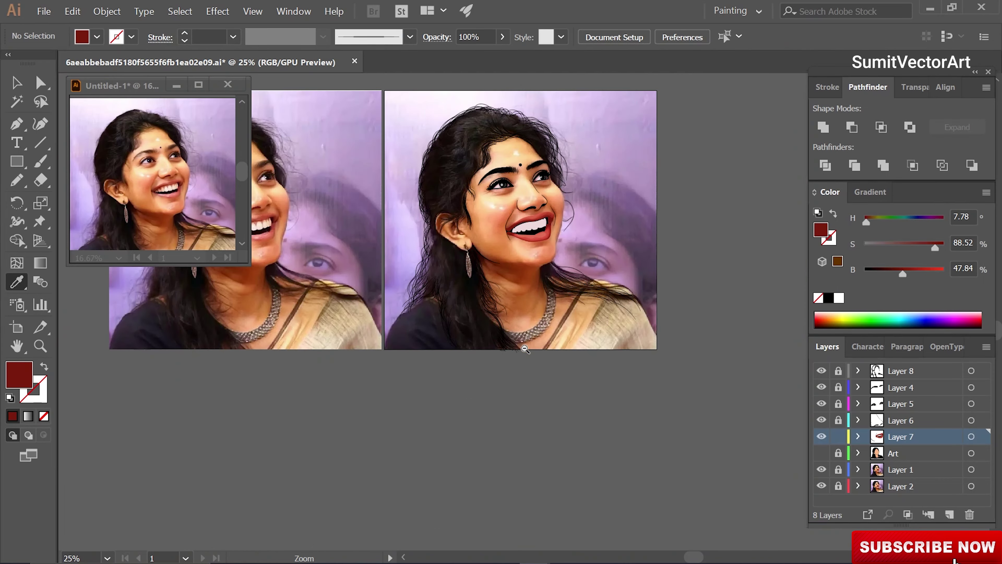
scroll(525, 349, "up", 8)
key("ctrl+y")
key("n")
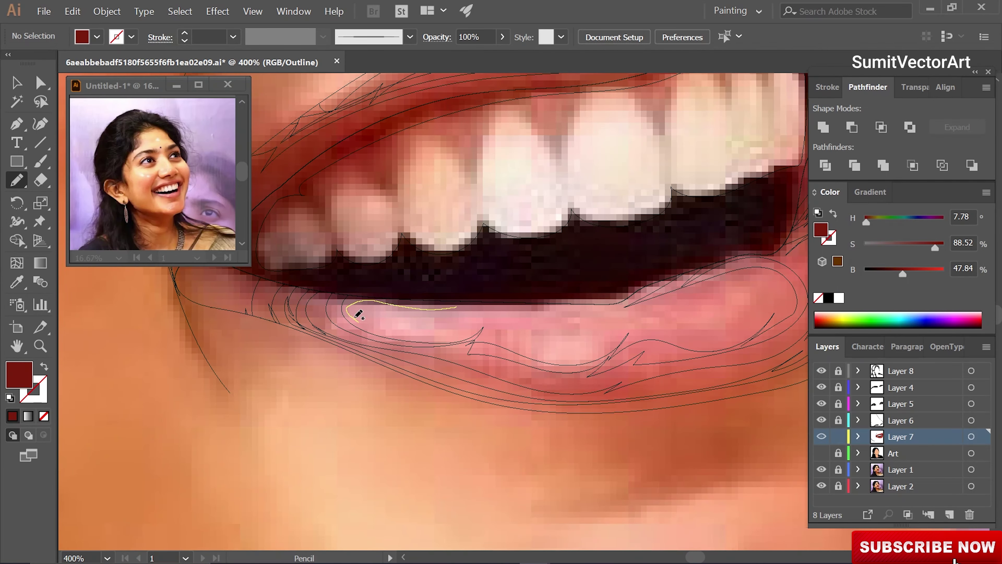
left_click_drag(638, 299, 458, 308)
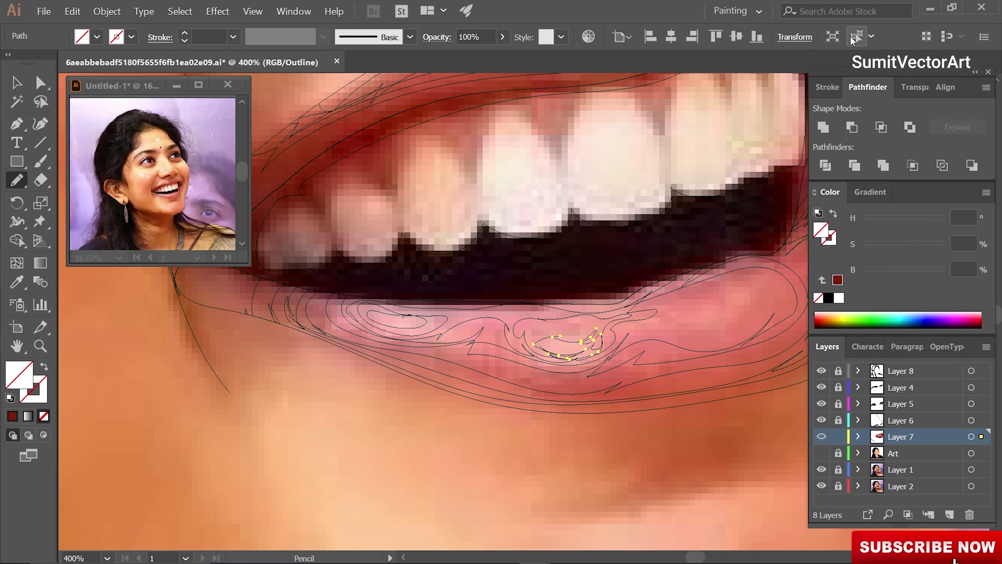
key("ctrl+y")
key("i")
left_click(633, 406)
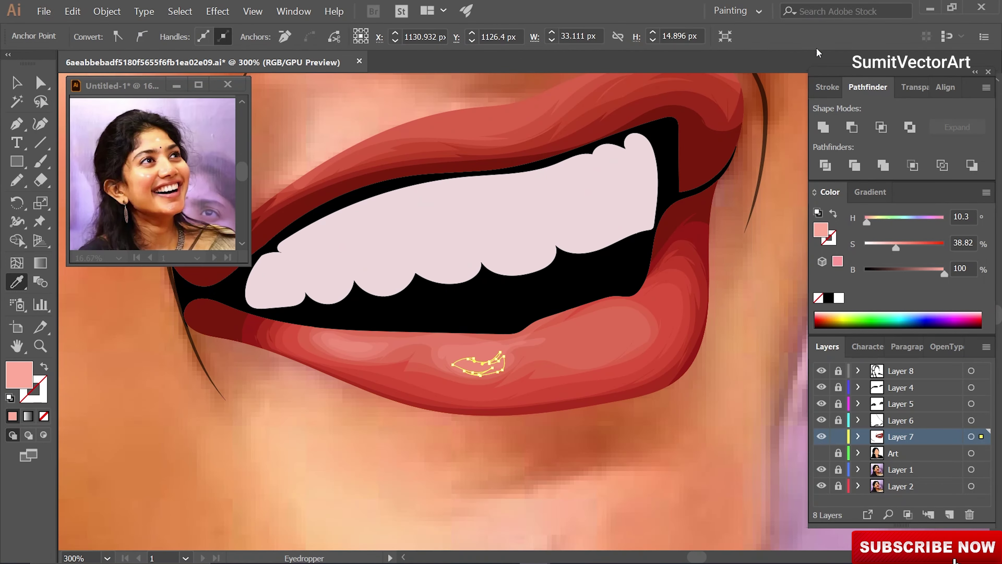
Select the lower lip's new highlight shapes together and set their opacity to 25%.
key("v")
left_click(395, 344, "shift")
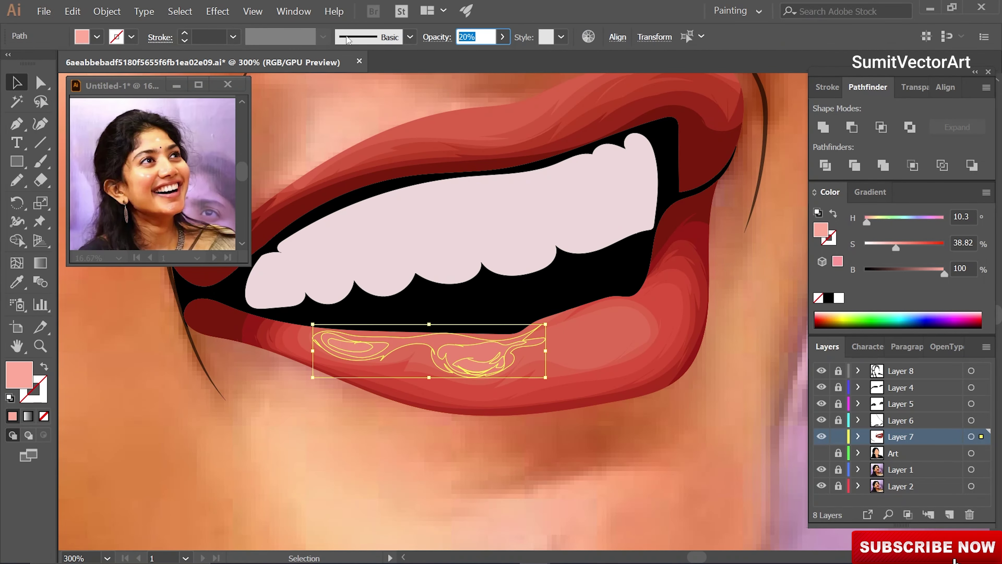
type("25")
key("Return")
key("ctrl+shift+a")
Draw further highlight shapes on the fuller right-hand part of the lower lip and give them the same pink fill at 25% opacity.
key("ctrl+y")
key("n")
left_click_drag(618, 341, 529, 351)
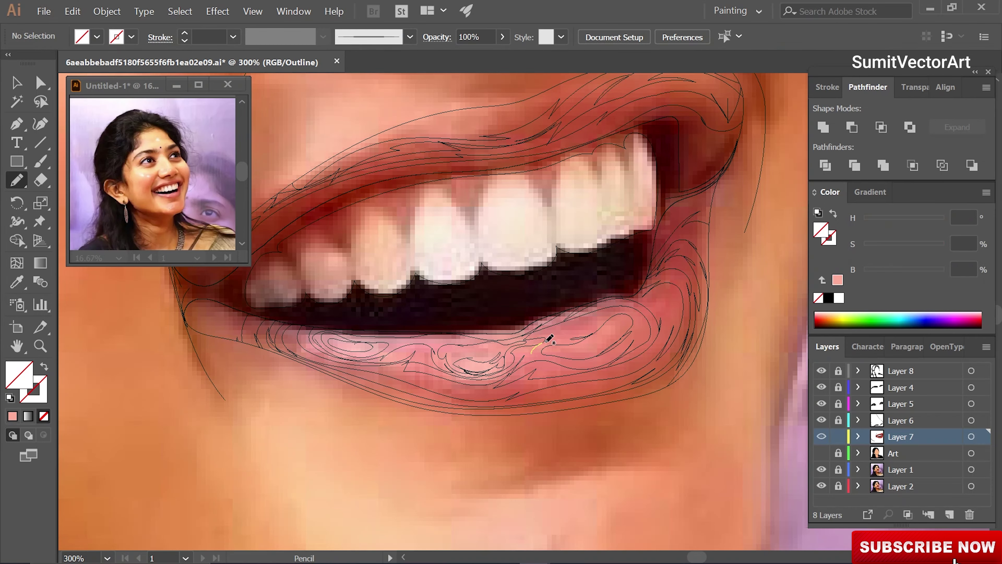
key("ctrl+y")
key("i")
key("ctrl+shift+a")
Show the Art layer temporarily to examine the shaded lips against the flat-coloured face.
left_click(515, 336, "ctrl+alt")
left_click(515, 336, "ctrl+alt")
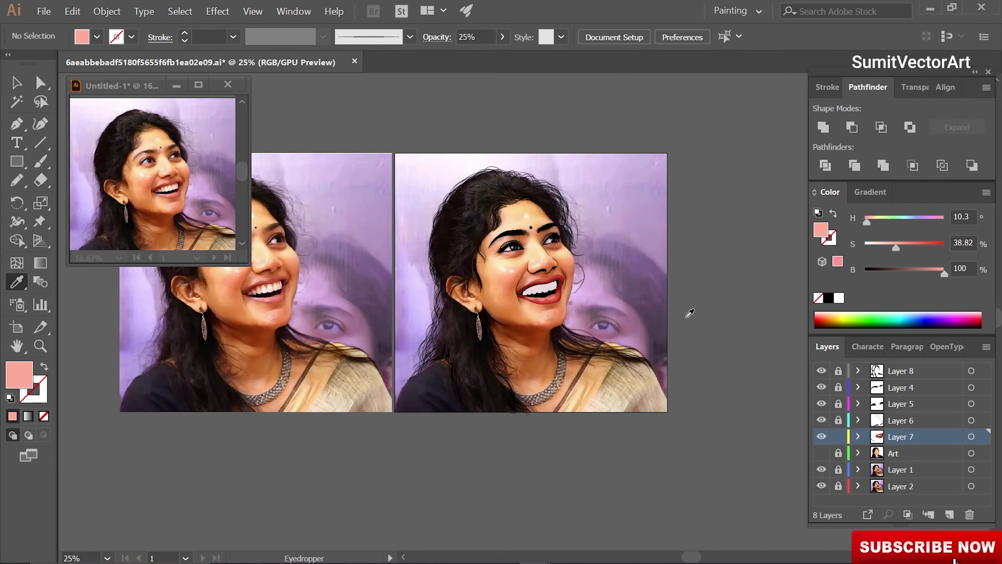
left_click(821, 453)
left_click(821, 453)
left_click(541, 280, "ctrl")
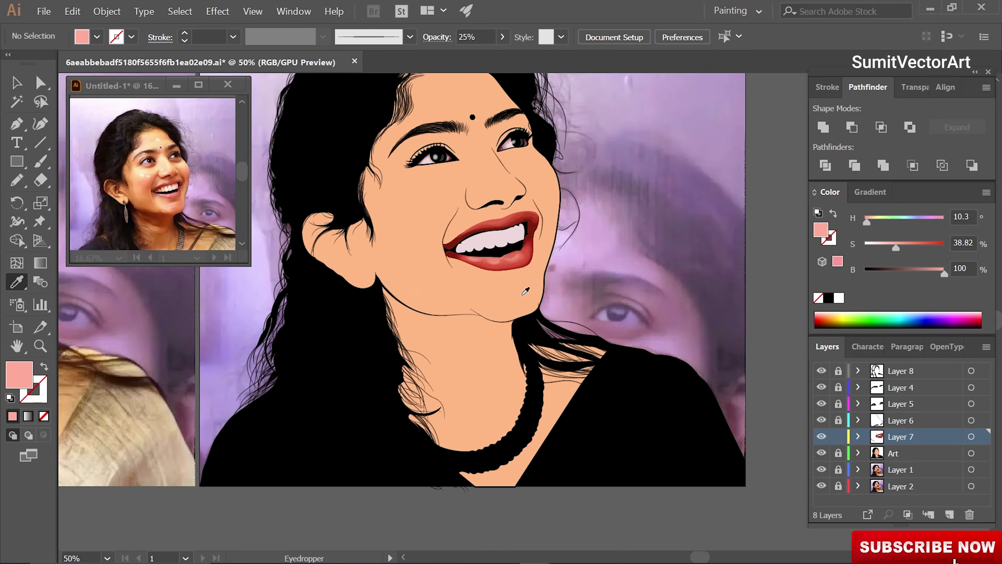
Cut a first shading contour around the front teeth and fill the outer piece with H 351.43, S 12.07, B 90.98.
left_click(539, 293)
left_click(481, 436, "ctrl")
key("ctrl+y")
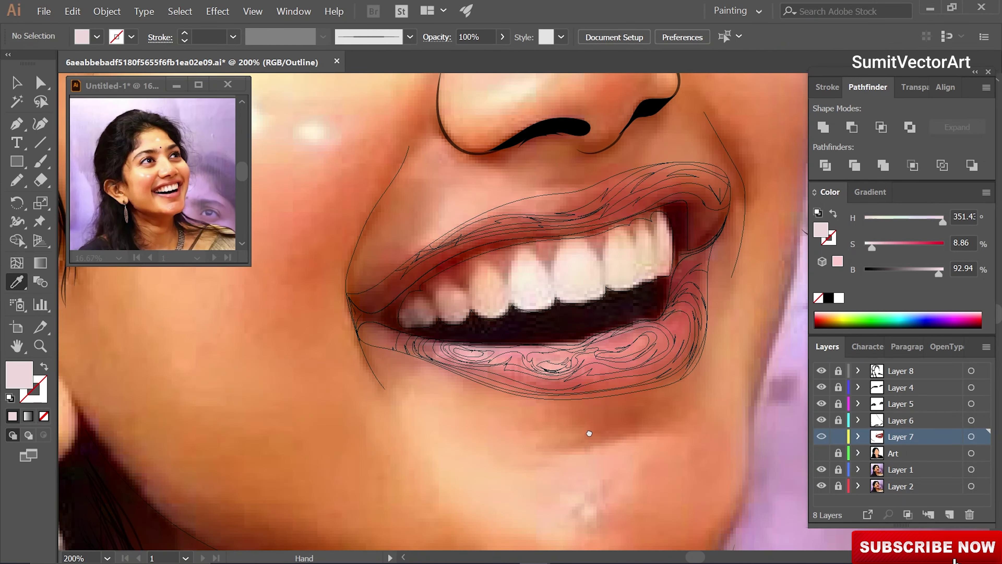
left_click(551, 350, "ctrl")
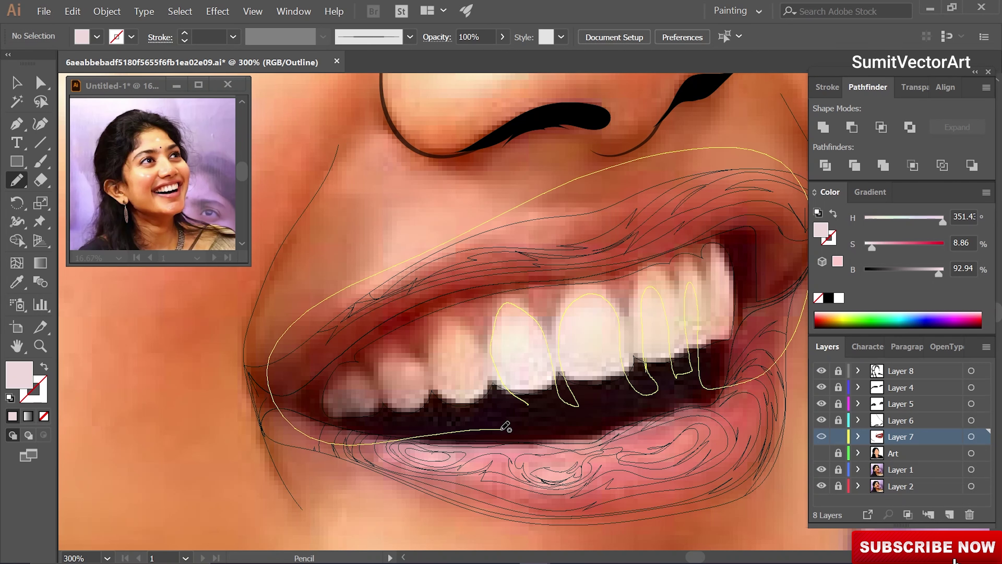
left_click(588, 423, "ctrl")
key("ctrl+y")
type("i")
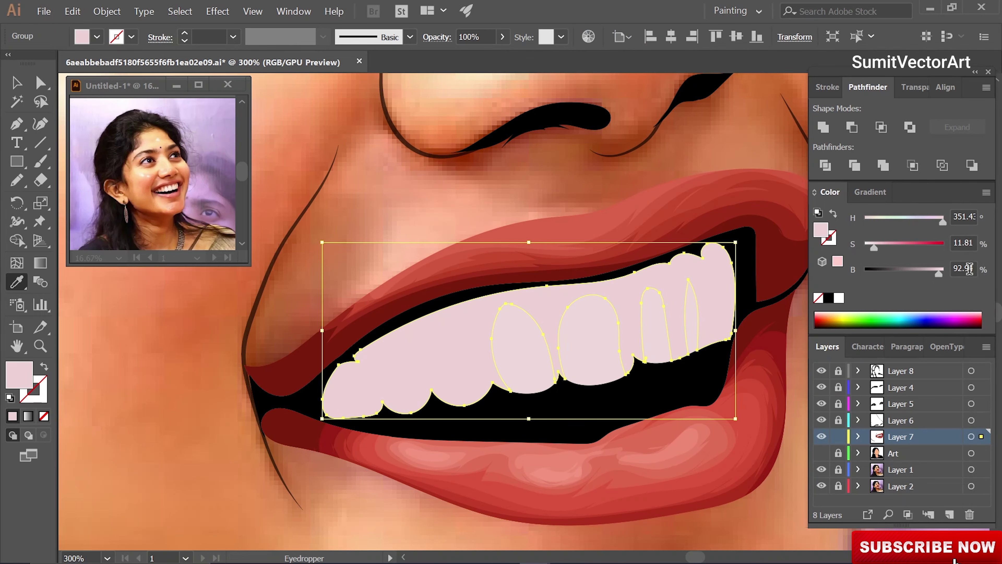
type("91")
key("Return")
key("ctrl+shift+a")
Cut a second contour just outside the first one around the teeth and fill the outer piece with H 352.5, S 14.41, B 87.
key("ctrl+y")
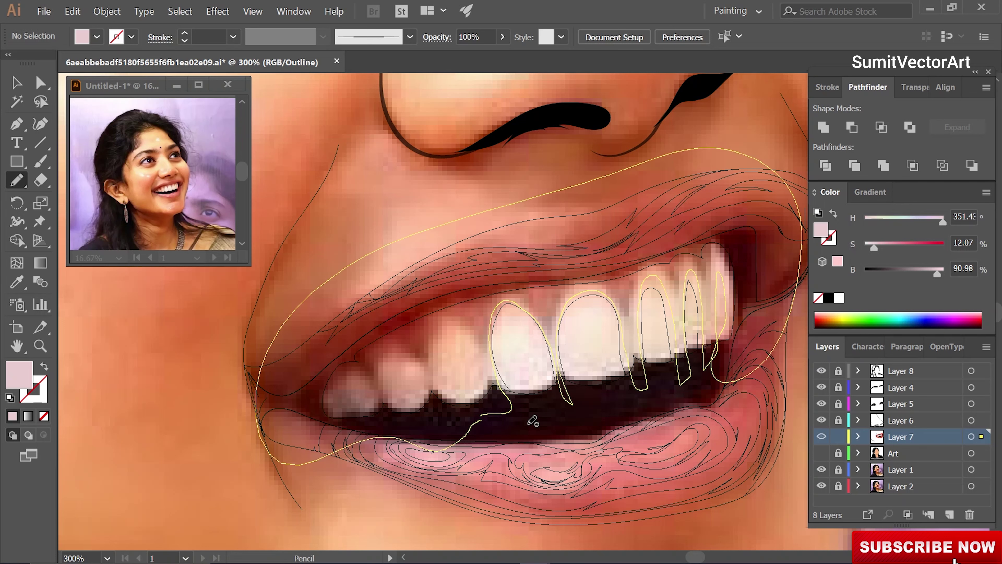
key("ctrl+z")
key("ctrl+z")
key("ctrl+y")
left_click(166, 189, "shift")
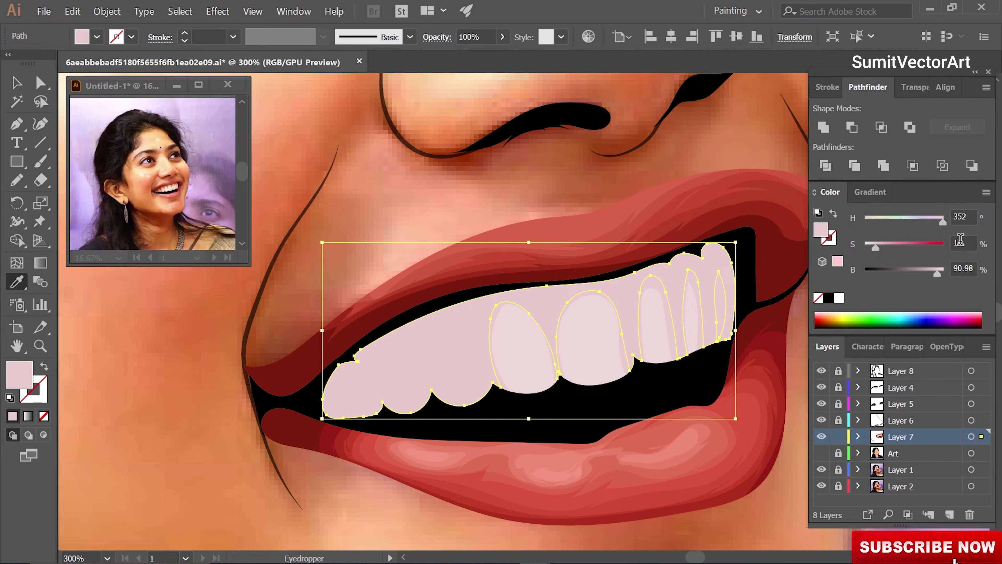
key("ctrl+shift+a")
Cut a third teeth contour that also takes in the next tooth and fill the outer piece with H 351.89, S 17.7, B 81.96.
key("ctrl+y")
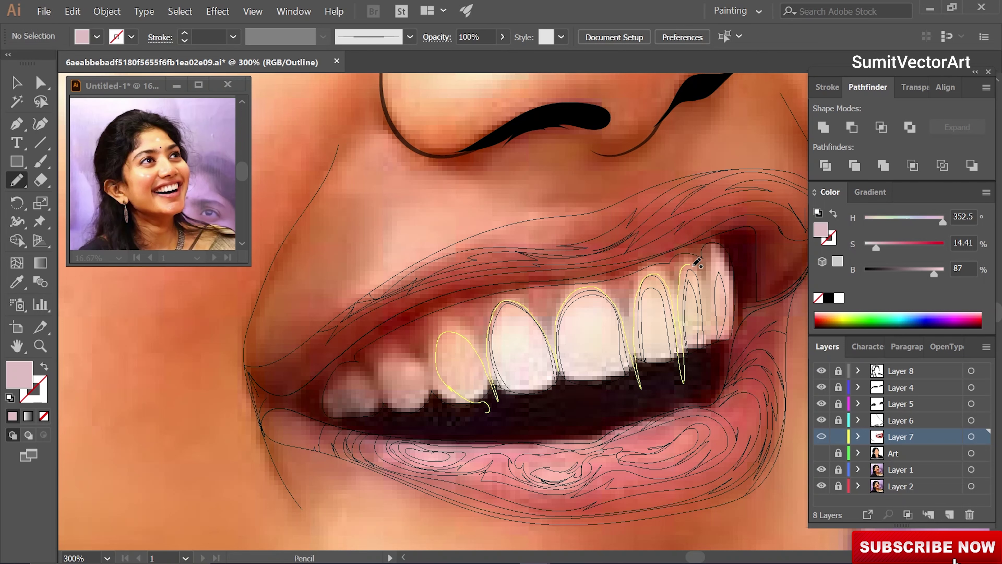
key("ctrl+z")
key("ctrl+z")
key("ctrl+z")
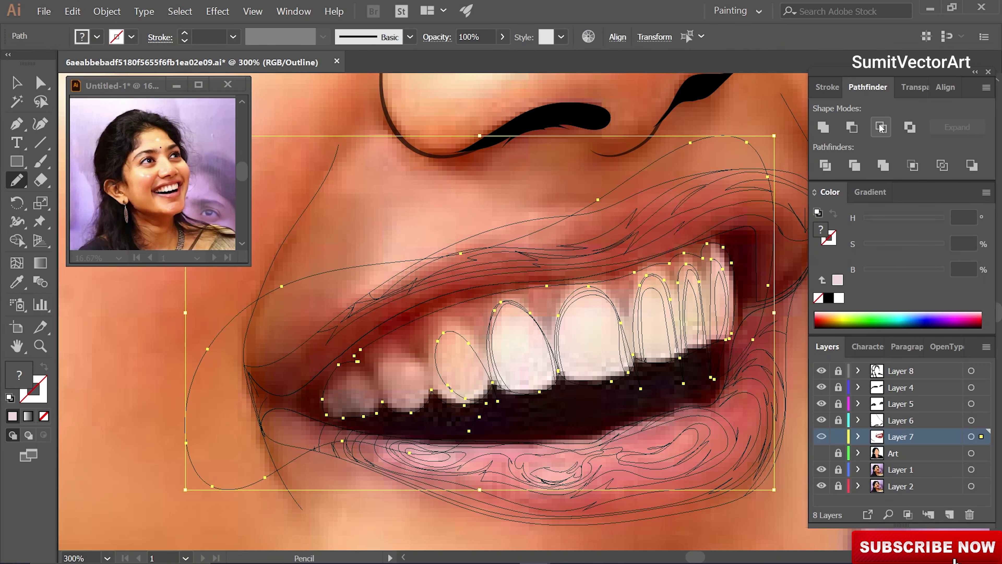
key("ctrl+y")
key("i")
left_click(799, 470, "shift")
key("ctrl+shift+a")
key("ctrl+y")
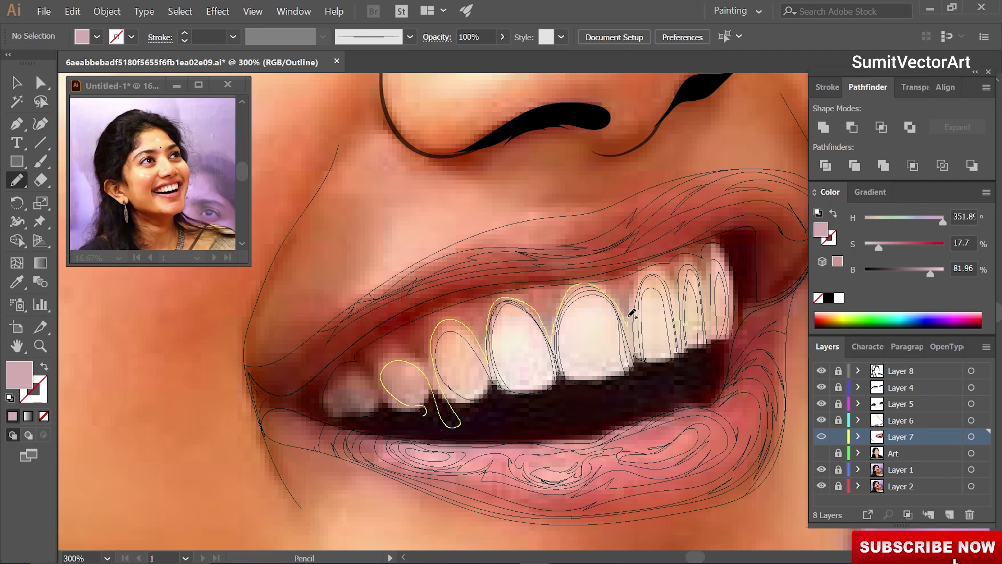
Draw freehand contours around the individual teeth and fill the leftover band around them with dusty pink (H 360, S 21.16, B 74.12).
key("ctrl+z")
key("ctrl+z")
key("ctrl+y")
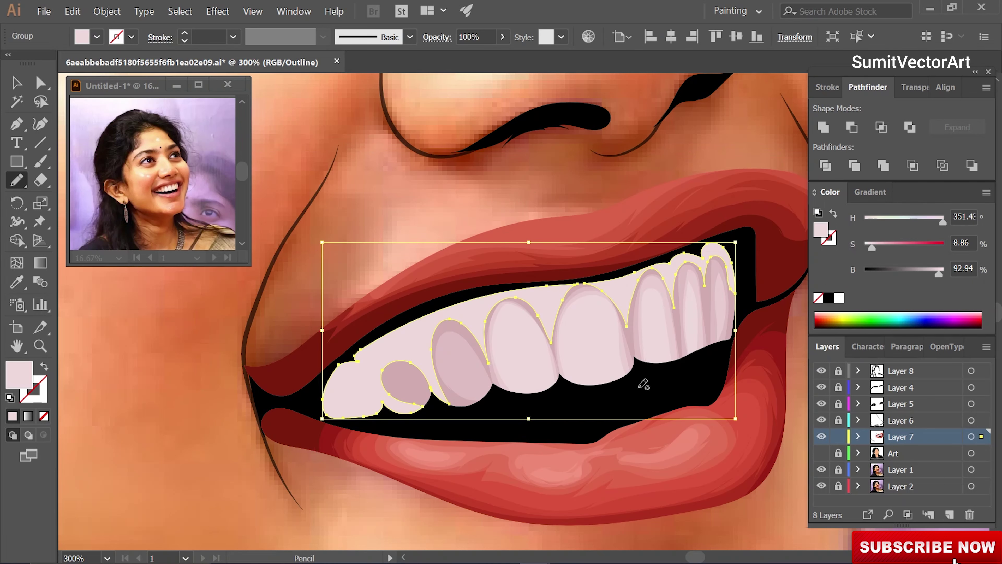
key("i")
key("ctrl+z")
key("ctrl+shift+a")
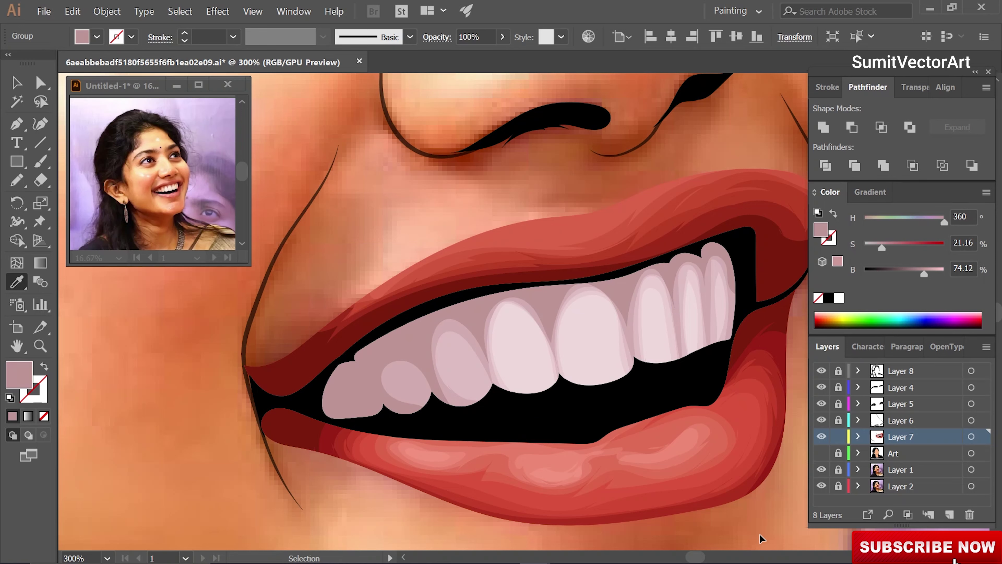
Try outlining the gum area above the teeth and filling it with salmon and with a dark red sampled from the upper lip.
key("ctrl+y")
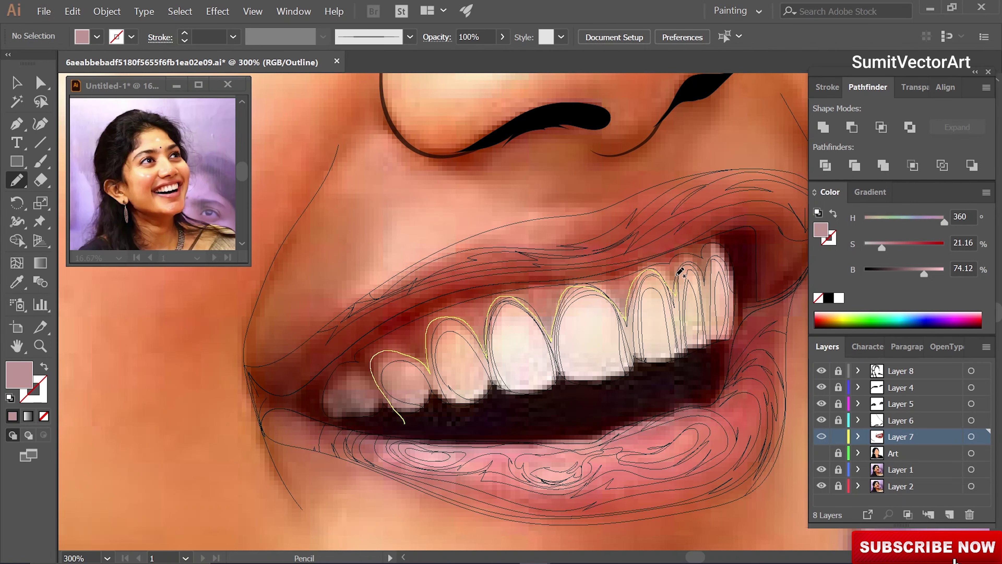
key("ctrl+z")
key("ctrl+z")
key("i")
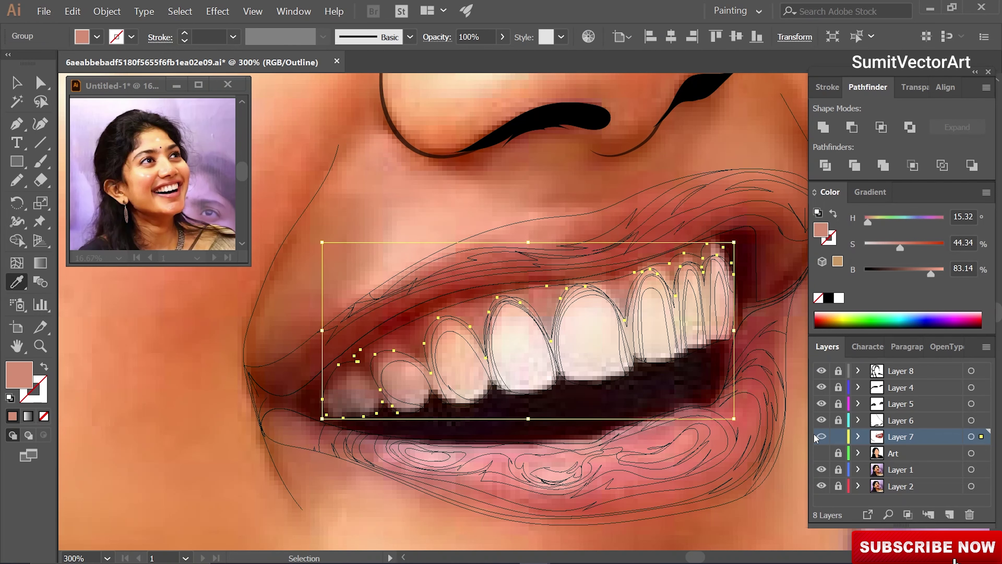
key("ctrl+y")
left_click(900, 242)
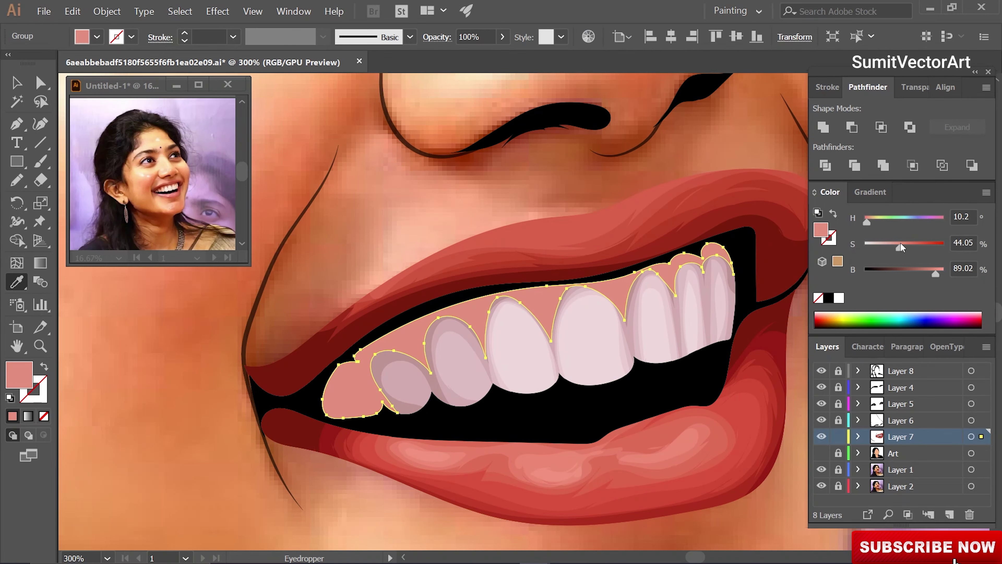
key("v")
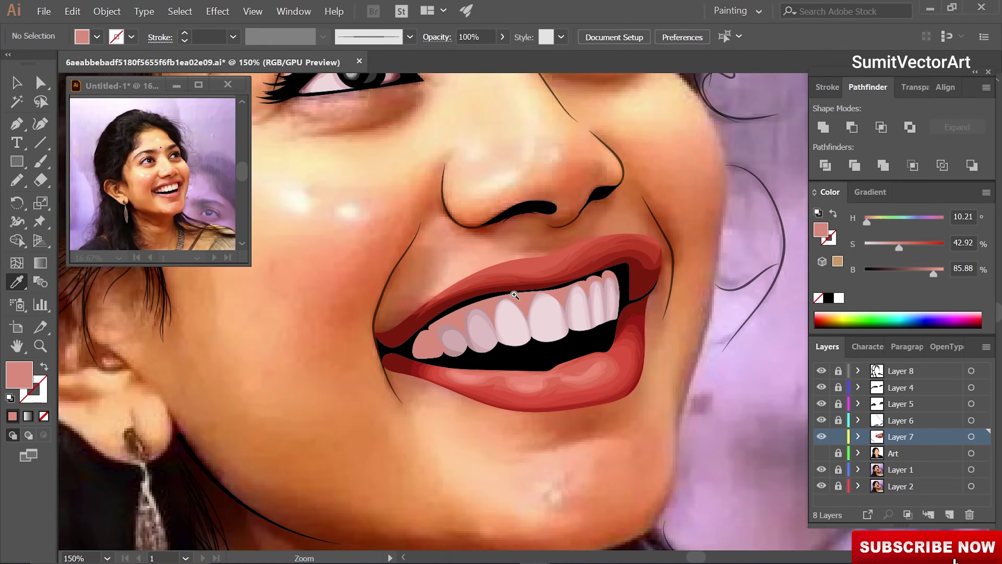
left_click(547, 301)
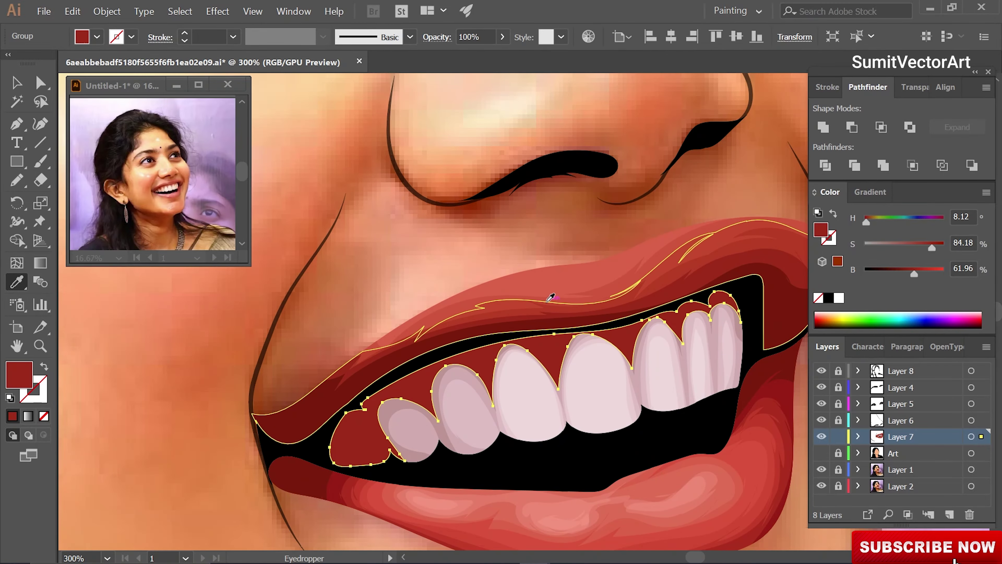
Fill the redrawn gum area above the teeth with the upper lip's dark red (H 8.12, S 84.18, B 61.96), comparing it against the Art layer.
key("v")
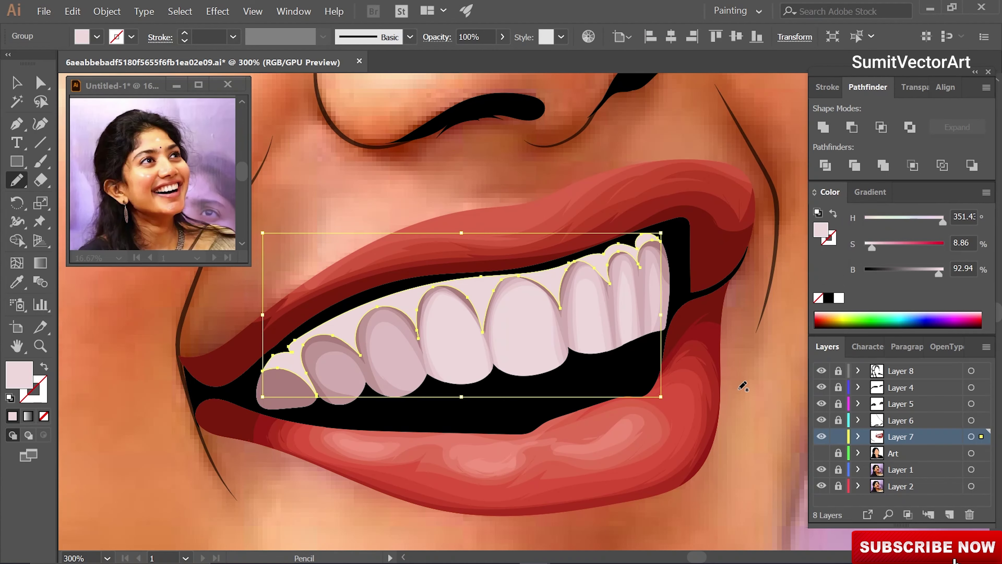
left_click(558, 253)
left_click(558, 252)
key("ctrl+z")
left_click(646, 369)
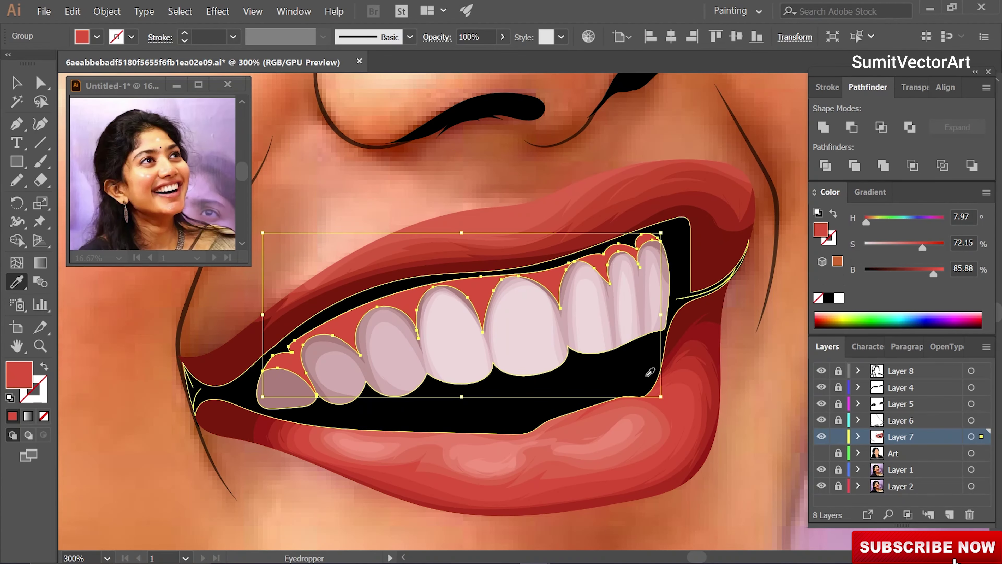
key("ctrl+z")
key("ctrl+shift+a")
key("ctrl+0")
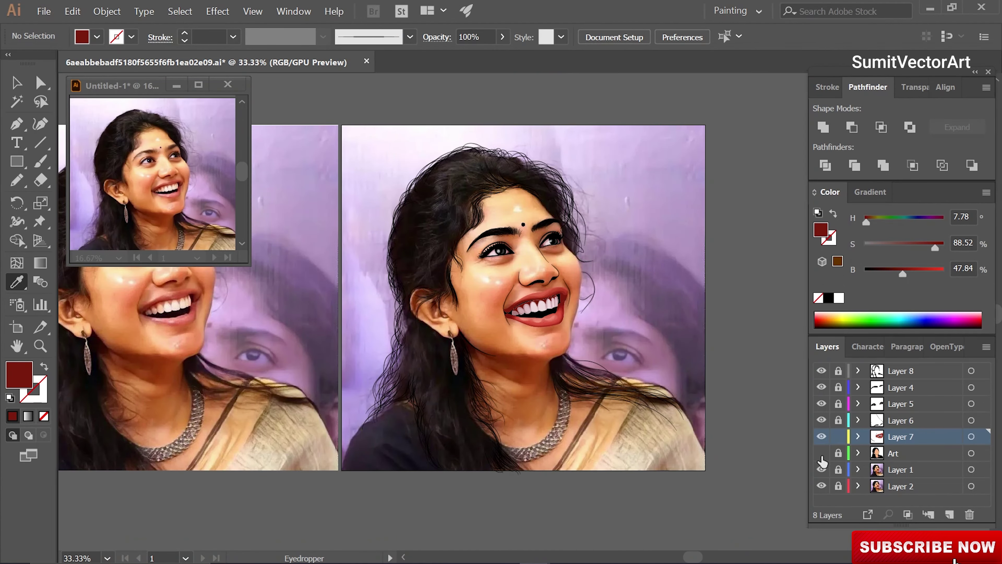
left_click(821, 452)
left_click(820, 469)
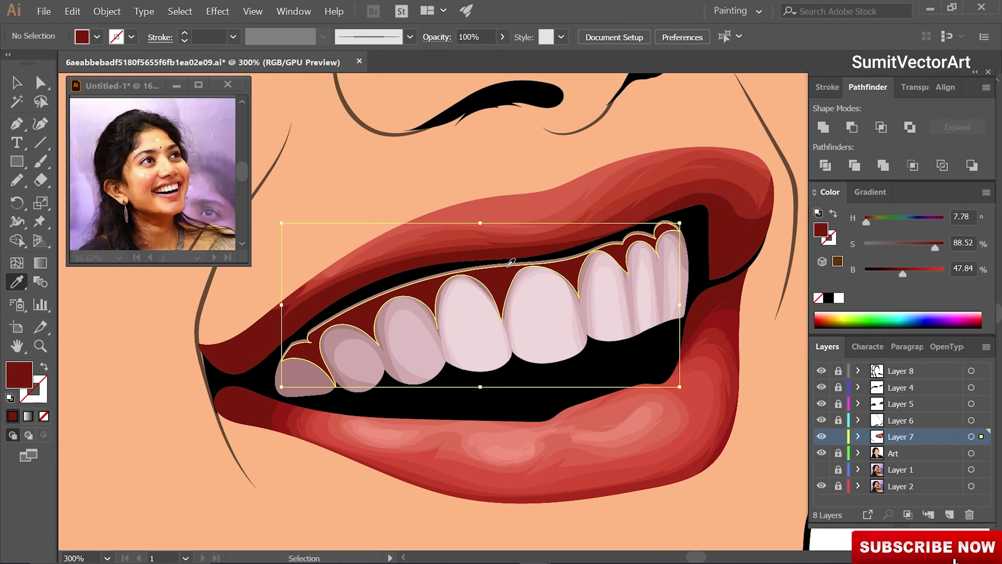
left_click(562, 262)
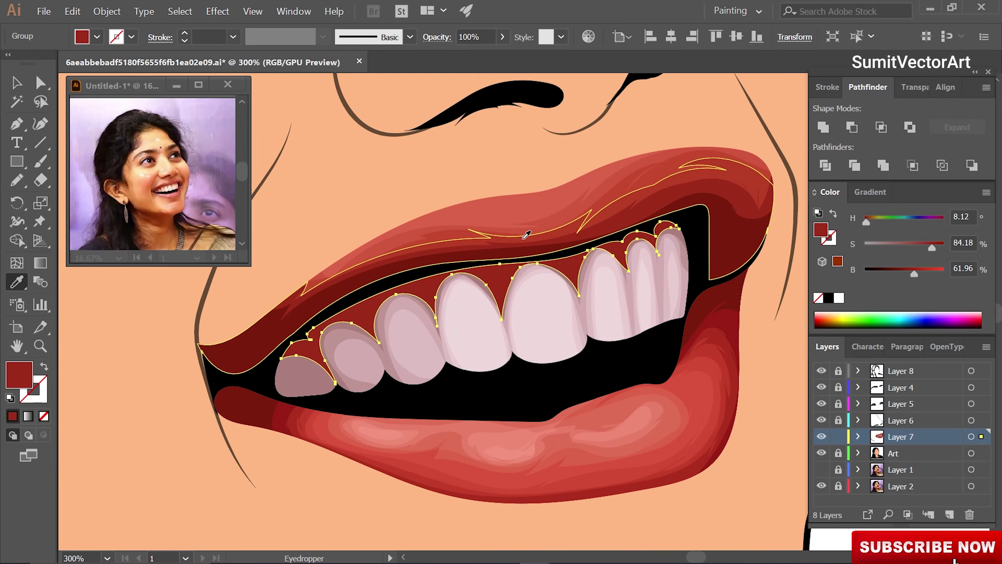
Draw a scalloped contour just above the teeth to separate a narrow rim from the rest of the gum area.
key("ctrl+shift+a")
key("ctrl+y")
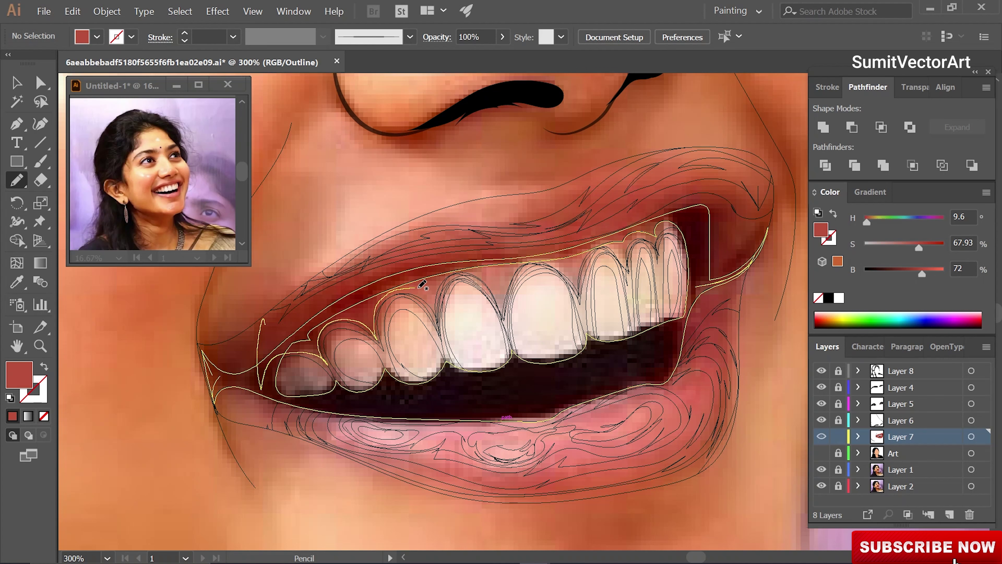
left_click_drag(421, 283, 266, 364)
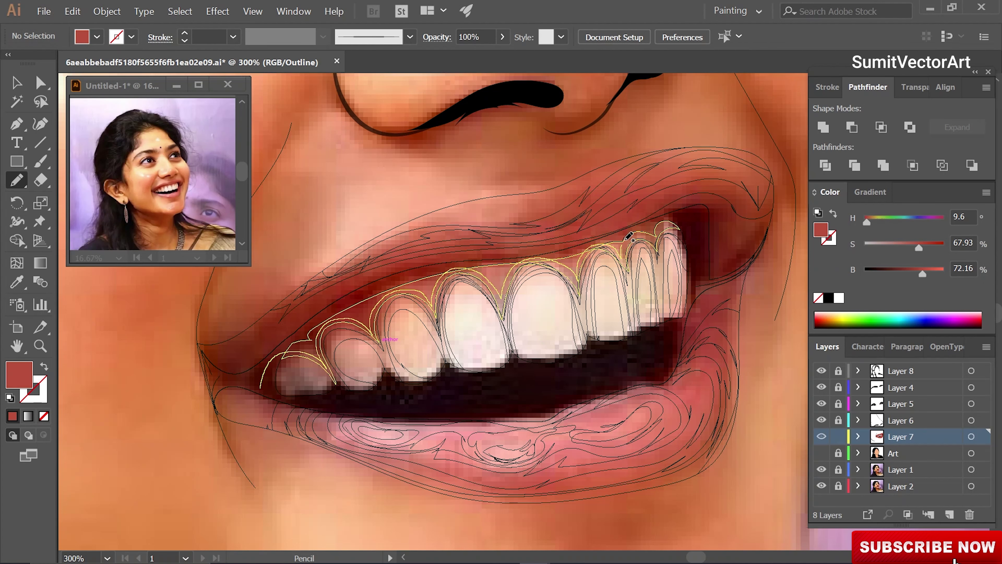
left_click(287, 242, "ctrl")
key("ctrl+y")
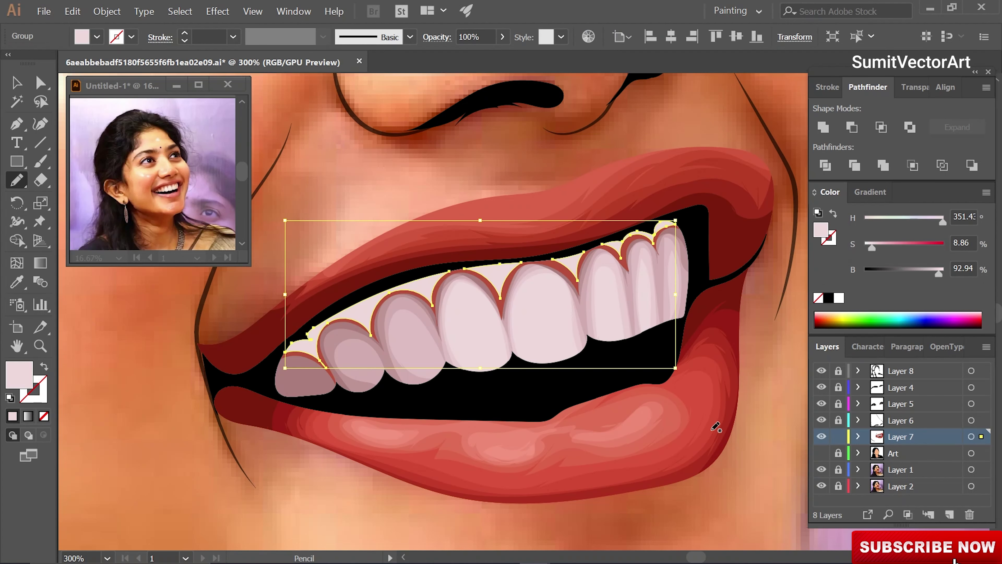
Color the upper gum dark red (H 8.12, S 84.18, B 61.96) and the rim around the teeth lighter red (H 9.6, S 67.93, B 72.16).
key("i")
left_click(716, 427)
key("ctrl+shift+a")
left_click_drag(537, 300, 481, 340)
left_click(481, 340, "ctrl")
key("ctrl+shift+a")
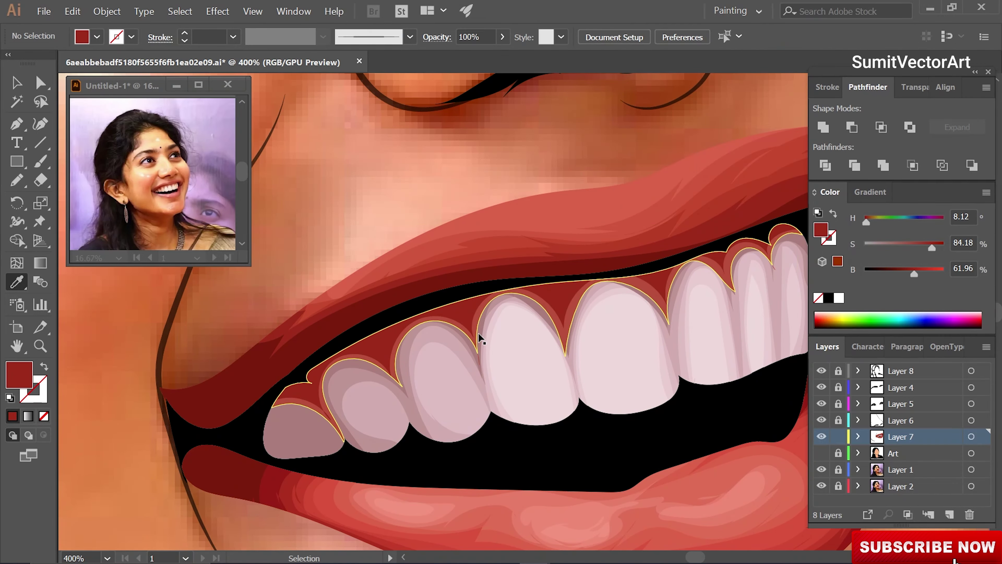
left_click(481, 340, "ctrl")
left_click(358, 264)
key("ctrl+shift+a")
left_click_drag(358, 264, 555, 317)
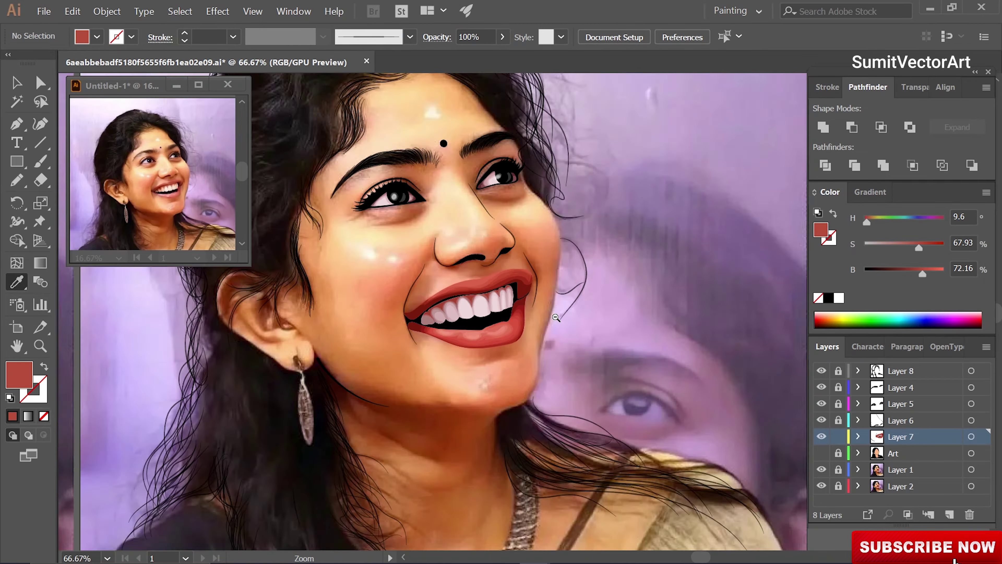
Draw freehand highlight shapes inside the front teeth on Layer 7 with the Pencil tool.
scroll(556, 317, "down", 2)
scroll(474, 336, "up", 6)
left_click(821, 436, "ctrl")
scroll(514, 291, "up", 1)
left_click_drag(514, 290, 531, 346)
key("n")
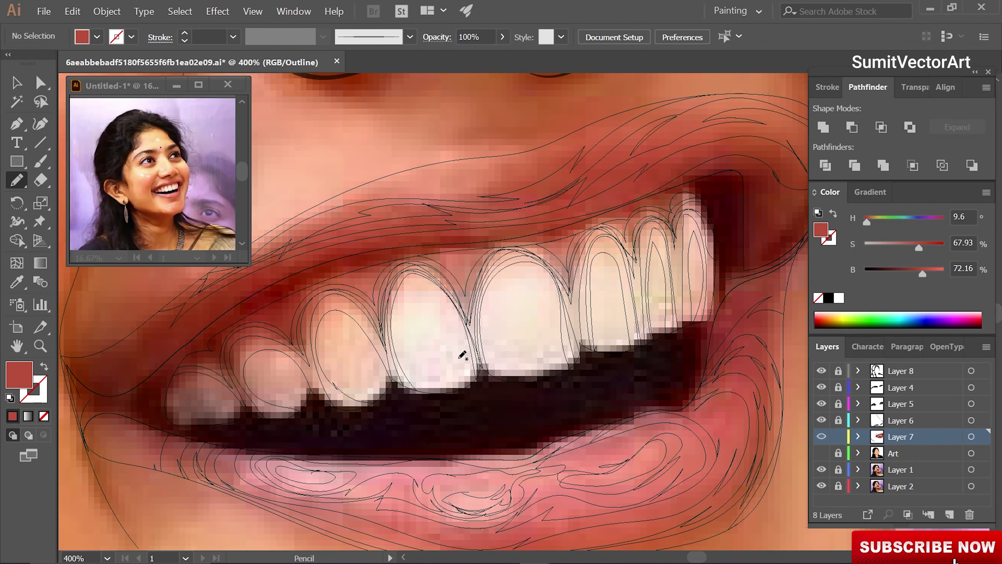
left_click_drag(402, 345, 466, 376)
left_click_drag(542, 343, 537, 345)
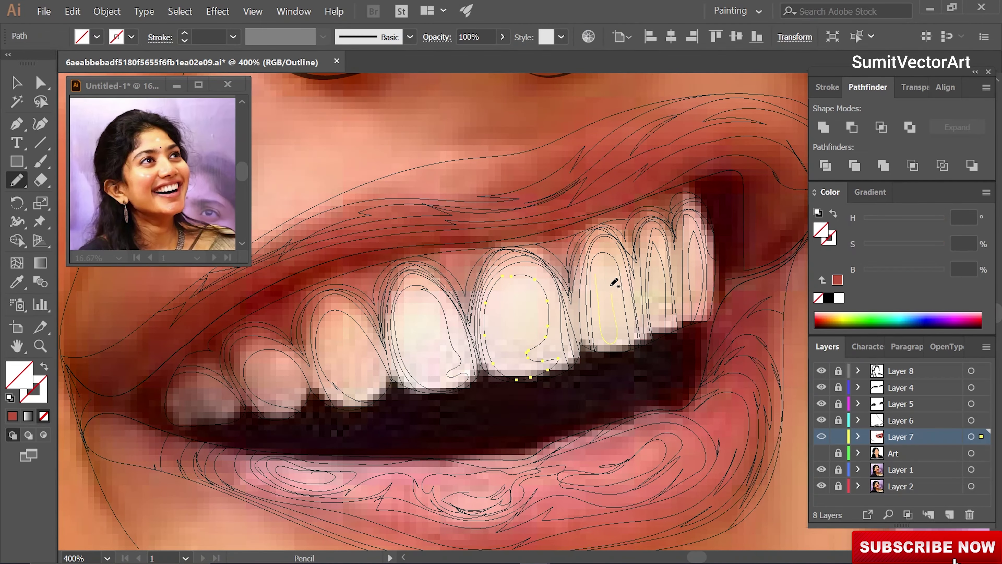
left_click_drag(418, 305, 407, 305)
mouse_move(502, 294)
left_mouse_down()
mouse_move(492, 329)
mouse_move(501, 296)
left_mouse_up()
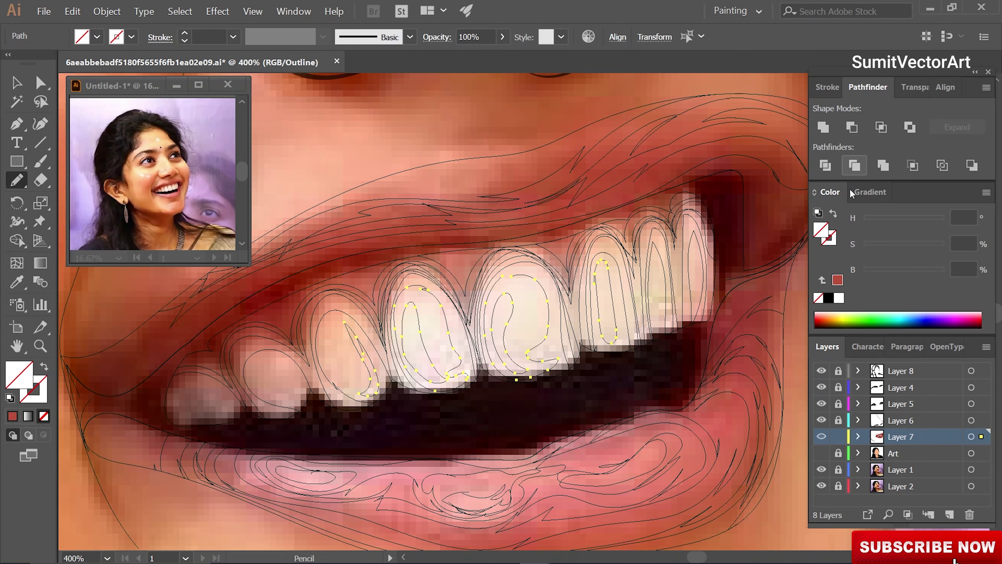
key("ctrl+y")
key("ctrl+shift+a")
left_click(518, 320, "ctrl+alt")
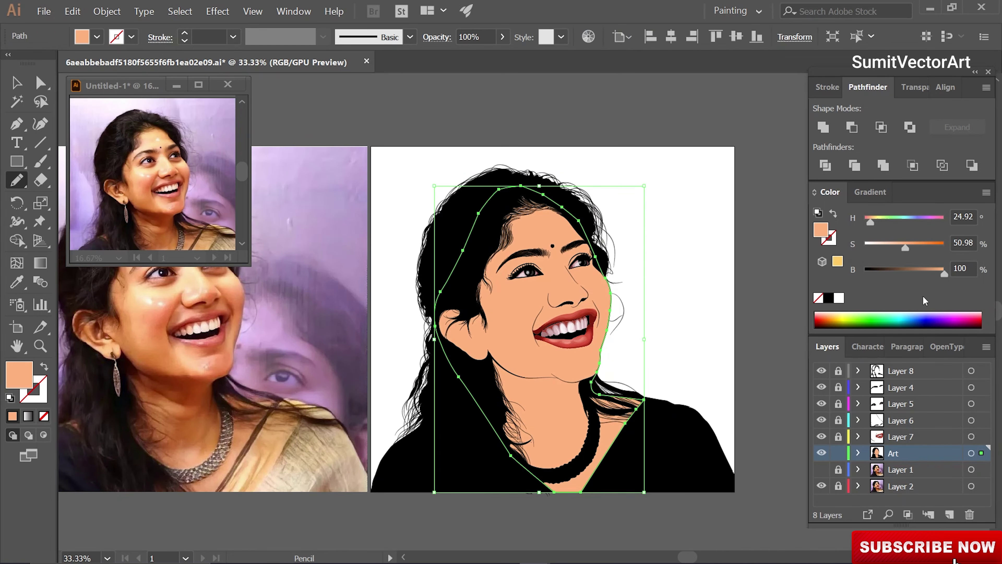
Draw freehand highlight shapes on the Art layer across the nose and under-eye area and over the forehead.
key("ctrl+shift+a")
key("ctrl+y")
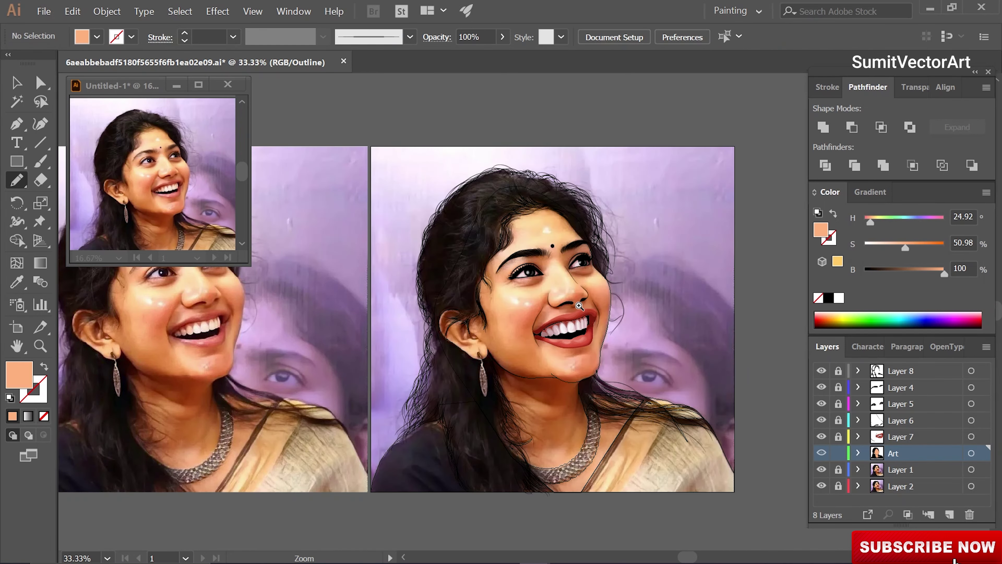
key("ctrl+plus")
key("ctrl+plus")
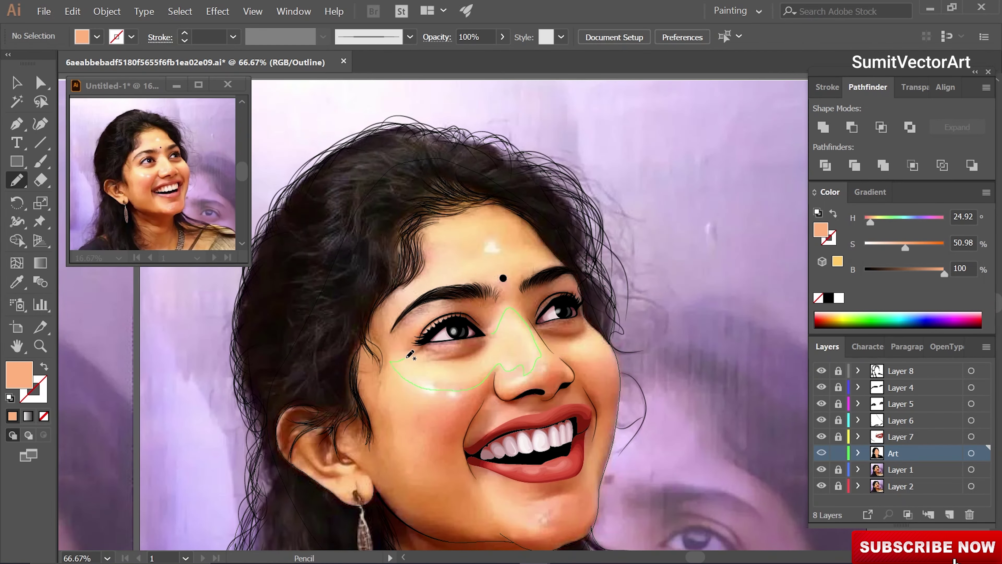
left_click_drag(410, 354, 492, 338)
left_click_drag(546, 255, 472, 220)
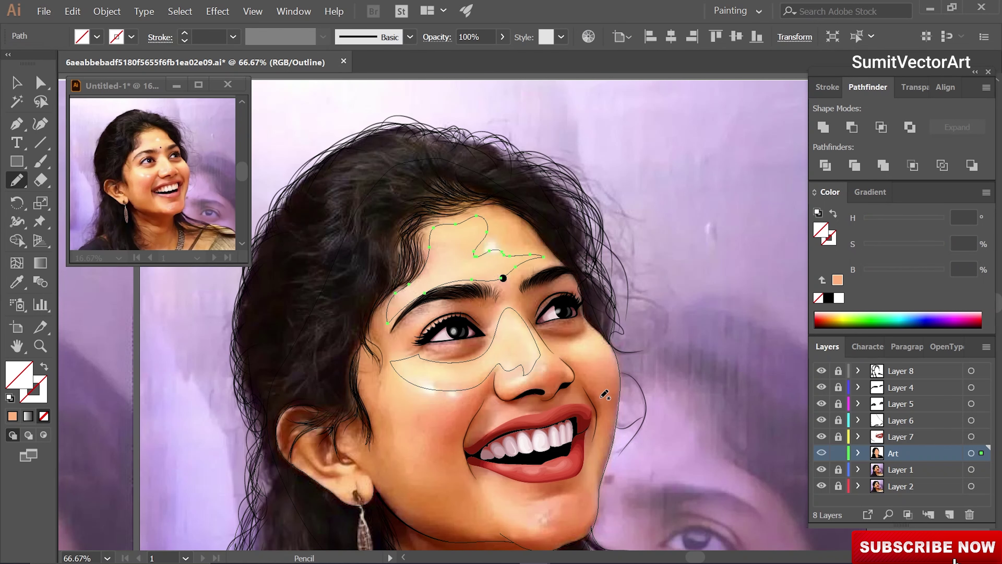
Draw freehand highlight shapes on the far cheek and around the mouth and chin.
key("ctrl+plus")
left_click_drag(558, 284, 525, 318)
scroll(463, 396, "down", 3)
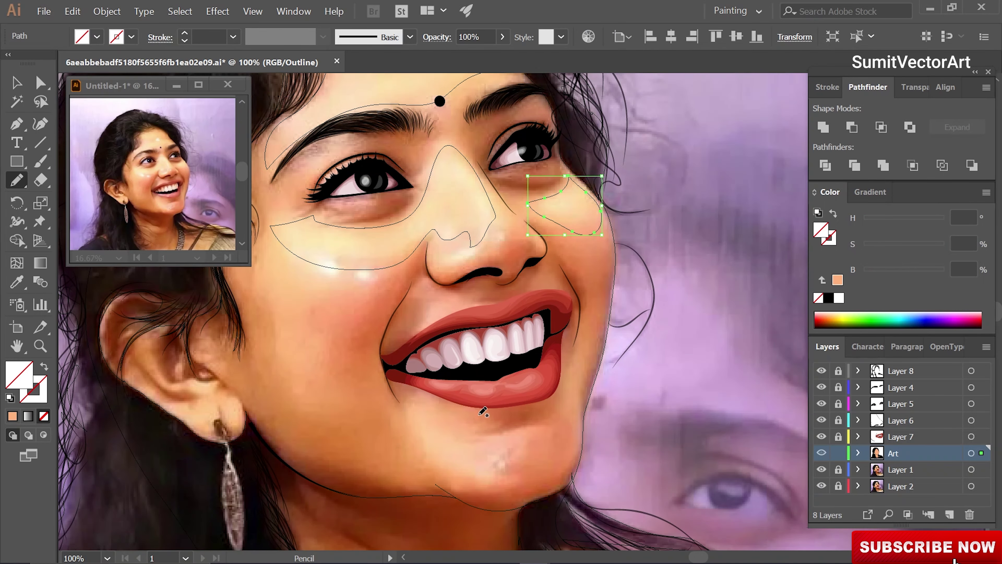
key("ctrl+shift+a")
key("ctrl+0")
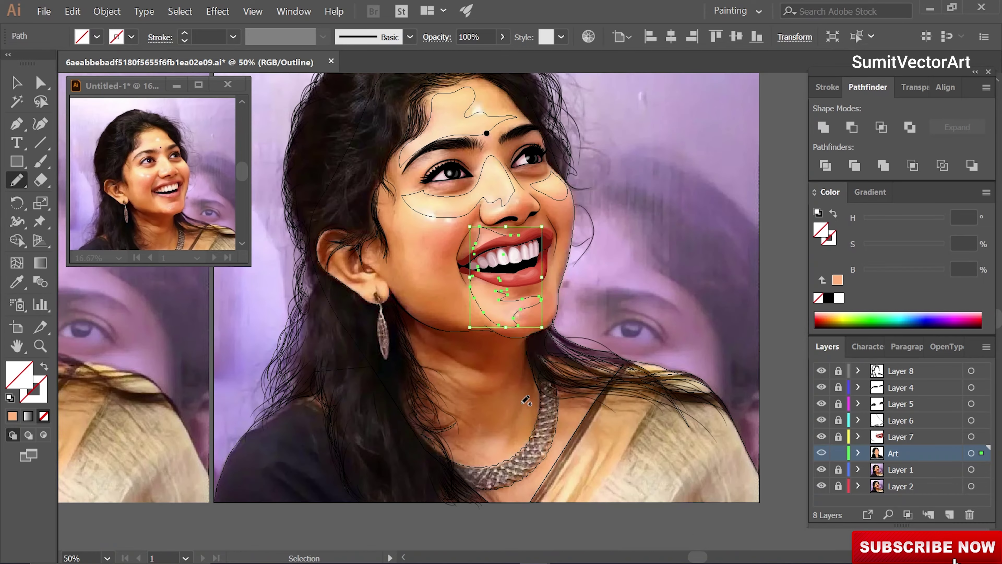
Draw a highlight shape on the chest around the necklace and cut it to the skin base with Pathfinder.
scroll(469, 384, "up", 2)
left_click_drag(610, 372, 608, 373)
key("comma")
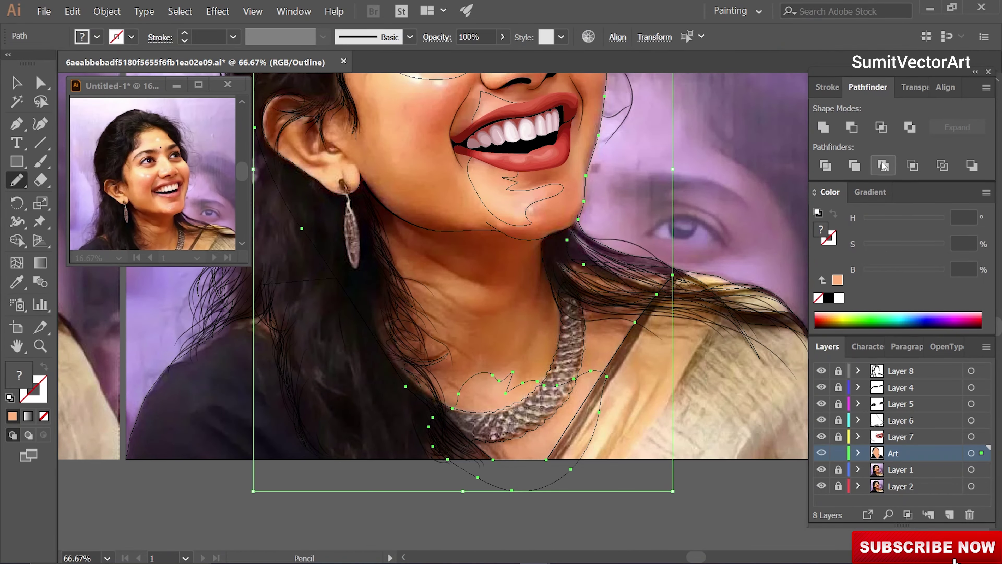
scroll(559, 378, "up", 5)
scroll(544, 364, "down", 5)
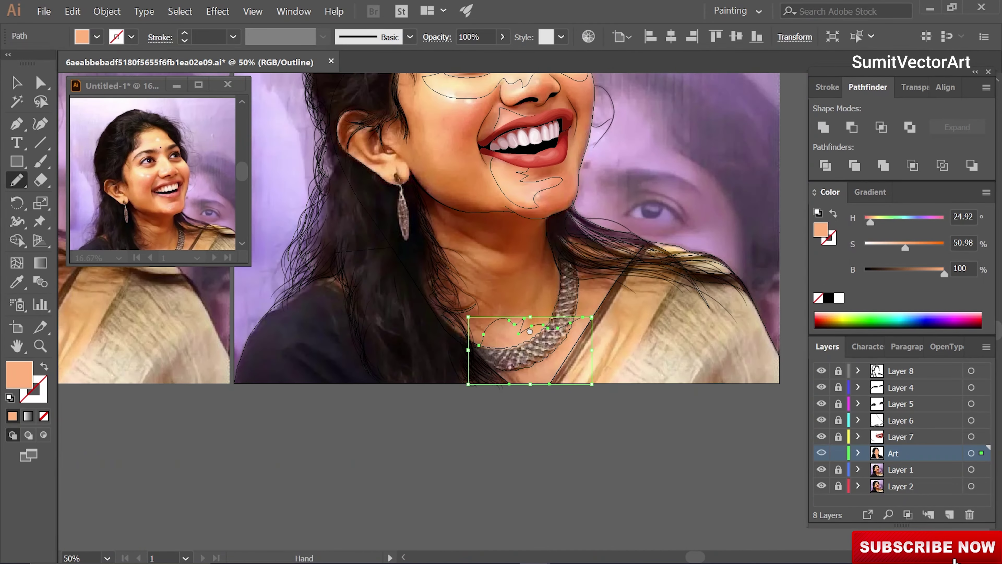
Select the skin base with all the face and chest highlight shapes and group them.
key("ctrl+minus")
key("ctrl+a")
left_click_drag(526, 279, 504, 294)
key("ctrl+y")
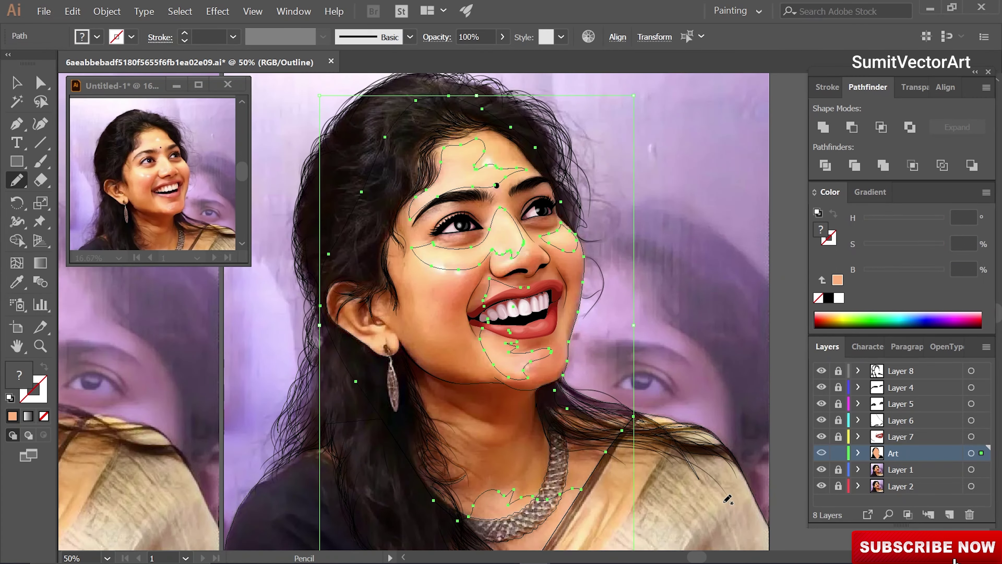
key("ctrl+g")
Hide Layer 1, fill the skin base with orange (H 20.89, S 52.94, B 100), and send it behind the hair.
left_click(822, 469)
key("ctrl+minus")
key("i")
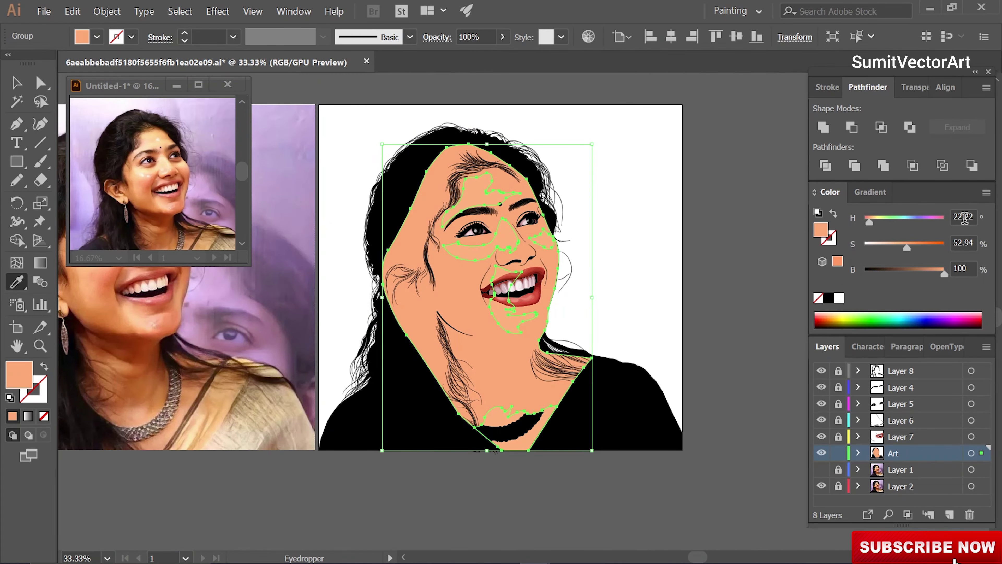
right_click(531, 252)
left_click(710, 388)
key("ctrl+shift+a")
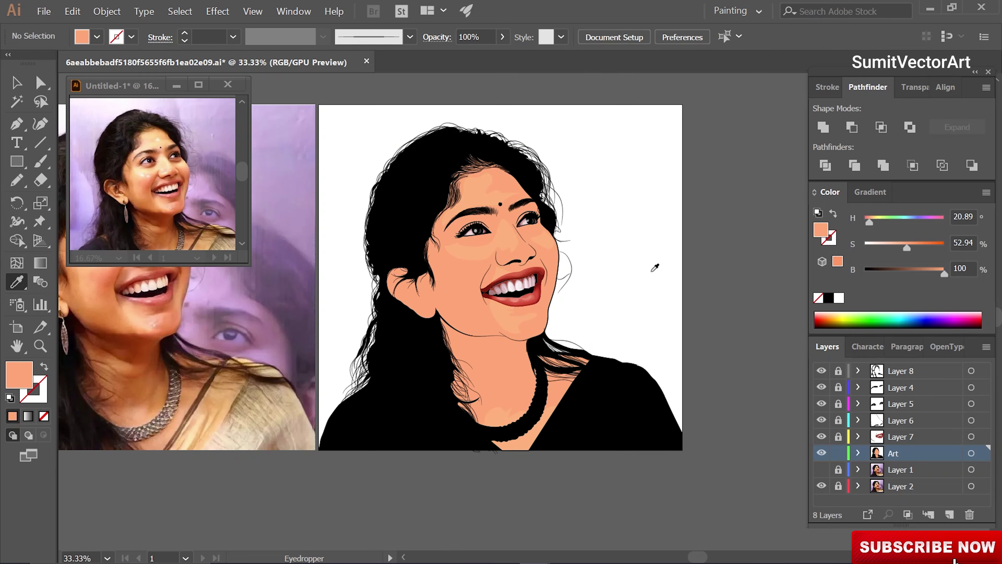
Change the skin base color to H 23.04, S 54.12, B 100 and show Layer 1 again.
key("ctrl+z")
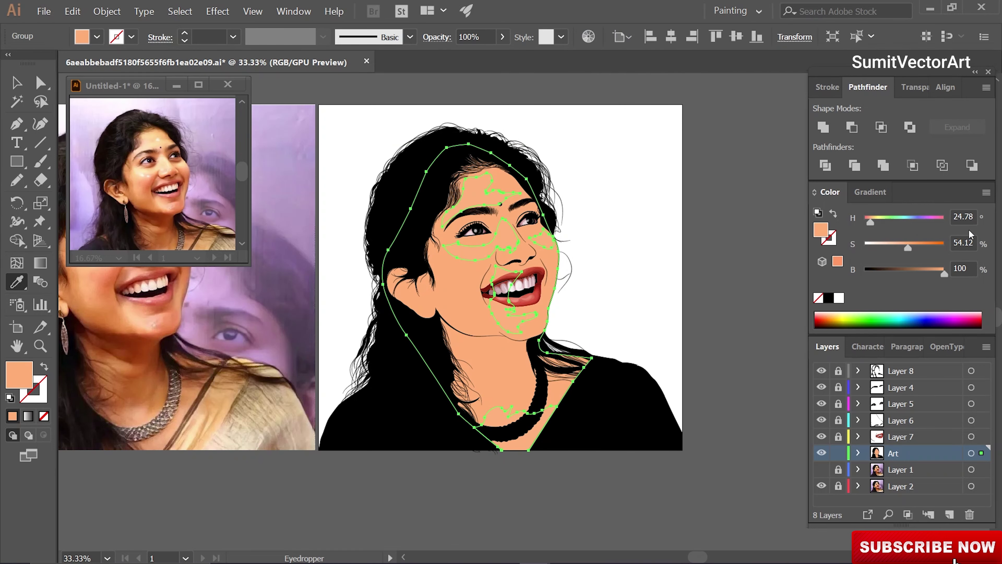
key("ctrl+shift+a")
left_click(822, 469)
Draw wider freehand contour shapes around the forehead highlight and around the near under-eye and cheek highlight.
key("ctrl+y")
key("ctrl+=")
key("ctrl+=")
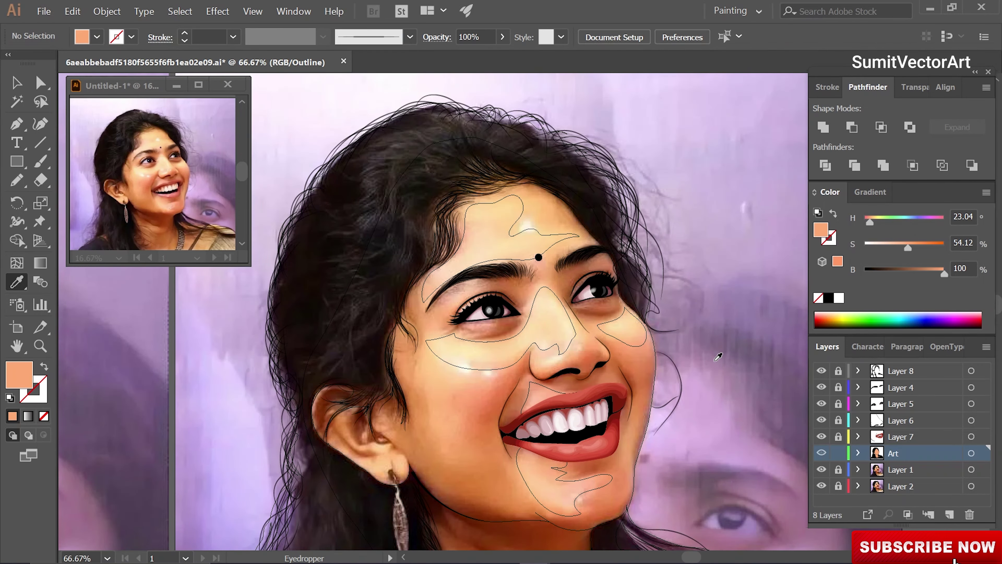
key("n")
mouse_move(529, 262)
left_mouse_down()
mouse_move(587, 239)
mouse_move(487, 200)
mouse_move(484, 263)
mouse_move(540, 258)
left_mouse_up()
left_click_drag(538, 281, 470, 335)
left_click_drag(532, 351, 532, 351)
scroll(532, 351, "up", 2)
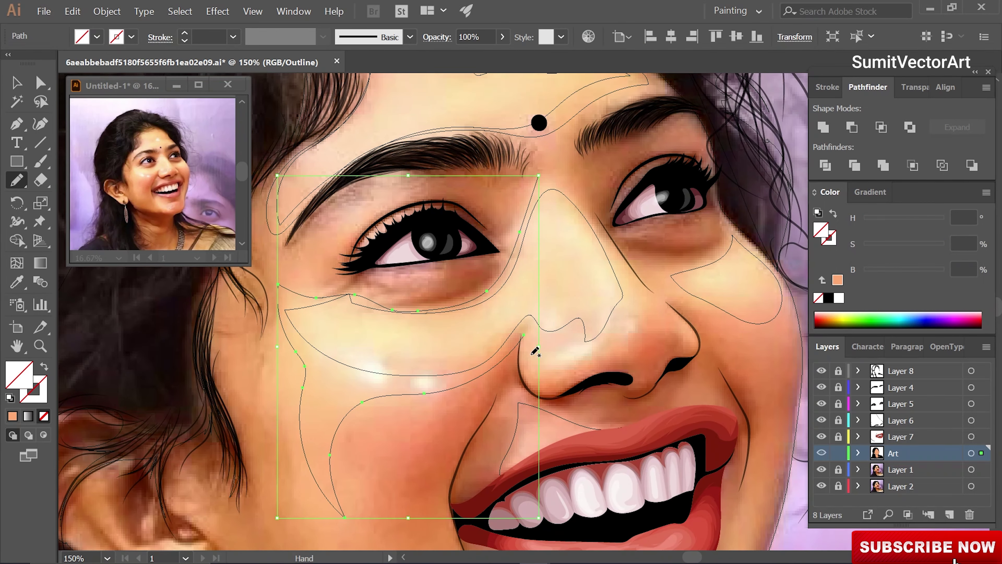
Draw wider freehand contour shapes around the chin highlight, the far cheek highlight and the chest highlight above the necklace.
left_click(566, 175, "ctrl")
scroll(566, 174, "down", 2)
scroll(496, 372, "up", 1)
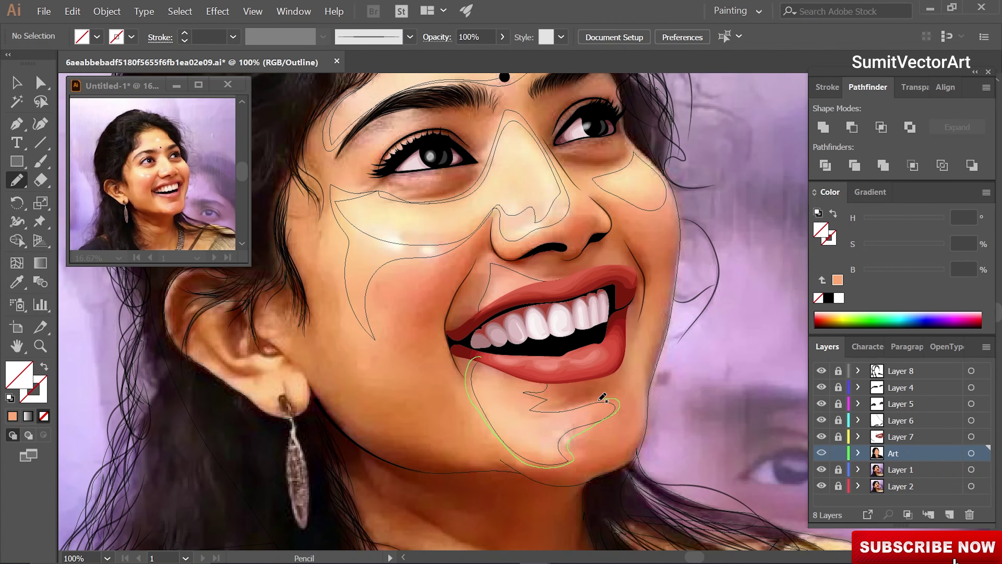
left_click(599, 356, "ctrl")
scroll(607, 284, "up", 2)
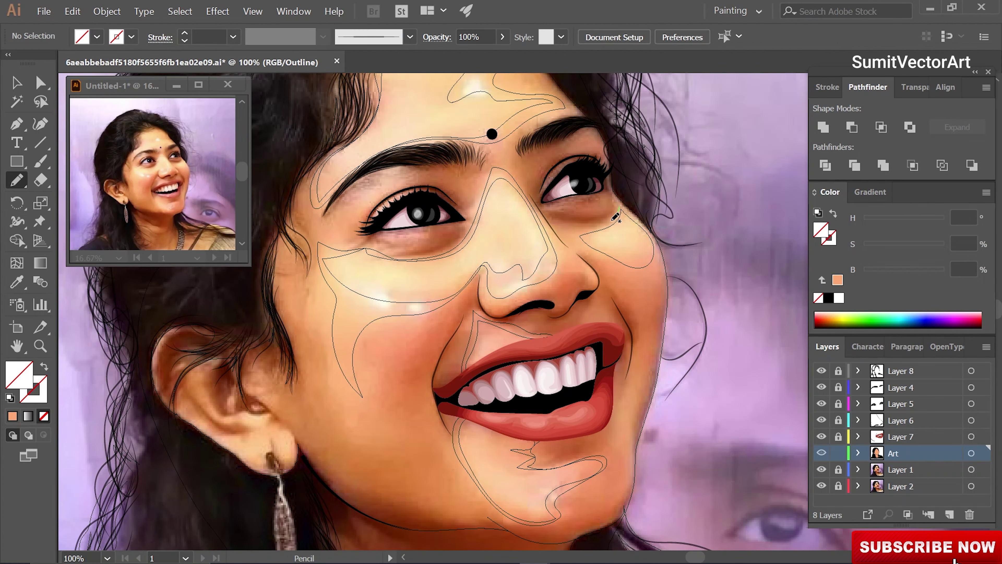
left_click(660, 254, "ctrl")
scroll(458, 437, "down", 6)
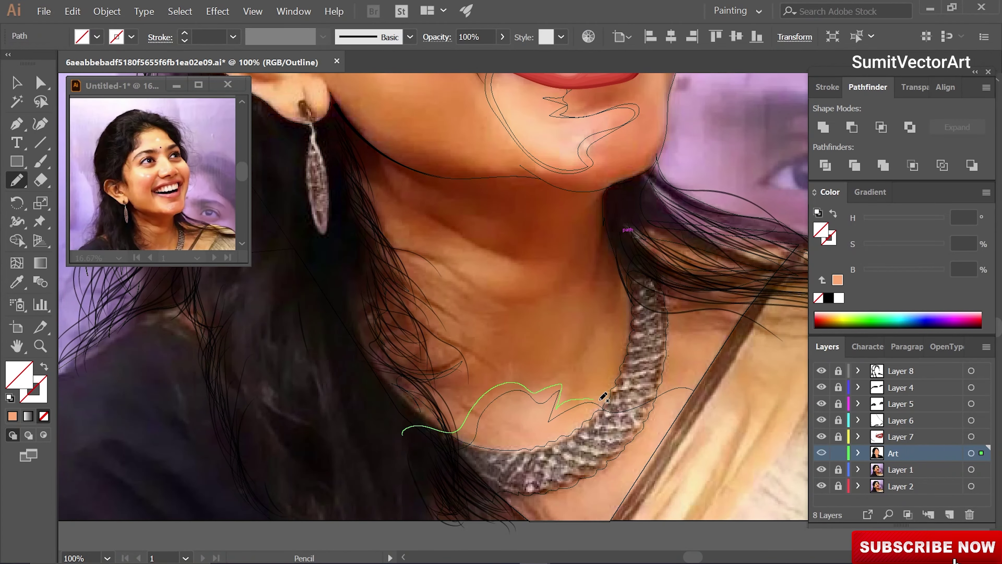
Fill the chest contour with H 24.92, S 50.98, B 100 and select the contour shapes across the face and chest.
key("ctrl+minus")
scroll(631, 379, "up", 3)
key("comma")
key("ctrl+y")
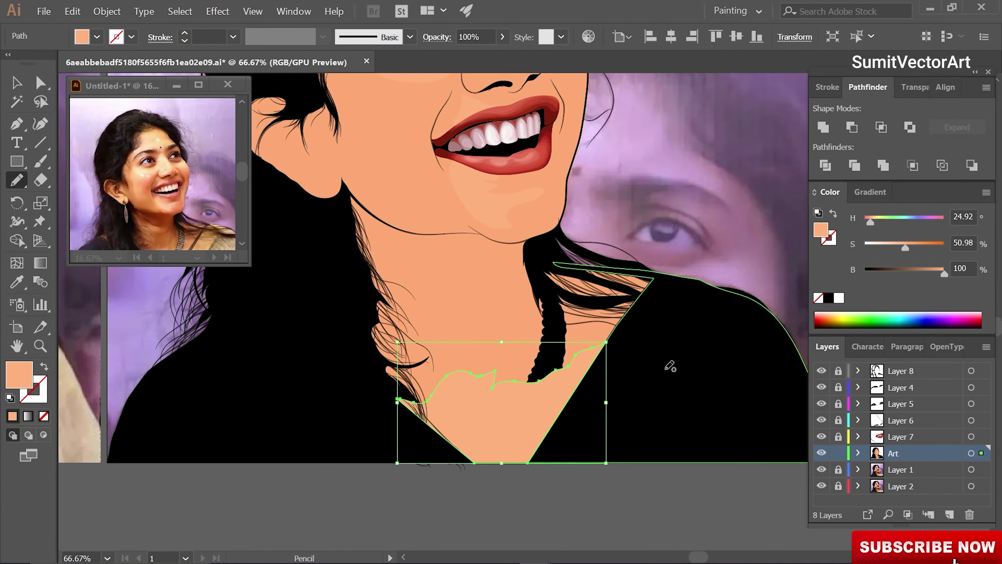
key("ctrl+y")
key("ctrl+a")
scroll(507, 148, "up", 4)
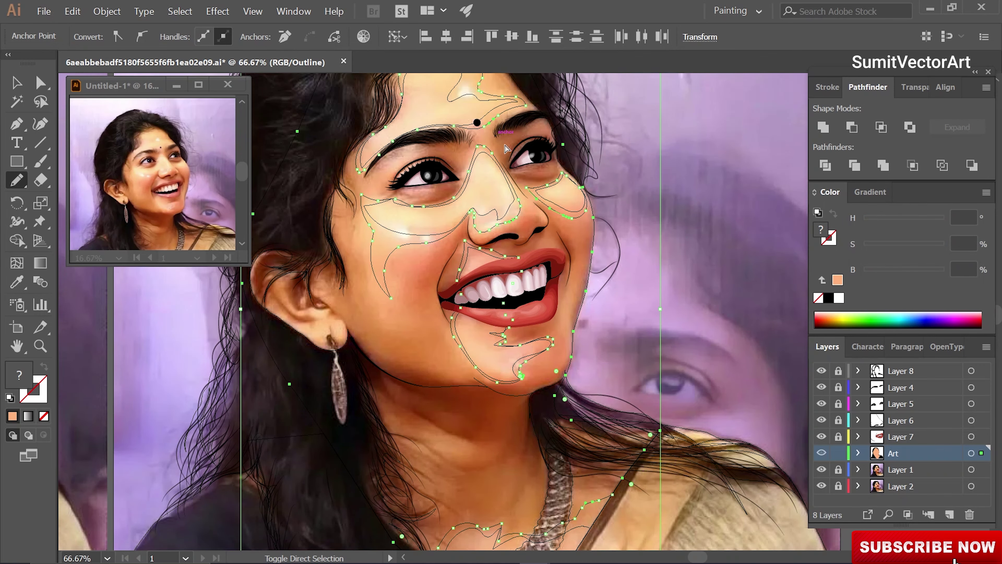
left_click(507, 149)
Hide Layer 1, fill the grouped skin shape with orange (H 23.14, S 56.68, B 96.86), and send it to the back.
key("ctrl+y")
key("ctrl+minus")
left_click(822, 469)
key("i")
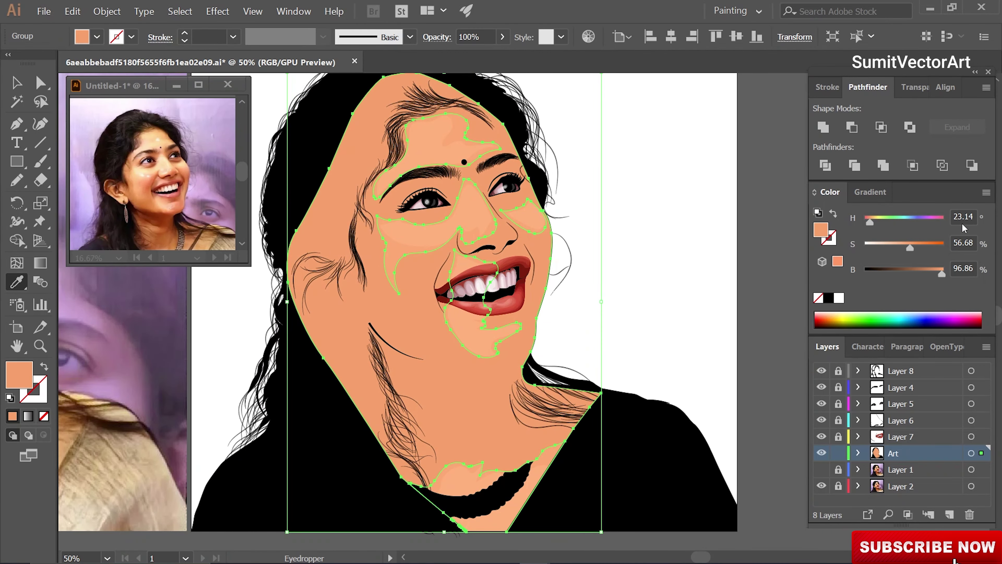
right_click(642, 225)
left_click(805, 316)
Adjust the new skin tone's color to H 21.82, S 56.75, B 98.82 and compare the portrait with the reference photo.
key("ctrl+shift+a")
key("ctrl+minus")
key("ctrl+minus")
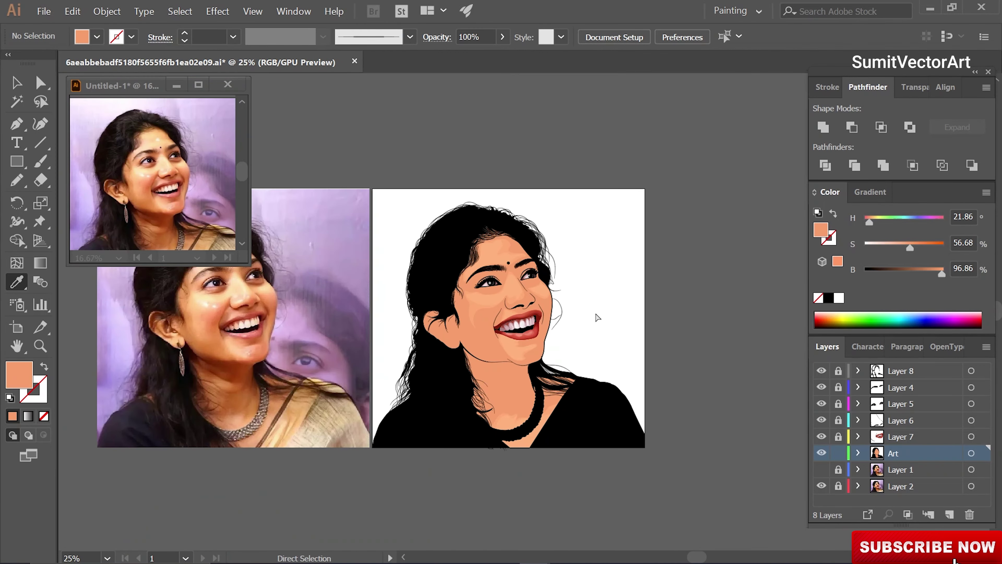
left_click_drag(598, 317, 624, 305)
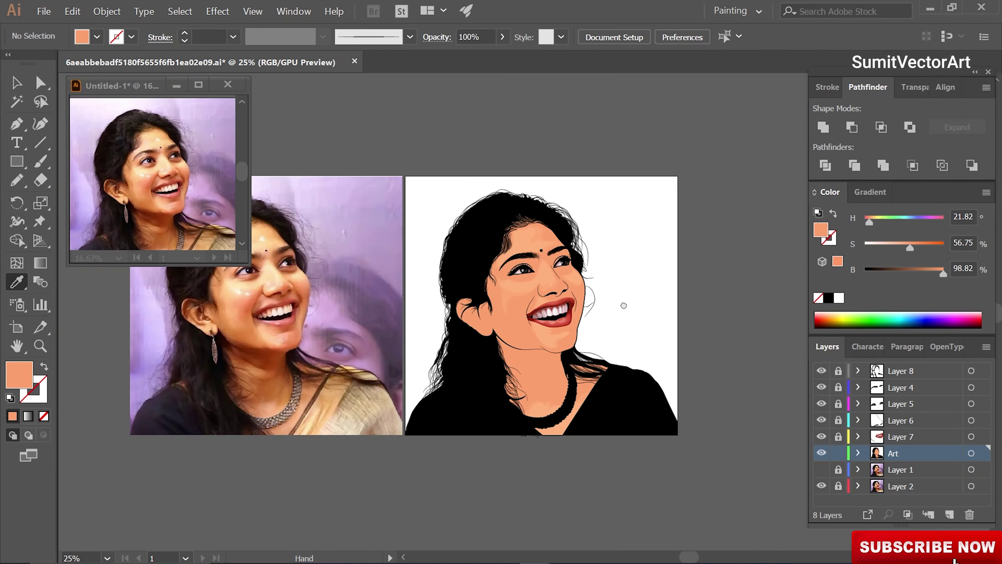
left_click_drag(624, 305, 672, 306)
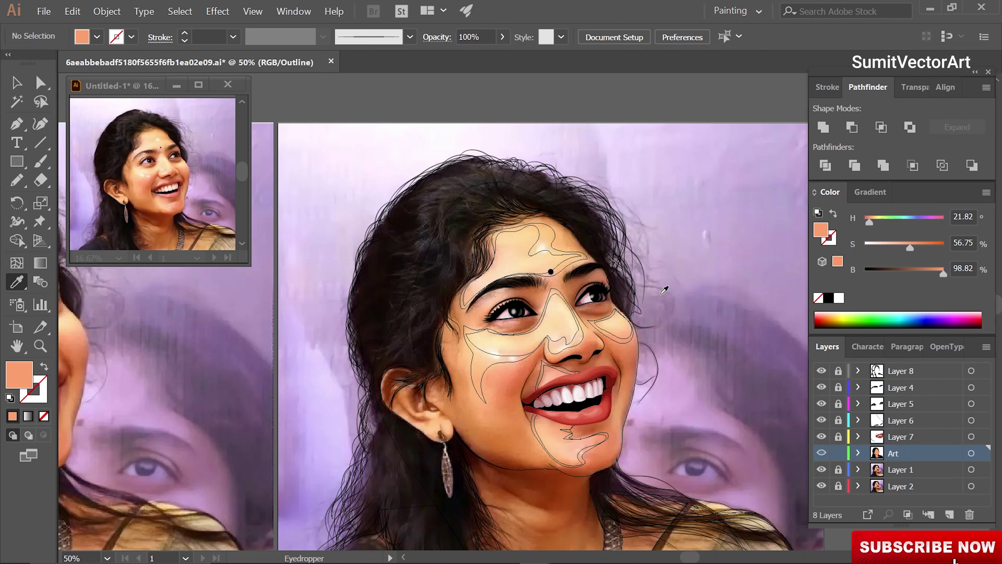
Draw a second, wider set of freehand contours around the forehead, near eye, nose and near cheek, over the reference photo.
key("ctrl+equal")
key("n")
left_click_drag(441, 238, 440, 279)
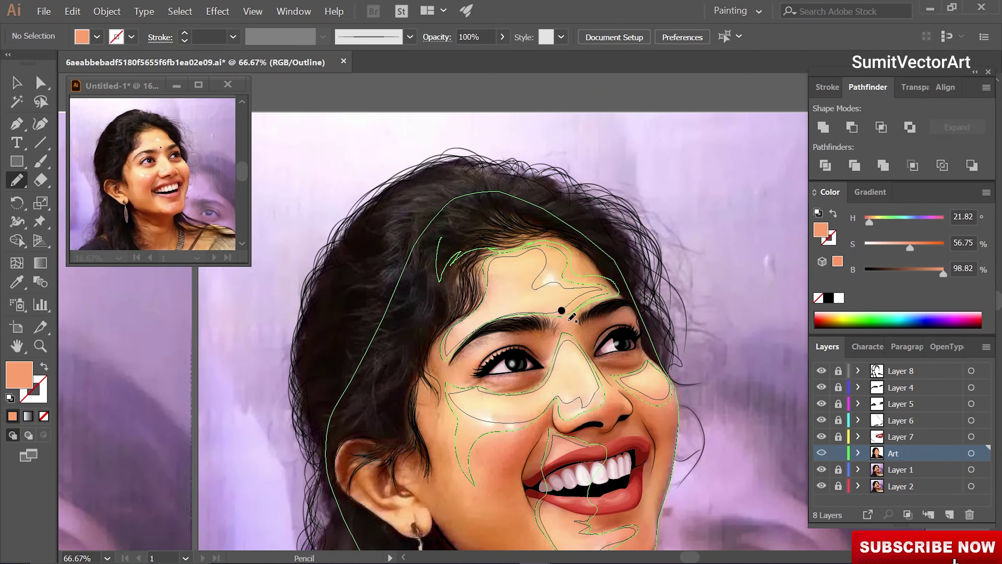
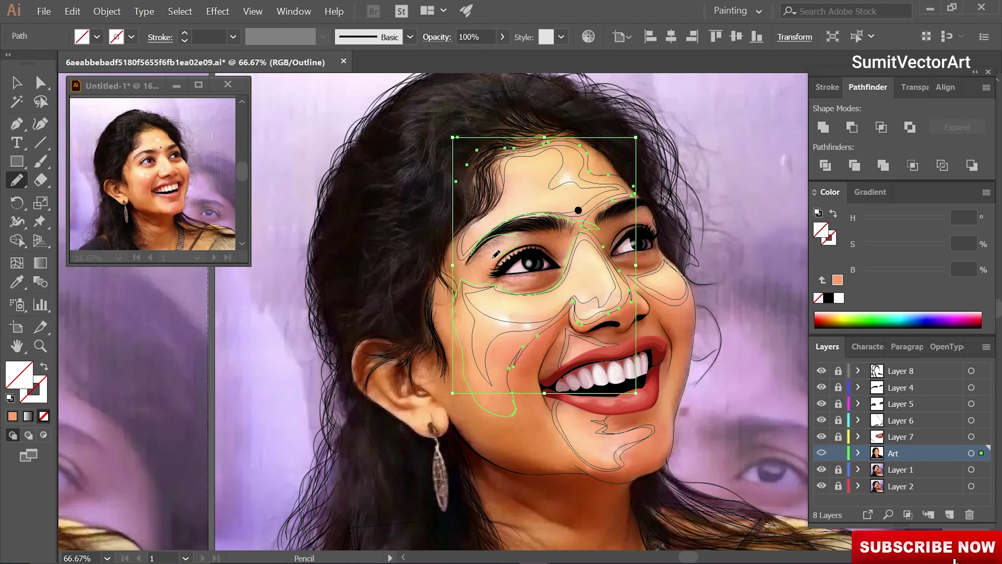
left_click_drag(431, 139, 404, 409)
Continue the wider freehand contours around the ear, neck and chest, and around the mouth and chin.
scroll(461, 457, "down", 4)
left_click_drag(461, 457, 498, 490)
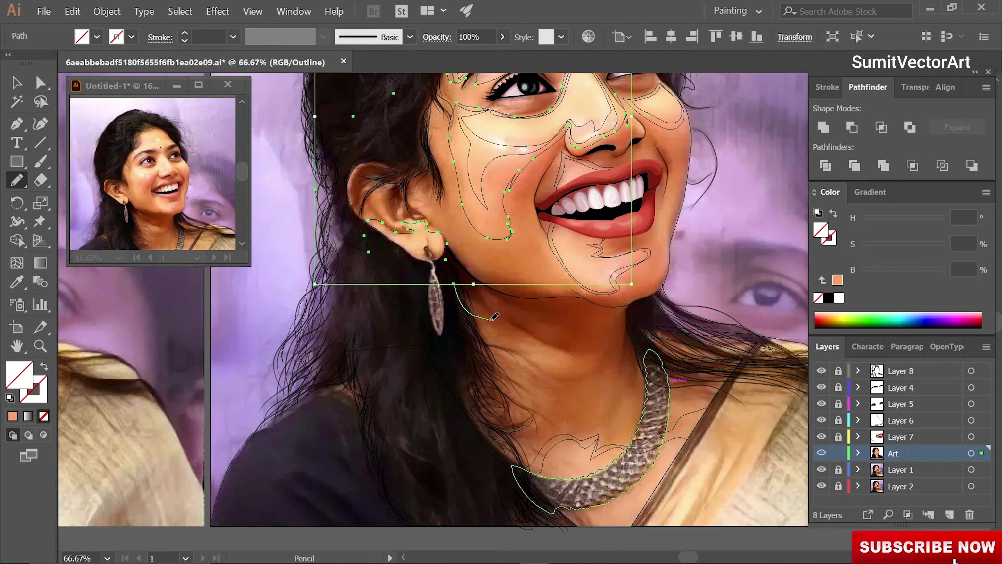
left_click_drag(452, 292, 543, 447)
left_click_drag(706, 382, 708, 379)
scroll(709, 380, "up", 3)
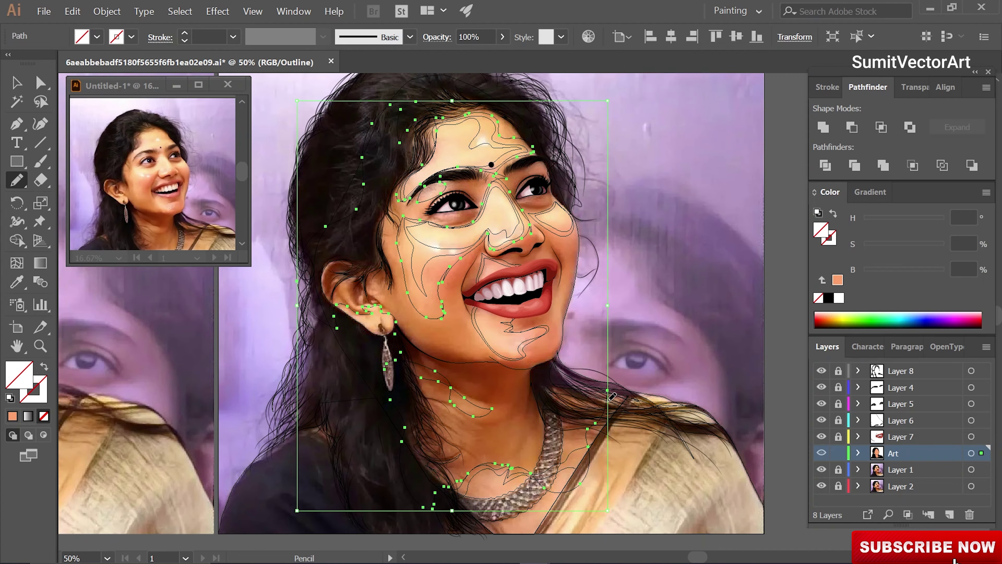
scroll(553, 301, "up", 2)
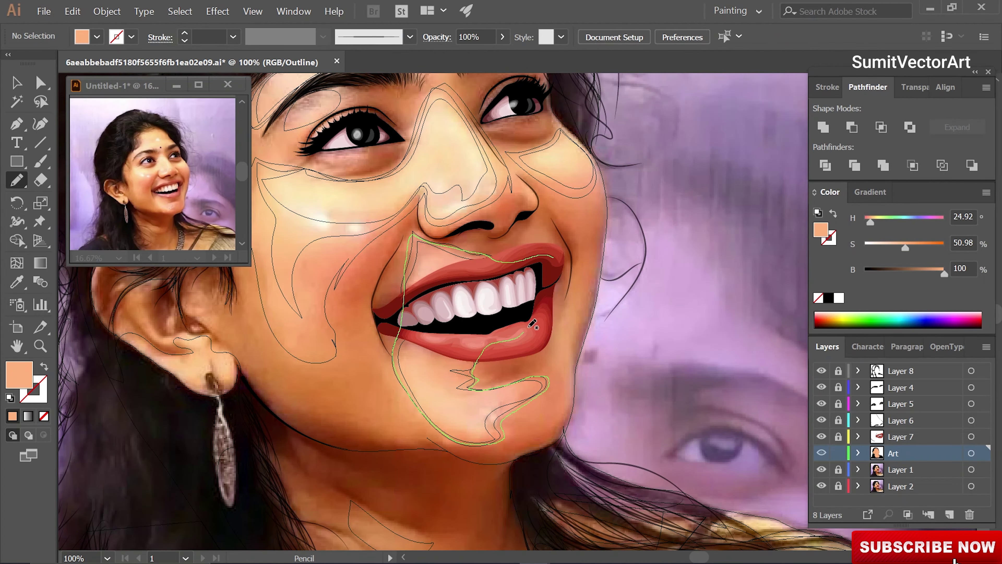
left_click_drag(532, 324, 548, 260)
left_click(594, 195, "ctrl")
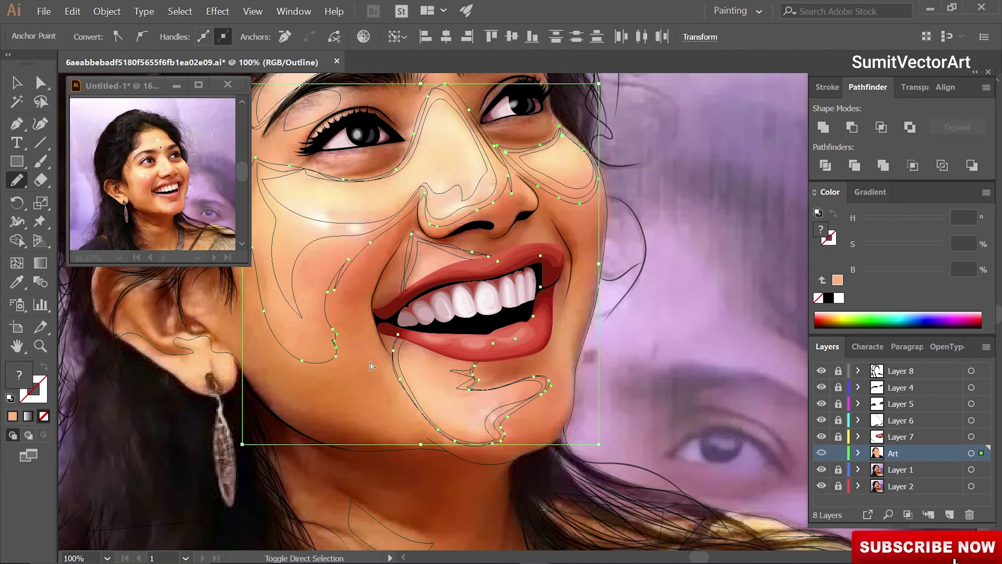
Return to the color preview, hide Layer 1 and select the inner contour skin tone shape.
key("ctrl+y")
key("ctrl+minus")
key("ctrl+minus")
key("ctrl+minus")
left_click(539, 310, "ctrl")
key("i")
left_click(821, 469)
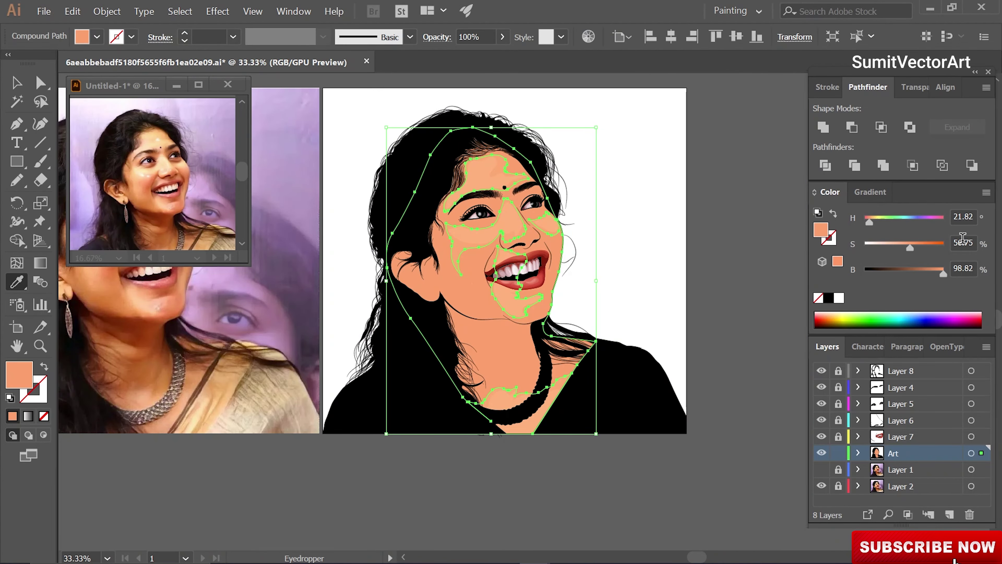
Send the inner contour skin tone to the back and set its color to H 20.14, S 57.94, B 98.82.
right_click(640, 270)
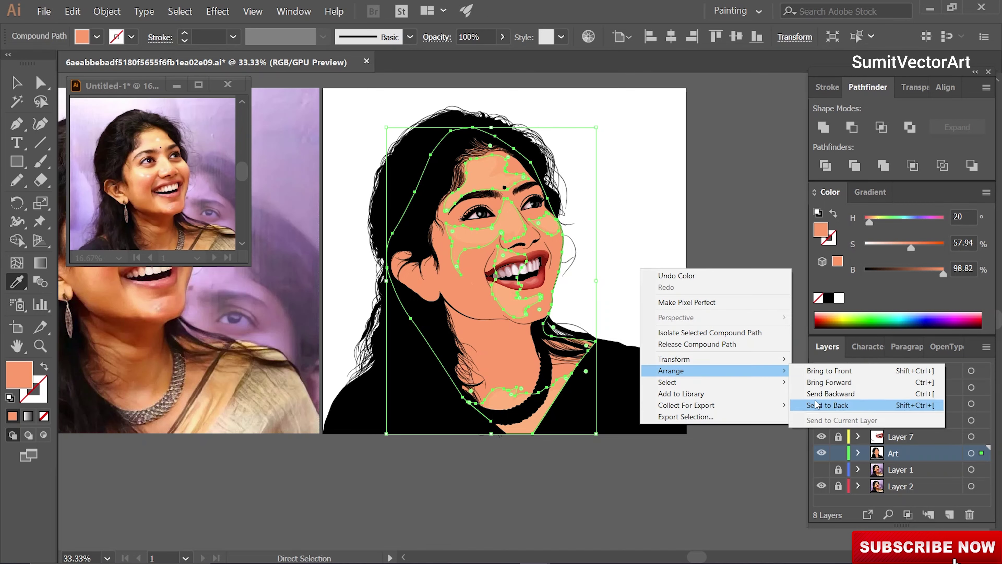
left_click(848, 412)
key("v")
left_click(486, 282)
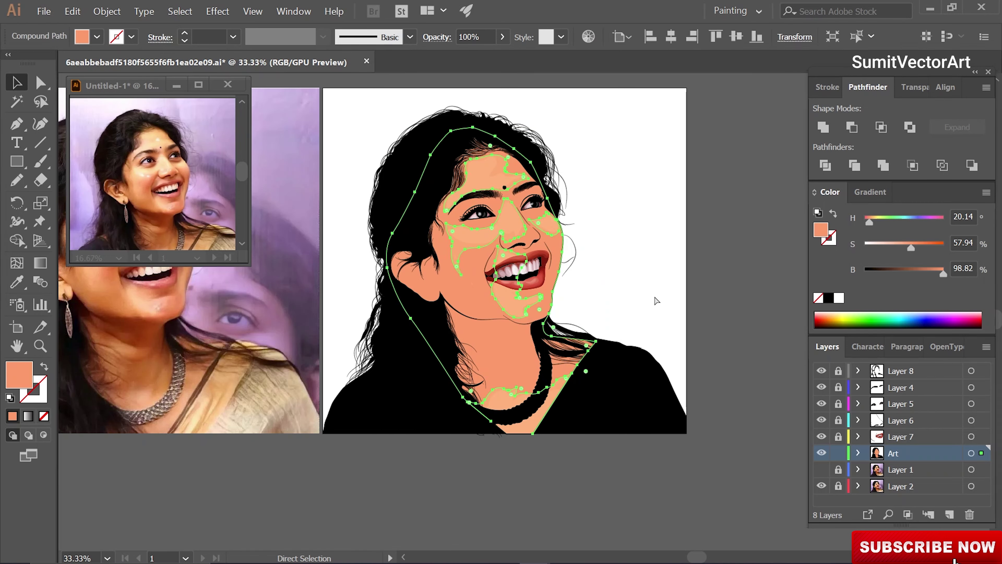
left_click(653, 303)
Fill the outer contour skin tone with H 20.78, S 61.94, B 96.86 and send it behind the hair.
left_click(524, 343)
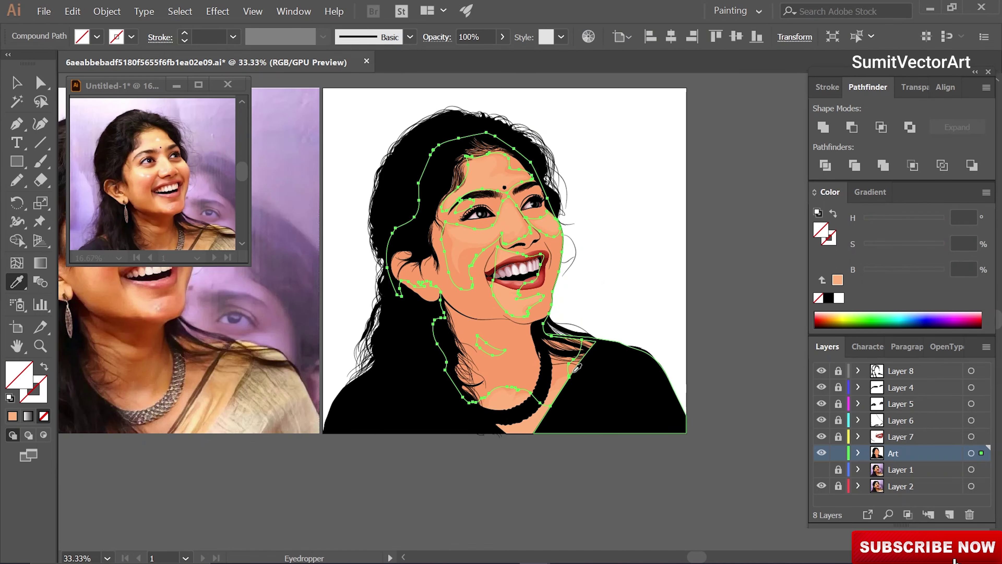
key("i")
left_click(524, 343)
right_click(682, 258)
key("Escape")
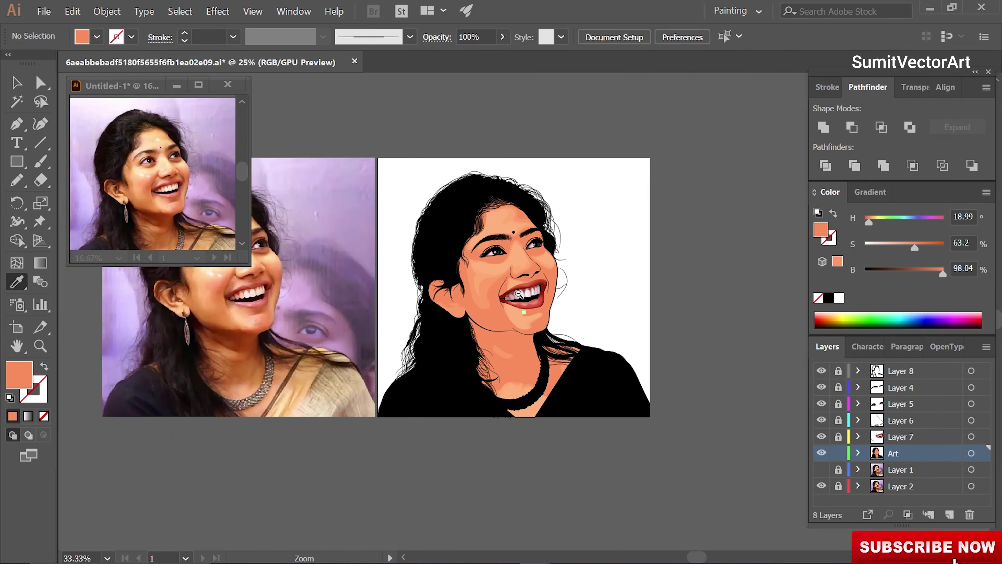
scroll(481, 237, "up", 2)
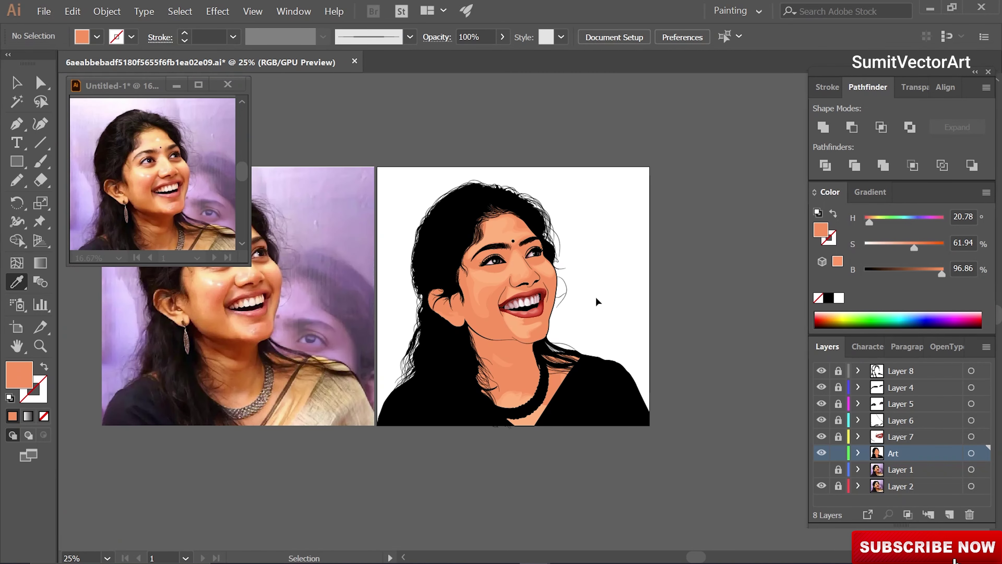
scroll(653, 295, "up", 1)
scroll(653, 295, "down", 3)
scroll(493, 331, "up", 3)
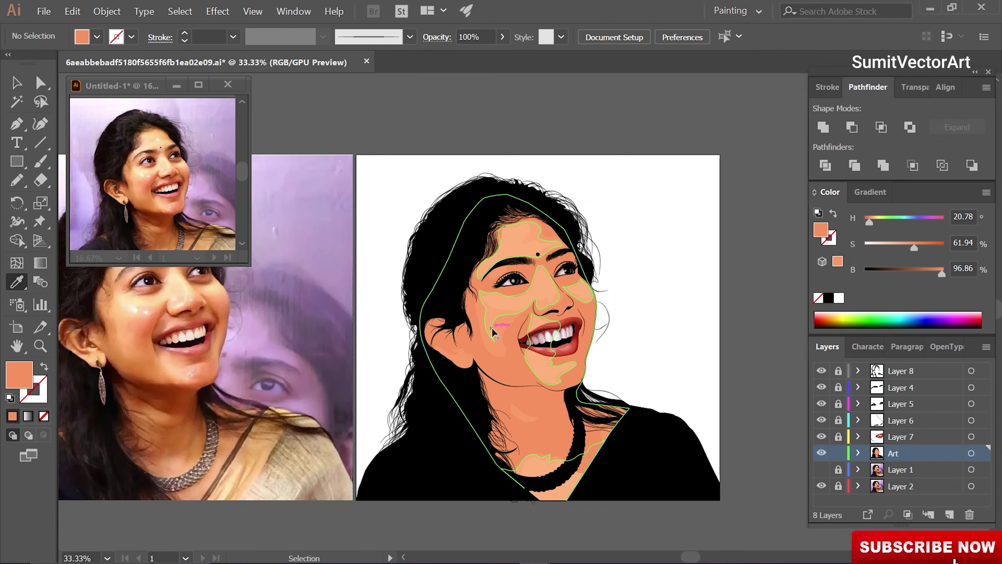
Select the inner contour skin tone, hide its selection edges and set its color to H 21.67, S 57.14, B 98.82.
key("v")
left_click(493, 331)
key("ctrl+h")
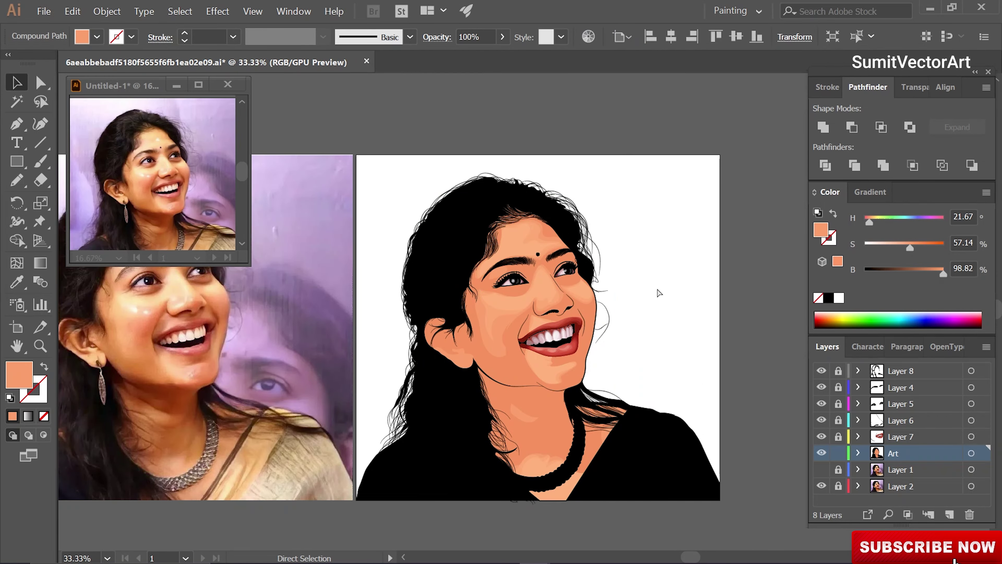
key("ctrl+h")
Change the outer contour skin tone to H 20.13, S 62, B 98.04 and deselect everything.
key("i")
key("ctrl+shift+a")
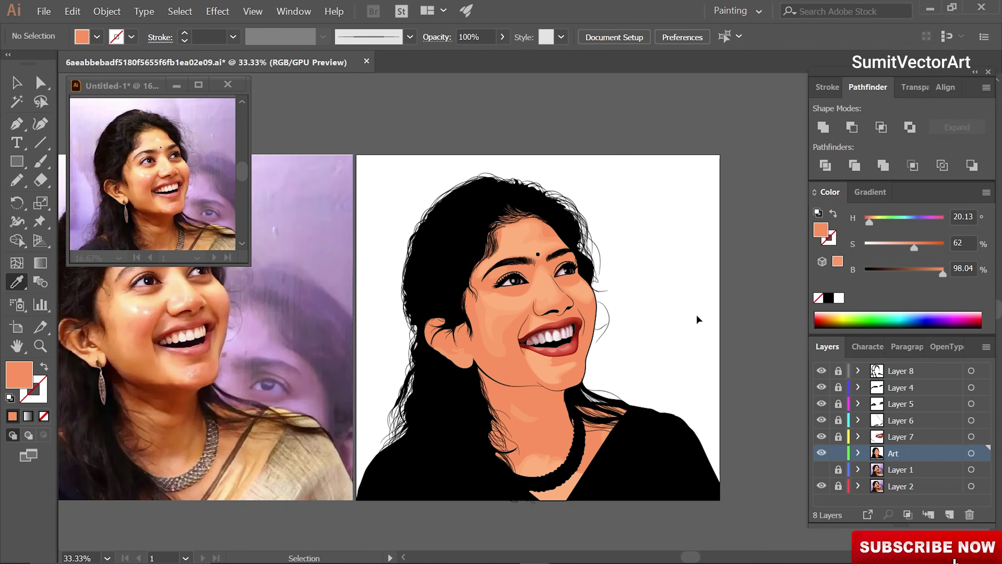
scroll(575, 309, "down", 2)
scroll(552, 302, "up", 1)
Show Layer 1 in outline view and draw a third, larger freehand contour across the forehead, face, ear, neck and chest.
left_click(521, 294)
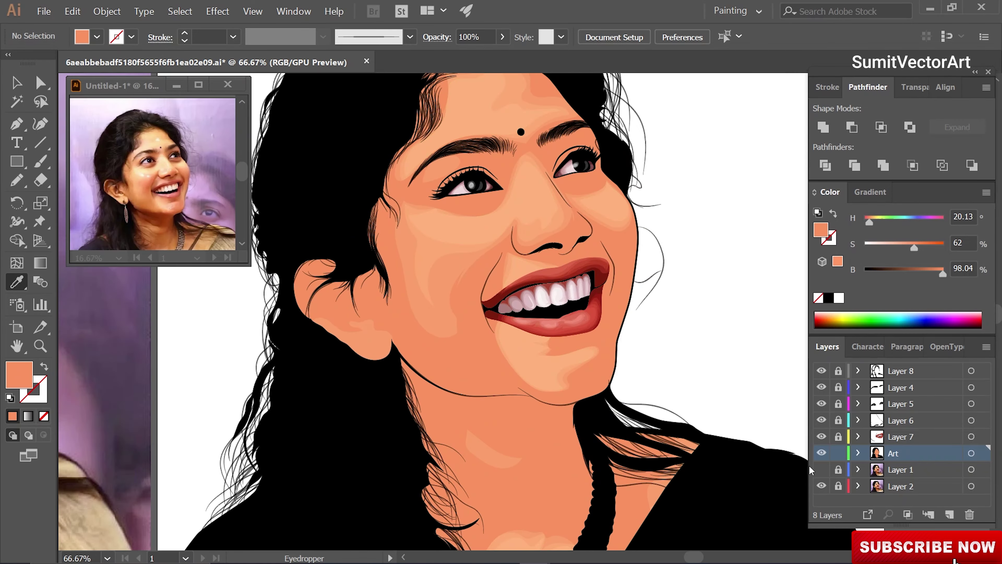
key("ctrl+y")
left_click_drag(624, 238, 652, 272)
key("n")
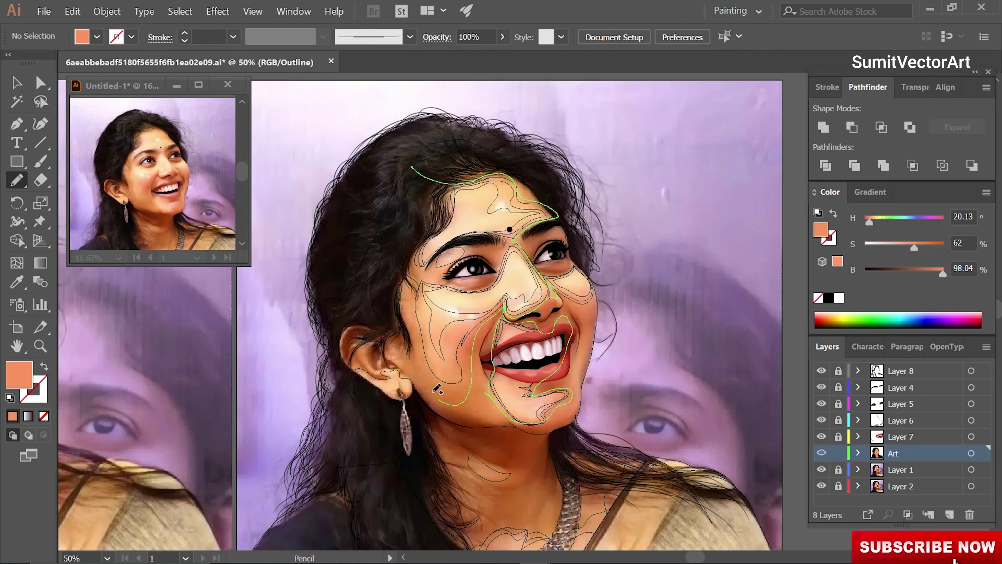
mouse_move(442, 227)
left_mouse_down()
mouse_move(323, 307)
mouse_move(366, 369)
left_mouse_up()
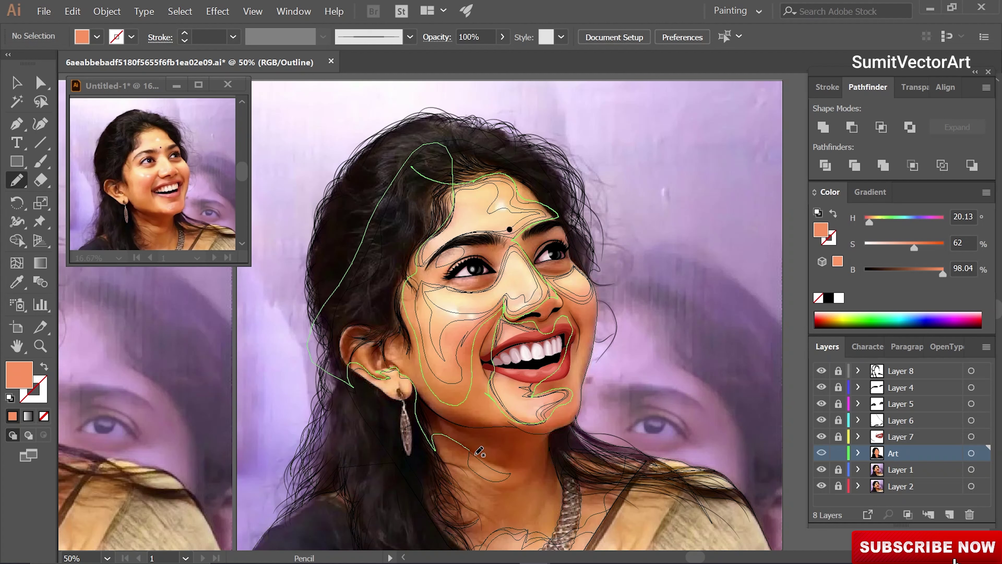
left_click_drag(489, 516, 489, 513)
scroll(439, 434, "down", 3)
left_click(650, 264, "ctrl")
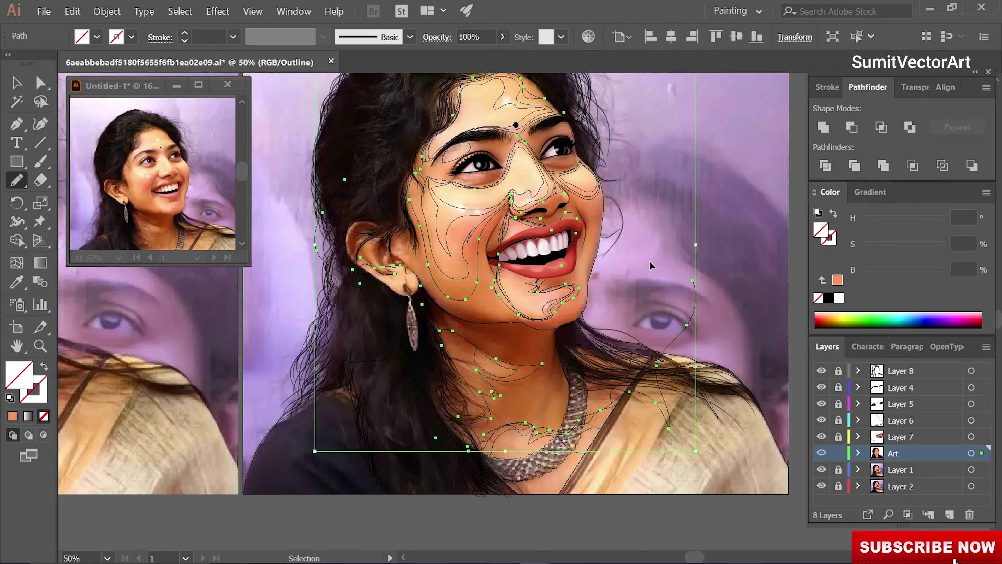
Draw a freehand contour around the far cheek highlight and group it with the larger face and neck contour.
key("ctrl+minus")
left_click(625, 389, "ctrl")
left_click(515, 331, "ctrl")
left_click(515, 331, "ctrl")
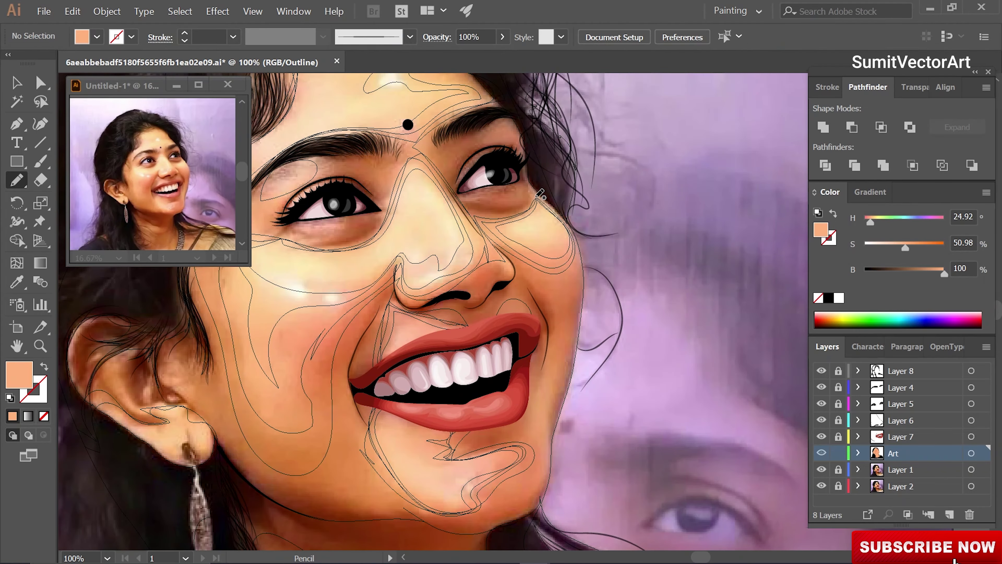
left_click_drag(567, 288, 567, 287)
key("ctrl+minus")
key("slash")
key("ctrl+minus")
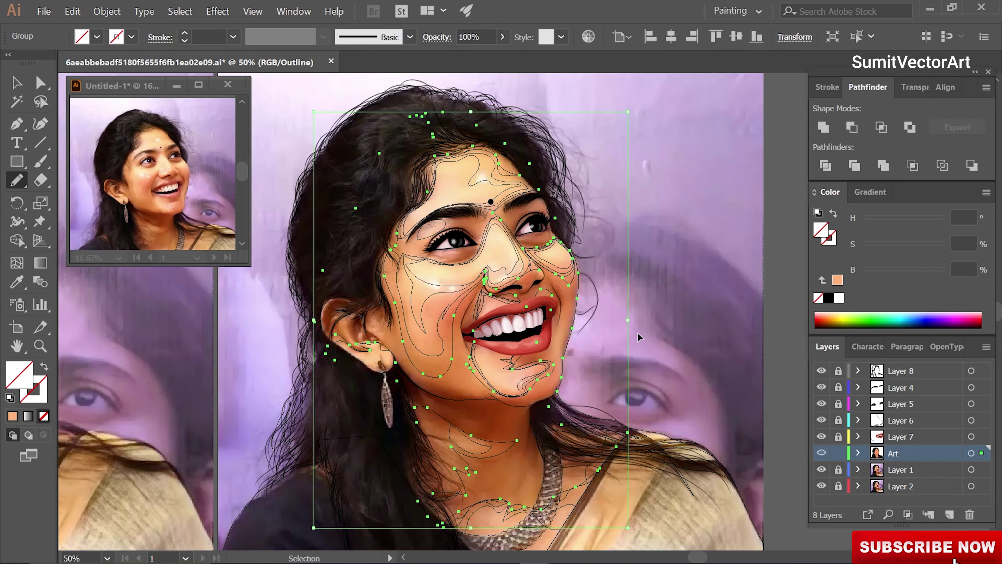
Draw a freehand contour around the near eye and eyebrow.
key("ctrl+plus")
left_click_drag(480, 204, 481, 204)
left_click(481, 204, "ctrl")
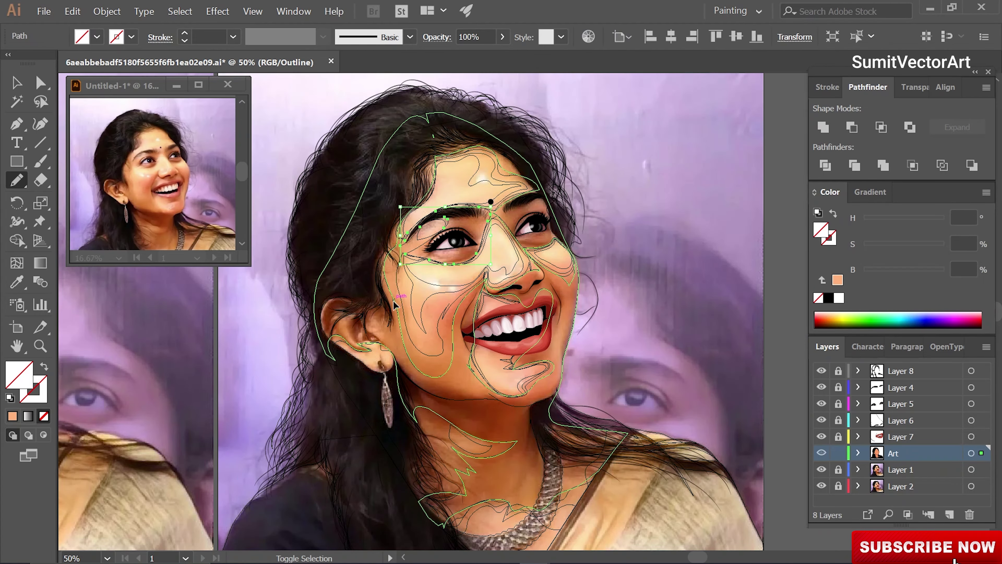
Hide Layer 1, fill the larger contour group with H 20.13, S 62, B 98.04, and send it behind the lighter skin tones.
key("ctrl+minus")
key("ctrl+y")
key("i")
left_click(821, 469)
key("ctrl+plus")
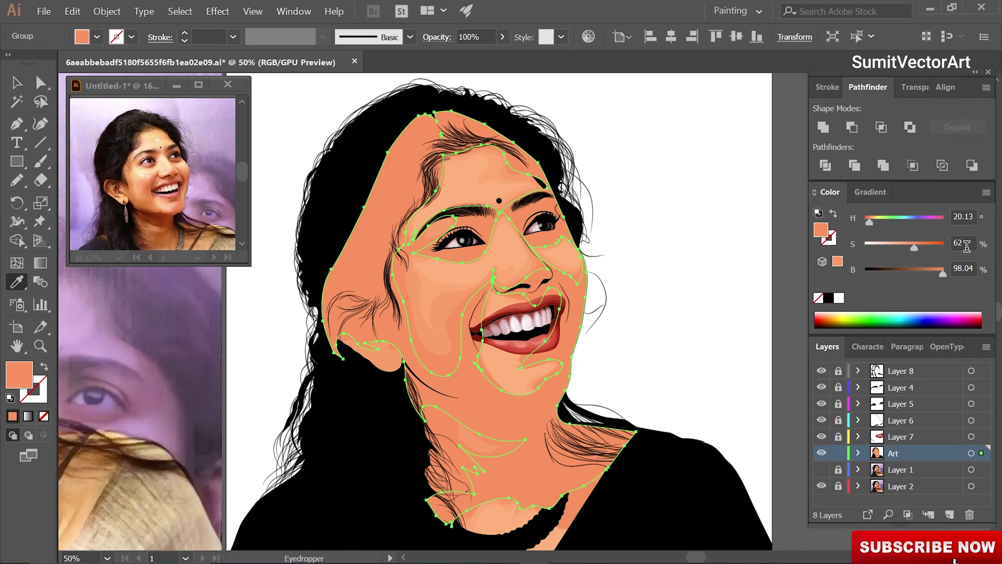
left_click(826, 316)
key("v")
left_click(459, 354)
left_click(459, 278)
key("ctrl+shift+a")
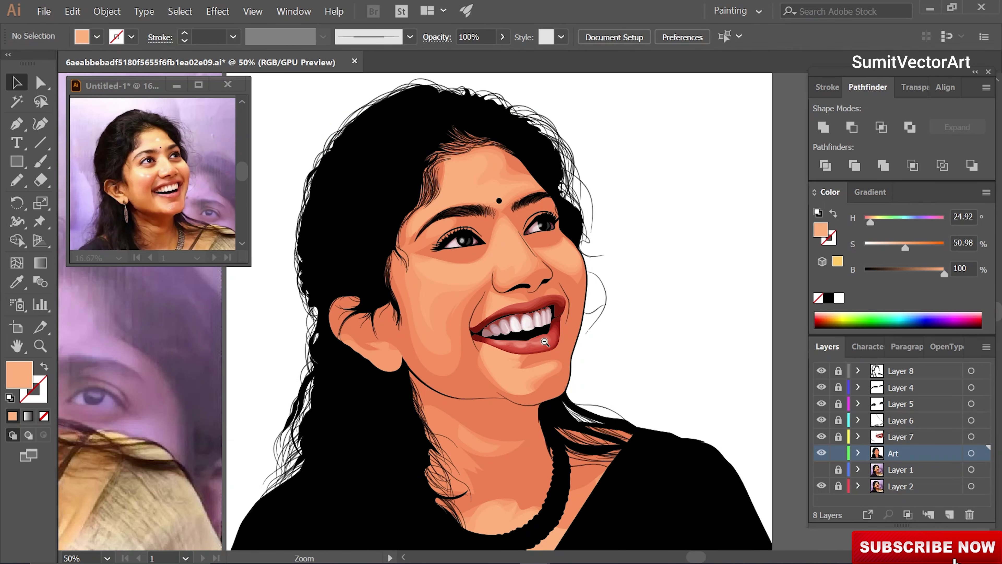
Set the near-eye contour's fill to a deeper orange (H 17.96, S 65.42, B 94.12).
left_click(545, 342)
key("ctrl+plus")
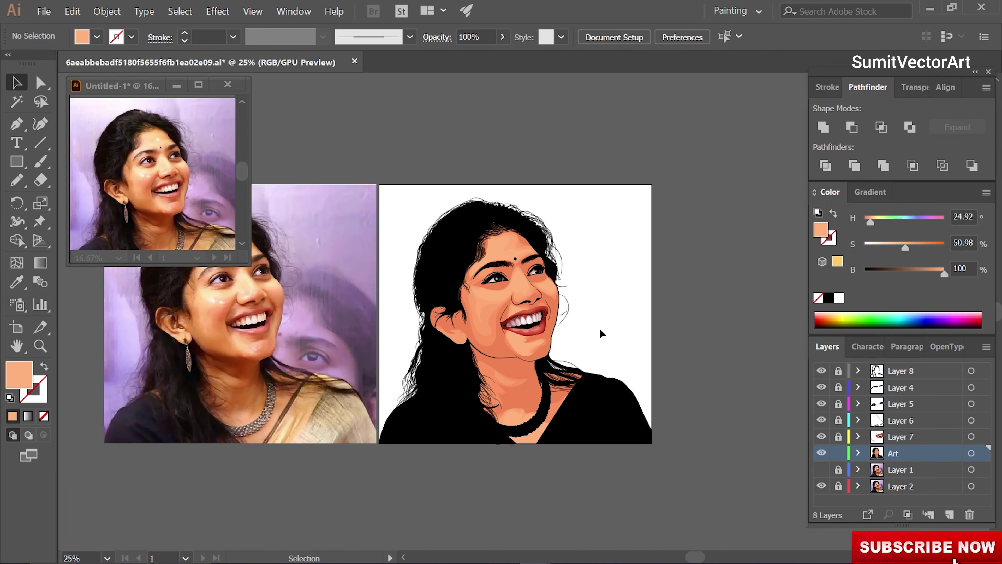
key("ctrl+z")
right_click(639, 320)
key("Escape")
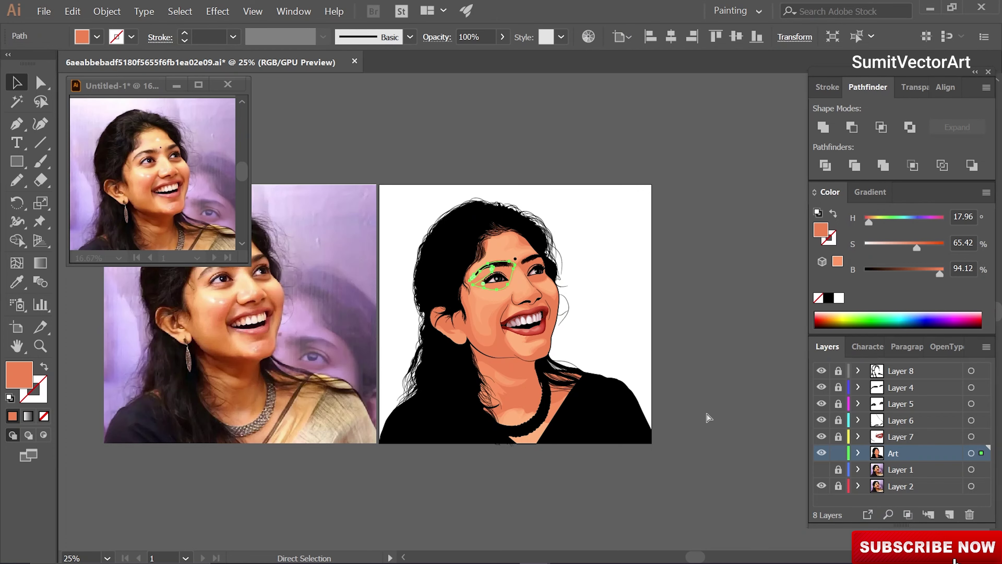
Clear the selection, show the Layer 1 reference photo and display the Art layer as outlines.
key("v")
key("ctrl+plus")
key("ctrl+plus")
key("ctrl+plus")
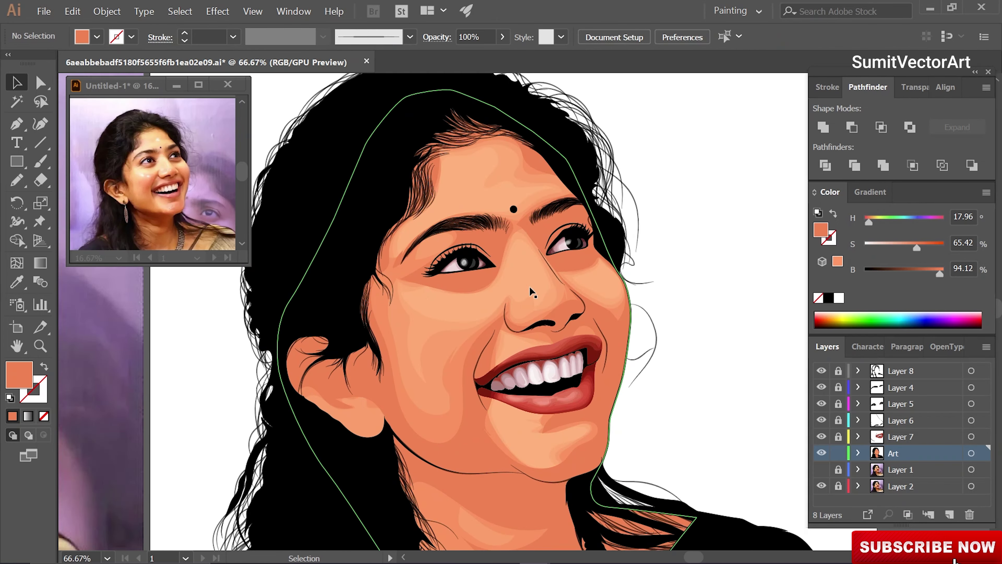
key("ctrl+a")
key("ctrl+shift+a")
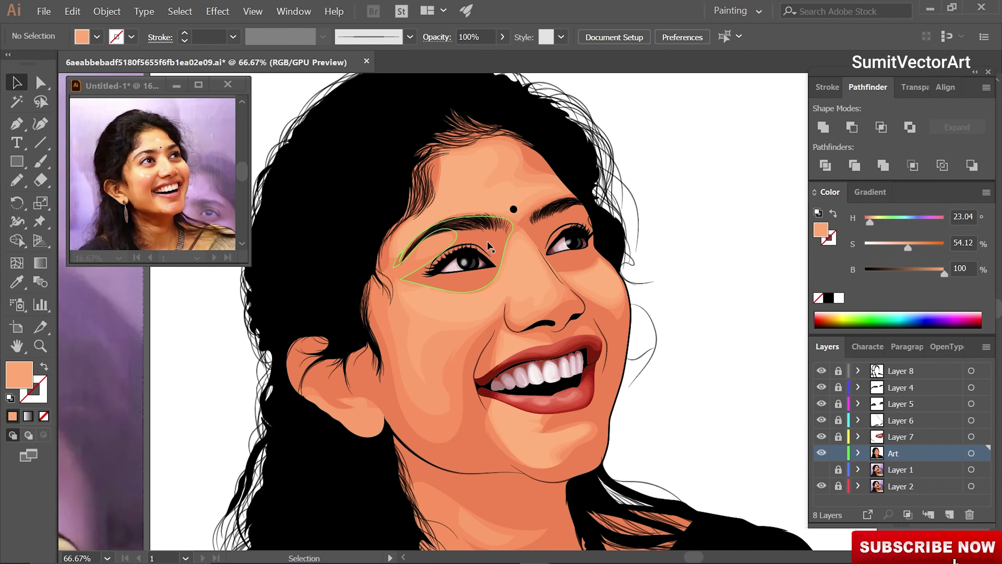
key("ctrl+minus")
key("ctrl+minus")
left_click(821, 469)
key("ctrl+y")
key("ctrl+plus")
key("ctrl+plus")
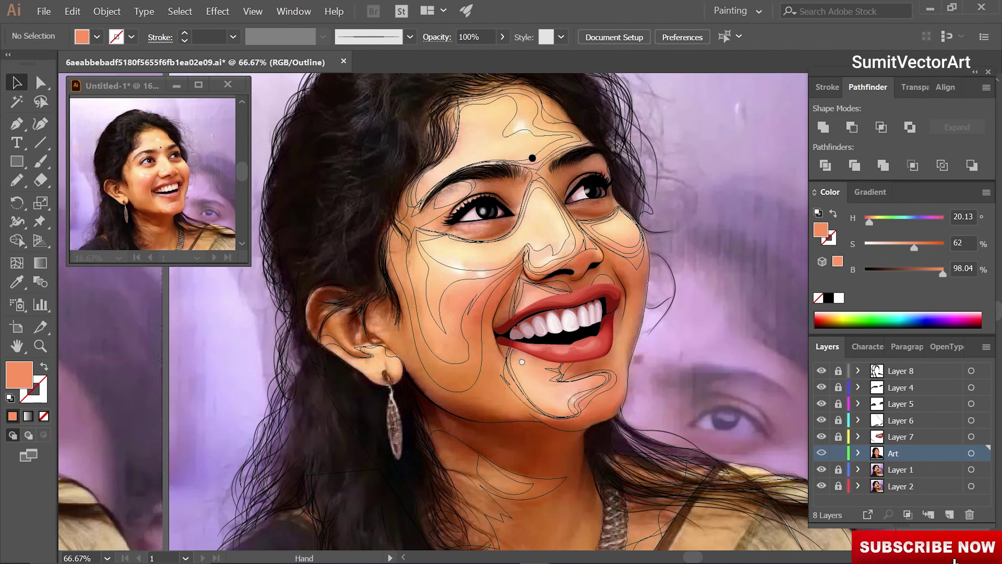
Draw freehand contours with the Pencil tool along the hairline, ear, jawline and far cheek.
key("n")
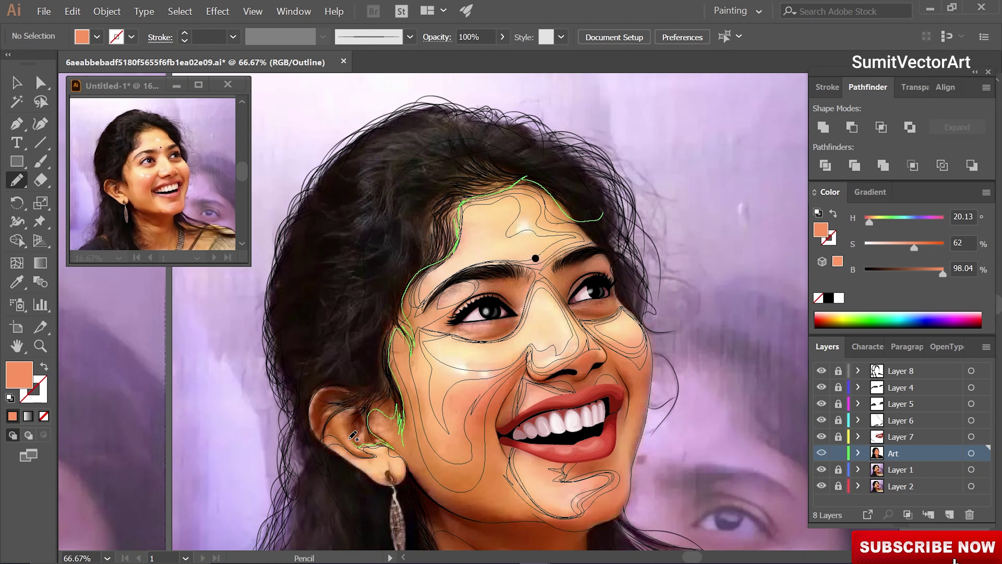
left_click_drag(323, 428, 372, 497)
left_click_drag(373, 496, 385, 382)
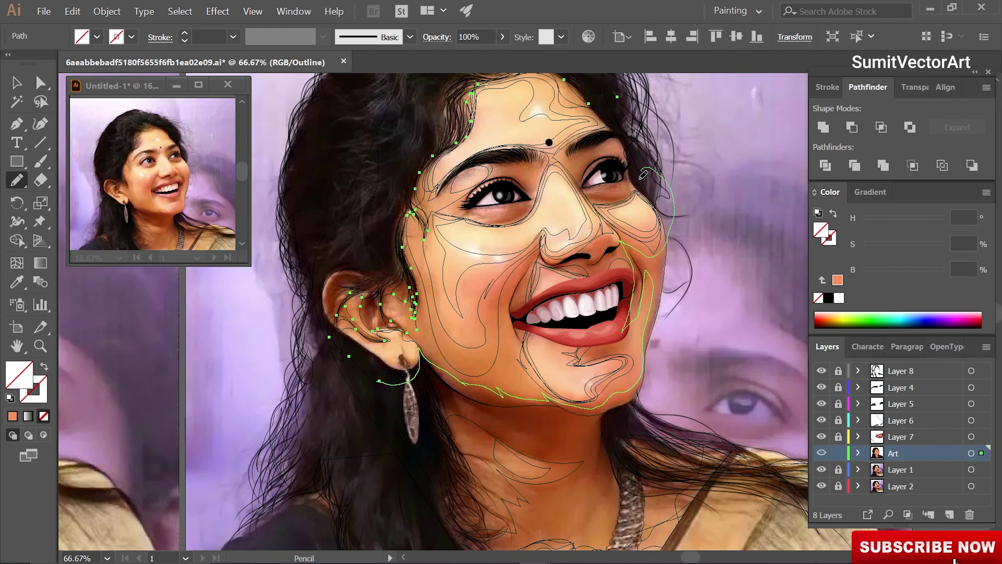
left_click_drag(680, 377, 697, 313)
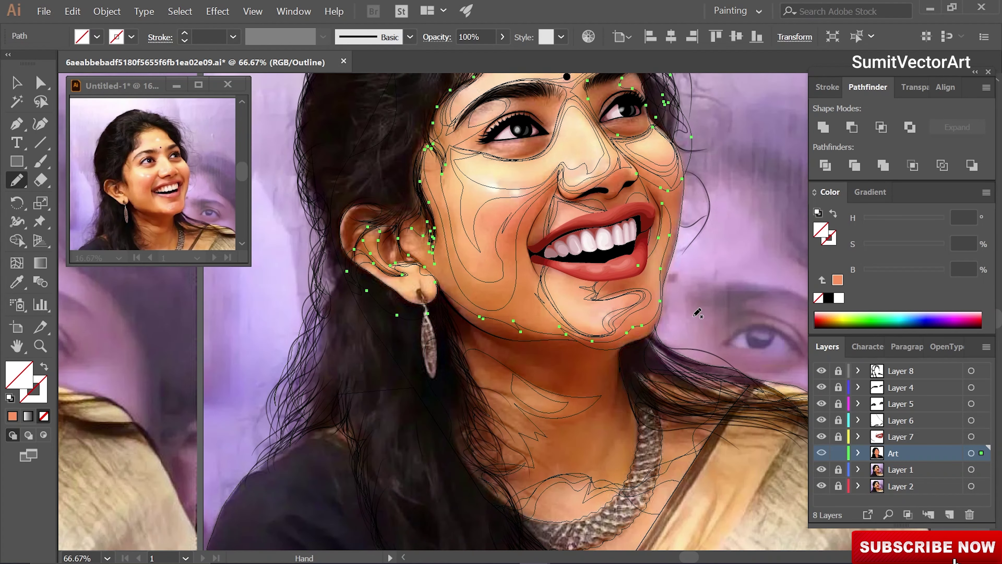
scroll(439, 256, "up", 4)
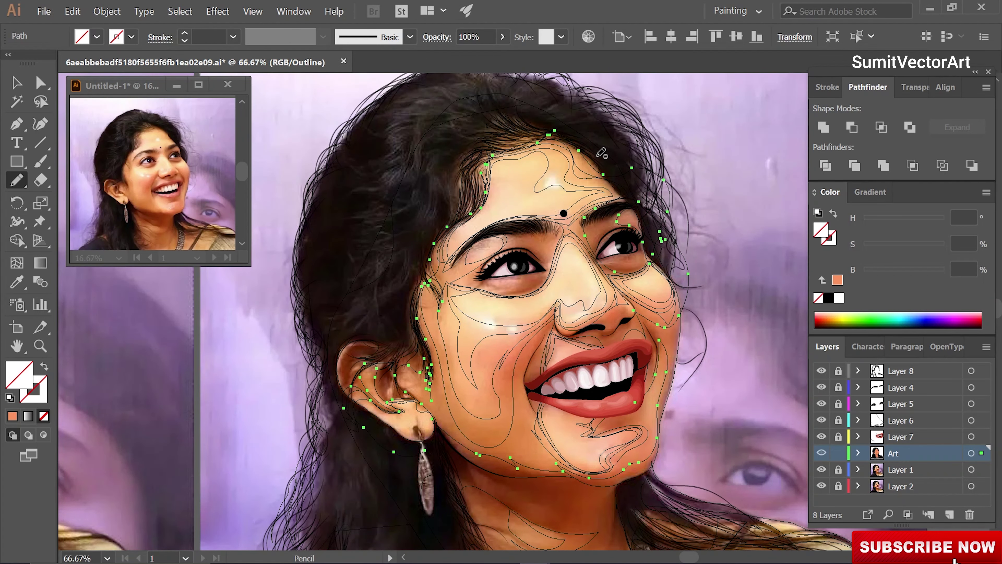
Draw freehand contours around the far eye, the neck highlights and the collarbone area.
scroll(383, 376, "down", 2)
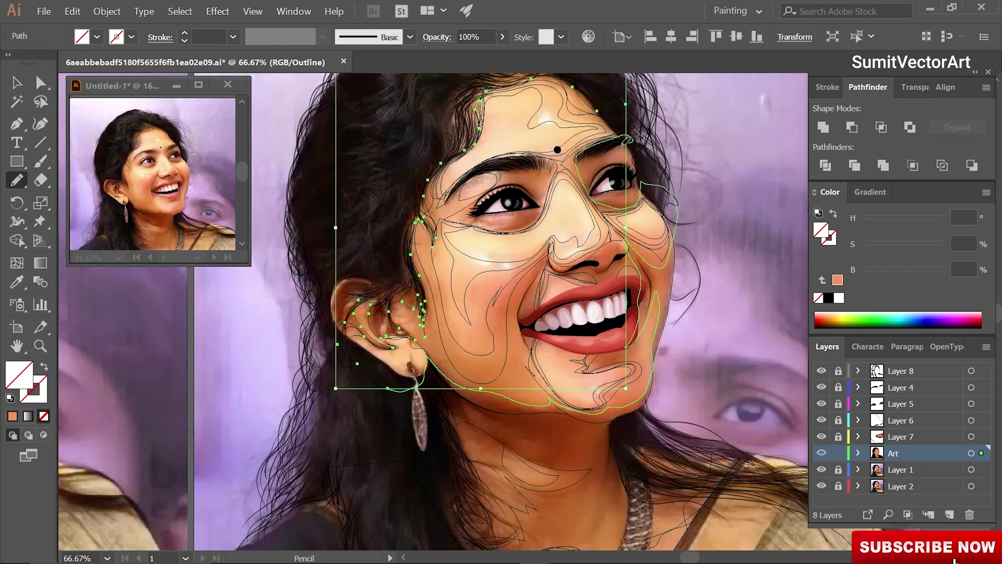
scroll(636, 330, "down", 1)
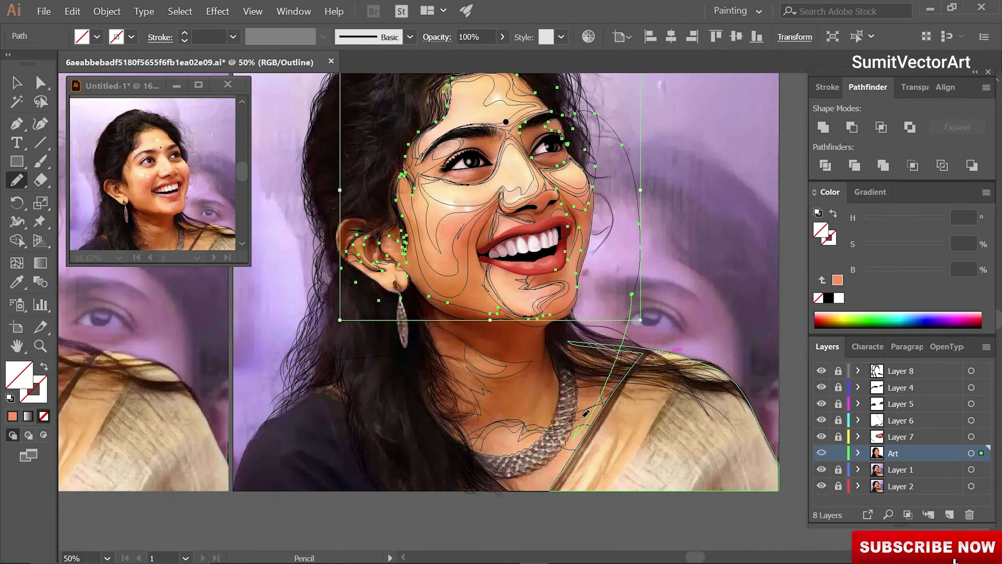
left_click_drag(455, 390, 385, 413)
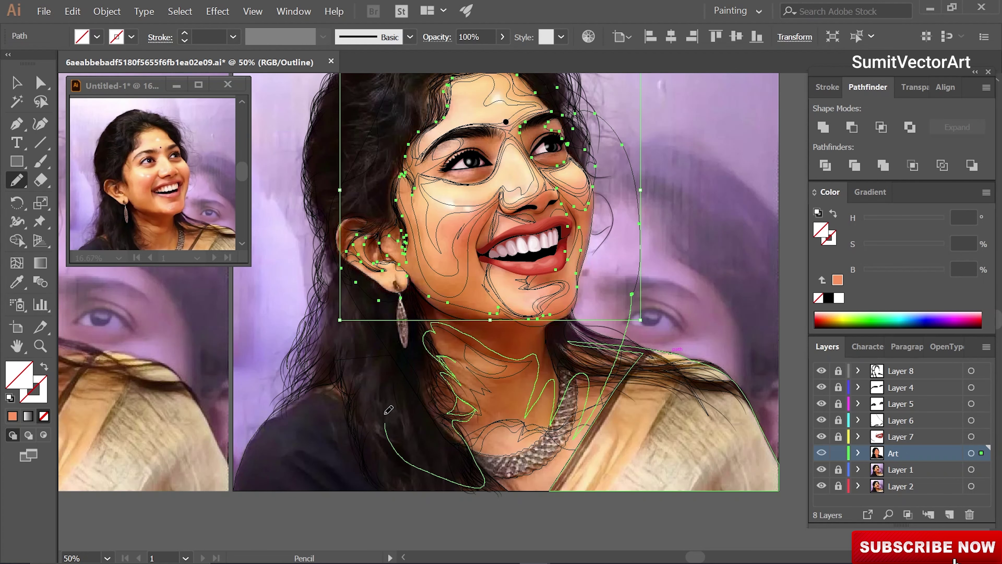
Return the Art layer to preview and reshape the grouped contour's upper edge to reach the forehead hairline.
key("ctrl+y")
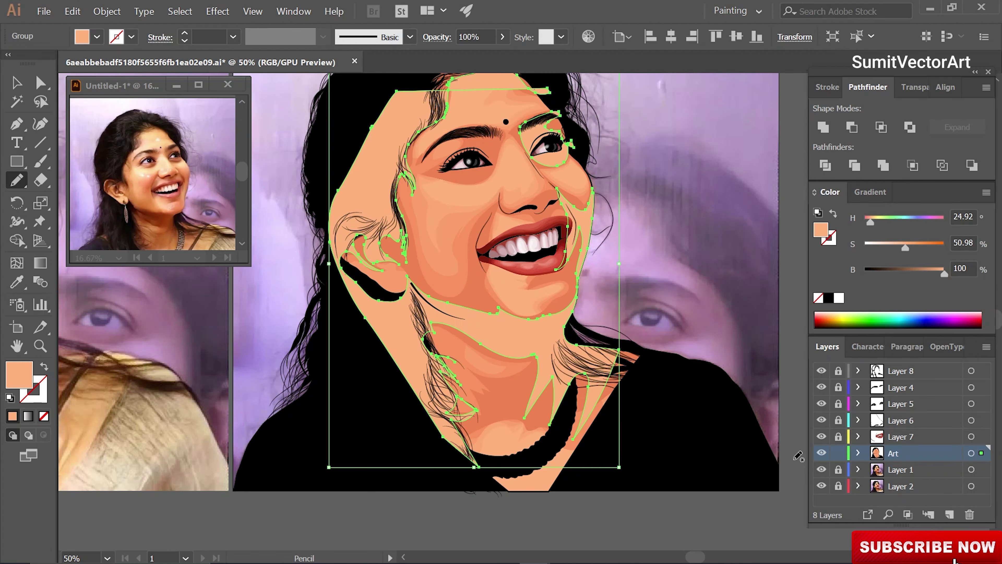
scroll(715, 336, "up", 2)
key("a")
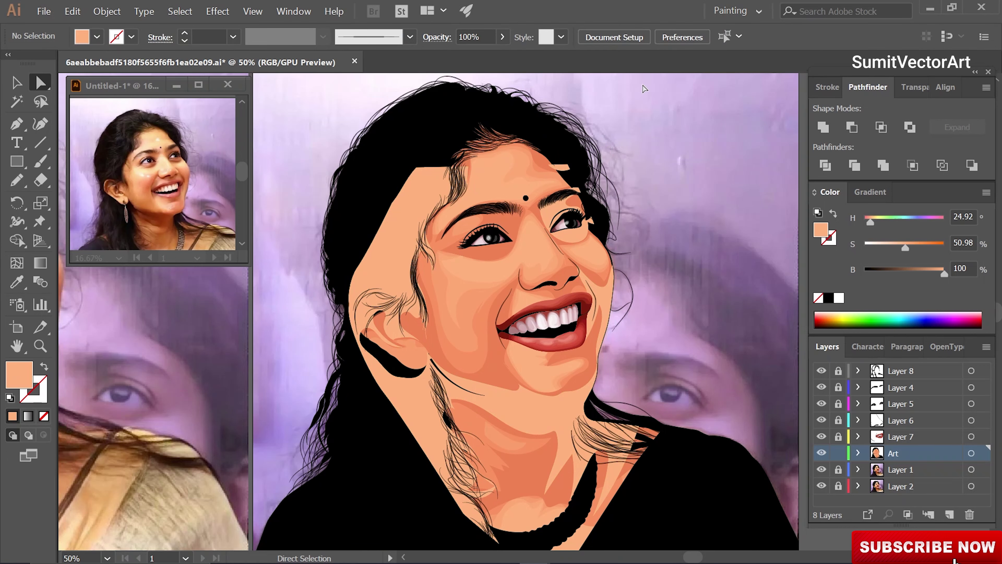
left_click_drag(468, 169, 489, 143)
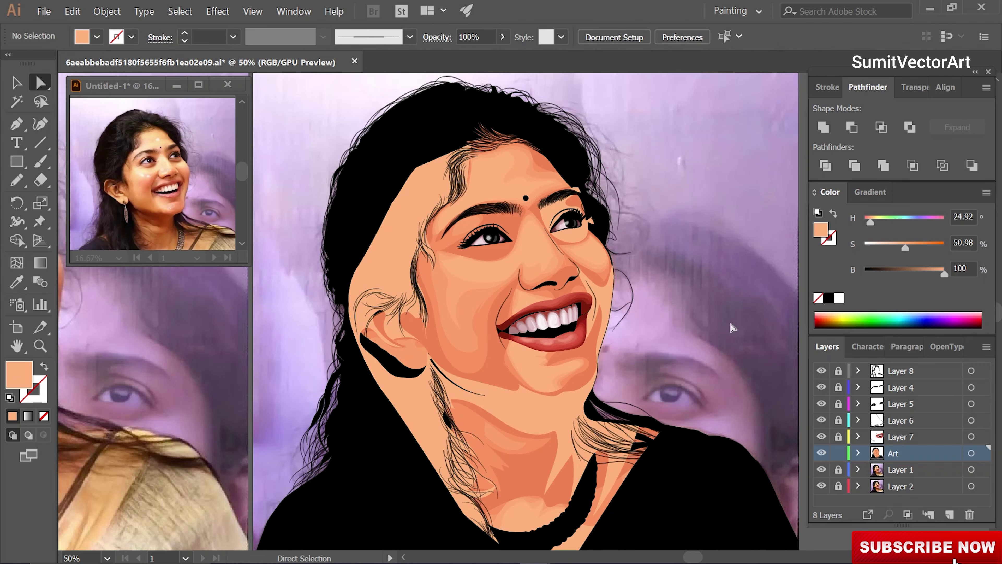
Hide Layer 1, fill the contour group with H 13.79, S 71.88, B 87.84, and send it behind the lighter skin tones.
key("v")
key("i")
left_click(568, 395)
left_click(821, 469)
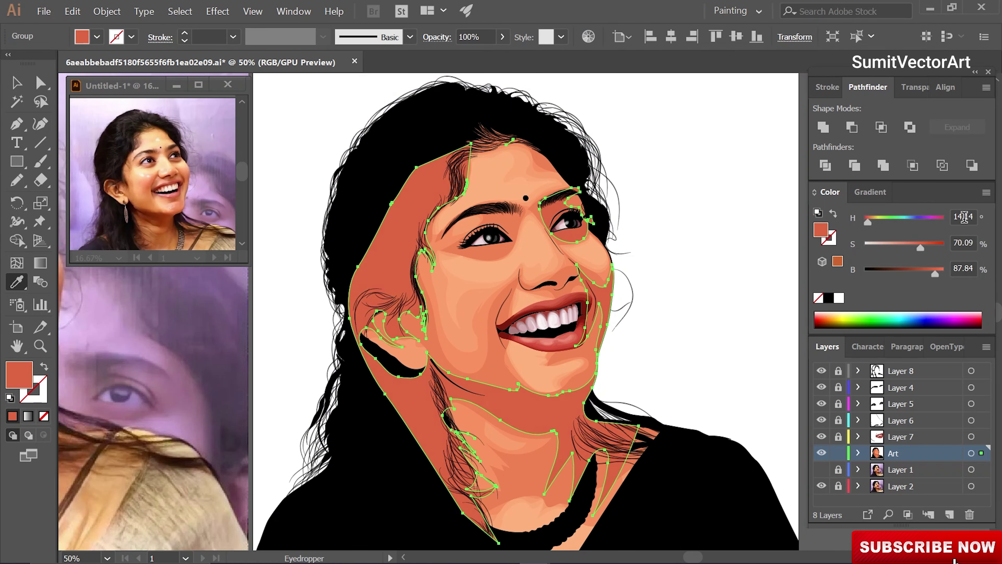
right_click(638, 333)
left_click(756, 385)
left_click(685, 353)
key("ctrl+0")
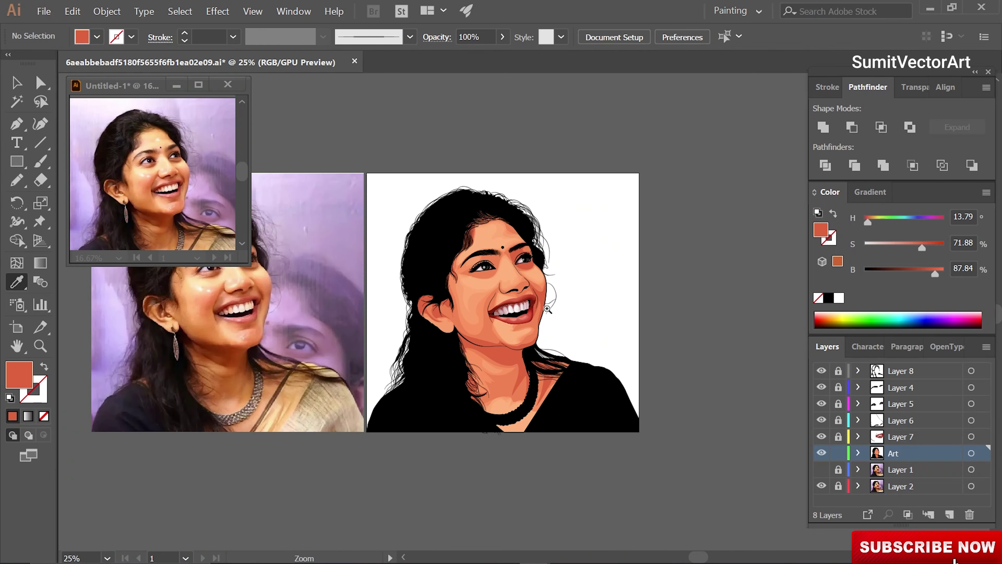
Draw a freehand shadow shape along the forehead hairline, give it the same orange-red fill, and send it to the back.
key("ctrl+1")
key("n")
left_click_drag(416, 255, 498, 193)
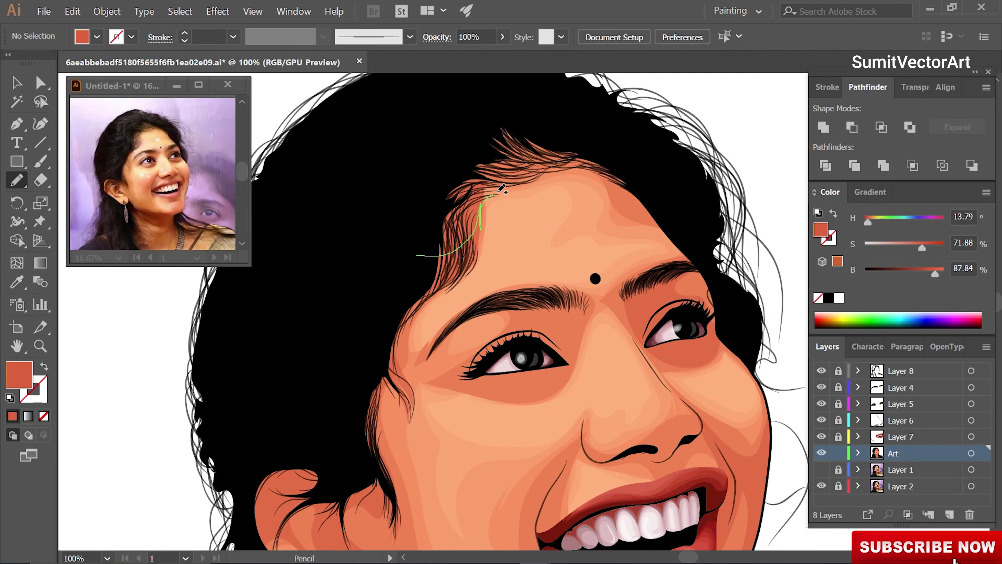
mouse_move(615, 179)
left_mouse_down()
mouse_move(414, 194)
mouse_move(426, 253)
left_mouse_up()
key("i")
left_click(738, 347)
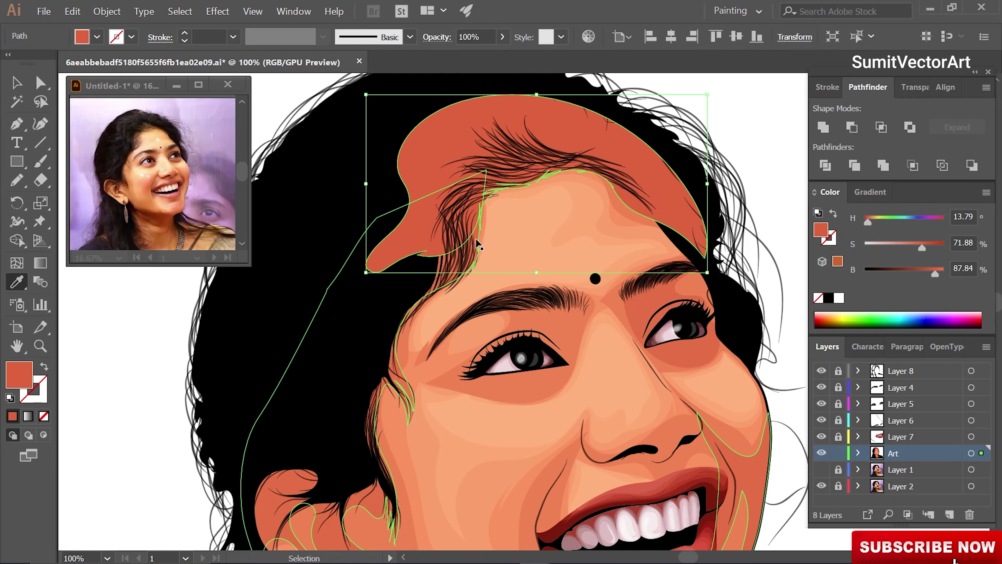
key("ctrl+shift+bracketleft")
key("ctrl+shift+a")
key("ctrl+0")
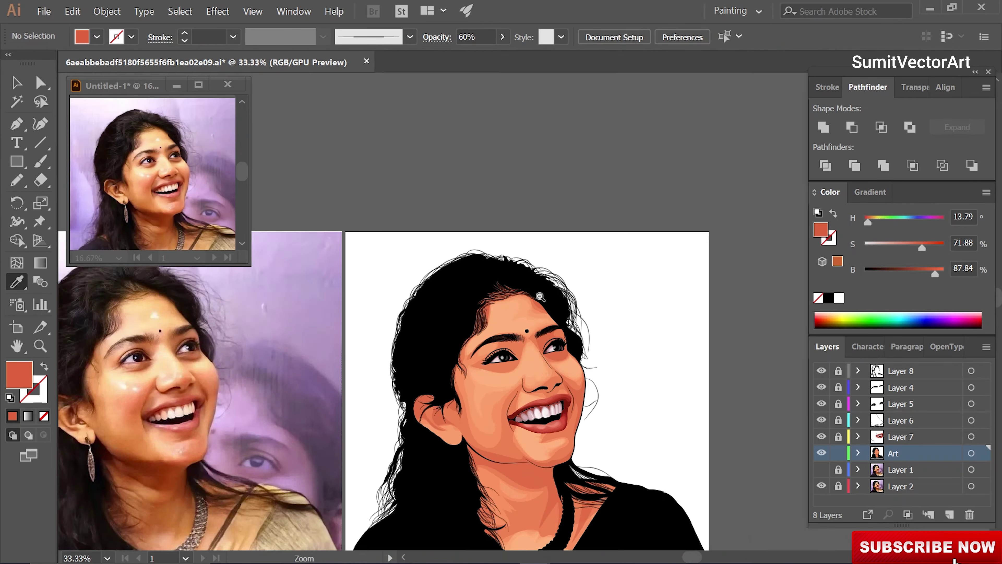
Trace the near eye and eyebrow shadow over the reference photo with the Pencil tool and return the Art layer to preview.
left_click(515, 268)
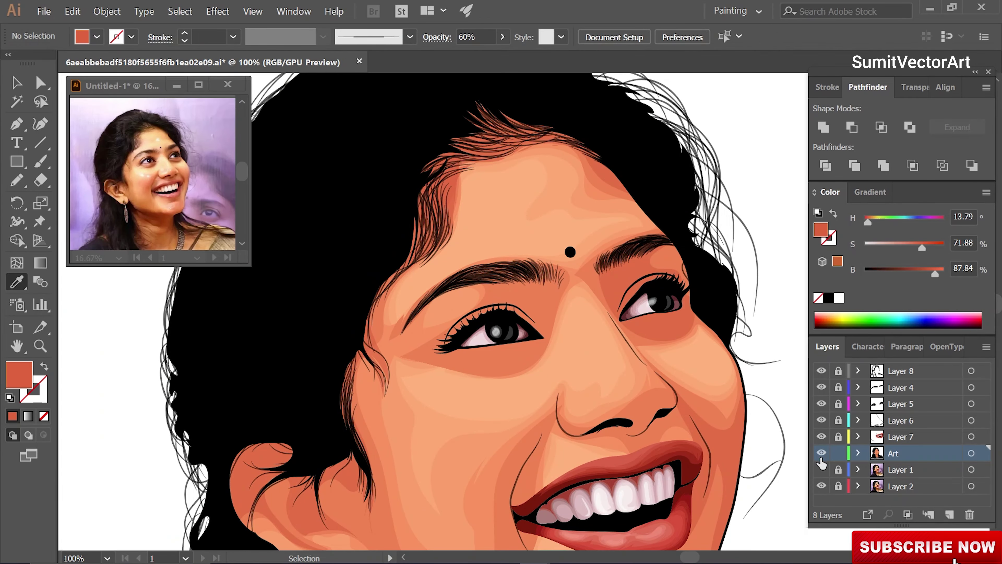
key("ctrl+y")
left_click(474, 315)
key("n")
left_click_drag(434, 311, 572, 290)
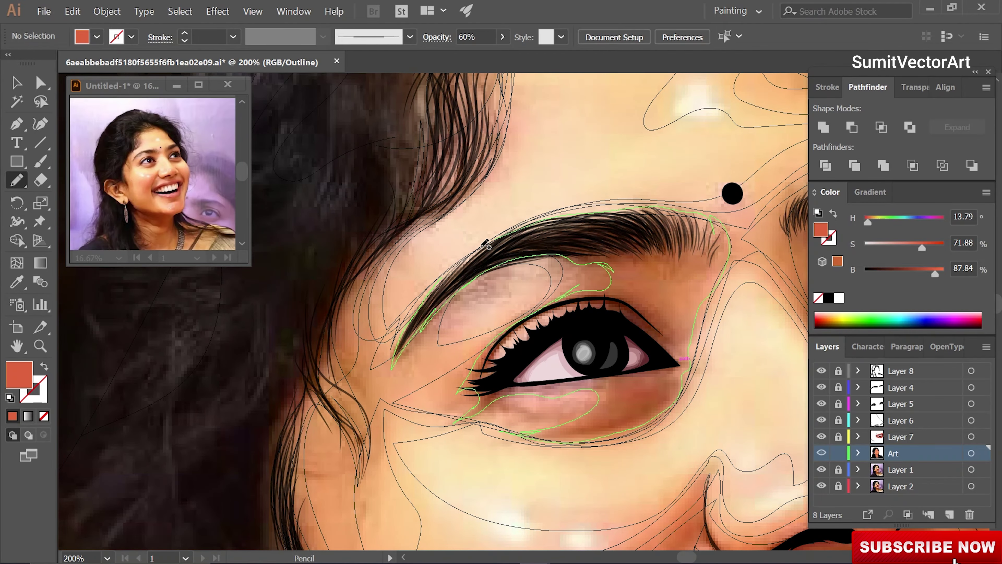
key("ctrl+y")
scroll(611, 341, "down", 6)
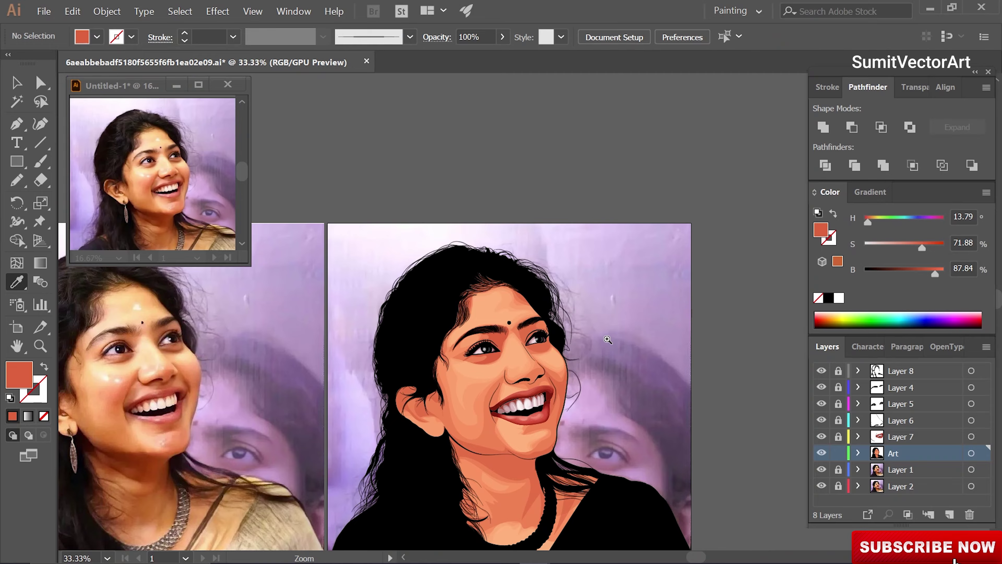
left_click_drag(568, 364, 636, 404)
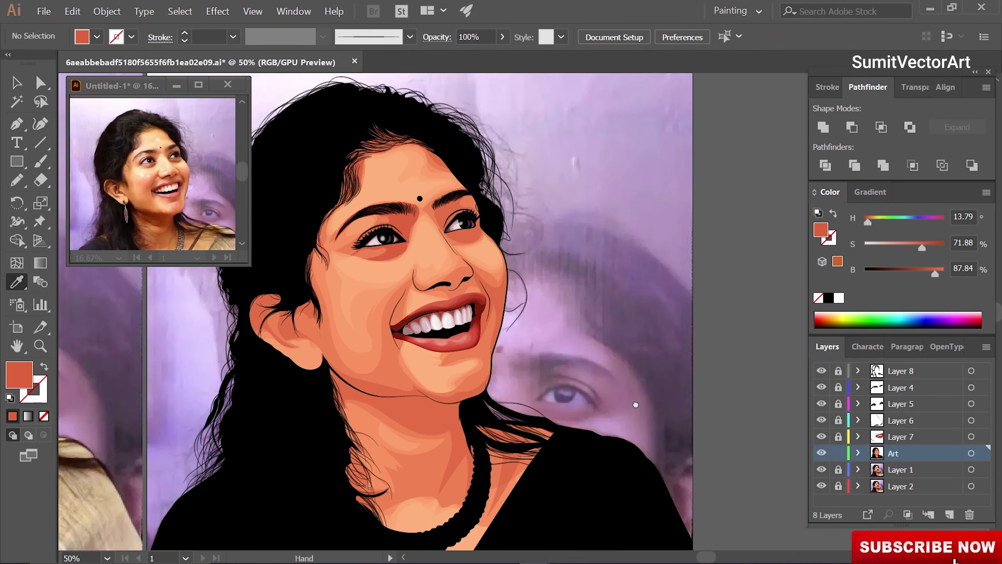
Trace the shadow around the nose, nostrils and far smile line over the photo and fill it with the orange-red tone.
scroll(635, 404, "up", 5)
key("ctrl+y")
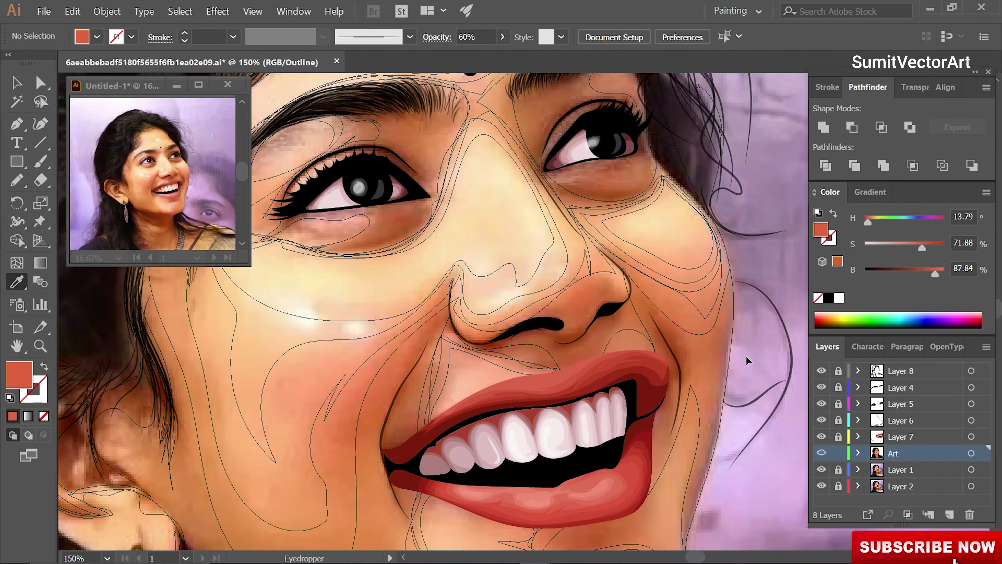
key("n")
left_click_drag(595, 244, 611, 254)
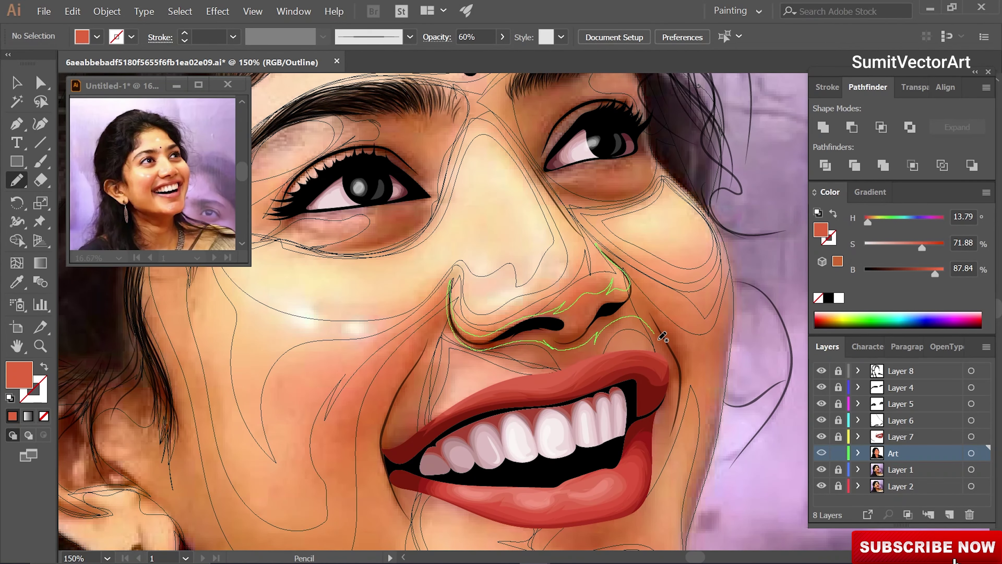
left_click_drag(529, 152, 531, 153)
key("ctrl+y")
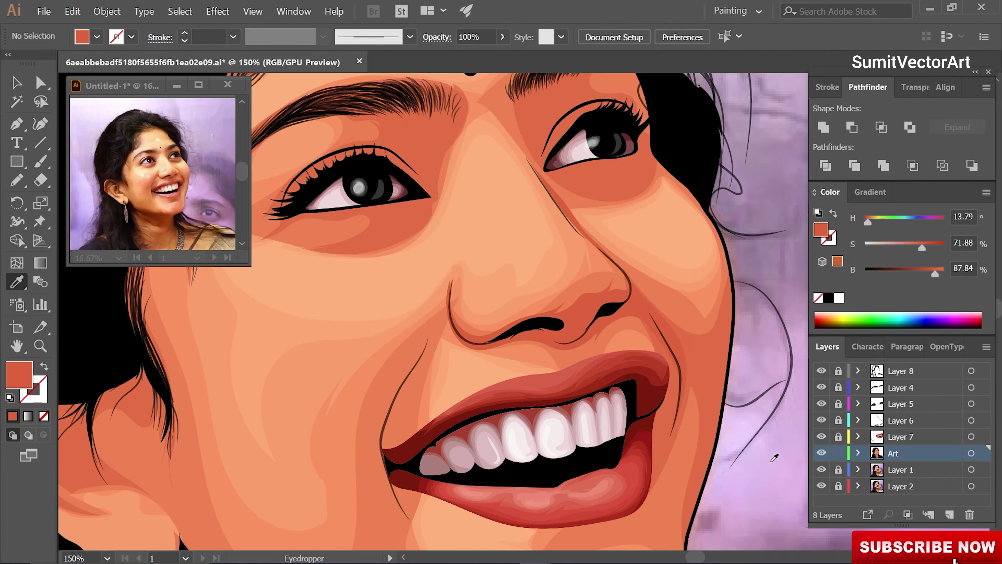
scroll(512, 276, "down", 6)
scroll(502, 309, "up", 5)
Adjust the orange-red contour's anchor points along the jawline below the near cheek.
key("i")
scroll(502, 309, "down", 4)
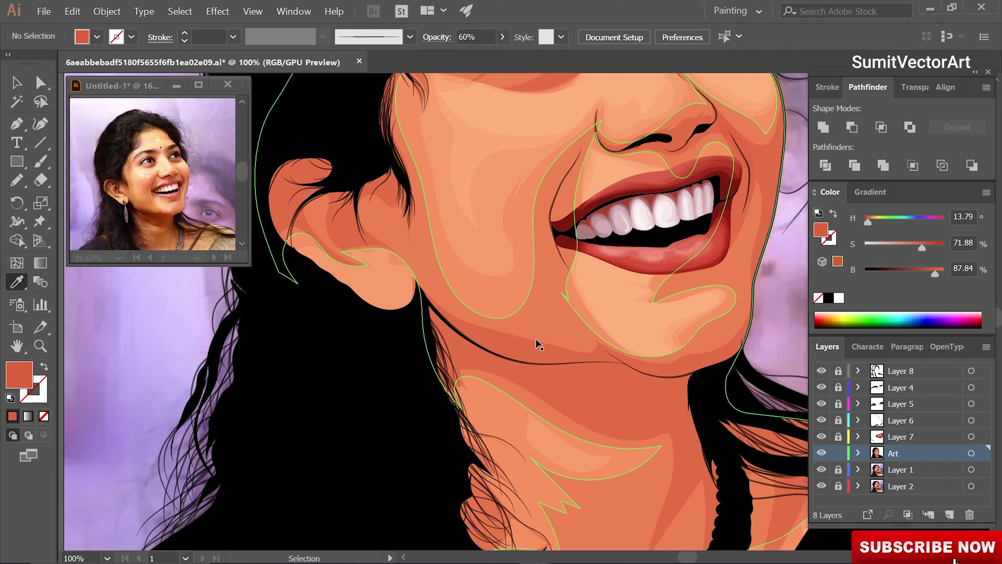
left_click(535, 340, "ctrl")
key("a")
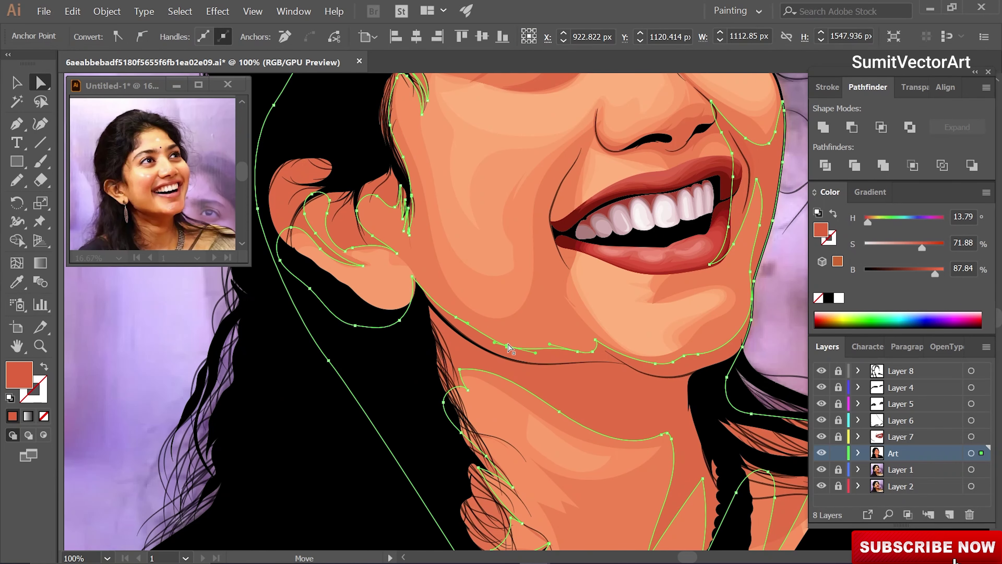
key("ctrl+shift+a")
Display the Art layer as outlines and draw a darker shadow contour around the inner ear, jawline, neck and shoulder.
scroll(411, 305, "down", 3)
left_click(821, 452, "ctrl")
scroll(443, 306, "up", 2)
mouse_move(443, 305)
left_mouse_down()
mouse_move(493, 328)
mouse_move(488, 383)
left_mouse_up()
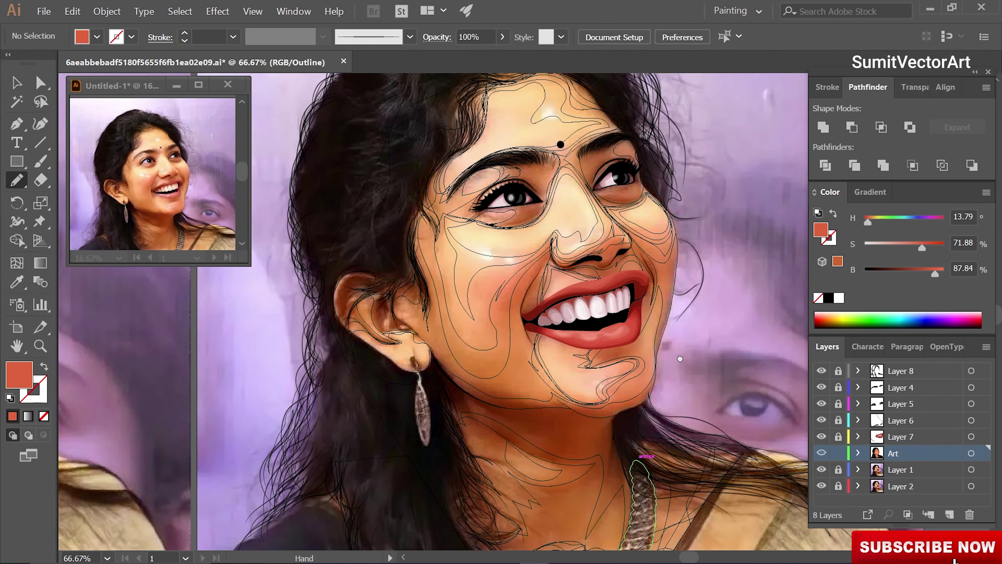
key("n")
left_click_drag(679, 333, 587, 412)
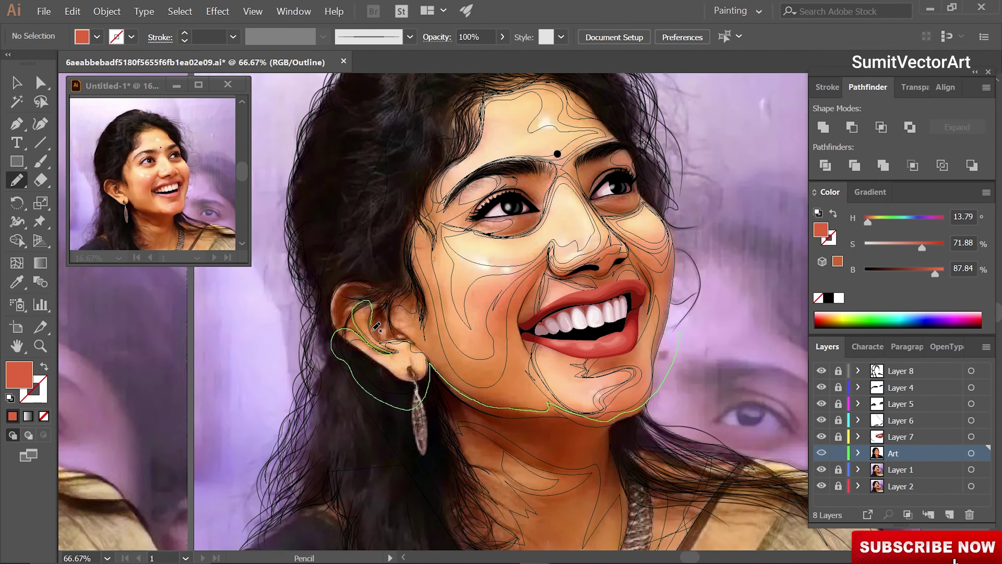
left_click_drag(319, 425, 364, 477)
left_click_drag(364, 476, 363, 285)
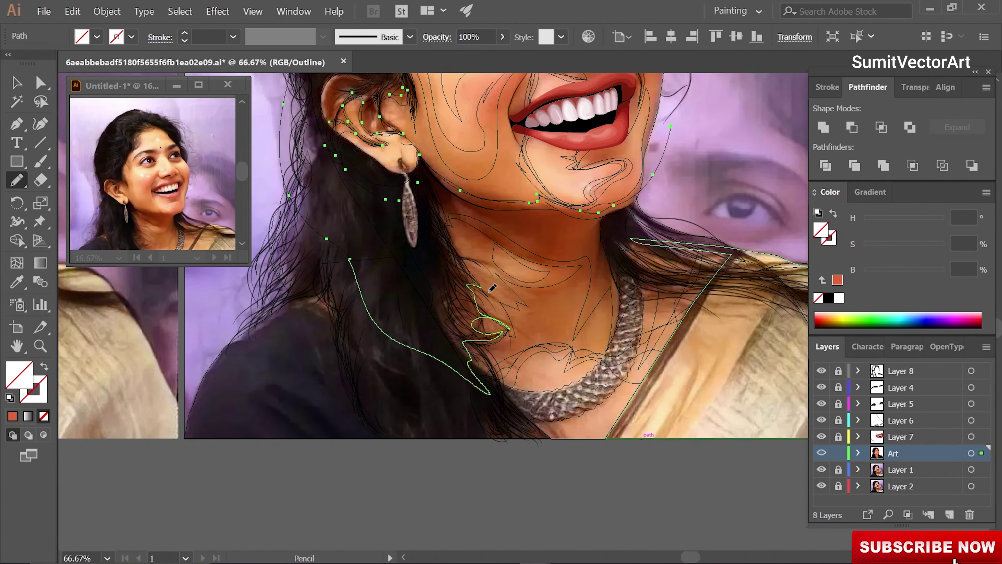
left_click_drag(675, 123, 671, 126)
left_click_drag(676, 158, 651, 199)
Intersect the jaw and neck shadow contour with the base skin shape and return the Art layer to preview.
left_click(678, 292, "ctrl")
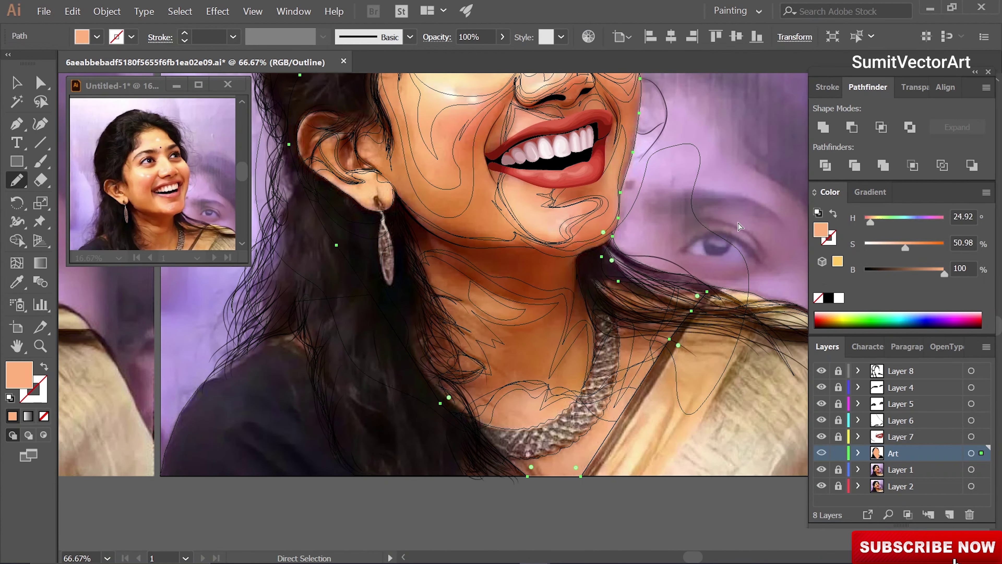
left_click(880, 127)
left_click(822, 452, "ctrl")
left_click_drag(720, 200, 705, 288)
Fill the jaw and neck shadow group with a dark red-brown (H 12.41, S 74.74, B 76.08) and clear the selection.
key("i")
left_click(512, 381)
left_click_drag(958, 242, 965, 244)
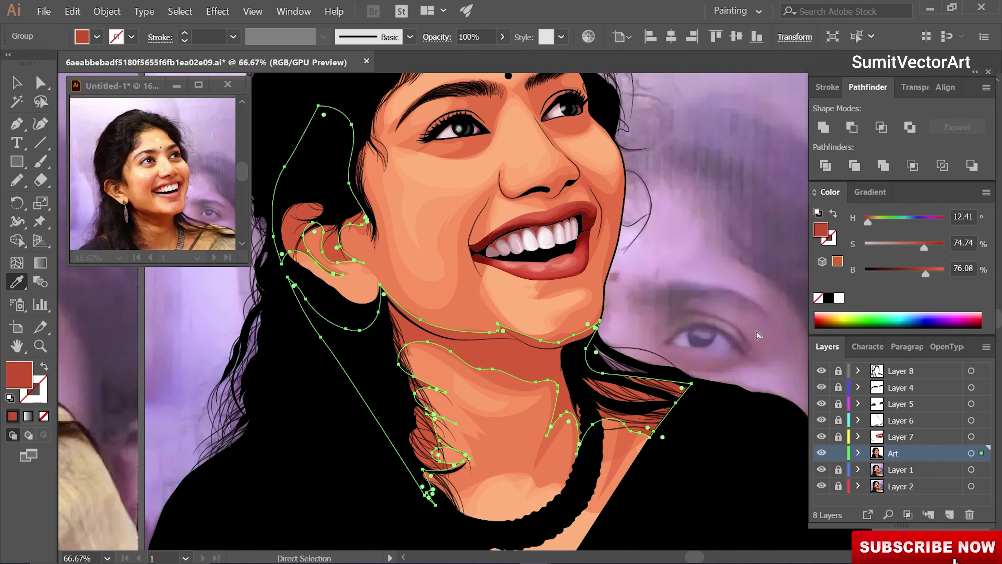
key("ctrl+shift+a")
key("ctrl+minus")
key("ctrl+minus")
key("ctrl+minus")
left_click(821, 469)
left_click(822, 469)
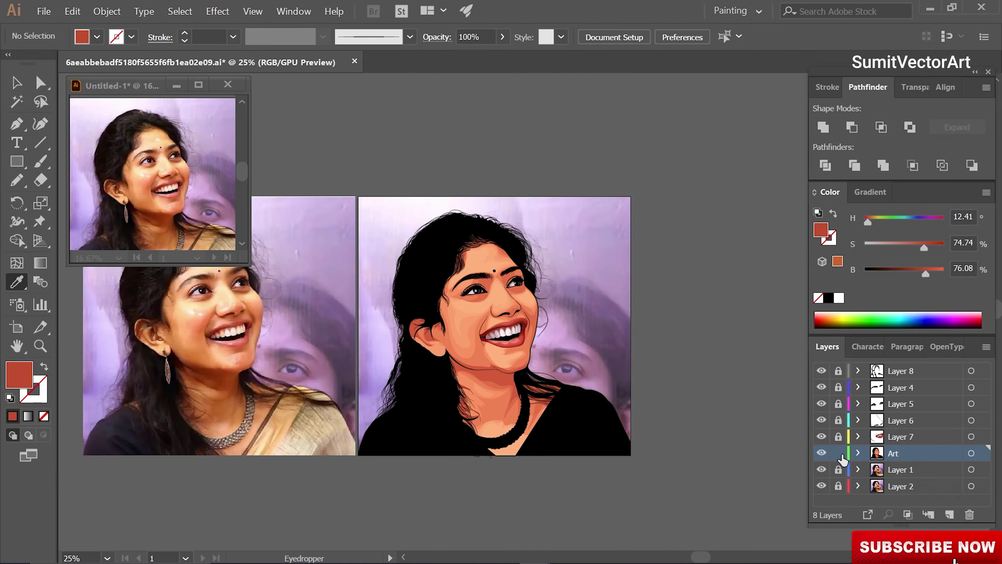
Display the Art layer as outlines and draw a grouped freehand shadow contour closely around the near eye.
key("v")
left_click(491, 334)
left_click(740, 389)
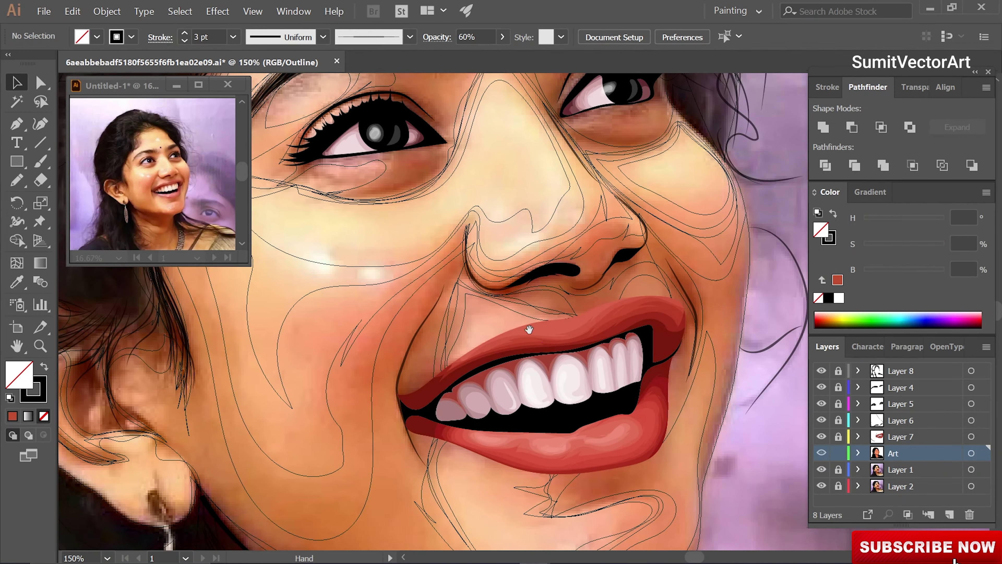
left_click_drag(469, 250, 411, 356)
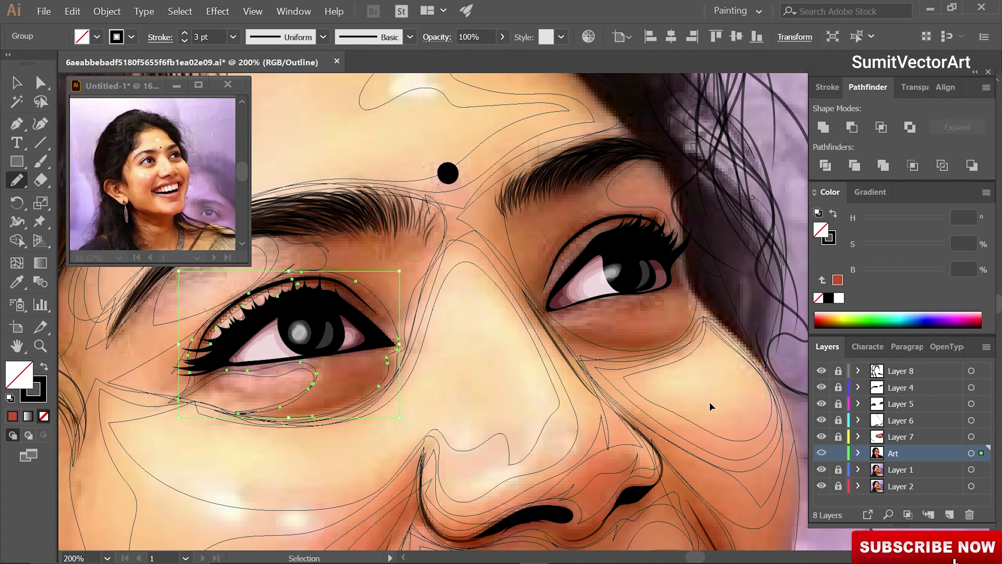
Draw shadow contours by the far eye, inside the ear and along the neck, giving the deepest ones a dark brown fill (H 14.57, S 85.37, B 32.16).
left_click_drag(610, 210, 568, 337)
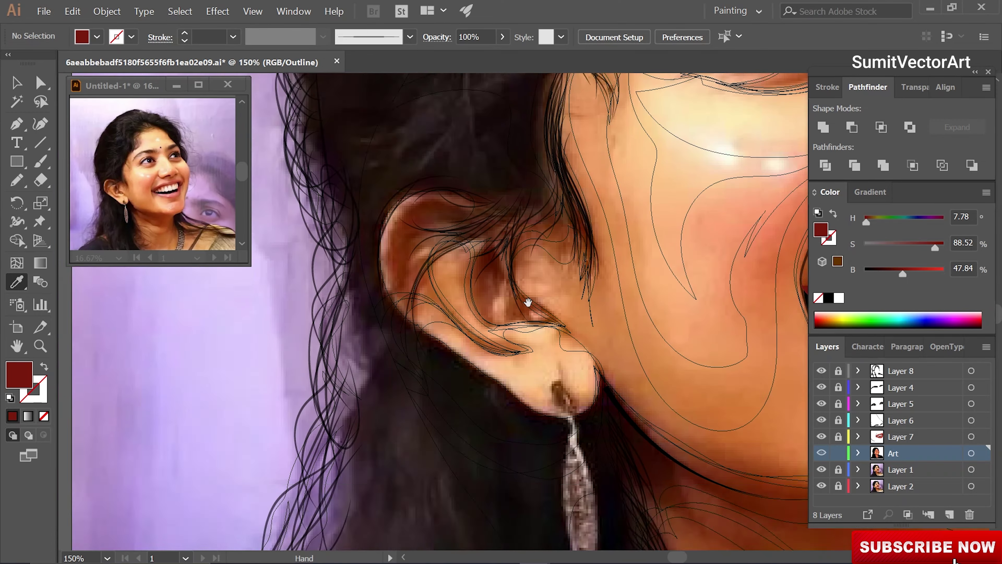
left_click_drag(455, 288, 396, 263)
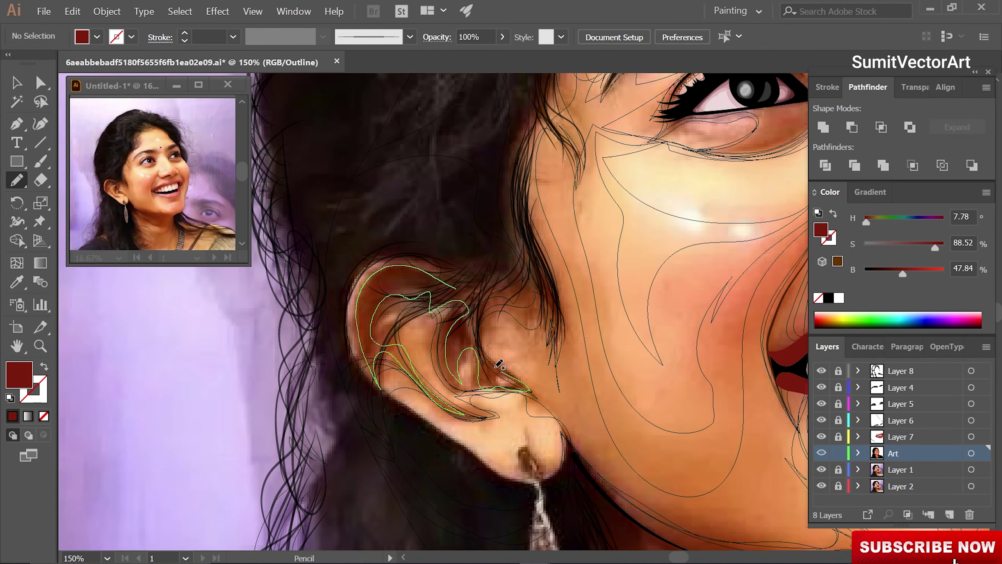
left_click_drag(380, 419, 443, 439)
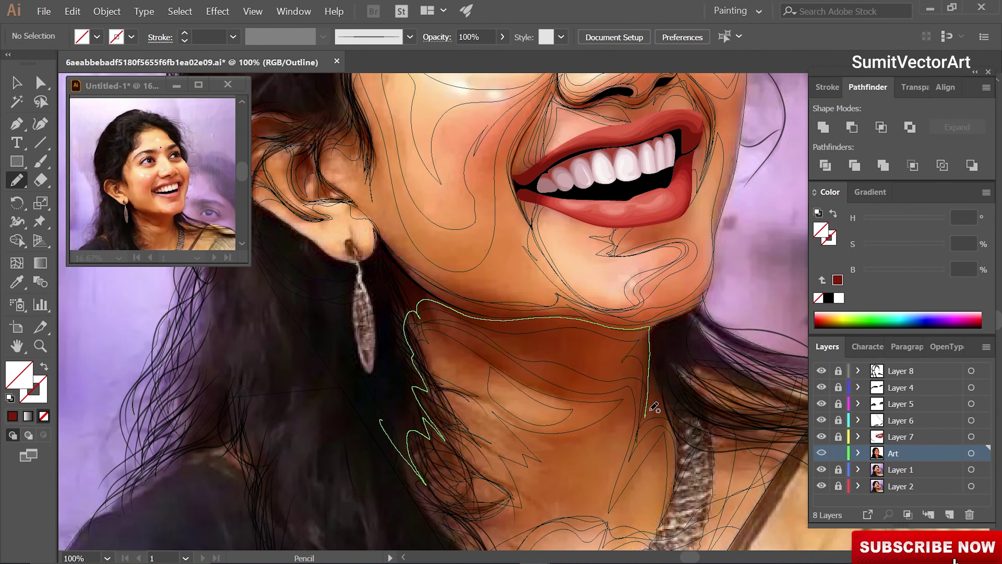
left_click_drag(378, 227, 377, 229)
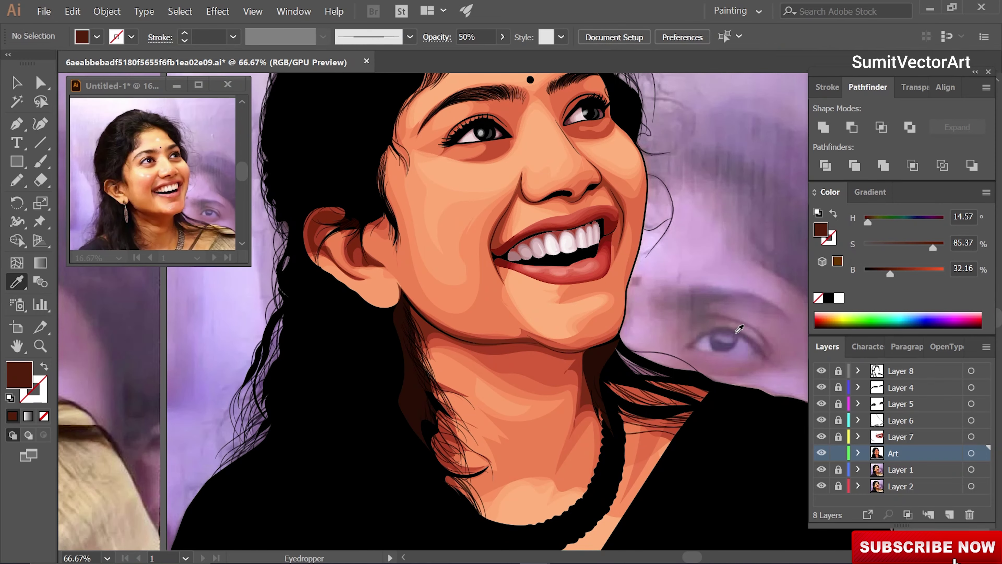
right_click(608, 140)
left_click(769, 260)
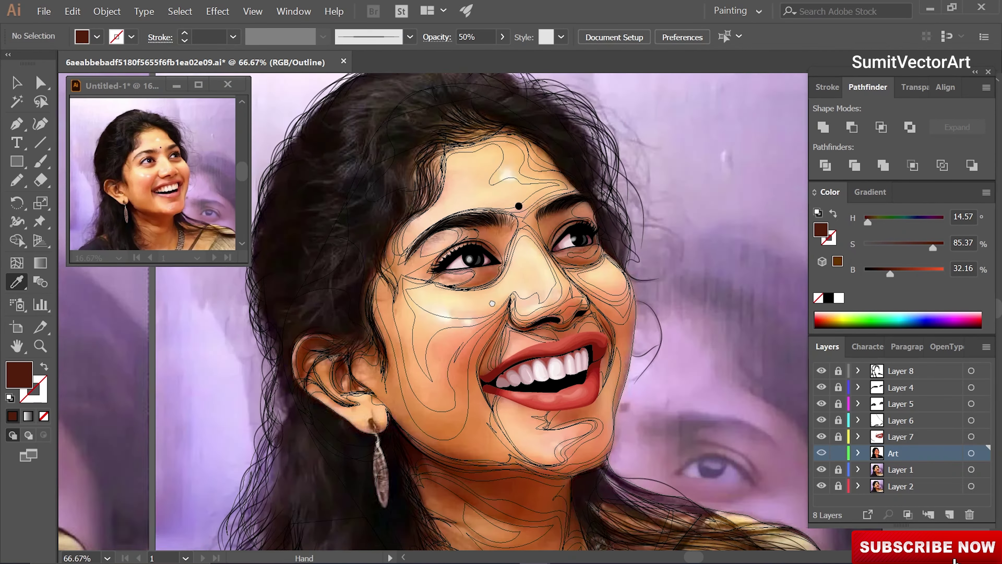
Draw freehand highlight contours under the near eye and on the forehead, nose, far cheek, upper lip and chin, with the Art layer as outlines.
key("ctrl+equal")
key("n")
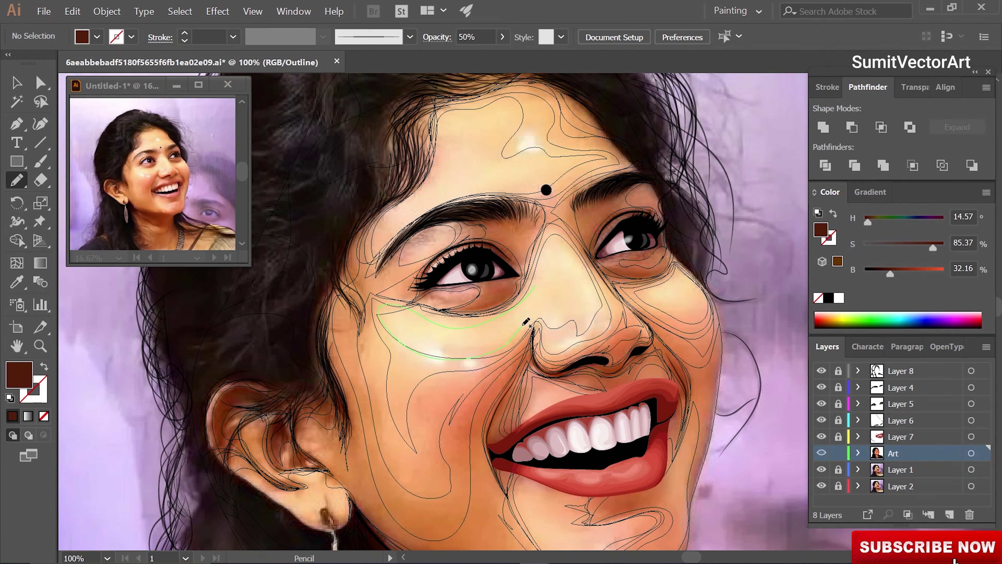
left_click_drag(523, 325, 535, 287)
mouse_move(542, 301)
left_mouse_down()
mouse_move(564, 270)
mouse_move(543, 301)
left_mouse_up()
left_click_drag(558, 184, 557, 242)
left_click_drag(487, 229, 457, 214)
left_click_drag(669, 355, 653, 352)
scroll(592, 355, "down", 5)
left_click_drag(555, 379, 534, 370)
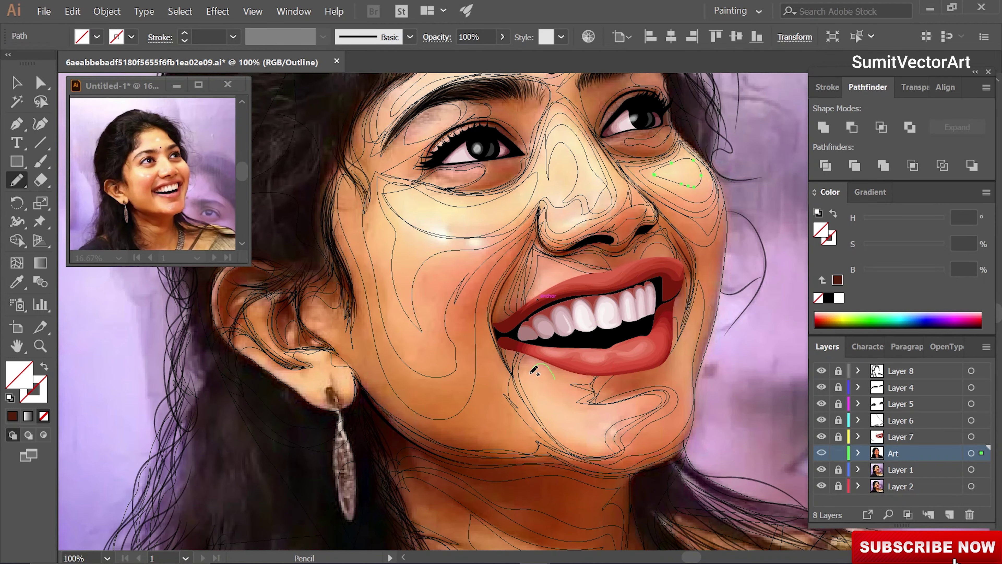
key("ctrl+z")
key("ctrl+minus")
scroll(553, 316, "up", 2)
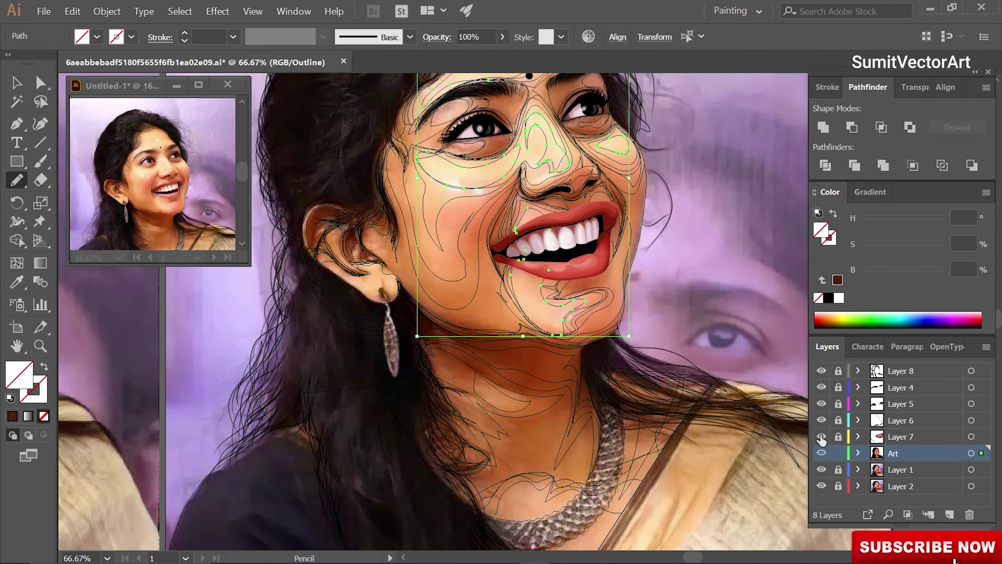
Fill the highlight shapes with pale yellow (H 42.05, S 45.88, B 100) and apply a 9-pixel Gaussian Blur.
key("ctrl+y")
key("i")
left_click_drag(884, 221, 876, 221)
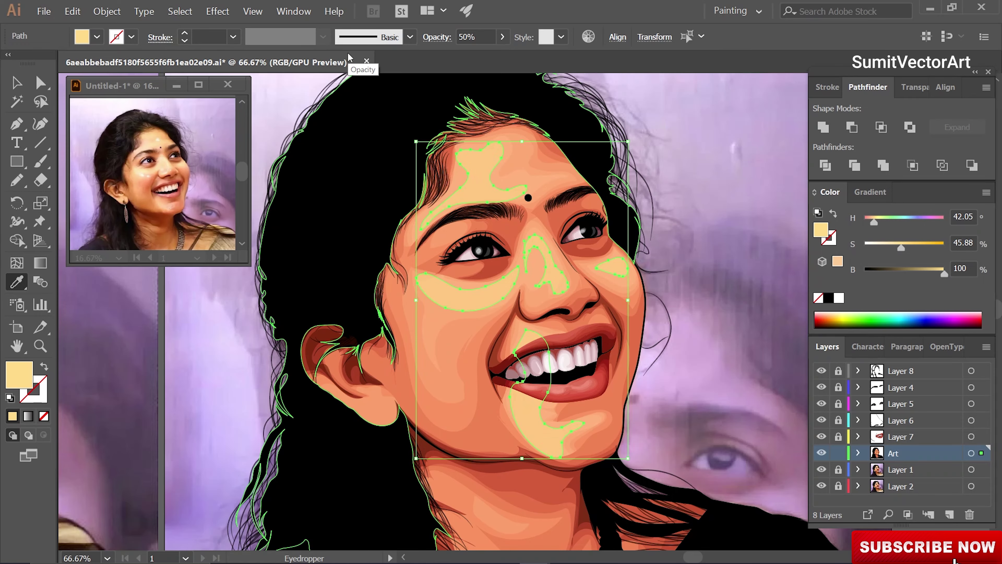
left_click(218, 11)
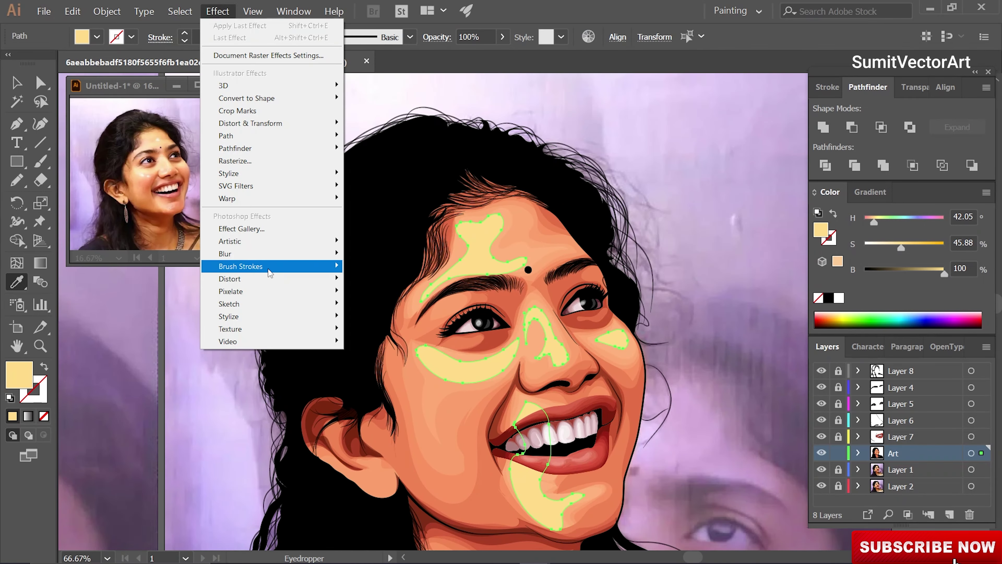
left_click(379, 328)
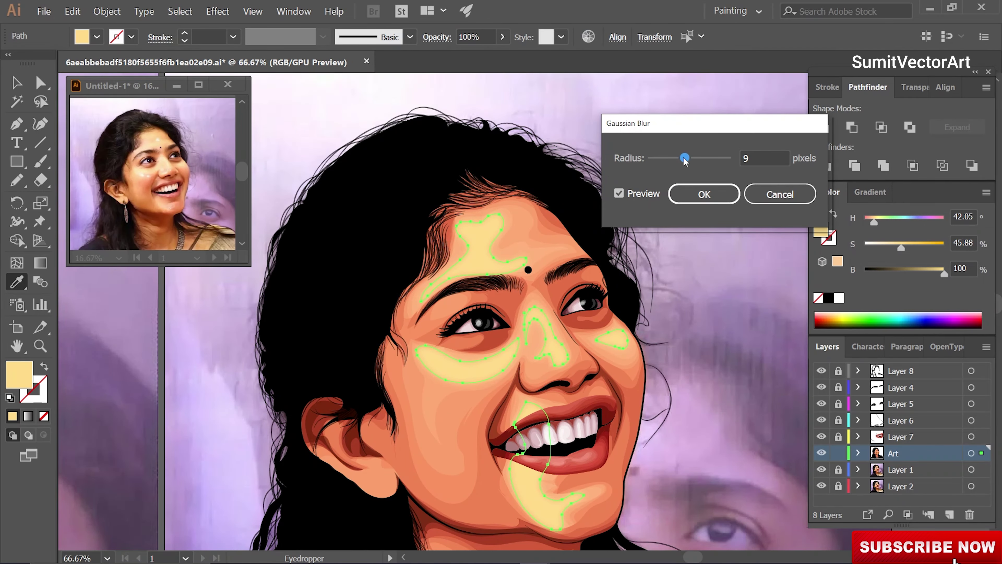
key("Return")
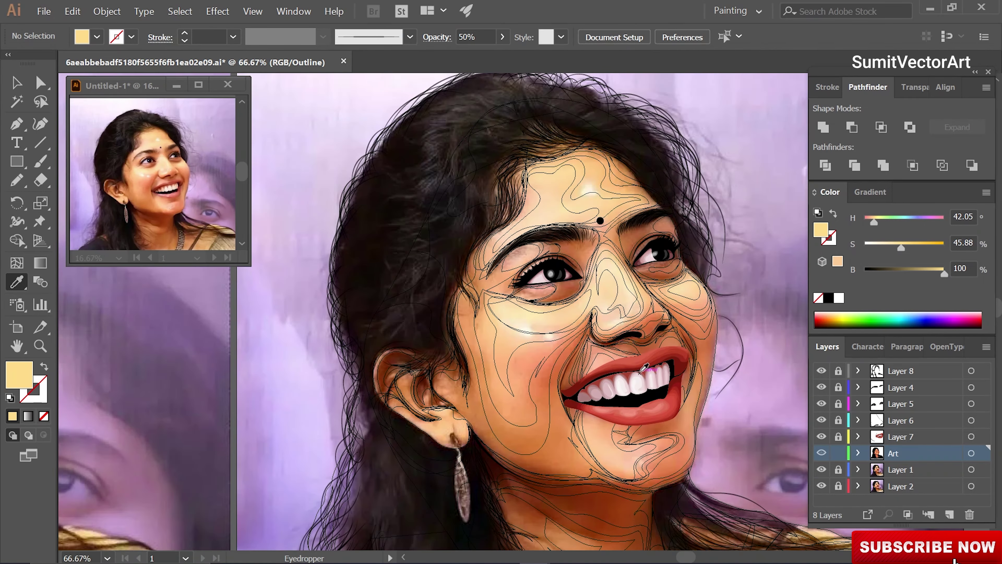
Draw larger freehand highlight contours over the cheeks, nose, mouth area, chin and forehead around the first highlights.
key("n")
left_click_drag(591, 313, 582, 286)
left_click_drag(562, 342, 565, 340)
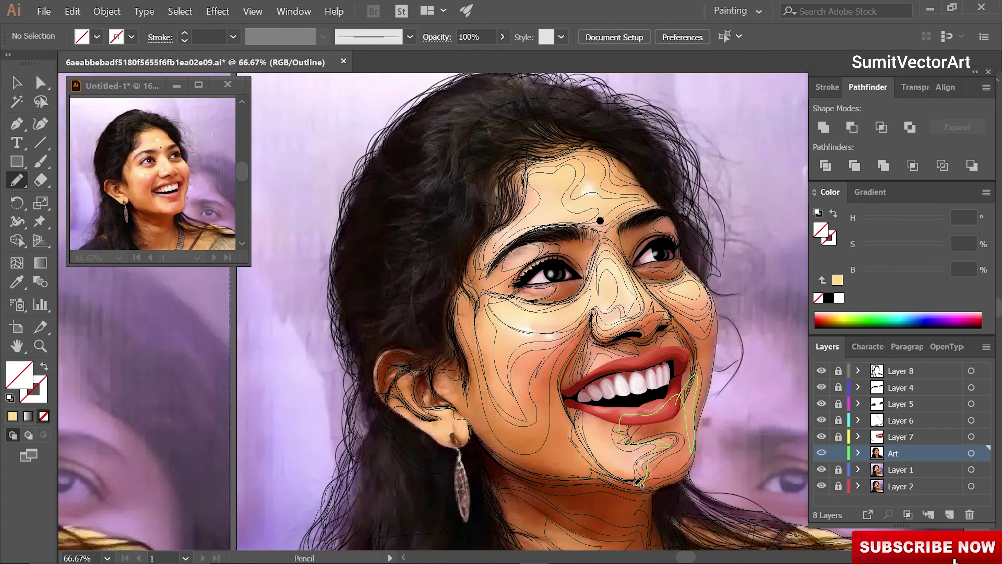
left_click_drag(679, 365, 677, 368)
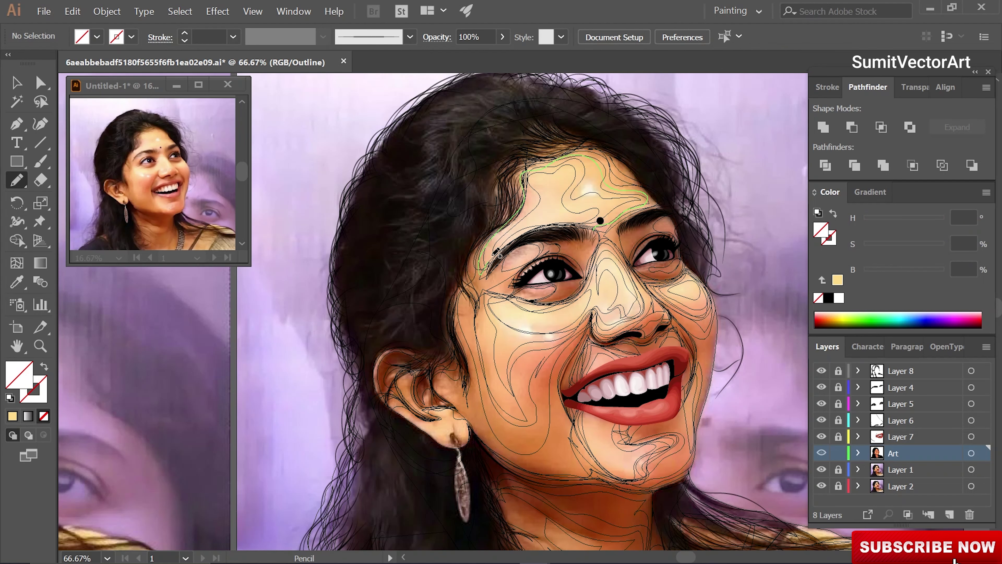
left_click_drag(497, 253, 483, 268)
Fill the larger highlights with pale cream (H 42.39, S 36.08, B 100) and apply a 9-pixel Gaussian Blur.
key("ctrl+y")
key("ctrl+a")
key("i")
left_click(583, 186)
left_click(218, 11)
left_click(379, 215)
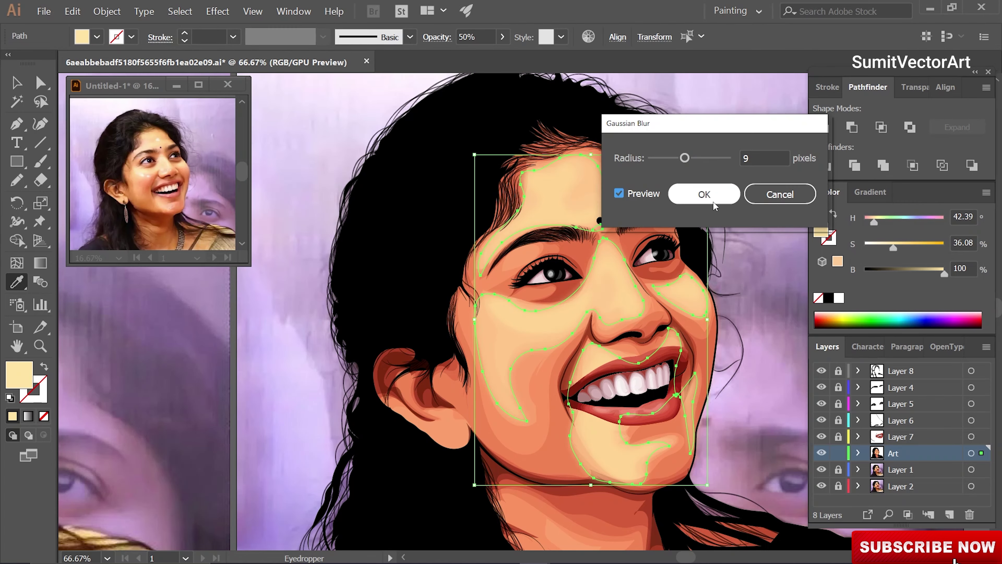
left_click(704, 194)
key("ctrl+shift+a")
key("ctrl+0")
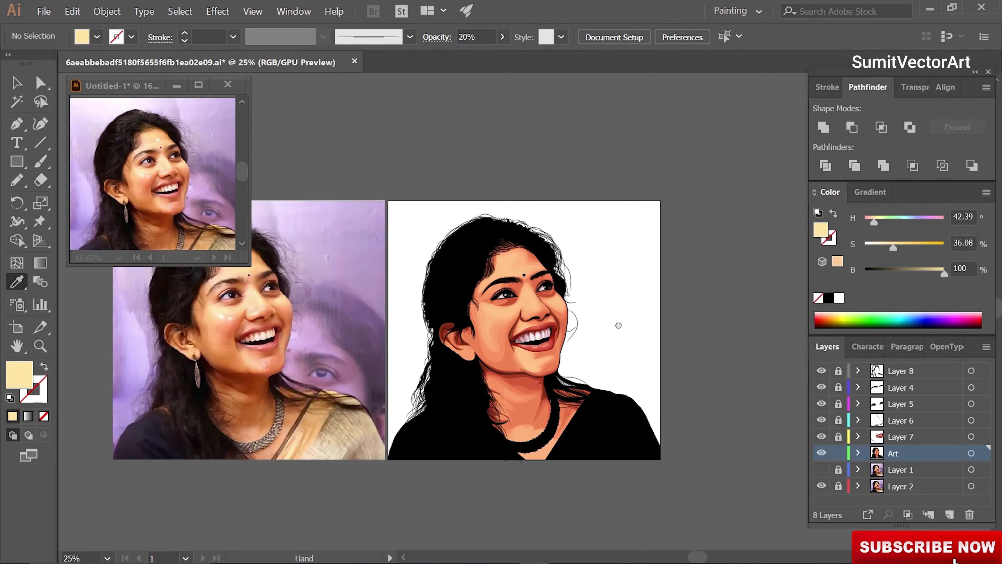
left_click_drag(618, 326, 649, 323)
key("ctrl+shift+a")
Draw a large freehand shadow shape around the face edges and neck and fill it red-orange (H 14.02, S 82.14, B 85).
key("ctrl+plus")
key("n")
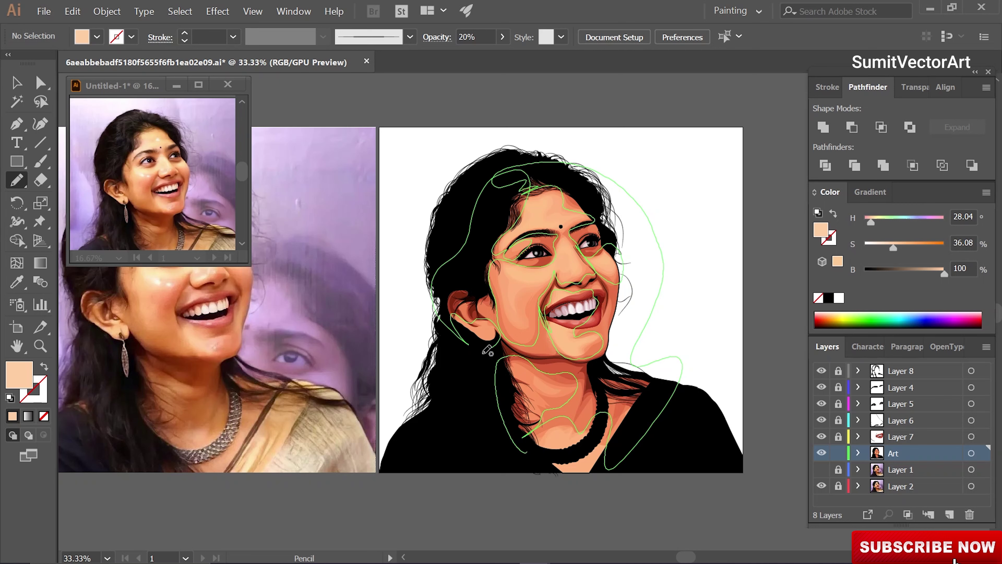
key("ctrl+a")
key("i")
left_click(622, 273)
left_click(930, 273)
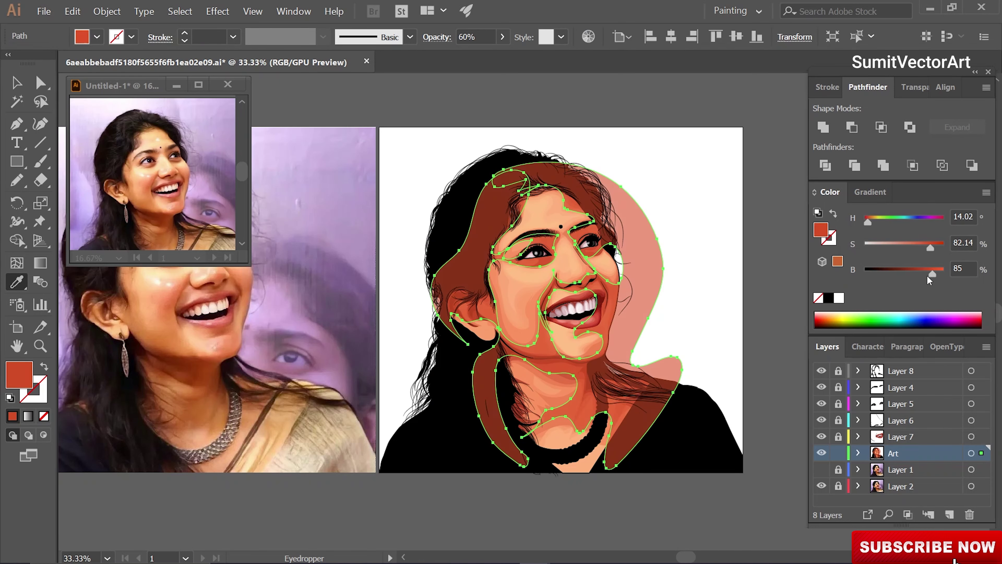
Apply a Gaussian Blur to the large face and neck shadow shape.
left_click(218, 11)
left_click(240, 36)
left_click_drag(688, 157, 693, 157)
left_click(702, 193)
Darken the blurred shadow to H 14.19, S 88.1, B 65.88 and set its opacity to 20%.
left_click(934, 248)
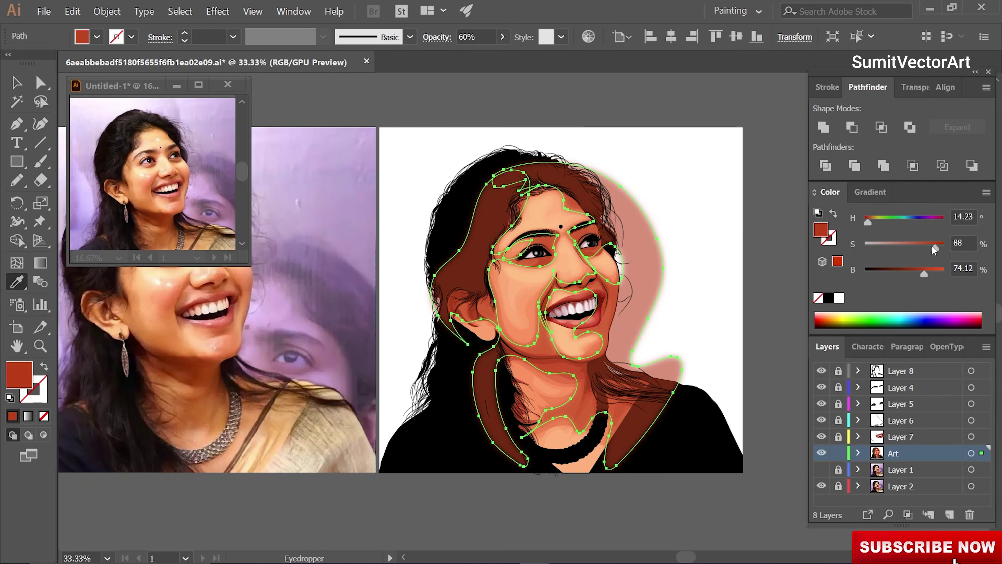
key("ctrl+shift+a")
key("ctrl+a")
key("2")
key("ctrl+shift+a")
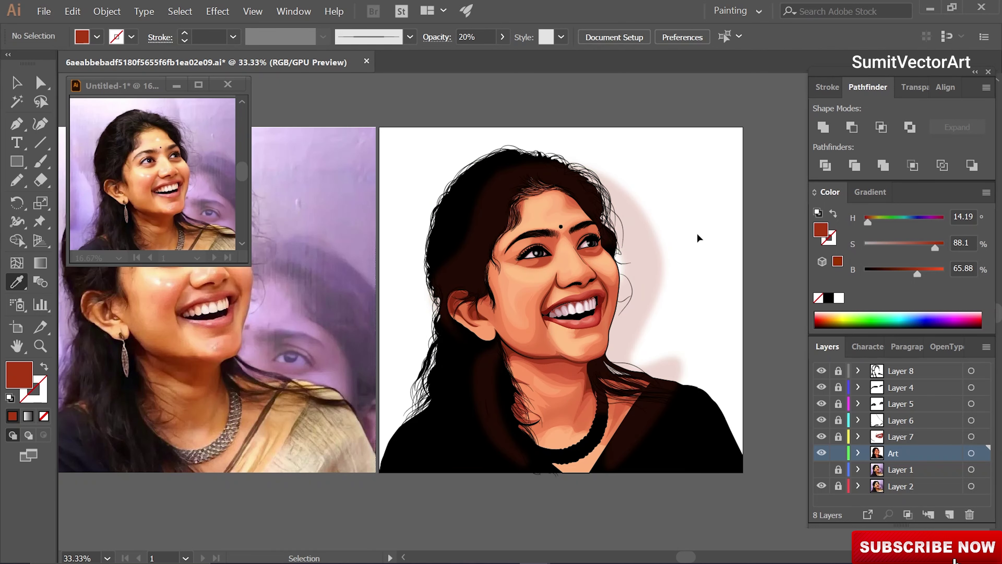
Clip the blurred shadow with a copy of the base skin shape and arrange the clip group behind the hair.
key("ctrl+a")
left_click(503, 37)
left_click(460, 58)
left_click(691, 286, "ctrl")
key("ctrl+f")
key("ctrl+a")
key("ctrl+7")
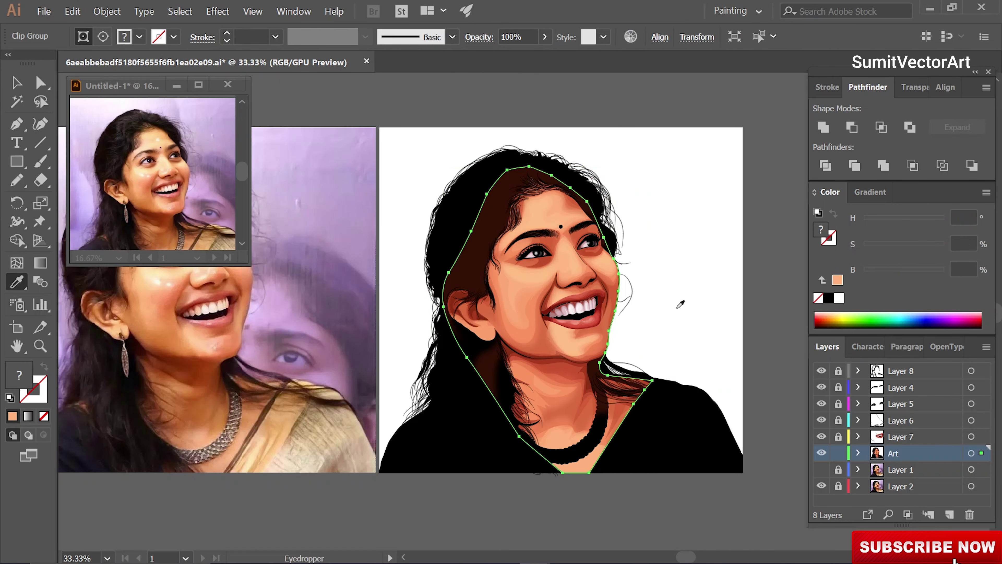
right_click(678, 305)
key("Escape")
key("ctrl+shift+a")
key("ctrl+minus")
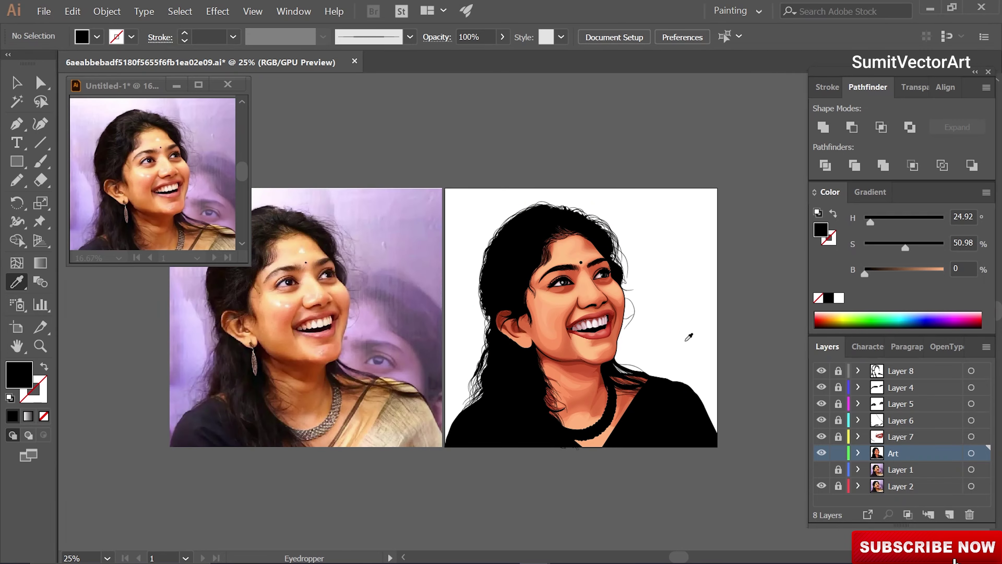
Show Layer 1 beneath the outlined Art layer and draw smaller highlight contours under the near eye and on the nose, far cheek and chin.
left_click(821, 469)
key("ctrl+y")
key("ctrl+1")
key("n")
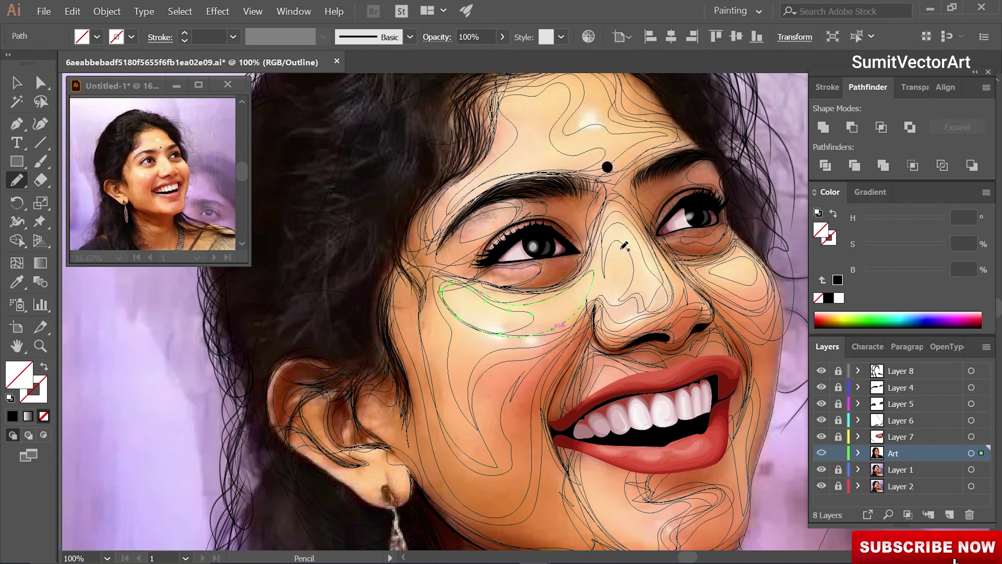
scroll(548, 164, "down", 5)
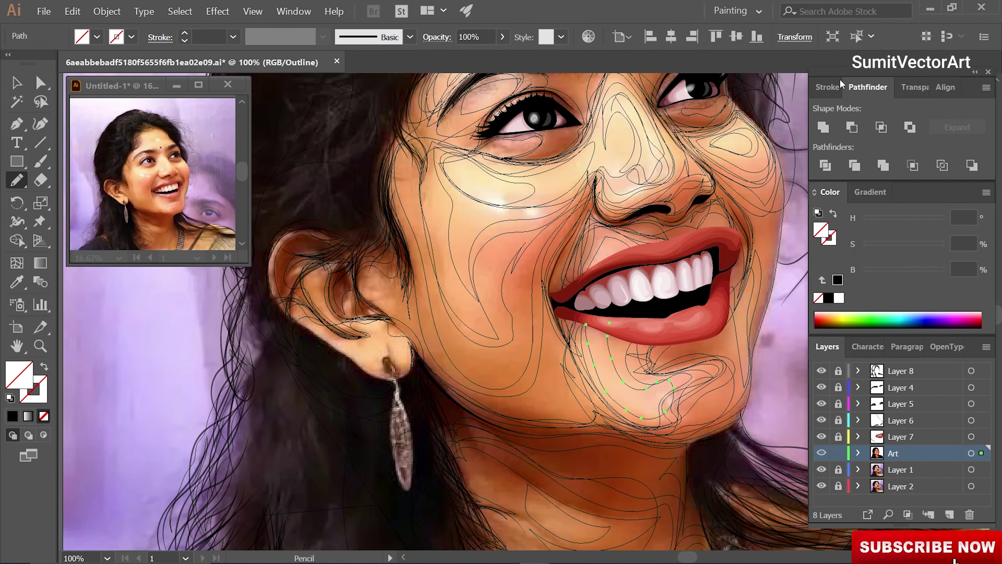
Select the small highlight shapes on the chin, nose, cheeks and forehead together and fill them white.
scroll(548, 163, "up", 2)
left_click(592, 368, "ctrl+shift")
left_click(636, 175, "ctrl+shift")
left_click(706, 174, "ctrl+shift")
scroll(631, 197, "up", 3)
left_click(493, 253, "ctrl+shift")
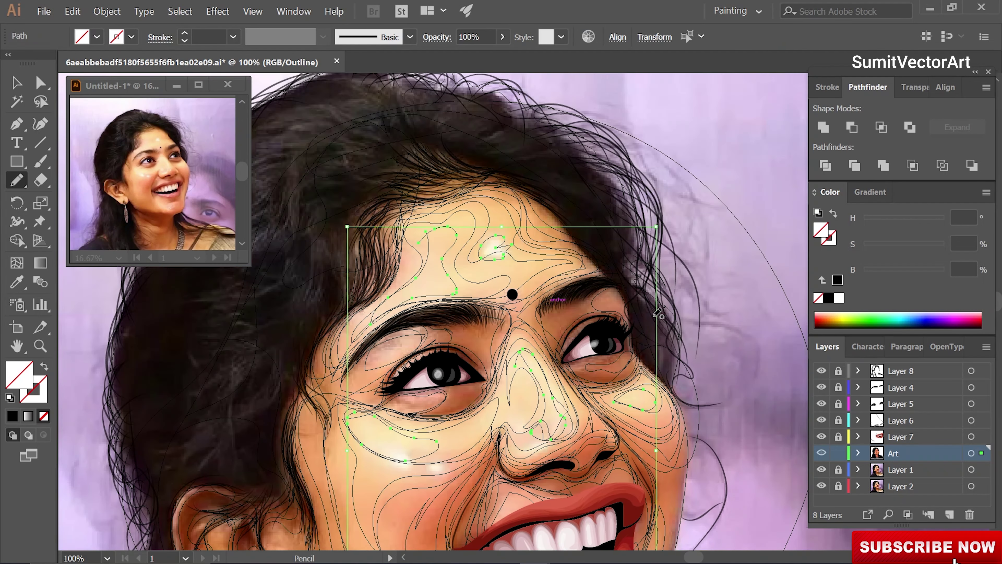
key("ctrl+y")
key("ctrl+minus")
key("ctrl+minus")
left_click(838, 297)
Apply a Gaussian Blur to the small highlights and tint them pale cream (H 46.87, S 25.1, B 100) at 50% opacity.
left_click(217, 11)
mouse_move(276, 253)
left_click(359, 257)
left_click(705, 192)
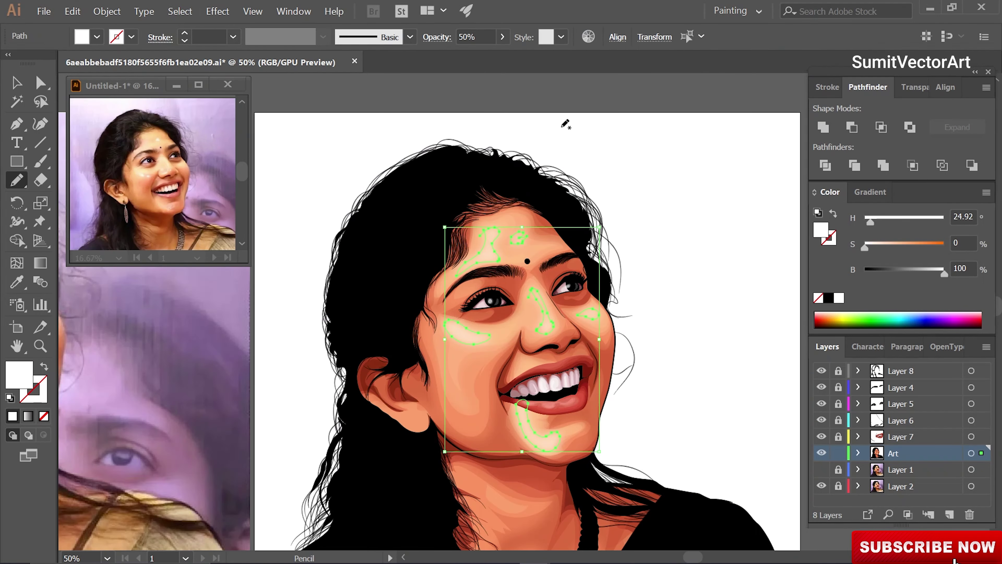
key("ctrl+minus")
key("ctrl+minus")
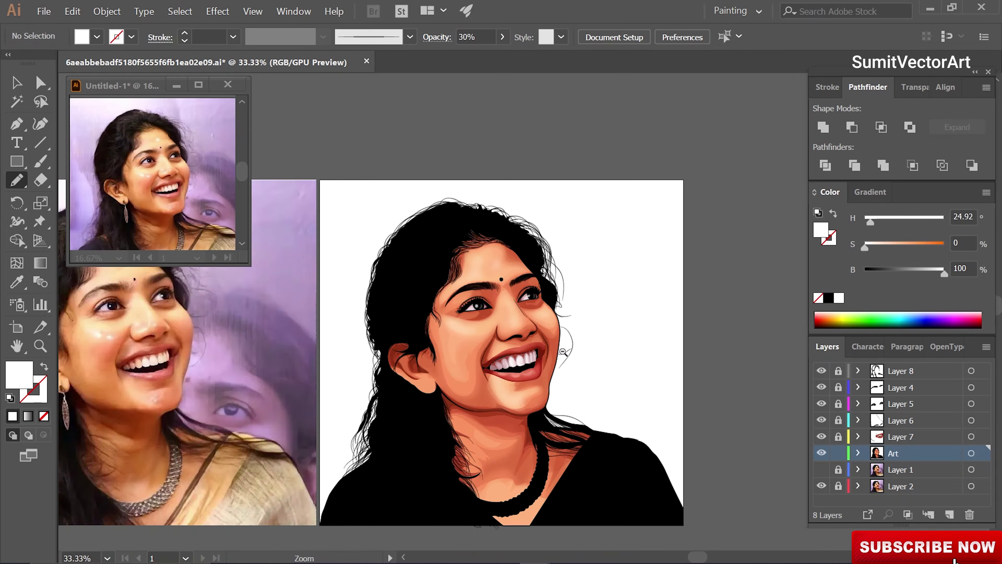
left_click_drag(864, 247, 876, 248)
key("ctrl+shift+a")
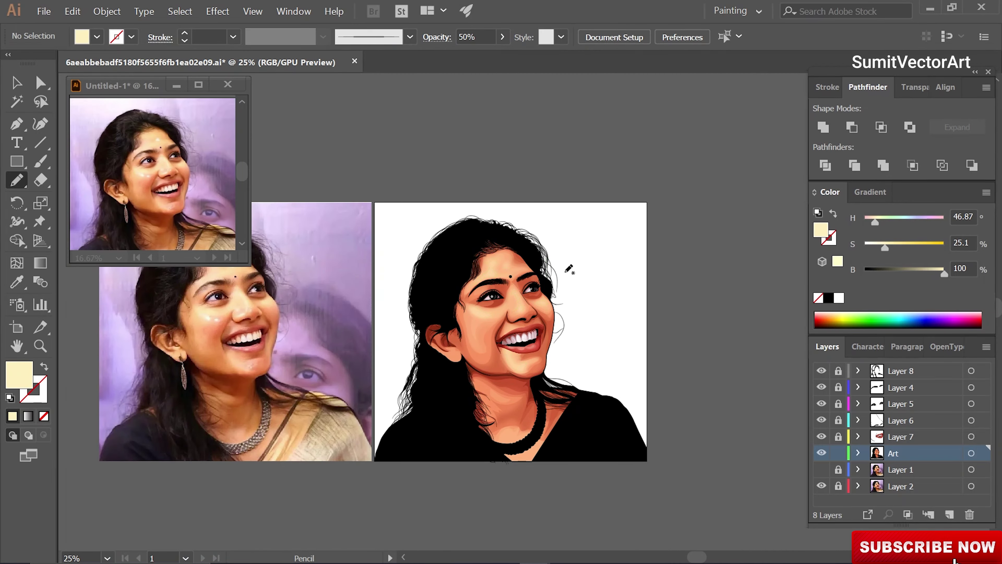
Show Layer 1 beneath the outlined Art layer and draw a small freehand shape around the bright spot on the forehead.
key("ctrl+plus")
key("ctrl+plus")
key("ctrl+plus")
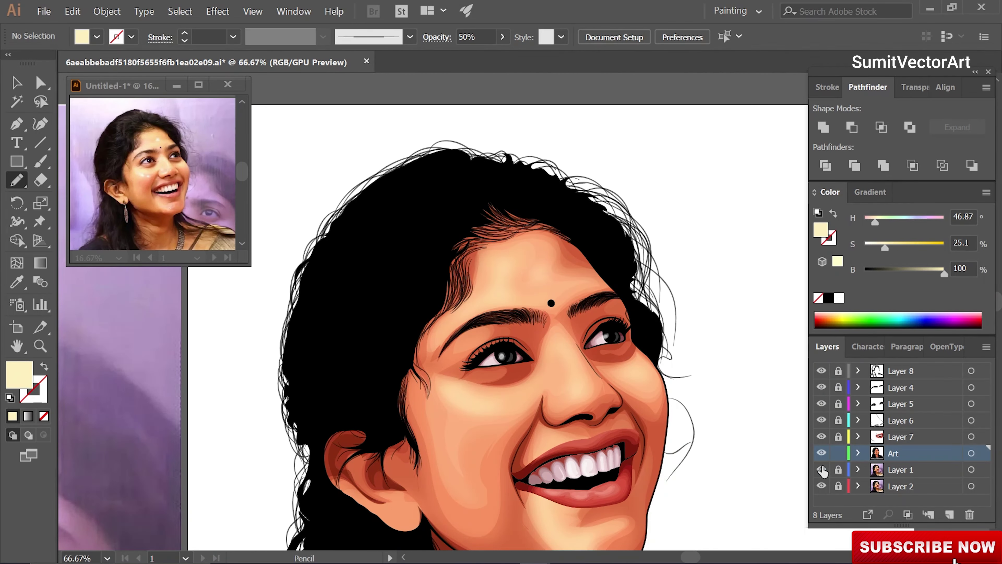
left_click(822, 470)
key("ctrl+y")
scroll(549, 275, "up", 4)
left_click_drag(529, 259, 530, 261)
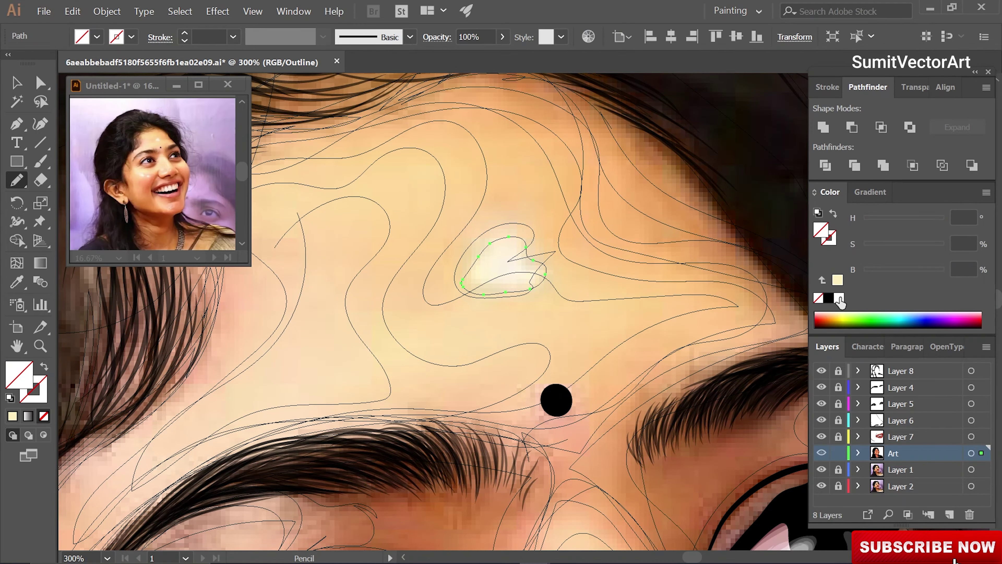
Return the Art layer to preview and fill the forehead spot with white at 60% opacity.
key("ctrl+y")
key("ctrl+minus")
key("ctrl+minus")
key("ctrl+minus")
left_click_drag(885, 248, 864, 247)
key("ctrl+shift+a")
key("ctrl+minus")
key("ctrl+minus")
key("ctrl+minus")
left_click(511, 311)
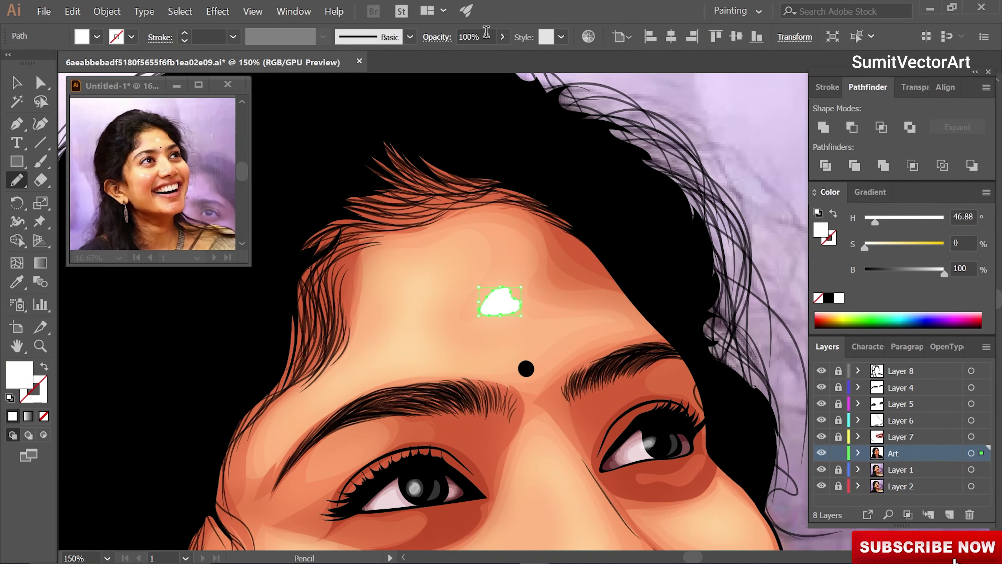
key("ctrl+minus")
key("ctrl+minus")
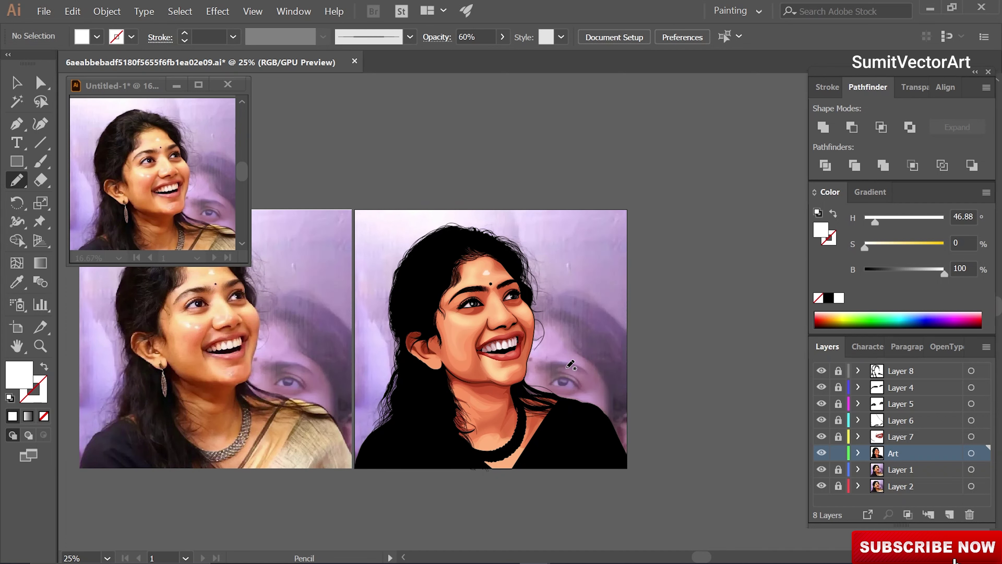
Set the opacity of the contour stroke in Layer 7 to 50% and the stroke in Layer 6 to 60%.
left_click(461, 385, "ctrl")
key("ctrl+shift+a")
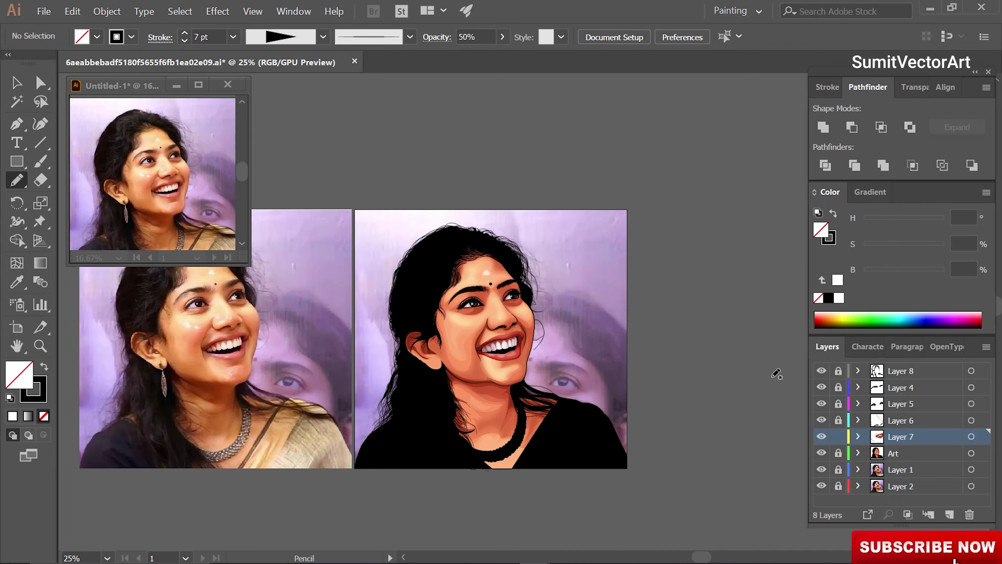
left_click(503, 306, "ctrl")
key("ctrl+shift+a")
scroll(630, 332, "left", 2)
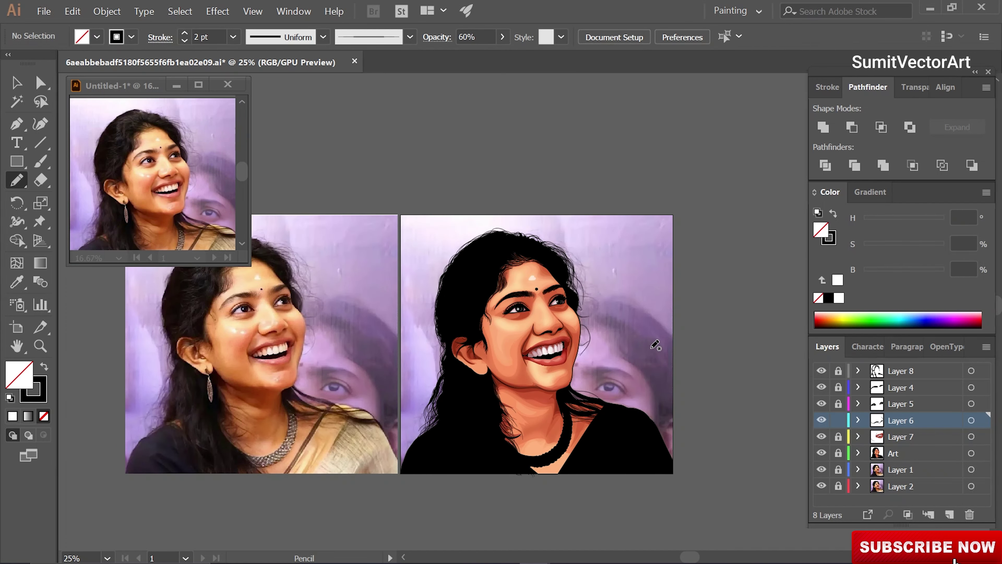
Lock Layer 6 and unlock the Art layer.
key("ctrl+plus")
key("ctrl+plus")
key("ctrl+plus")
left_click(838, 420)
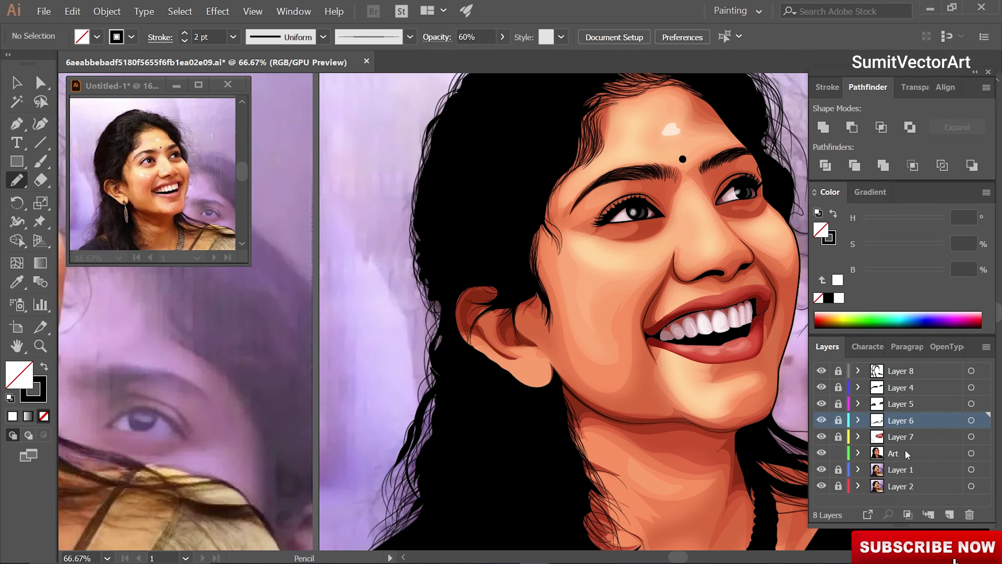
Draw a small freehand shadow shape inside the ear on the Art layer and fill it with black at 50% opacity.
left_click(838, 452)
scroll(526, 282, "up", 2)
left_click_drag(542, 310, 507, 305)
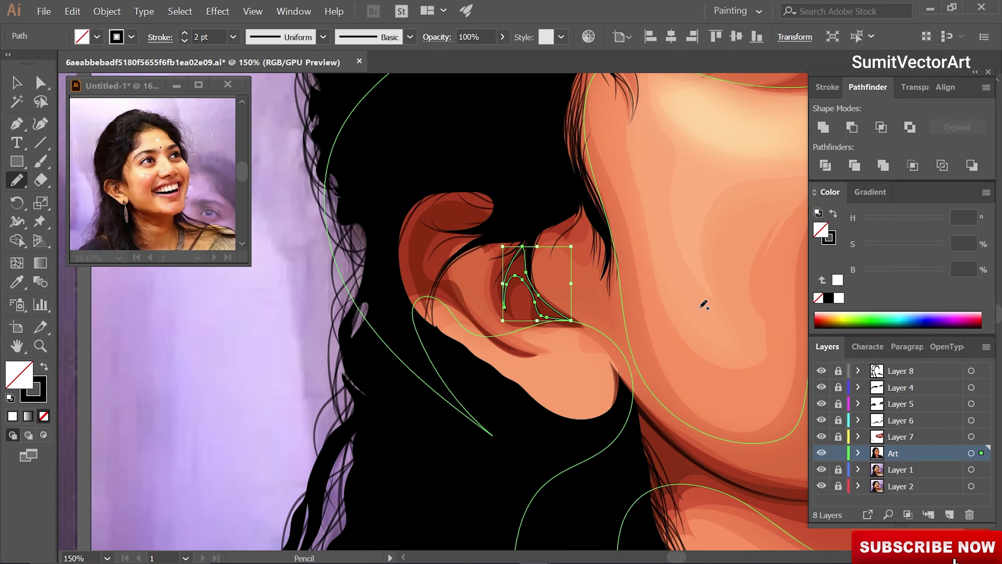
key("shift+x")
key("5")
left_click(273, 361, "ctrl")
key("ctrl+0")
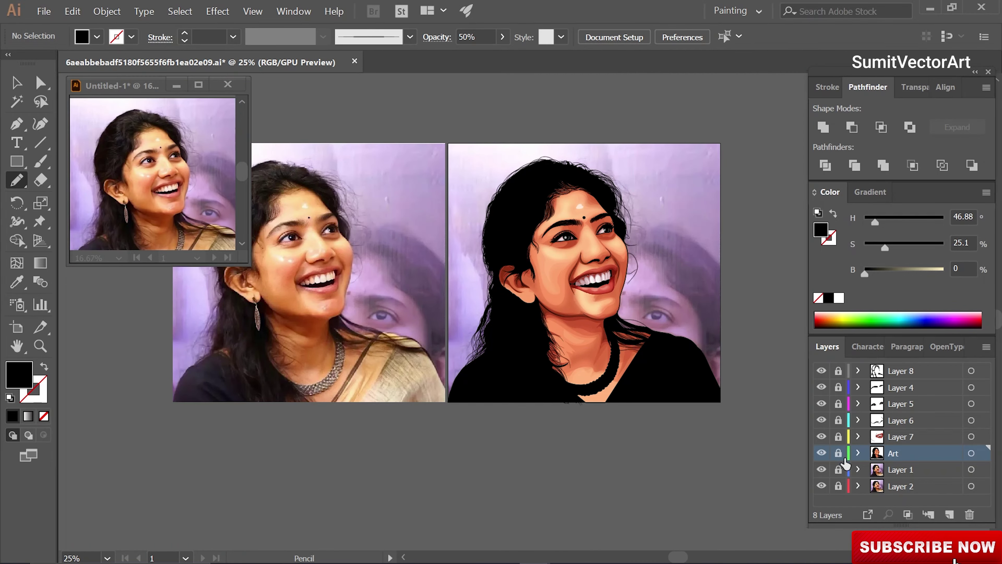
Add a new layer directly above the Art layer and hide Art to expose the necklace in the photo.
left_click(952, 520)
key("ctrl+plus")
key("ctrl+plus")
key("ctrl+plus")
key("ctrl+plus")
key("ctrl+plus")
left_click(822, 468)
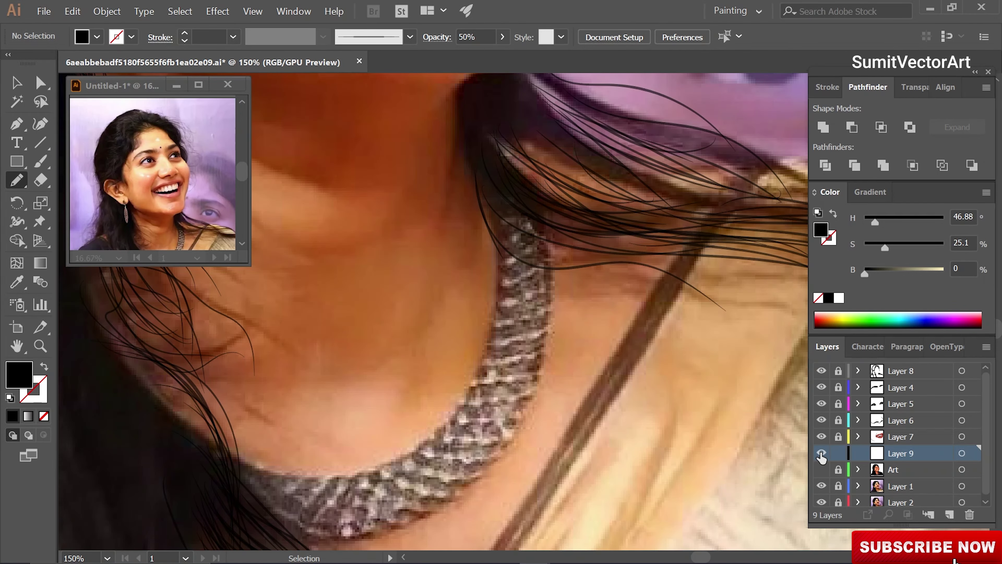
Trace zigzag highlight shapes with the Pencil tool down the upper part of the necklace, beside the hair strands.
left_click(516, 273, "ctrl")
mouse_move(525, 289)
left_mouse_down()
mouse_move(552, 311)
mouse_move(504, 365)
mouse_move(515, 369)
mouse_move(517, 290)
mouse_move(549, 292)
left_mouse_up()
key("ctrl+z")
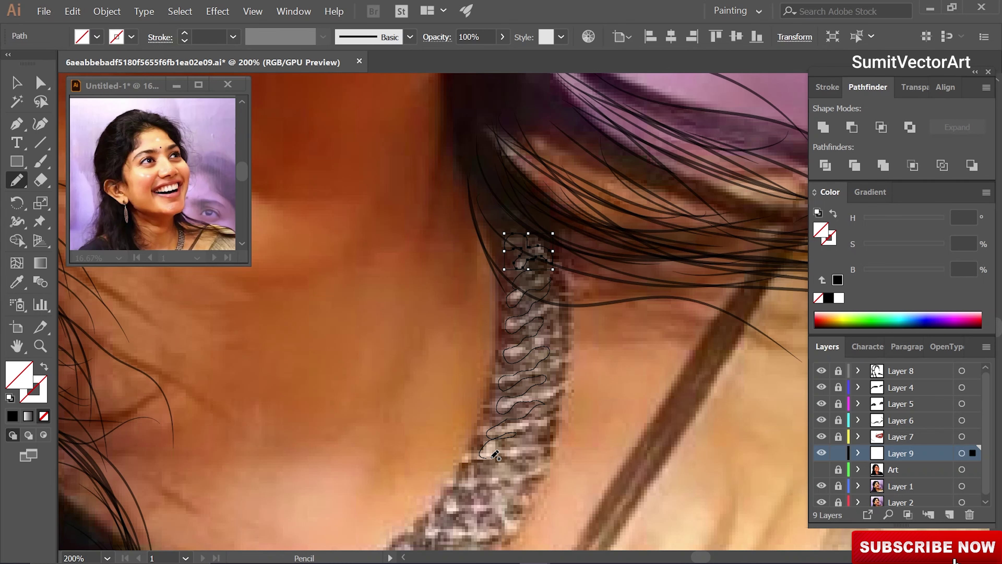
left_click_drag(558, 267, 559, 268)
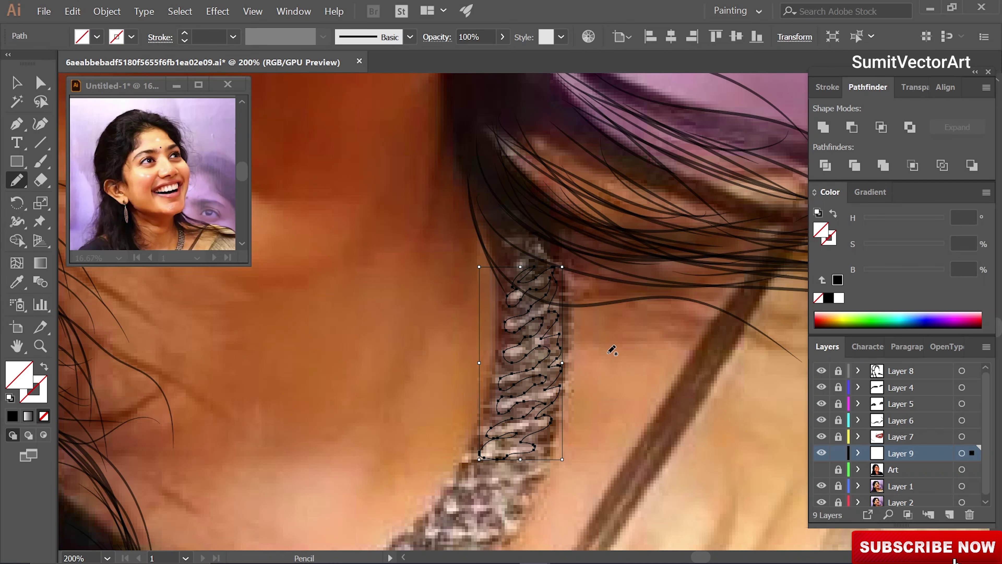
scroll(611, 350, "down", 4)
left_click(582, 336, "ctrl")
Switch Layer 9 to outline view and trace the remaining bead highlights around the necklace's lower curve.
left_click(821, 453, "ctrl")
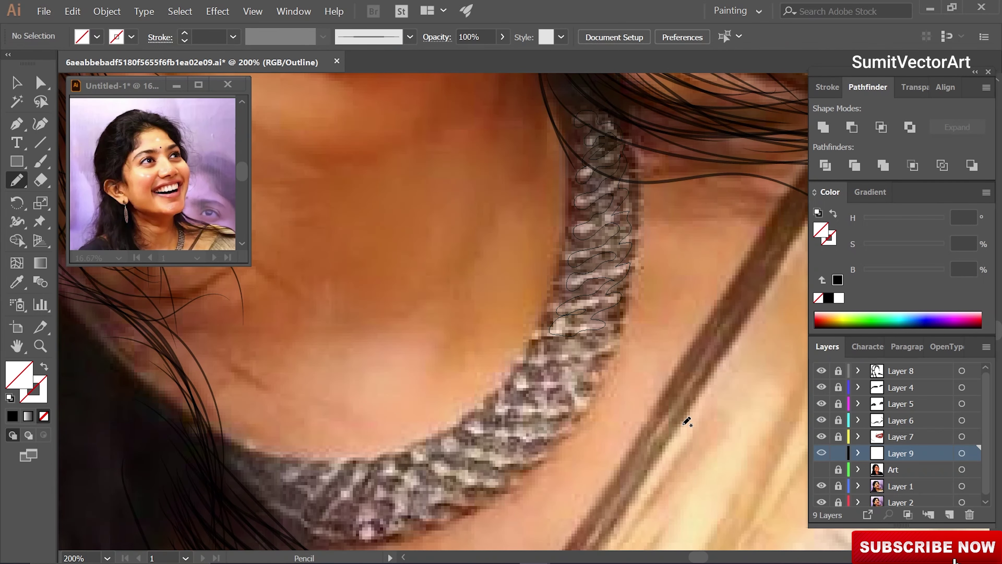
scroll(614, 332, "down", 3)
mouse_move(575, 357)
left_mouse_down()
mouse_move(612, 347)
mouse_move(608, 328)
mouse_move(559, 374)
mouse_move(611, 352)
mouse_move(616, 385)
left_mouse_up()
mouse_move(589, 389)
left_mouse_down()
mouse_move(494, 429)
mouse_move(544, 380)
mouse_move(512, 422)
left_mouse_up()
mouse_move(499, 385)
left_mouse_down()
mouse_move(479, 420)
mouse_move(414, 394)
left_mouse_up()
left_click_drag(414, 395, 388, 379)
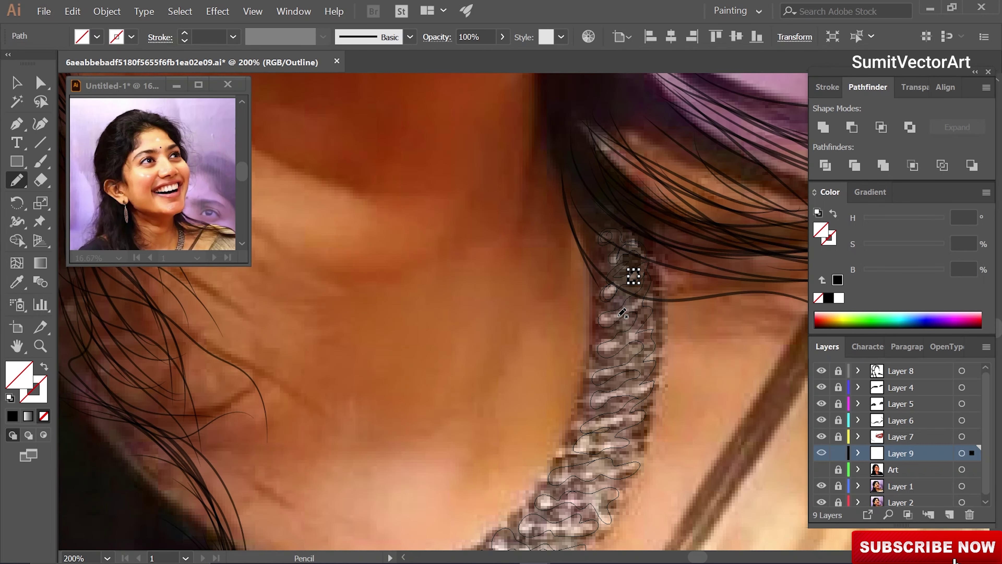
left_click_drag(628, 412, 600, 425)
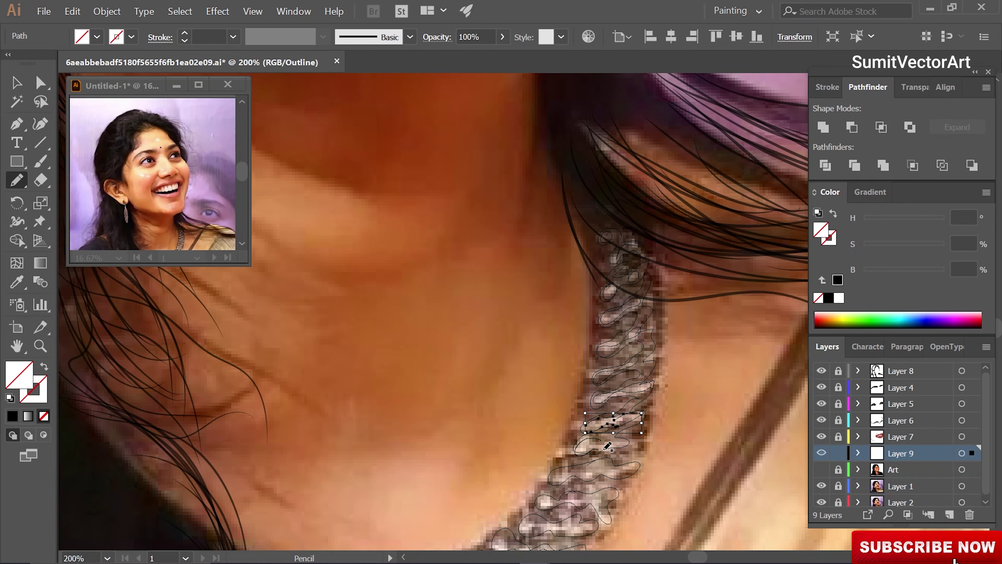
mouse_move(594, 469)
left_mouse_down()
mouse_move(653, 371)
mouse_move(610, 405)
mouse_move(612, 357)
left_mouse_up()
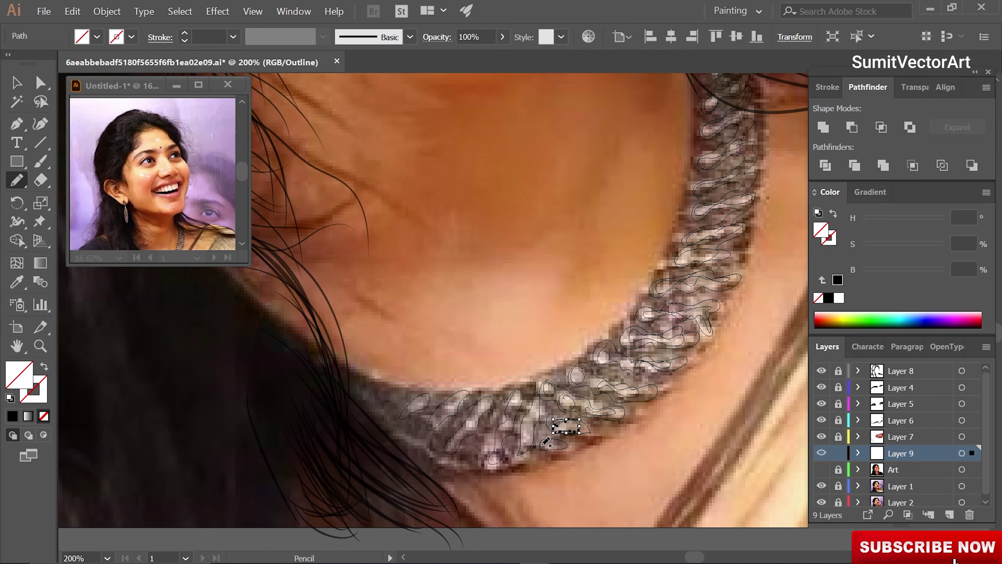
left_click_drag(494, 435, 511, 399)
left_click_drag(452, 444, 464, 397)
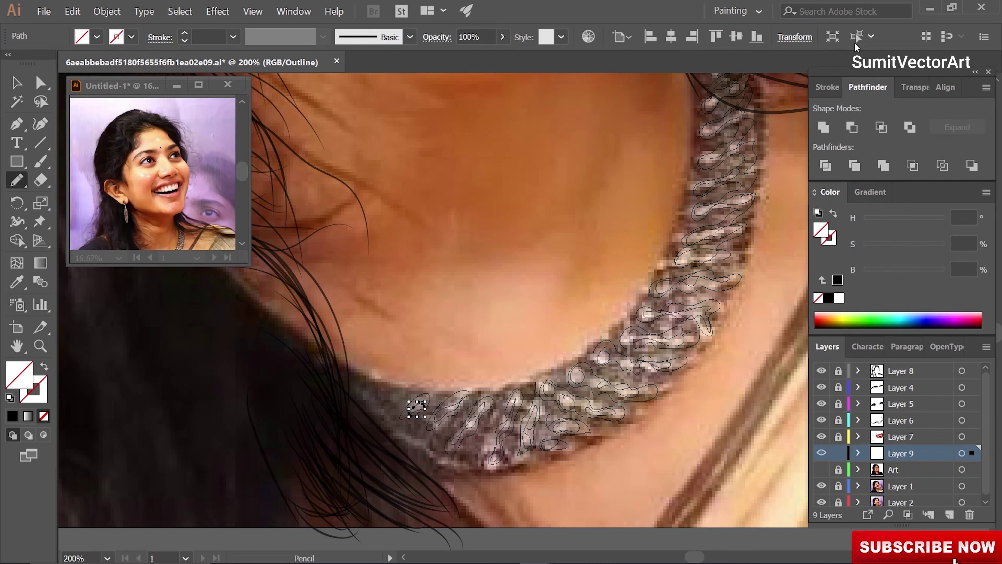
Fill all necklace highlight shapes with white at 50% opacity and show the Art layer in preview.
key("ctrl+a")
left_click(839, 297)
left_click(476, 37)
type("50")
key("Return")
left_click(822, 469)
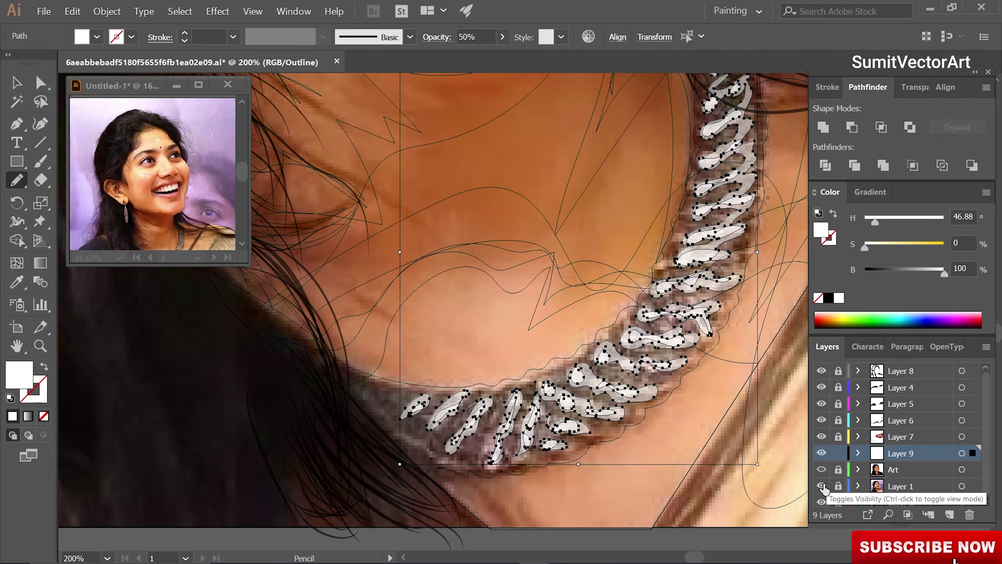
left_click(822, 469, "ctrl")
left_click(517, 328, "ctrl")
scroll(527, 331, "down", 7)
scroll(519, 320, "up", 2)
left_click_drag(514, 288, 551, 501)
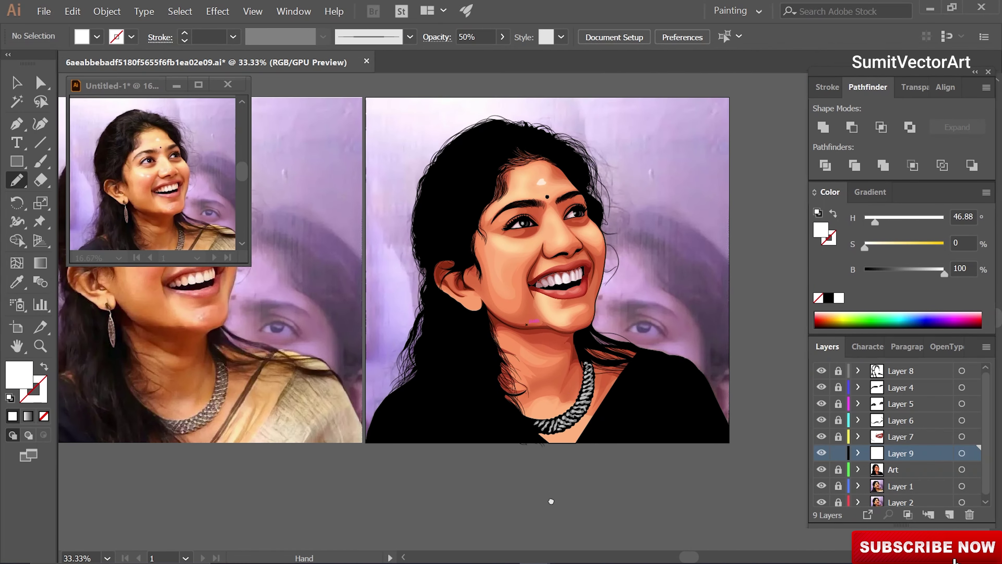
Hide the Art layer and trace the earring's silhouette, filled with dark grey (H 46.67, S 25, B 14.12).
left_click(822, 469)
scroll(481, 259, "up", 5)
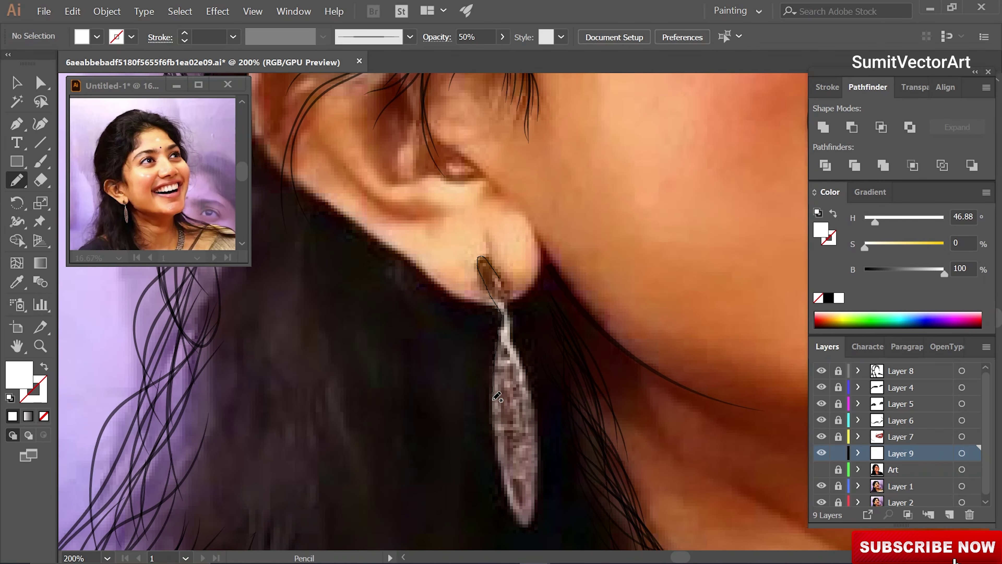
left_click(512, 290, "ctrl")
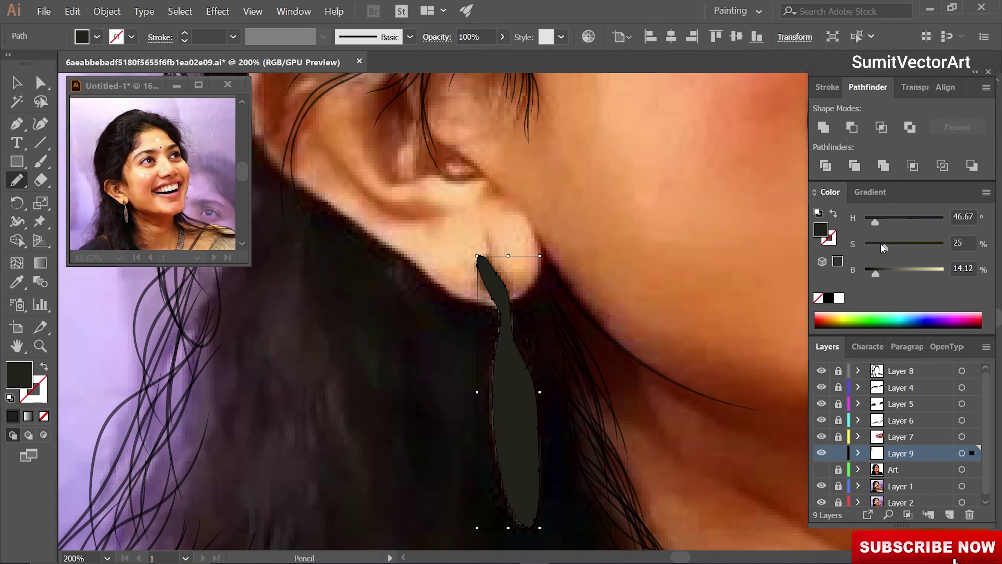
key("ctrl+shift+a")
Trace the metal highlights on the earring's hook and leaf-shaped pendant with the Pencil tool in outline view.
key("ctrl+y")
mouse_move(490, 273)
left_mouse_down()
mouse_move(509, 300)
mouse_move(521, 367)
left_mouse_up()
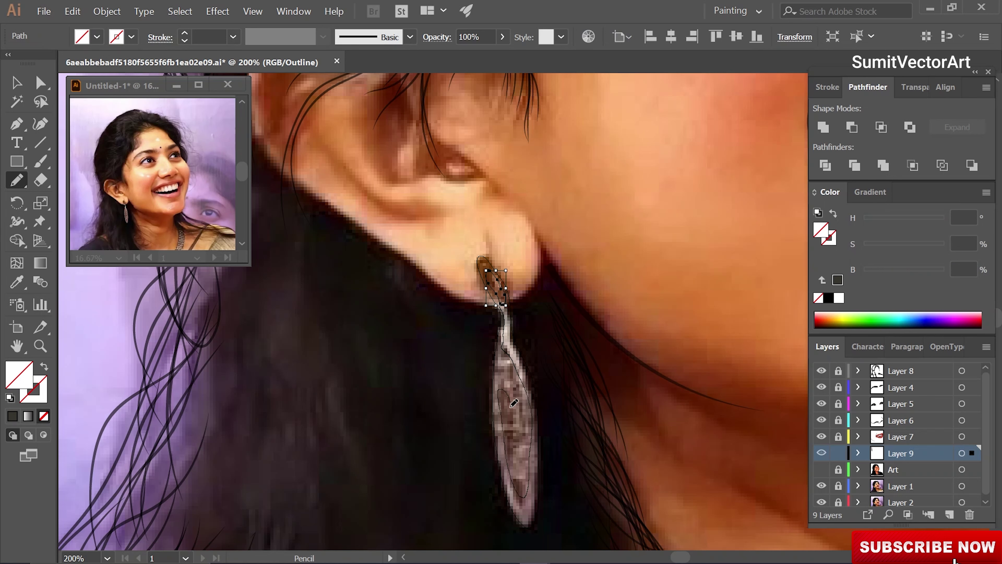
key("ctrl+shift+a")
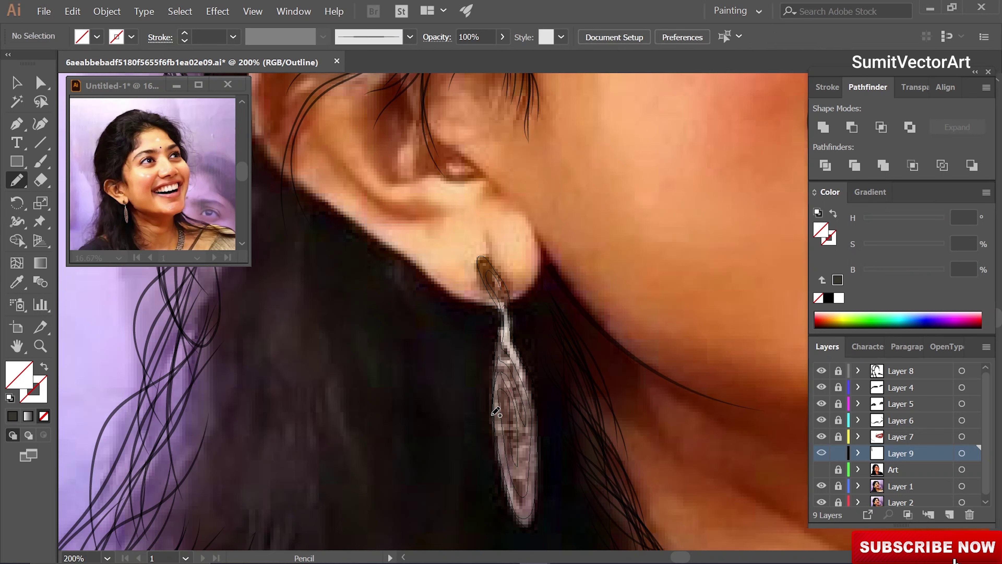
left_click_drag(500, 376, 532, 460)
key("ctrl+shift+a")
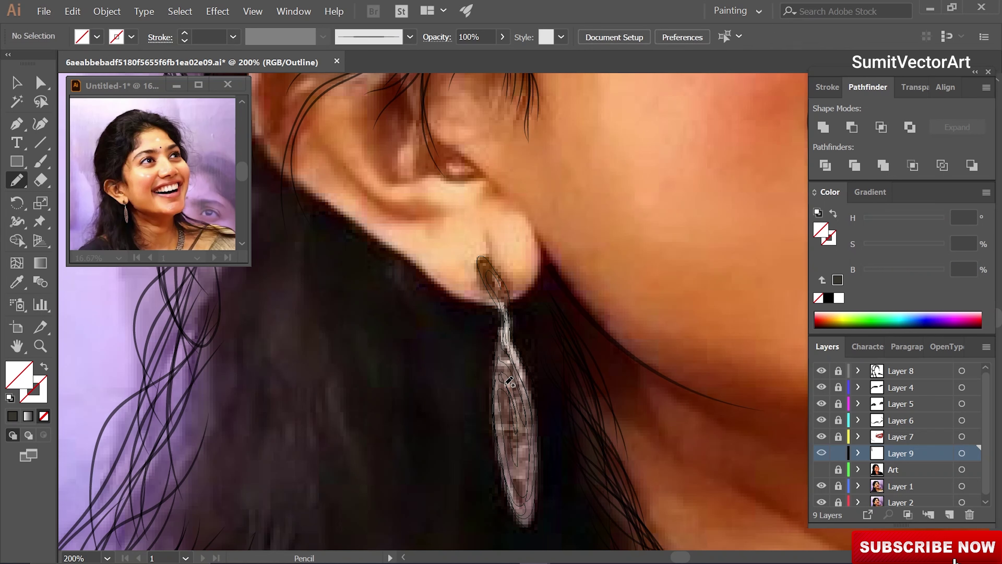
left_click_drag(498, 373, 528, 462)
Return to preview and fill the earring's highlight shapes with white at 50% opacity.
key("ctrl+a")
key("ctrl+y")
type("50")
key("Return")
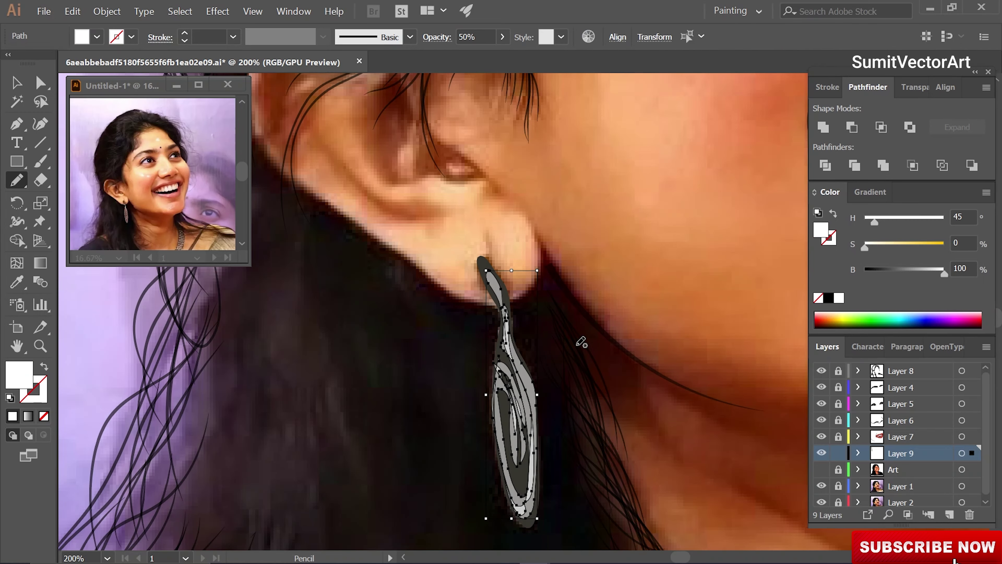
key("ctrl+shift+a")
Show and unlock the Art layer, hide Layer 1 and lock Layer 9.
key("ctrl+0")
left_click(821, 469)
left_click(822, 486)
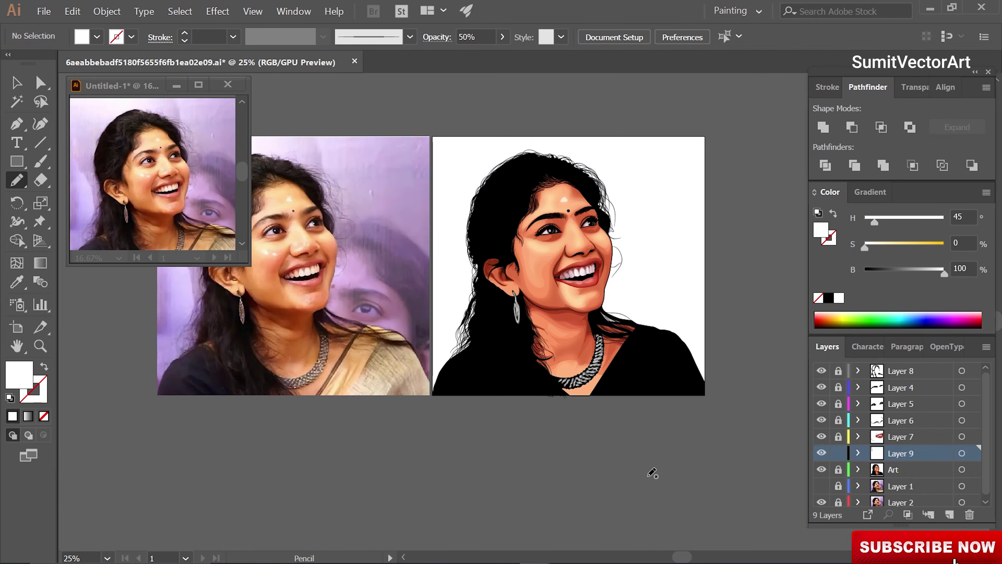
left_click(837, 469)
Draw a shape along the ear's lower edge and around the lobe, coloured with a sampled reddish brown at 31% opacity.
scroll(506, 296, "up", 5)
left_click_drag(434, 308, 451, 316)
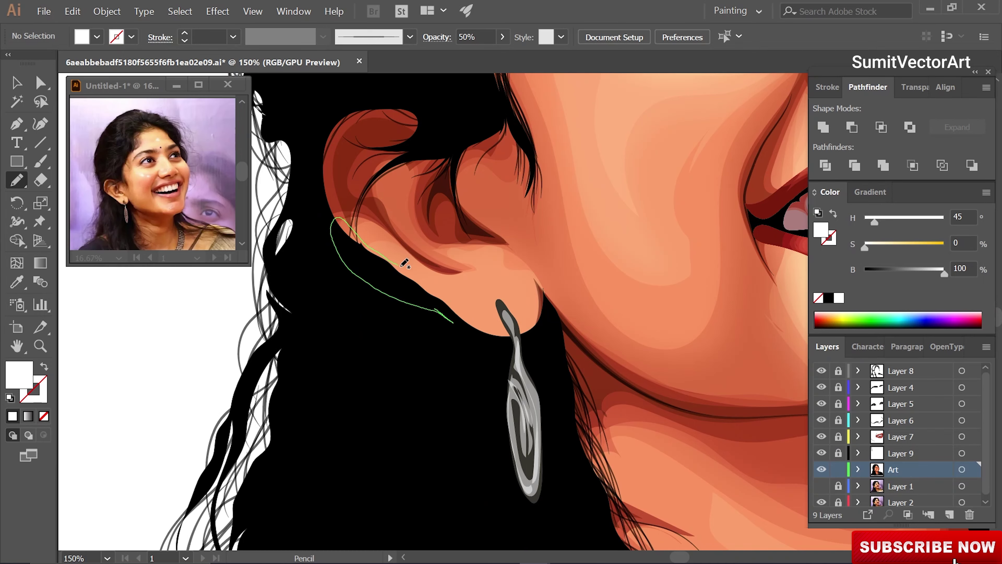
left_click_drag(518, 378, 450, 320)
key("i")
left_click(313, 380)
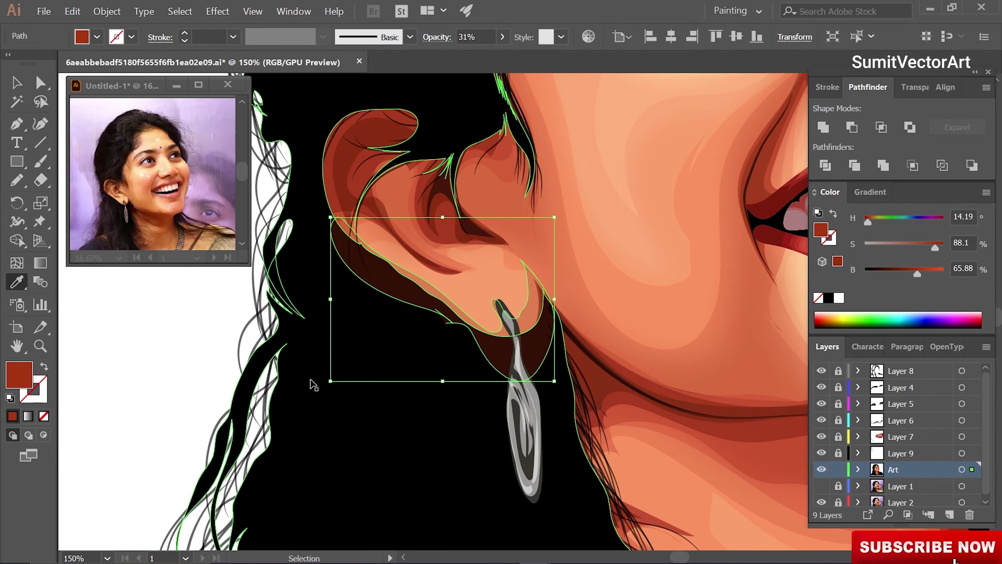
Arrange the black hair shape in front of the shadow shape around the ear.
left_click(325, 402)
right_click(407, 403)
mouse_move(523, 351)
left_click(563, 384)
key("ctrl+shift+a")
key("ctrl+0")
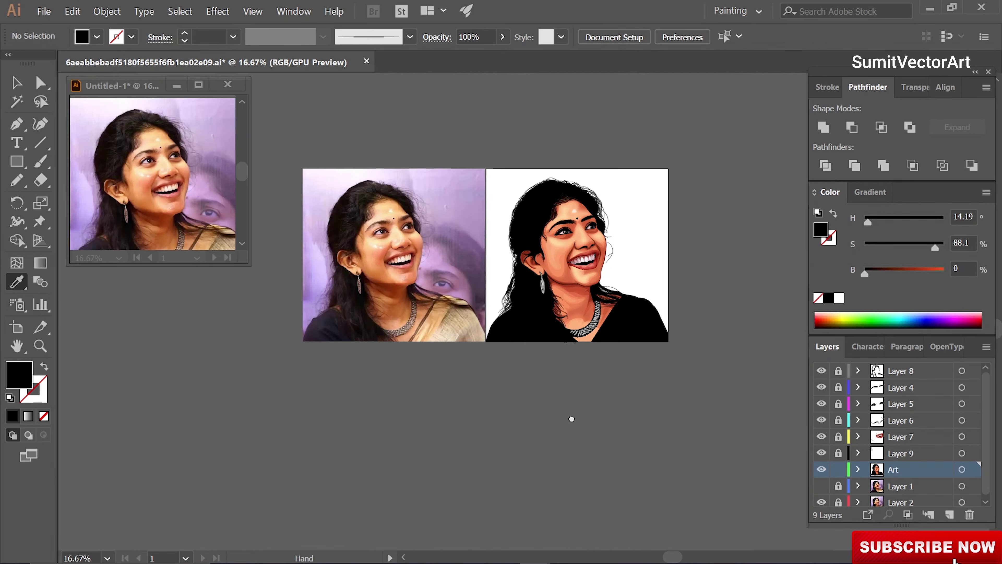
Lock the Art layer, add a new layer on top of the stack and hide the artwork layers, leaving the photo shown.
key("v")
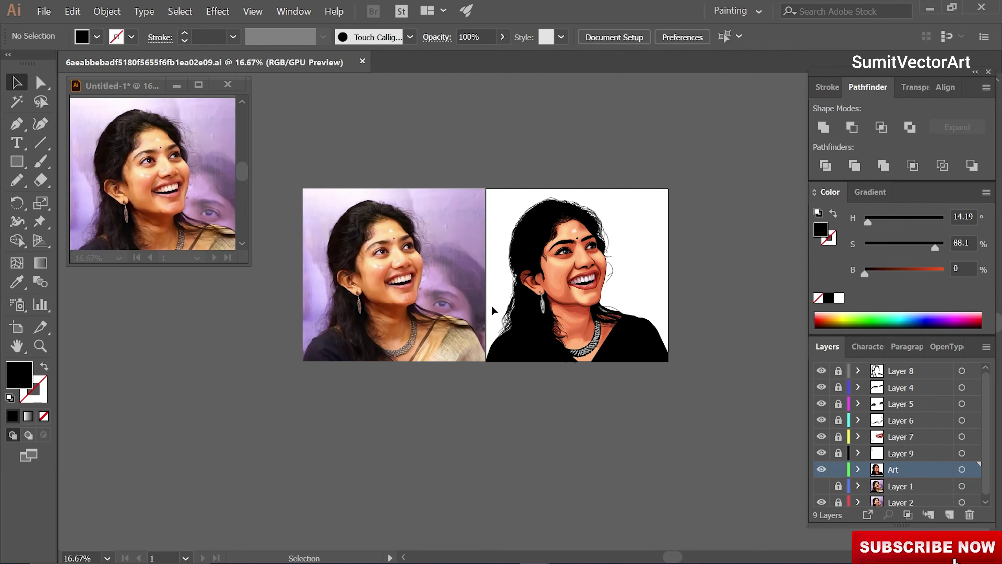
key("ctrl+equal")
left_click(838, 469)
left_click(949, 515)
left_click(821, 482, "alt")
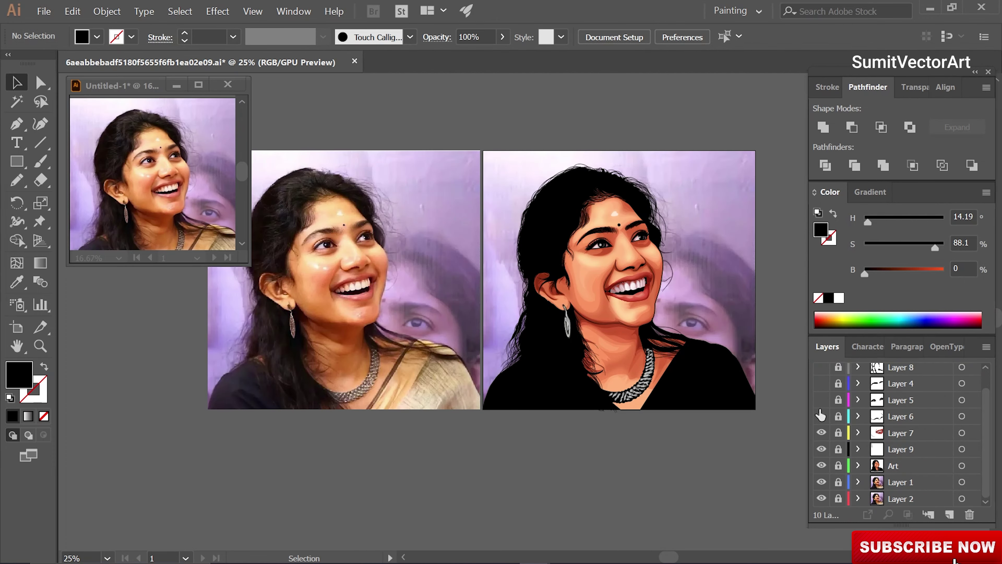
scroll(907, 434, "up", 1)
key("ctrl+equal")
key("ctrl+equal")
key("ctrl+equal")
key("ctrl+equal")
key("b")
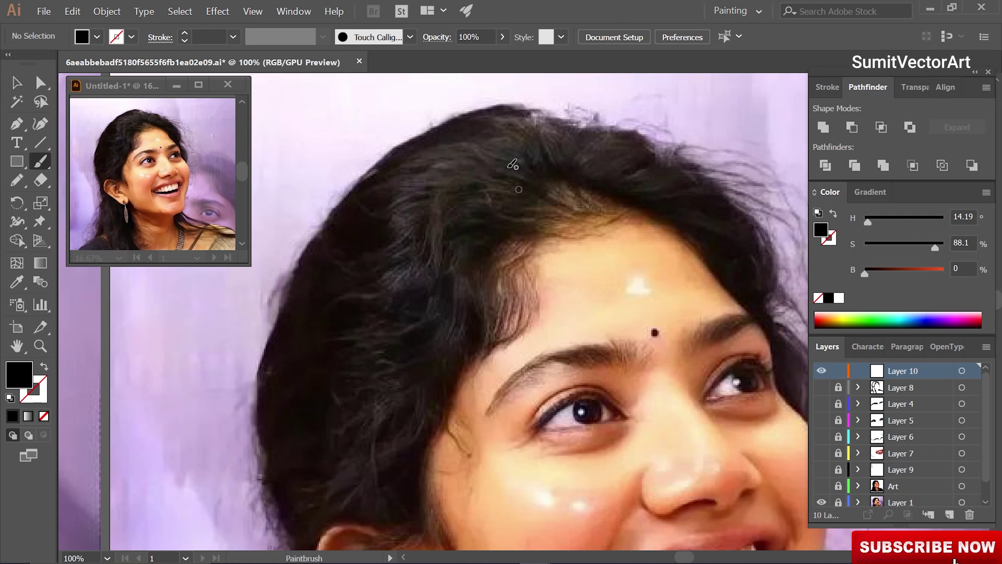
Paint a first hair strand at the forehead hairline and set its stroke to yellow (H 51.98, S 96.86, B 100), 2 pt, 60% opacity.
left_click_drag(528, 244, 483, 357)
left_click(839, 318)
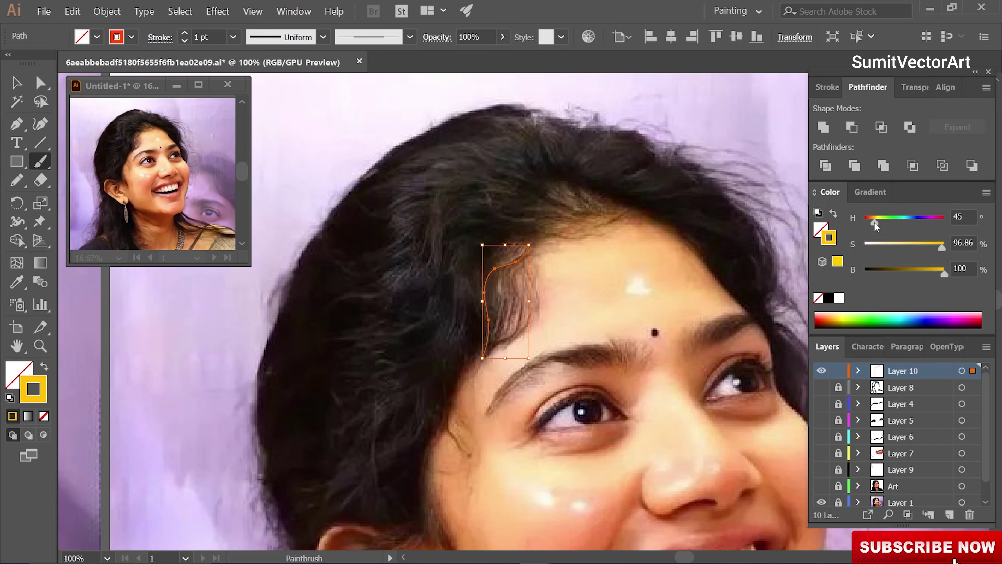
key("ctrl+shift+a")
Paint dense yellow strands with the Paintbrush from the forehead hairline back over the crown and down the far side of the face.
left_click_drag(538, 245, 489, 335)
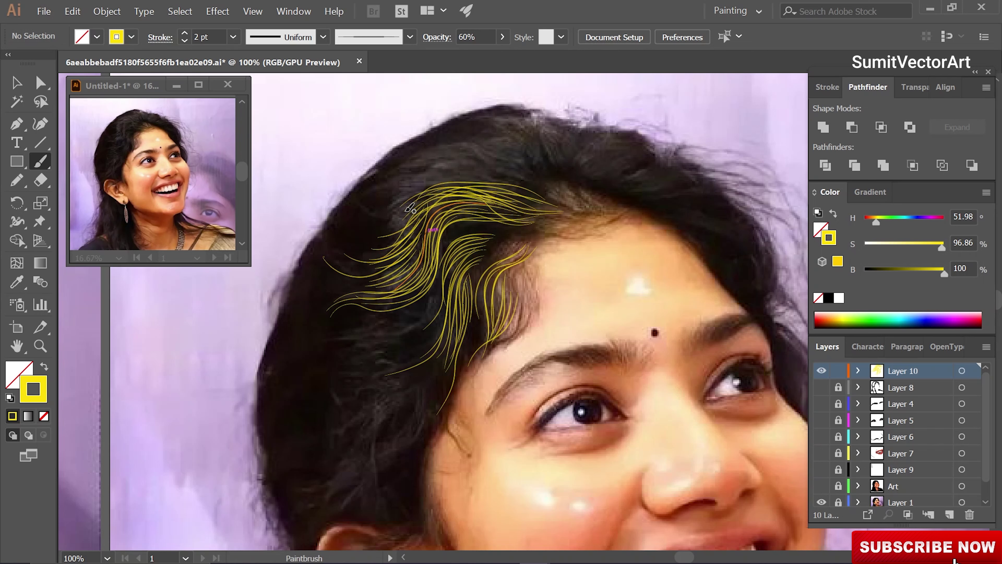
mouse_move(560, 205)
left_mouse_down()
mouse_move(493, 174)
mouse_move(458, 142)
mouse_move(409, 197)
left_mouse_up()
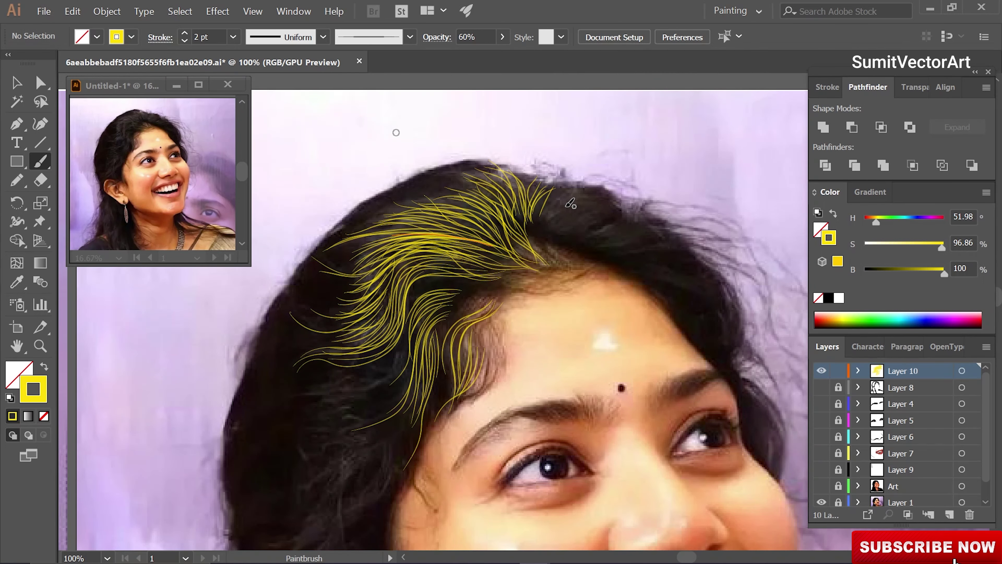
left_click_drag(580, 232, 676, 251)
left_click_drag(602, 245, 704, 266)
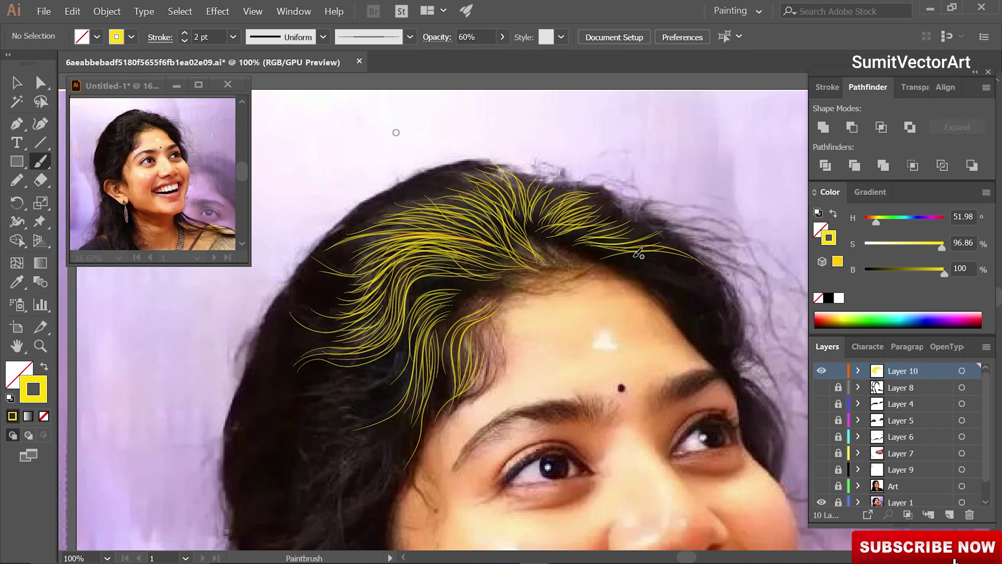
left_click_drag(632, 256, 553, 231)
left_click_drag(554, 242, 638, 284)
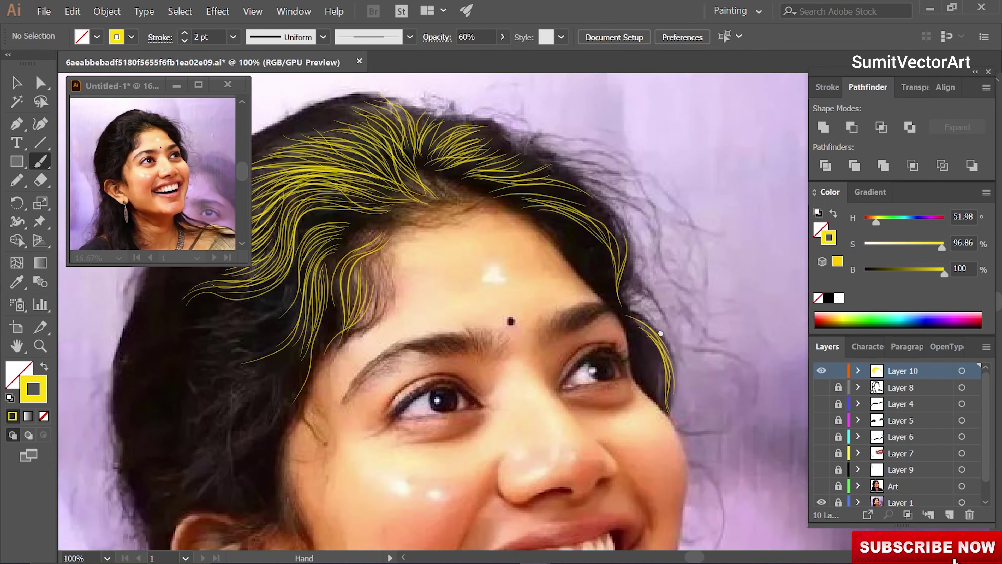
scroll(592, 296, "up", 3)
left_click_drag(477, 307, 430, 228)
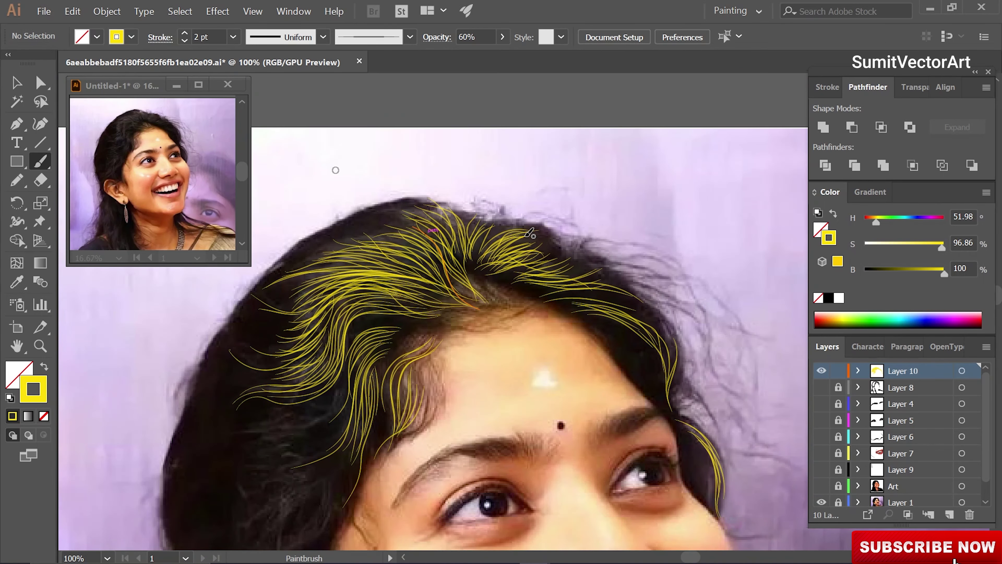
Continue painting yellow strands down the side of the head between the temple and the ear, following the hair's waves.
scroll(437, 219, "down", 3)
scroll(396, 172, "left", 3)
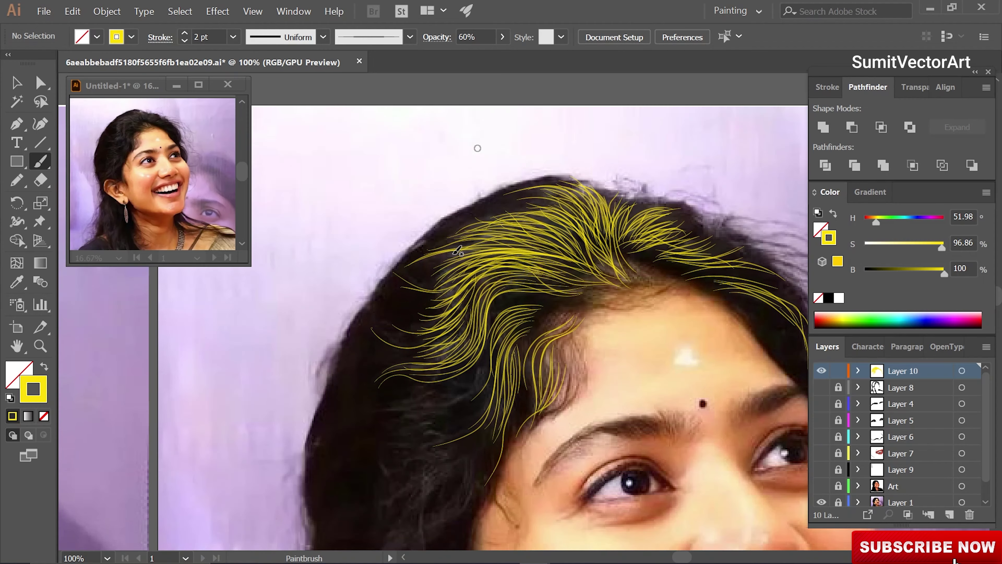
scroll(474, 150, "left", 2)
left_click_drag(526, 260, 420, 353)
scroll(457, 276, "down", 3)
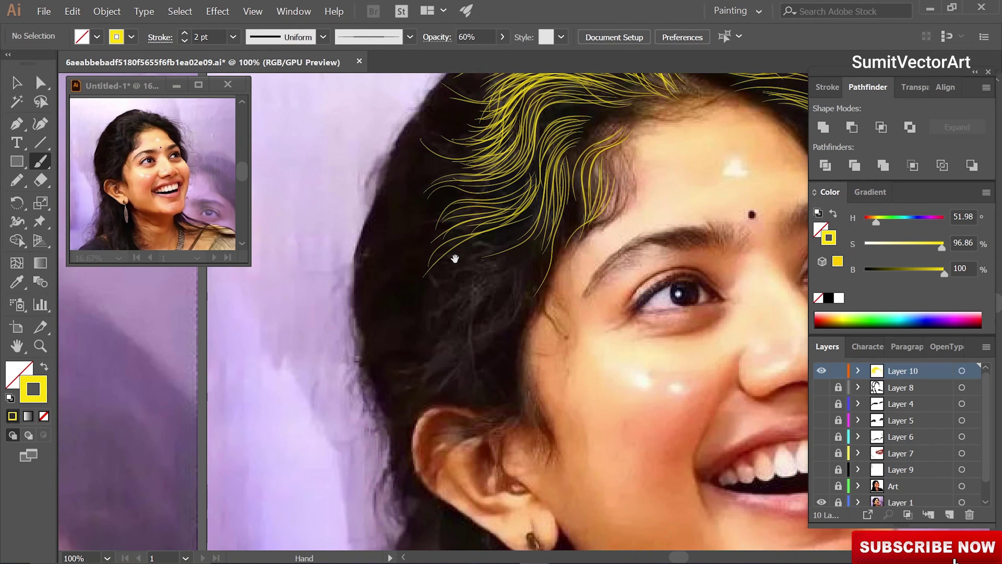
left_click_drag(438, 292, 571, 147)
left_click_drag(445, 328, 475, 287)
left_click_drag(474, 332, 475, 332)
Fill in the yellow hair strands above the ear and in front of it at the temple, raising the stroke to 3 pt.
scroll(514, 264, "down", 1)
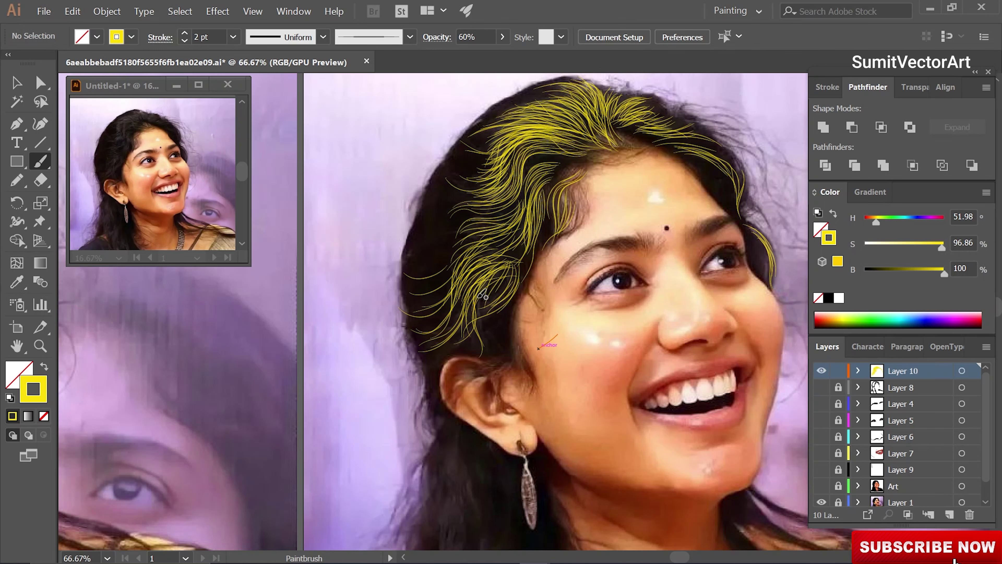
key("]")
mouse_move(479, 311)
left_mouse_down()
mouse_move(498, 350)
mouse_move(485, 308)
left_mouse_up()
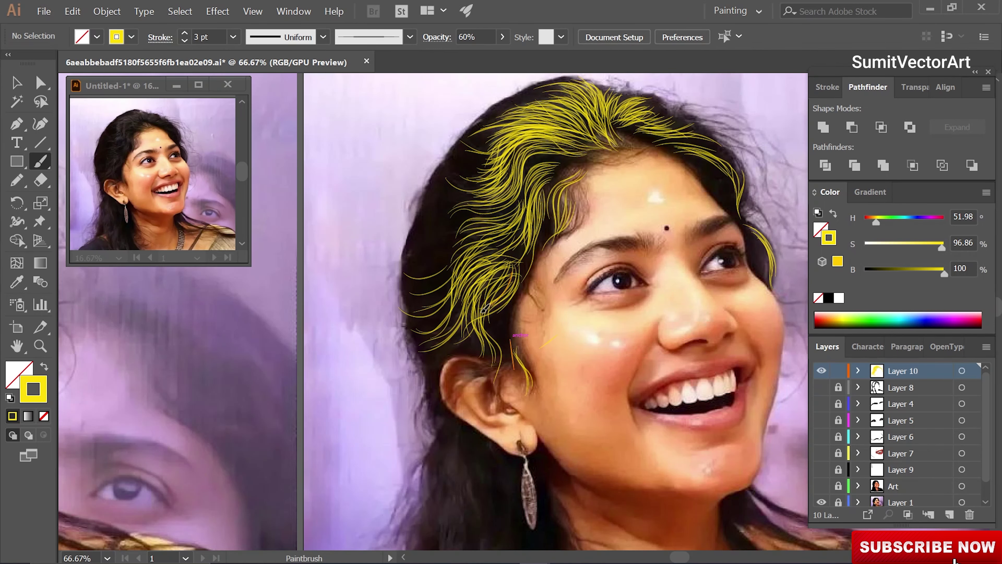
Paint long 3 pt yellow strands from behind the ear down the loose hair to the bottom edge of the artboard.
scroll(515, 182, "down", 1)
scroll(486, 287, "down", 2)
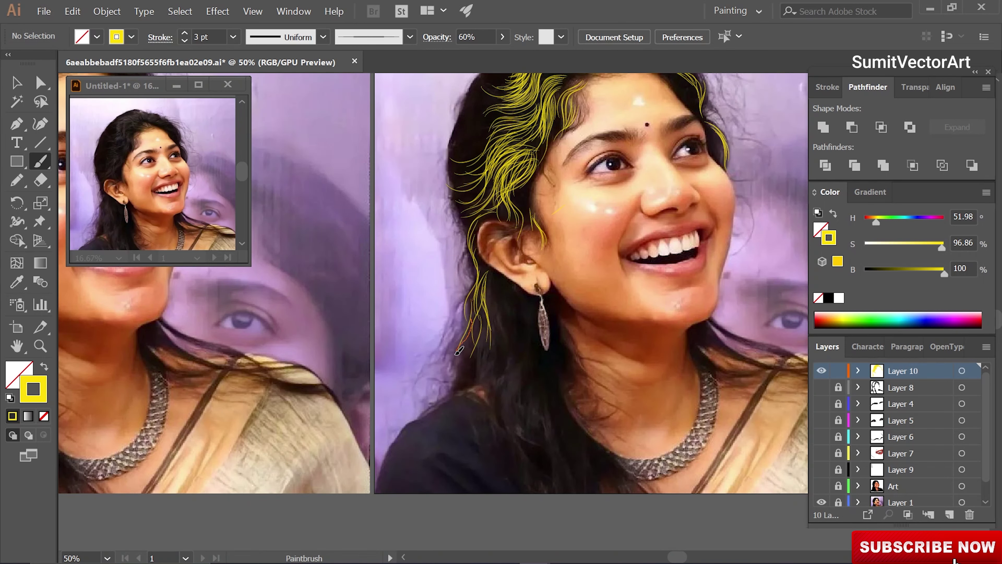
left_click_drag(492, 389, 493, 389)
scroll(505, 336, "down", 2)
mouse_move(508, 259)
left_mouse_down()
mouse_move(515, 281)
mouse_move(472, 312)
left_mouse_up()
scroll(485, 355, "right", 3)
left_click_drag(489, 392, 503, 422)
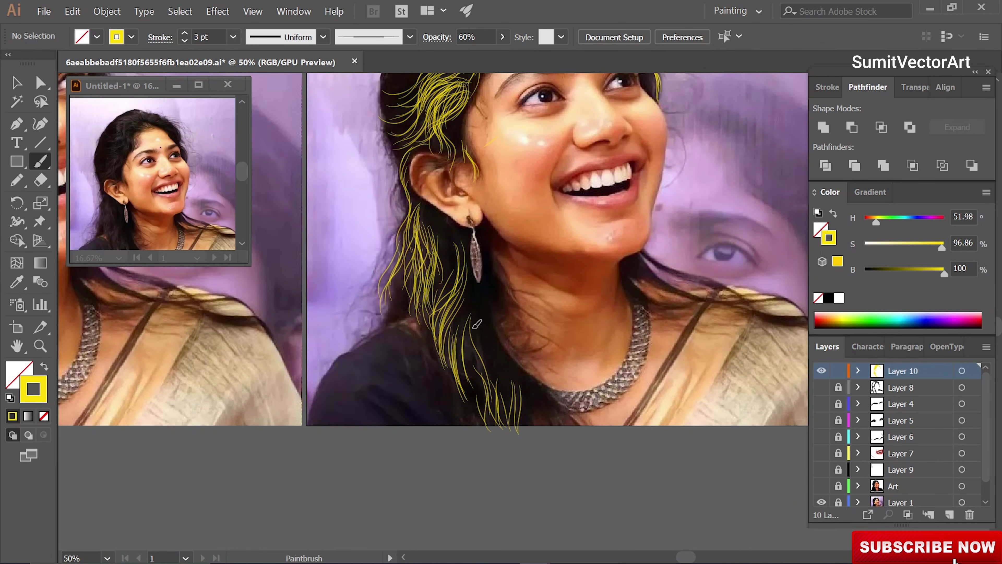
Show the artwork layers with the photo hidden and add yellow strands to the hair over the far shoulder.
scroll(456, 310, "up", 3)
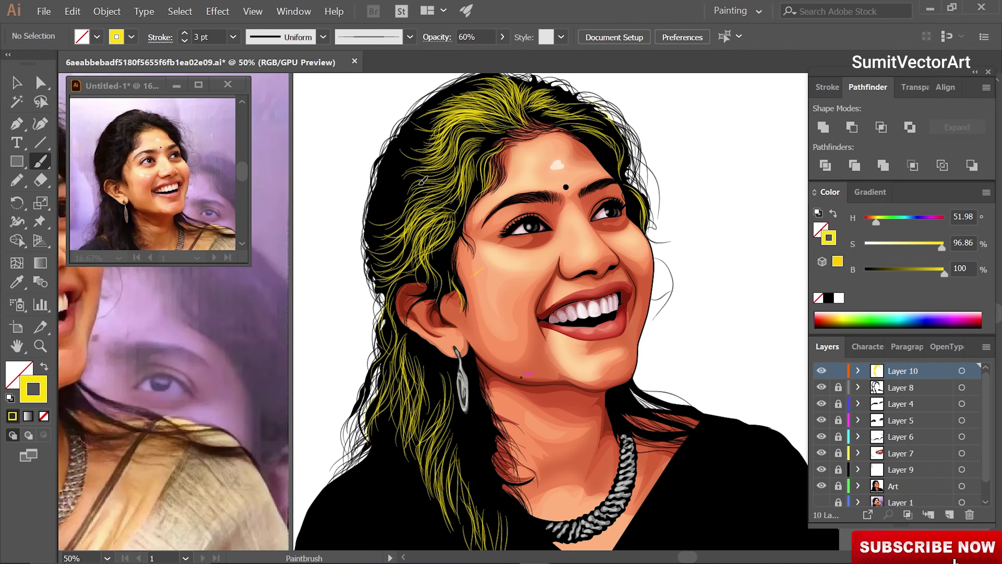
scroll(423, 179, "up", 2)
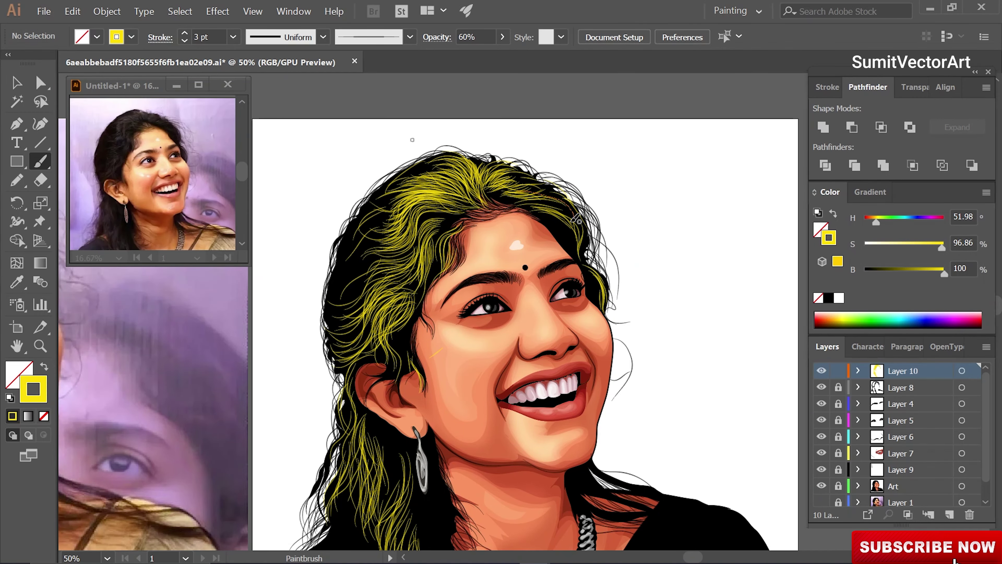
scroll(478, 273, "left", 2)
scroll(478, 273, "down", 1)
scroll(478, 273, "down", 2)
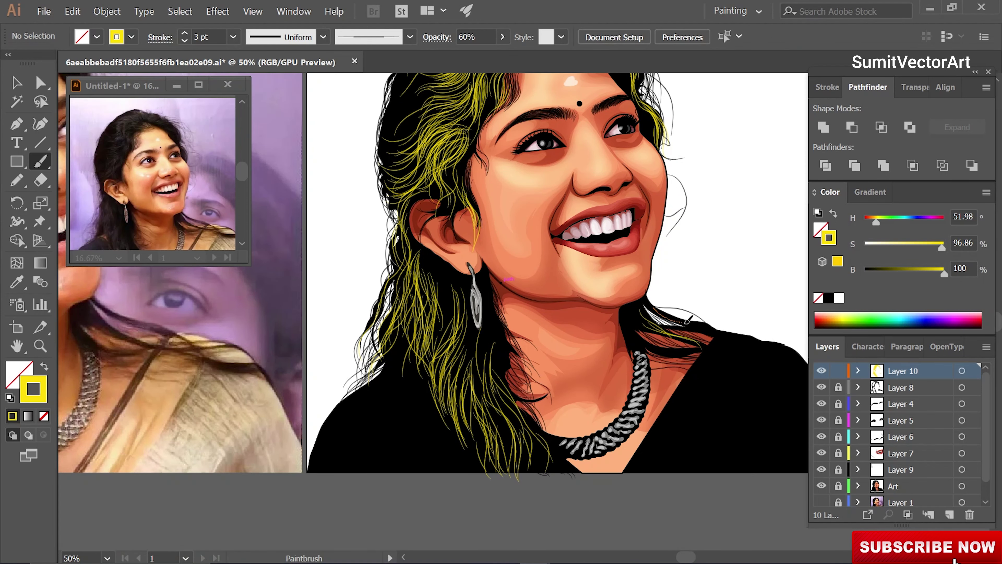
scroll(688, 319, "right", 3)
scroll(671, 355, "up", 1)
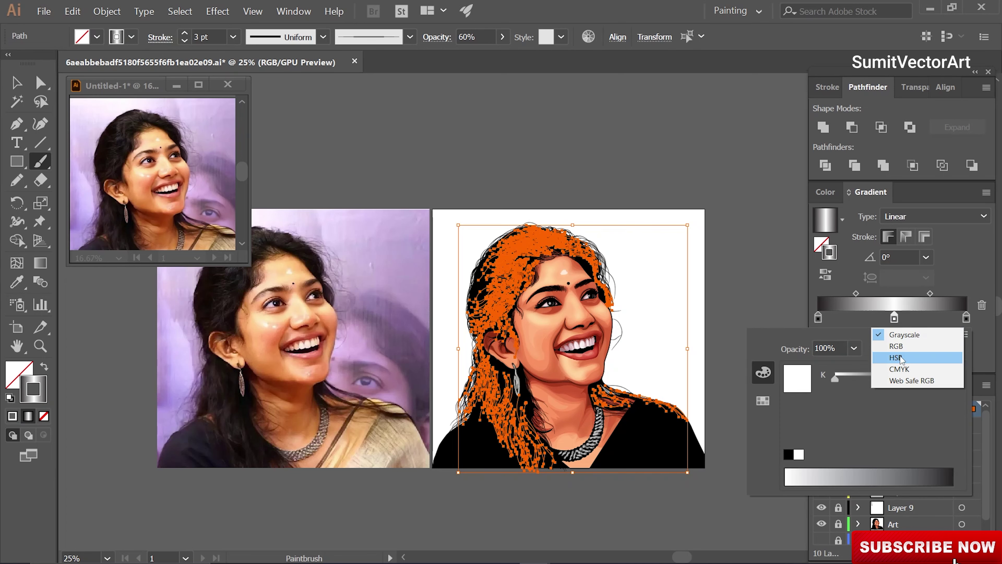
Give all hair strands a linear dark-to-brown-to-dark gradient stroke with an elliptical width profile, 2 pt weight and 40% opacity.
left_click(895, 346)
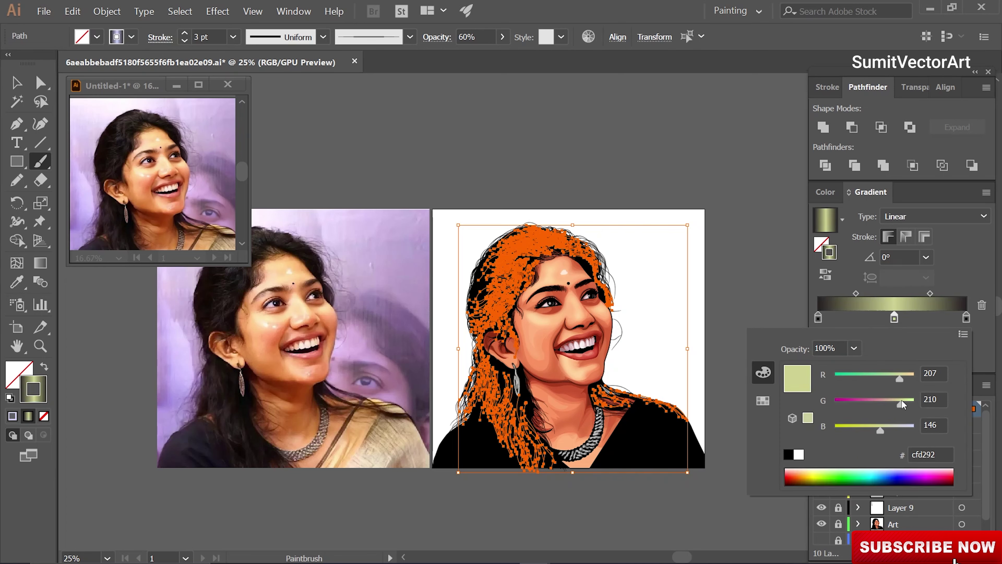
left_click_drag(908, 429, 877, 432)
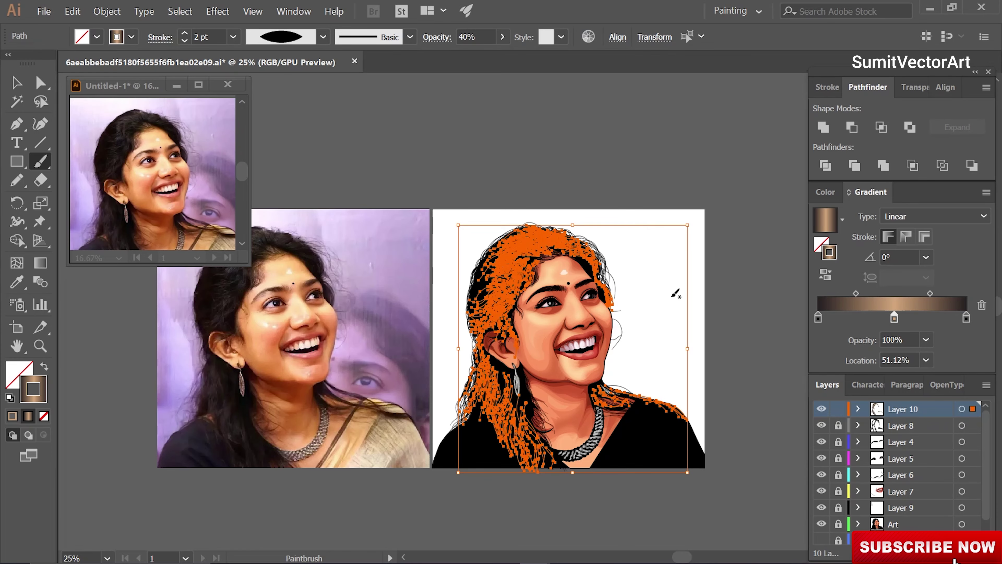
key("ctrl+minus")
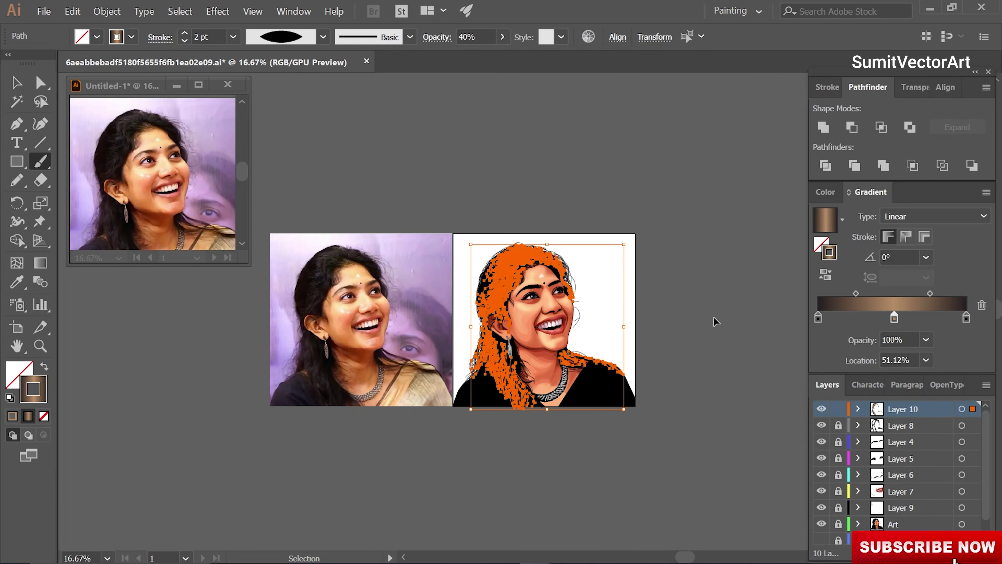
key("ctrl+shift+a")
scroll(590, 293, "up", 2)
scroll(620, 305, "down", 1)
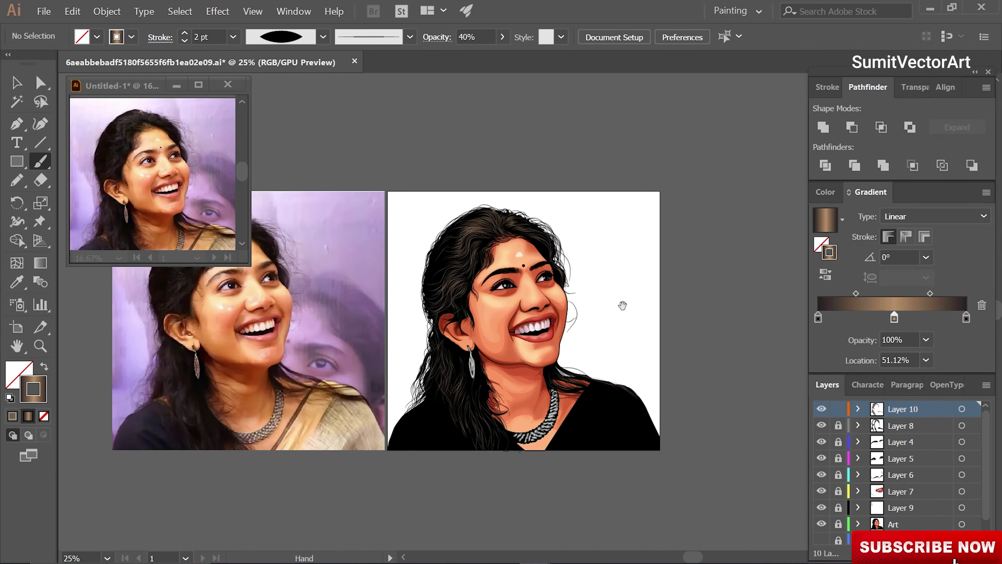
Lock the hair strand layer, unlock the Art layer and delete the two pale highlight shapes on the chin.
scroll(619, 304, "up", 3)
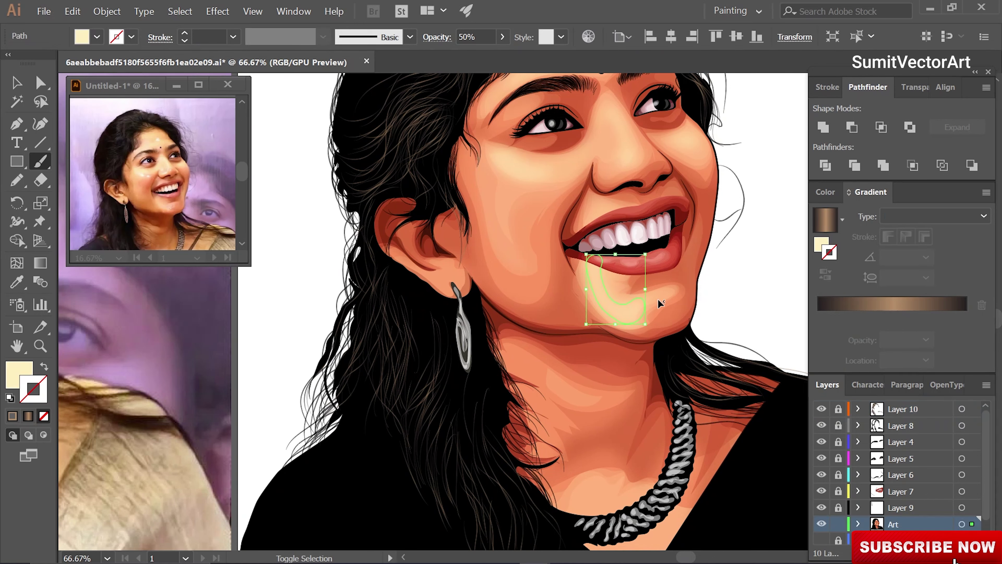
key("Delete")
left_click(631, 312, "ctrl")
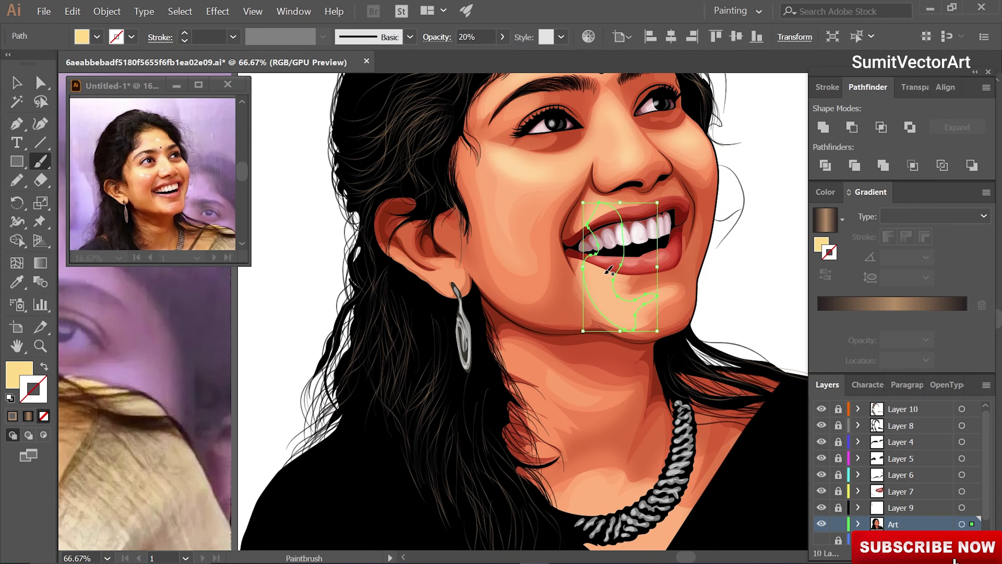
key("Delete")
Draw a new chin shape with the Pencil around the area below the lower lip, using peach fill ffcea3 at 20% opacity.
left_click(623, 312, "ctrl")
left_click(754, 277, "ctrl")
key("n")
left_click_drag(644, 337, 674, 318)
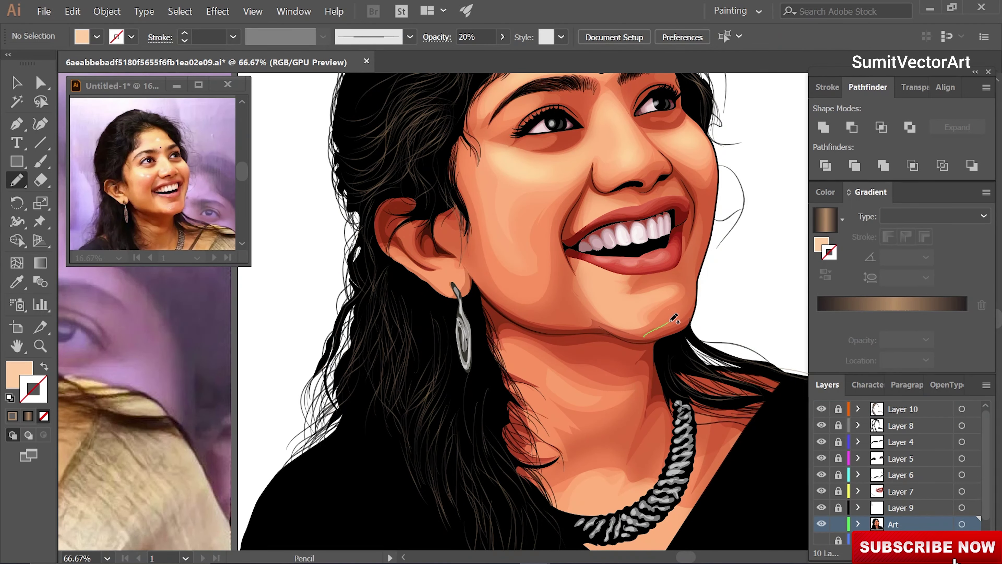
left_click_drag(604, 321, 641, 336)
scroll(671, 276, "up", 3)
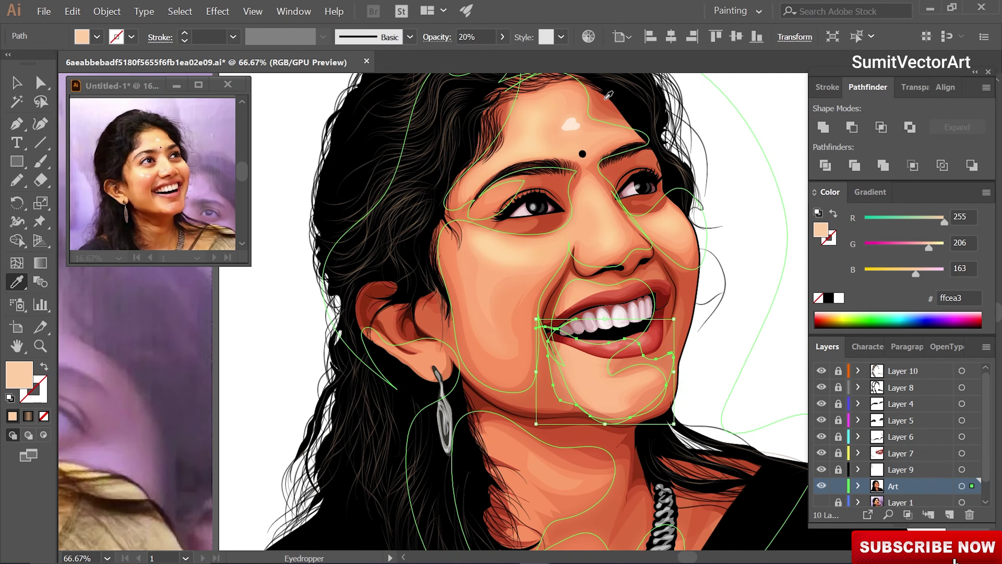
Recolour the chin shape from a sampled skin tone and set its fill to H 14.18, S 66, B 98.04 at 76% opacity.
key("i")
left_click(769, 315)
right_click(769, 316)
key("v")
left_click(666, 381)
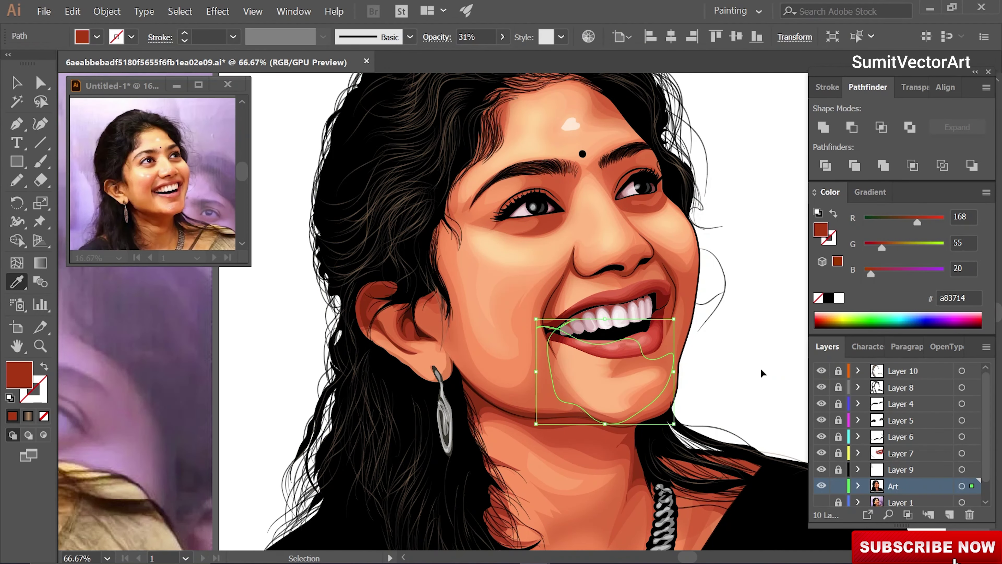
key("i")
left_click(639, 383)
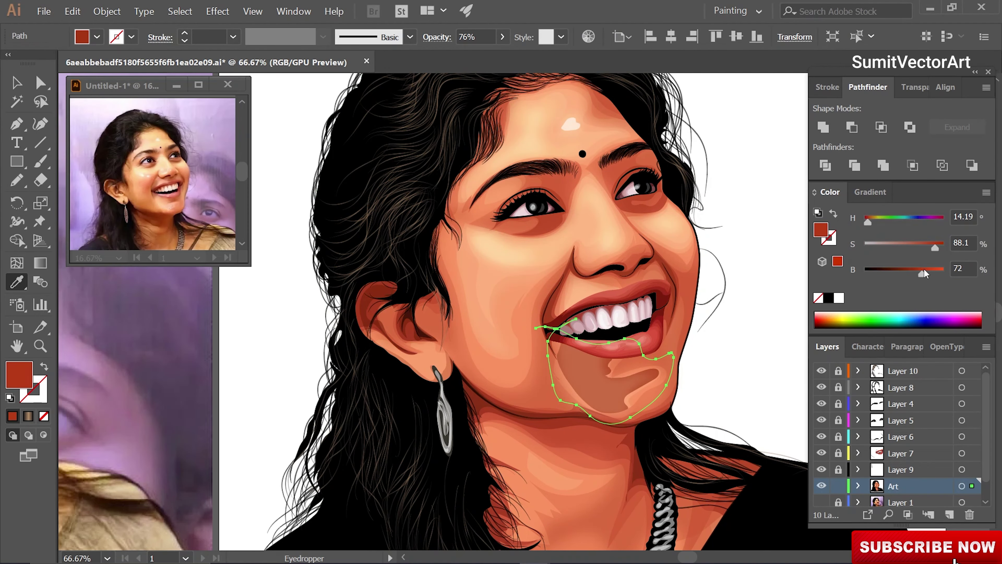
key("ctrl+minus")
key("ctrl+minus")
key("ctrl+minus")
key("ctrl+plus")
key("ctrl+plus")
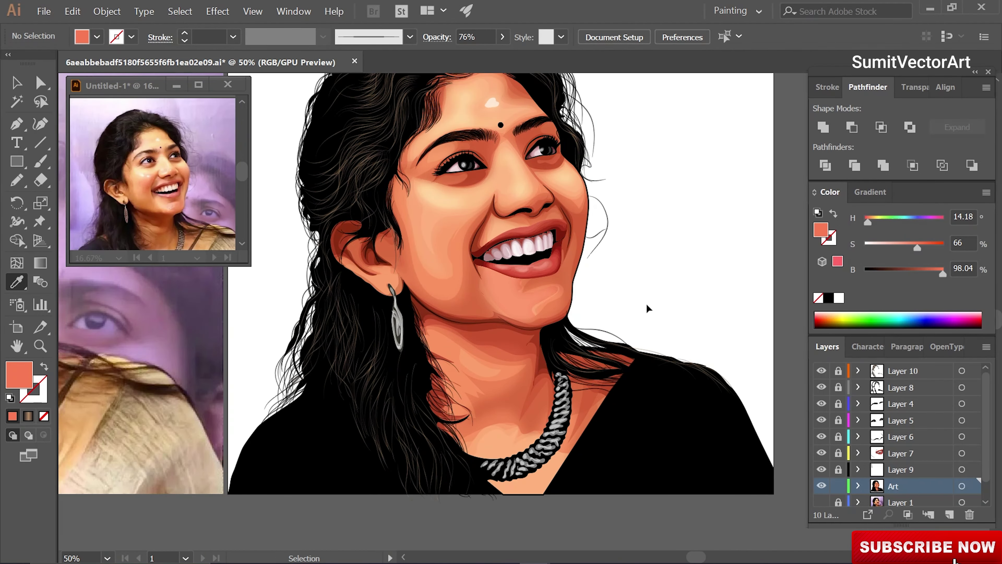
key("v")
left_click(689, 264)
Ungroup the black clothing shapes.
key("ctrl+minus")
key("ctrl+minus")
right_click(619, 288)
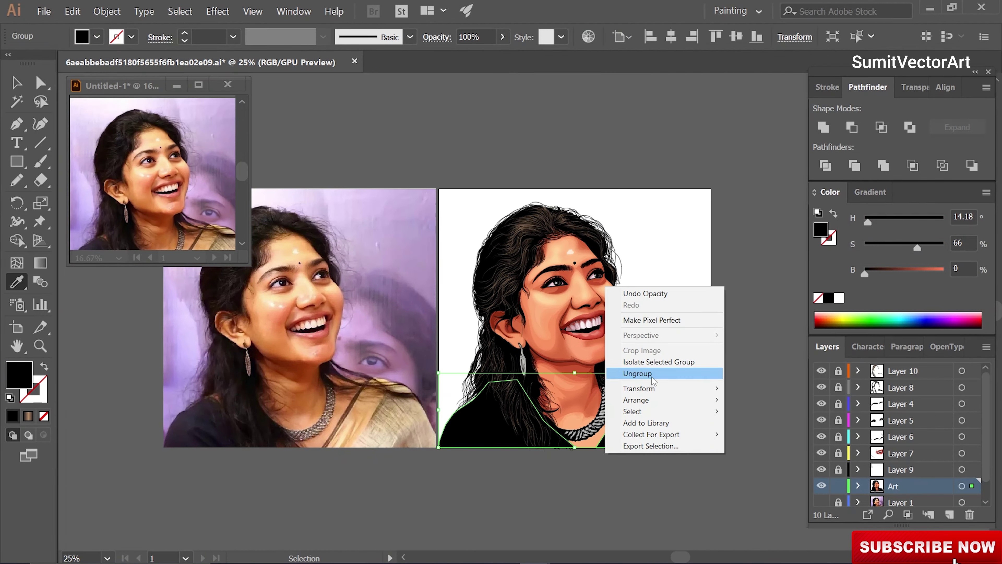
key("Escape")
Give the outline path around the face and neck a 4 pt black stroke with a uniform profile and 100% opacity.
left_click(615, 341)
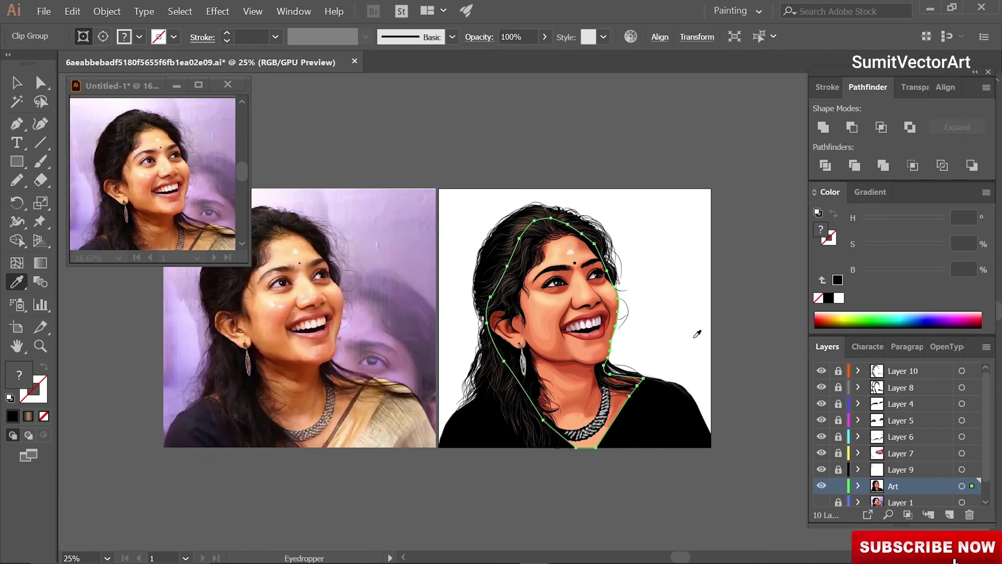
key("ctrl+plus")
key("ctrl+plus")
key("ctrl+plus")
key("ctrl+2")
key("ctrl+shift+a")
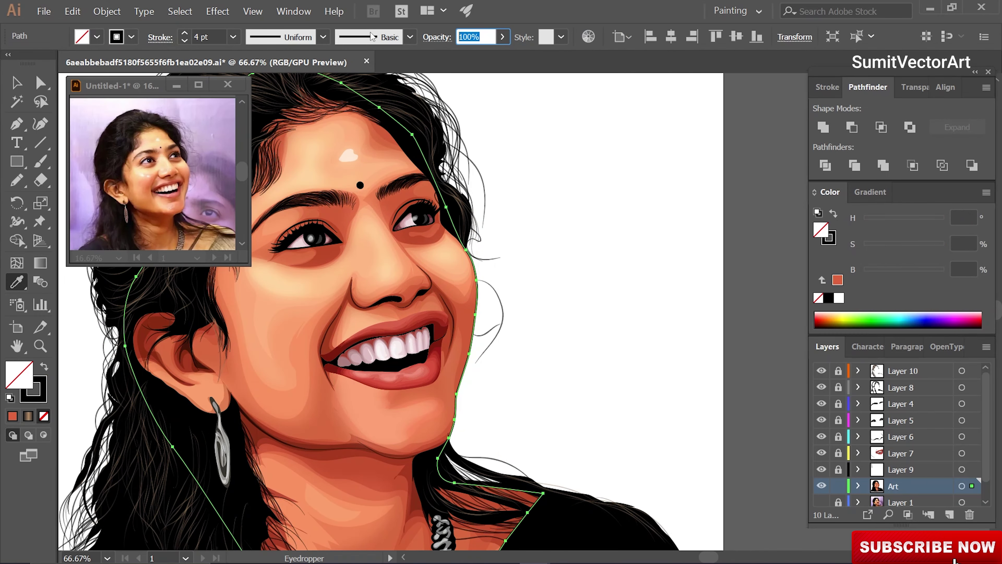
Move the black clothing shapes in place onto a new layer beneath the locked Art layer.
key("ctrl+minus")
key("ctrl+minus")
key("ctrl+minus")
left_click(544, 379, "ctrl")
key("ctrl+x")
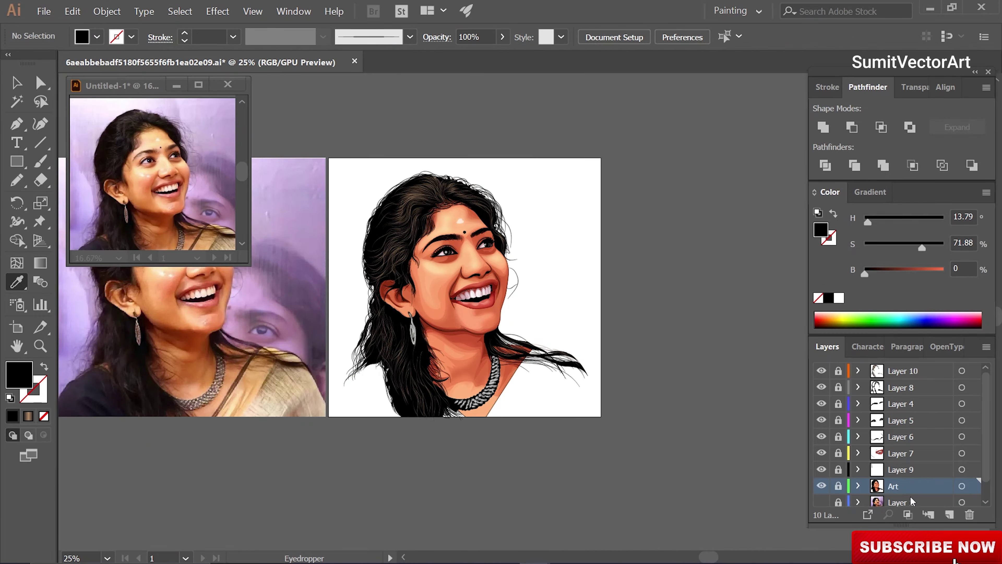
key("ctrl+l")
key("ctrl+f")
key("ctrl+shift+a")
Fill the clothing shape over the far shoulder with sand beige, H 31.55, S 41.81, B 90.98.
left_click(602, 377, "ctrl")
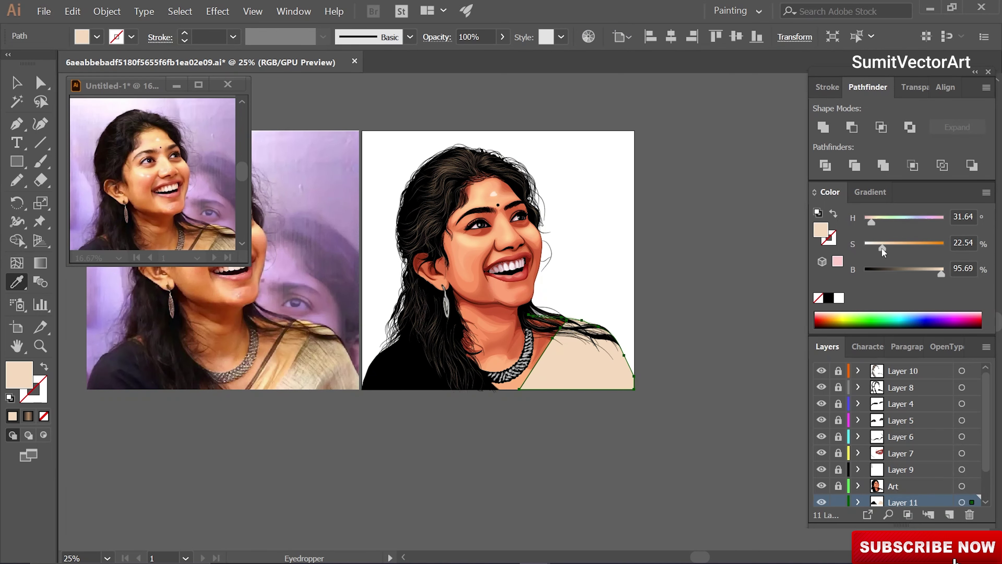
left_click_drag(882, 247, 897, 250)
key("ctrl+plus")
key("ctrl+shift+a")
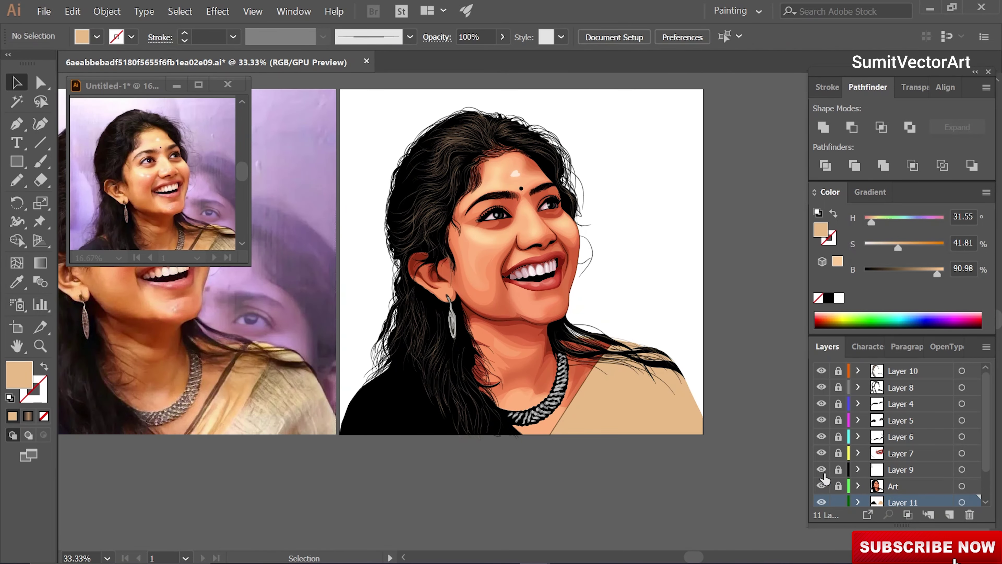
Show the photo, trace the diagonal border band of the draped fabric and fill it with H 31.15, S 59.82, B 85.88.
key("ctrl+y")
scroll(673, 482, "up", 1)
key("n")
left_click_drag(650, 239, 613, 316)
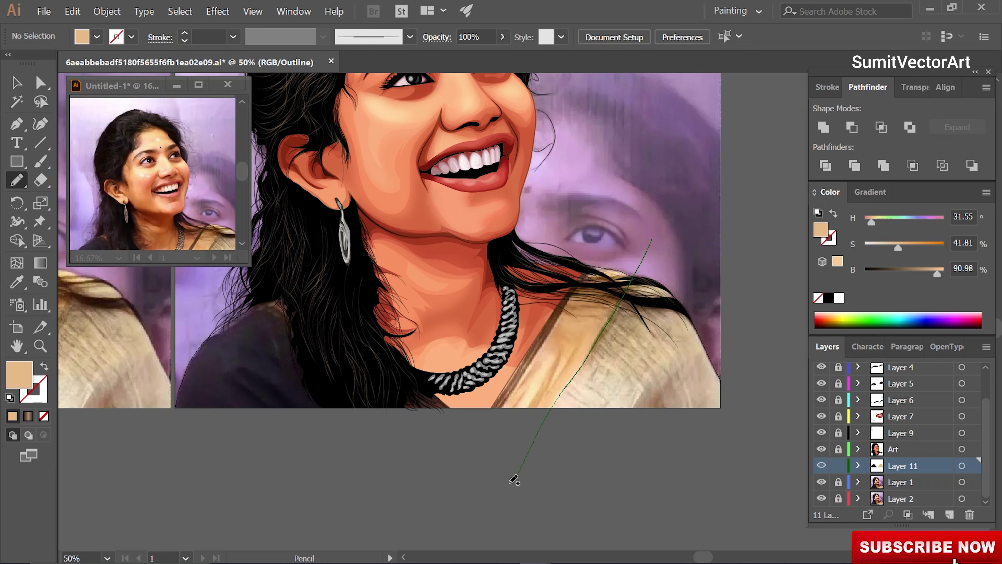
left_click_drag(514, 479, 651, 237)
key("ctrl+y")
key("i")
left_click(646, 496, "ctrl")
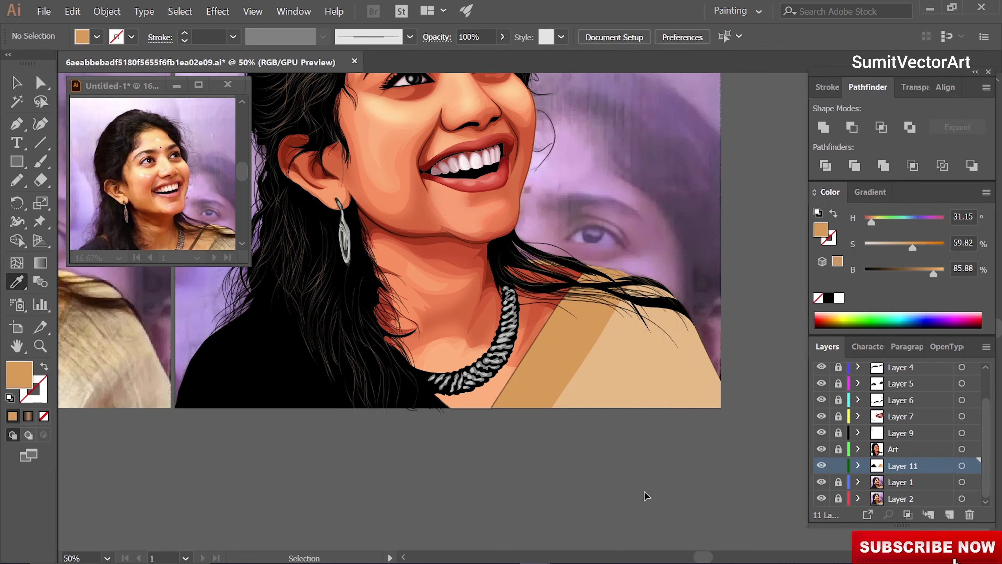
Trace the narrow edge strip of the draped fabric beside the neckline and fill it with brown, H 31.9, S 63.2, B 49.02.
key("ctrl+y")
key("n")
left_click_drag(508, 407, 648, 224)
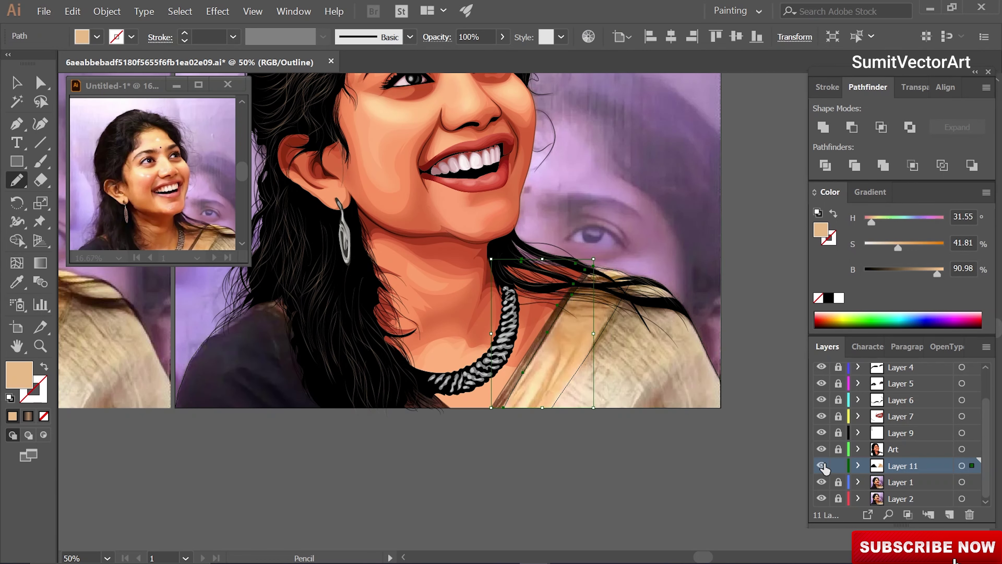
key("ctrl+y")
key("i")
Draw thin fold streaks along the fabric's diagonal border band and fill them with H 31.22, S 43.75, B 87.84.
scroll(501, 182, "down", 3)
scroll(547, 369, "up", 3)
key("ctrl+y")
key("n")
left_click_drag(549, 407, 580, 370)
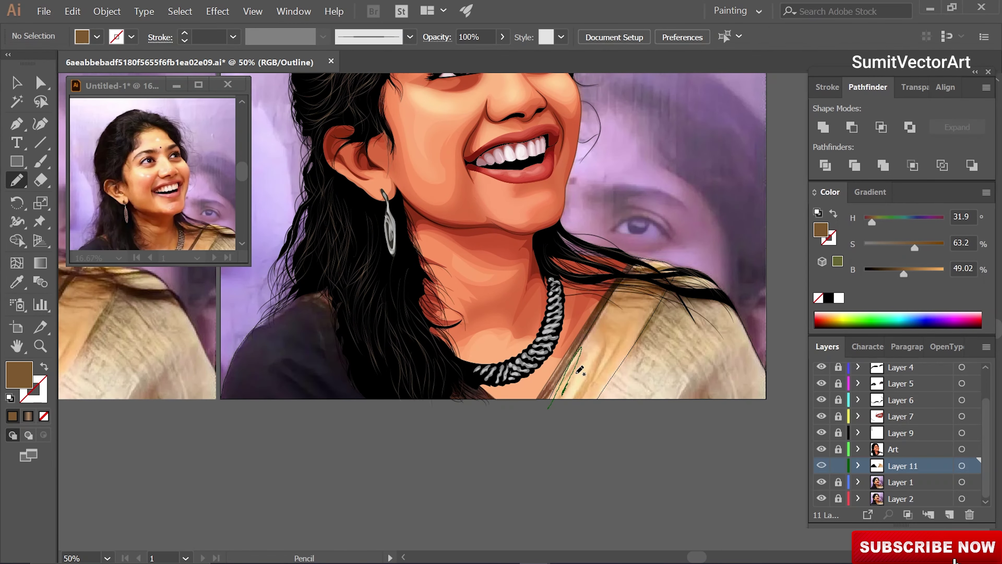
key("ctrl+y")
key("i")
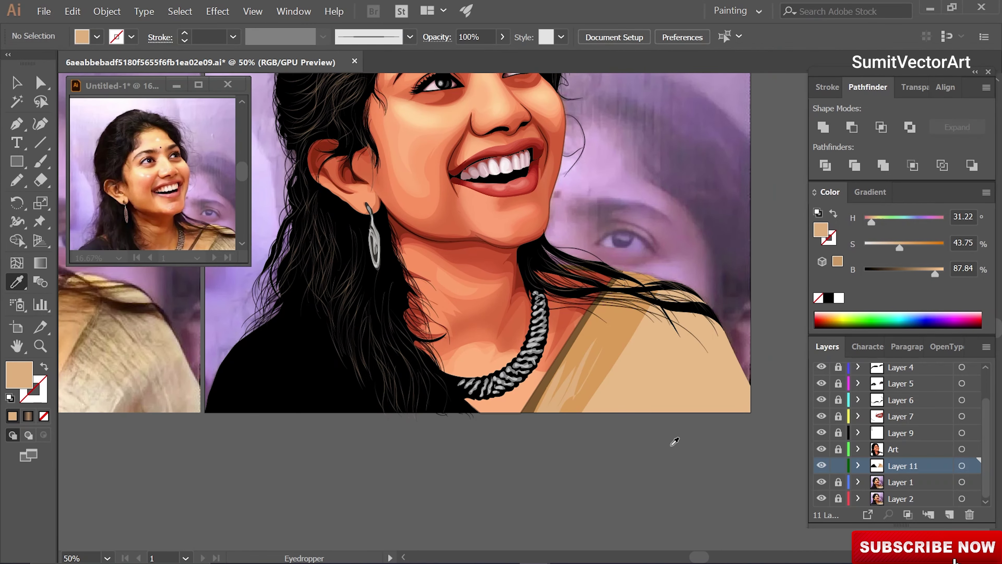
Trace a large shading area on the beige shoulder fabric, trim it to the garment and fill it with H 31.18, S 45.95, B 87.06.
key("ctrl+y")
key("n")
mouse_move(594, 459)
left_mouse_down()
mouse_move(670, 396)
mouse_move(664, 386)
left_mouse_up()
mouse_move(665, 387)
left_mouse_down()
mouse_move(675, 334)
mouse_move(594, 353)
left_mouse_up()
left_click_drag(597, 271, 676, 470)
key("ctrl+y")
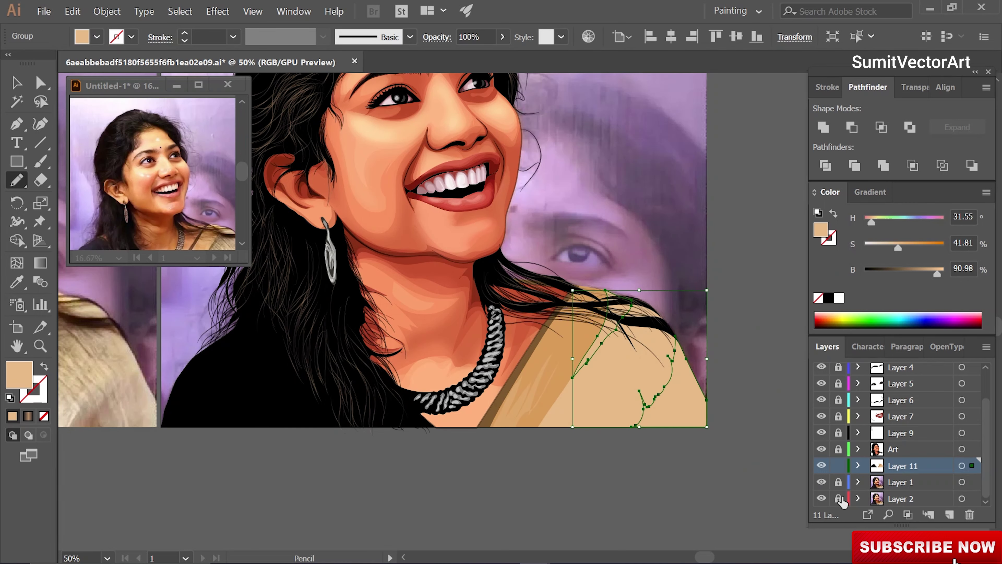
key("i")
right_click(755, 347)
left_click(670, 494)
key("ctrl+shift+a")
Trace a second, darker shading patch at the lower outer corner of the shoulder fabric and trim it to the garment.
key("ctrl+y")
key("n")
left_click_drag(613, 454, 638, 431)
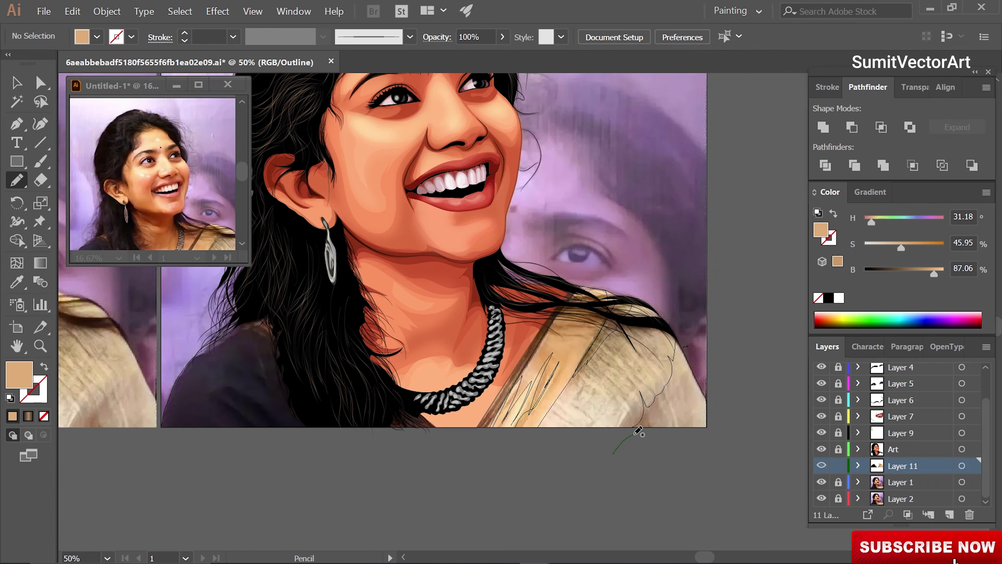
left_click_drag(707, 318, 712, 470)
key("ctrl+y")
key("i")
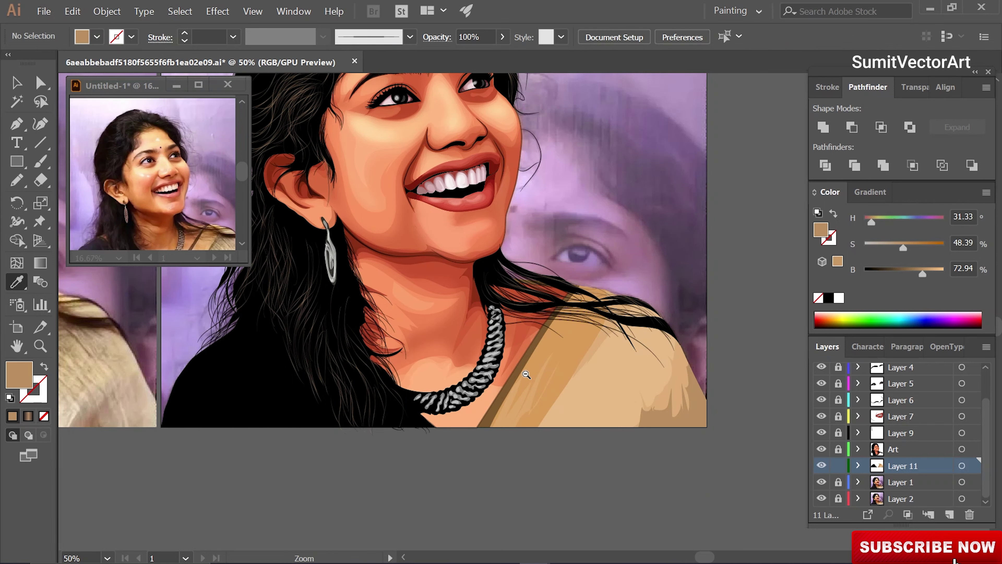
Try to raise the saturation of the beige fabric's fill slightly.
scroll(394, 253, "down", 3)
scroll(394, 253, "right", 2)
left_click_drag(901, 247, 907, 248)
key("ctrl+z")
Change the black sleeve shape's fill to a dark violet of H 260, S 29.27, B 16.08.
key("ctrl+minus")
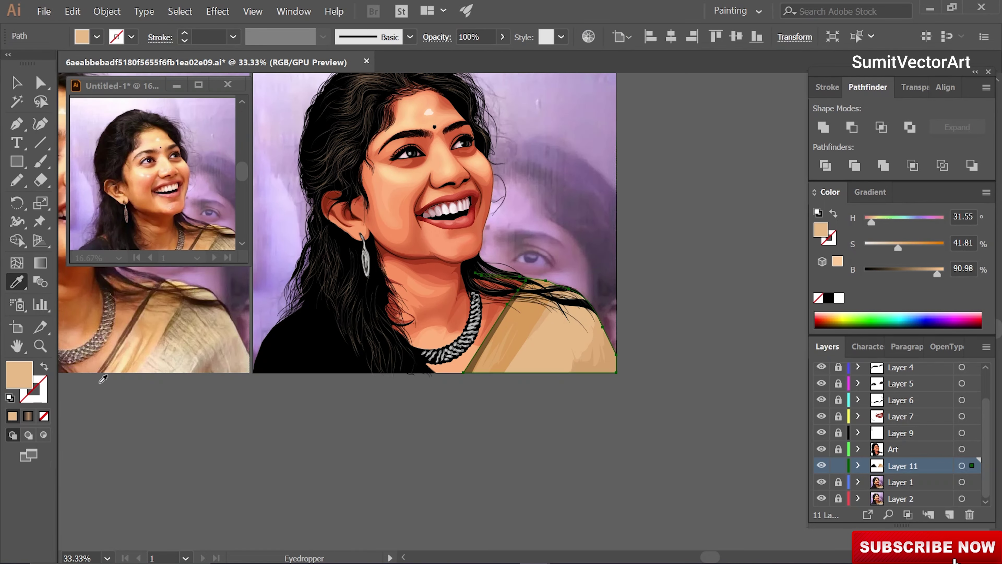
right_click(620, 278)
key("Escape")
scroll(434, 237, "left", 5)
scroll(434, 237, "up", 1)
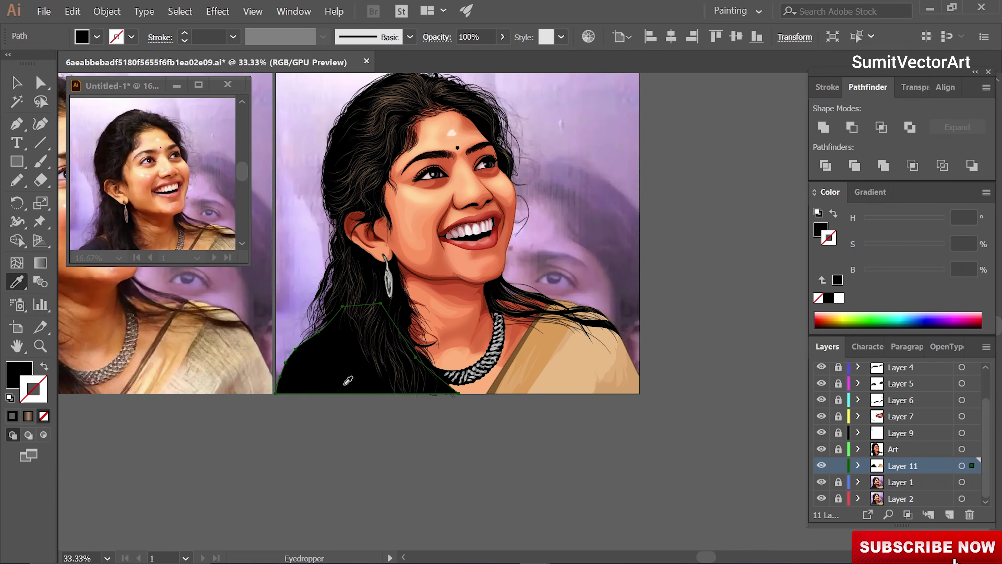
left_click(629, 275)
key("v")
scroll(654, 506, "right", 2)
scroll(654, 505, "down", 1)
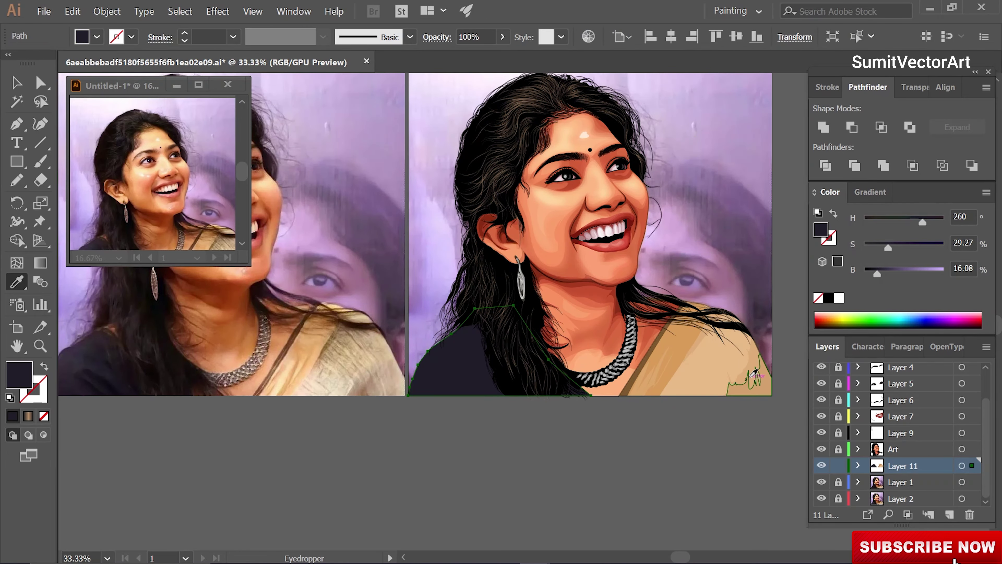
right_click(510, 441)
key("Escape")
Trace fold shading patches on the dark sleeve over the reference, trim them to the garment and fill them with H 260, S 38.71, B 12.16.
key("ctrl+shift+a")
key("n")
key("ctrl+y")
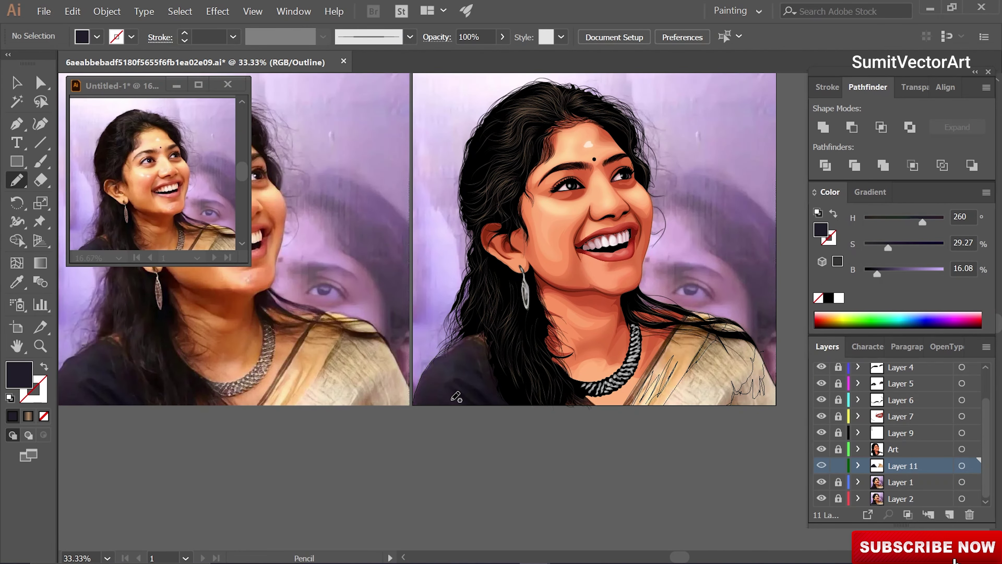
left_click_drag(427, 355, 421, 346)
key("ctrl+y")
key("i")
left_click(454, 379)
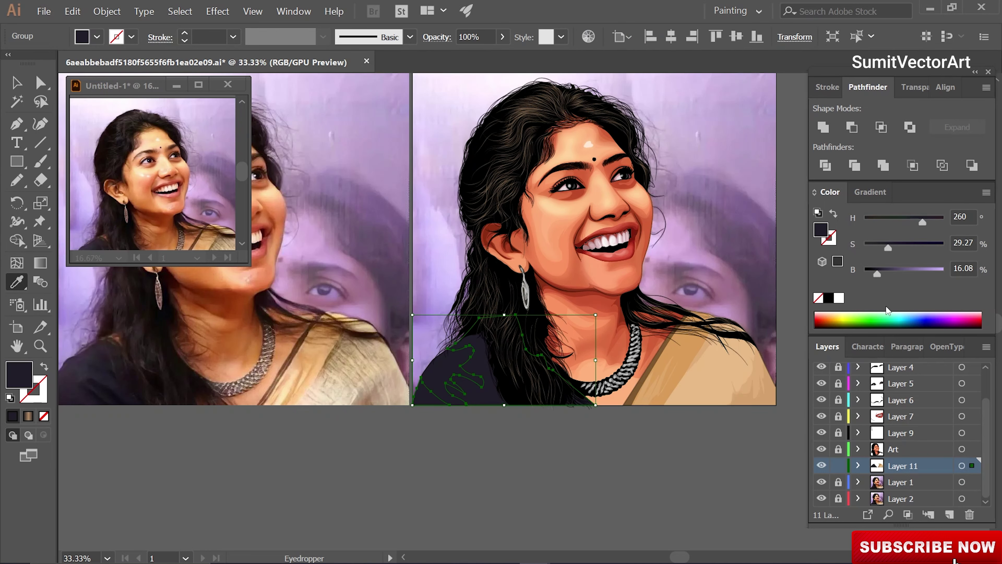
key("ctrl+shift+a")
Trace deeper fold shadows on the lower part of the dark sleeve and fill them with H 257.14, S 38.89, B 7.06.
key("ctrl+y")
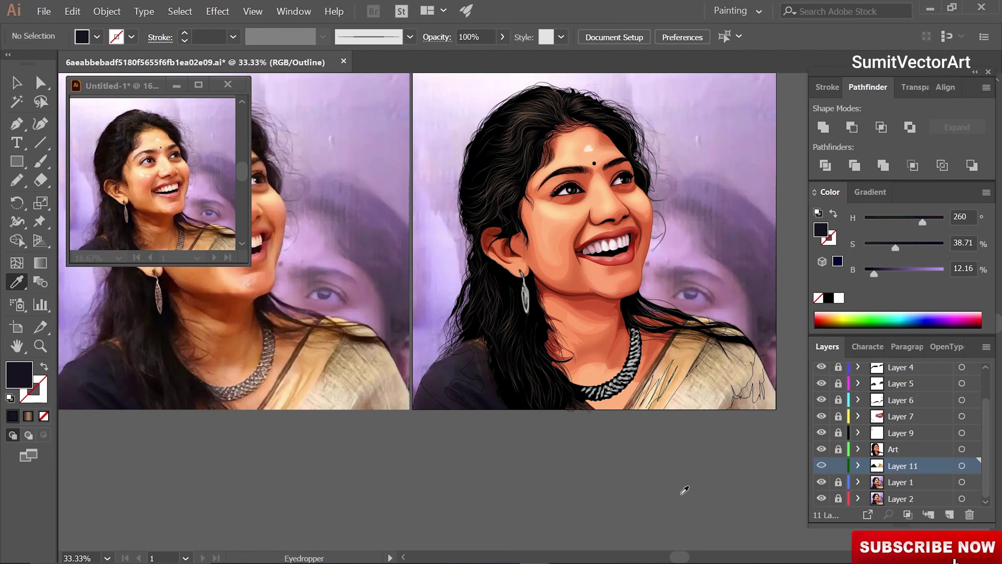
key("n")
left_click_drag(427, 316, 468, 420)
left_click_drag(468, 340, 431, 328)
key("ctrl+y")
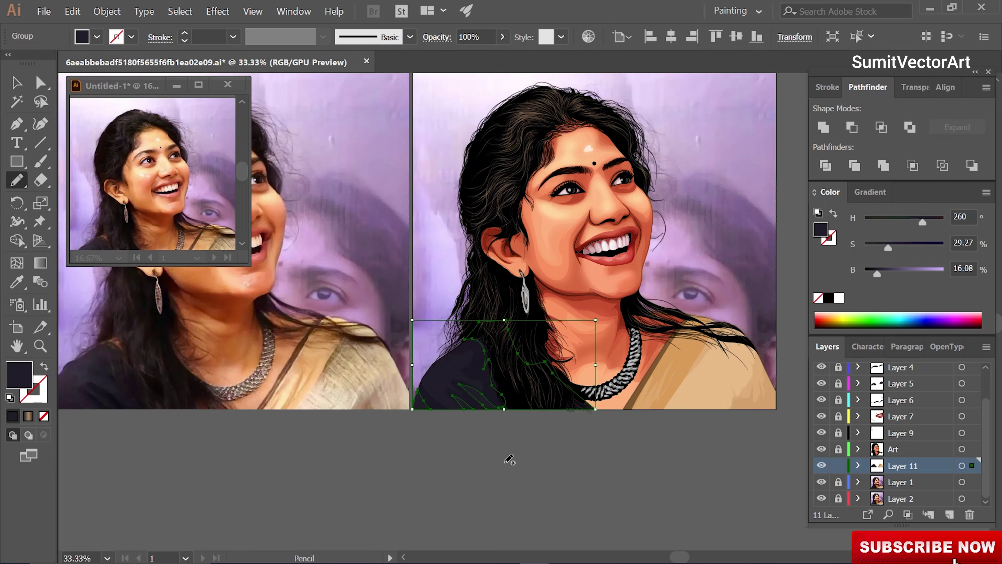
key("i")
left_click(552, 390)
Trace a lighter highlight patch near the outer edge of the dark sleeve and fill it with H 260, S 25.42, B 23.14.
key("ctrl+minus")
key("ctrl+minus")
key("ctrl+minus")
key("ctrl+1")
scroll(586, 362, "down", 1)
key("n")
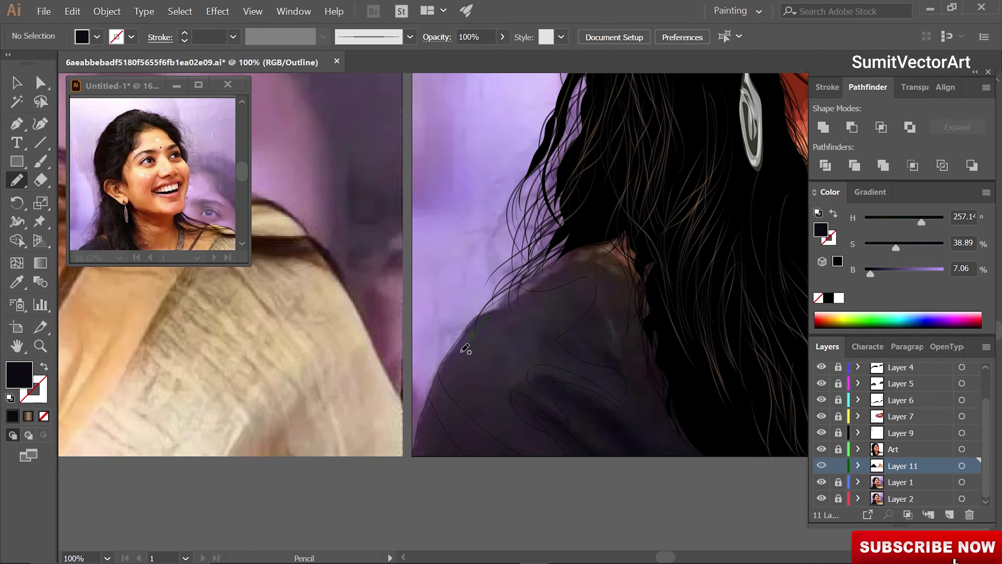
left_click_drag(463, 347, 465, 349)
key("i")
left_click(573, 426)
key("ctrl+shift+a")
key("ctrl+minus")
key("ctrl+minus")
key("ctrl+minus")
key("ctrl+minus")
key("ctrl+minus")
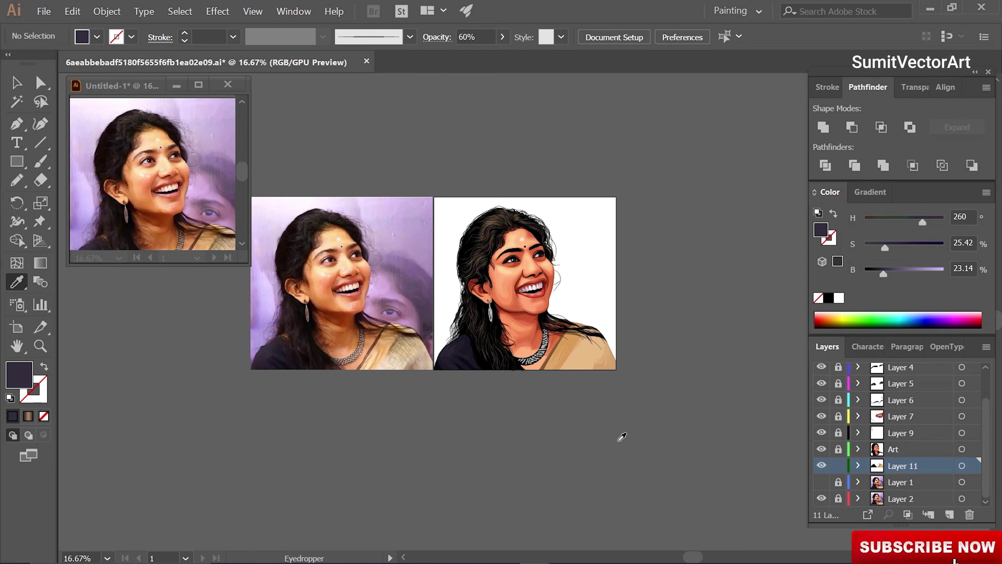
Hide the reference photo in Layer 2 and dock the floating Untitled-1 window as a tab, keeping the portrait document active.
left_click(821, 498)
left_click_drag(159, 99, 465, 61)
left_click(288, 60)
Lock Layer 11, create a new layer directly beneath it and draw a background rectangle covering the artboard.
left_click(458, 276)
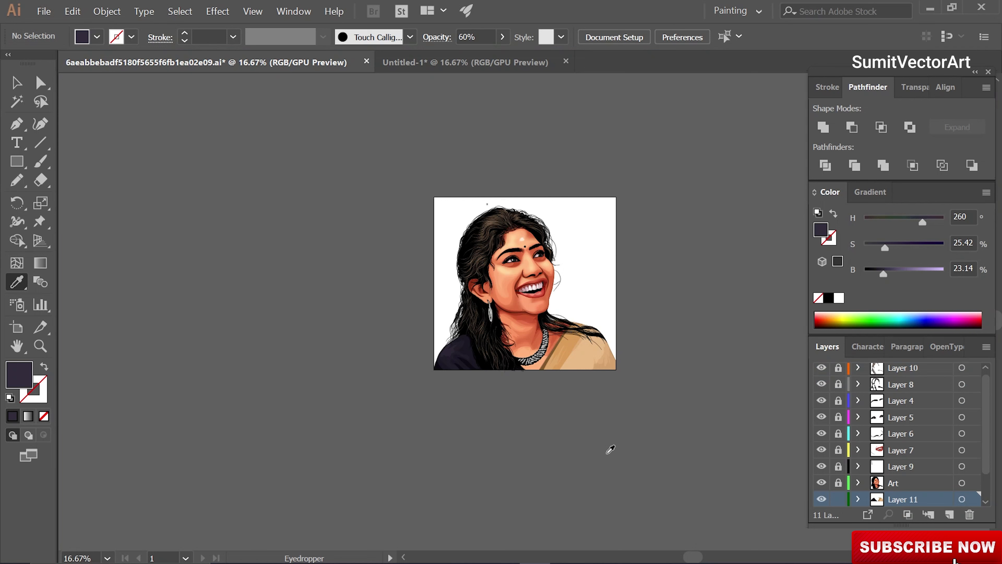
left_click(564, 304)
left_click_drag(578, 304, 576, 357)
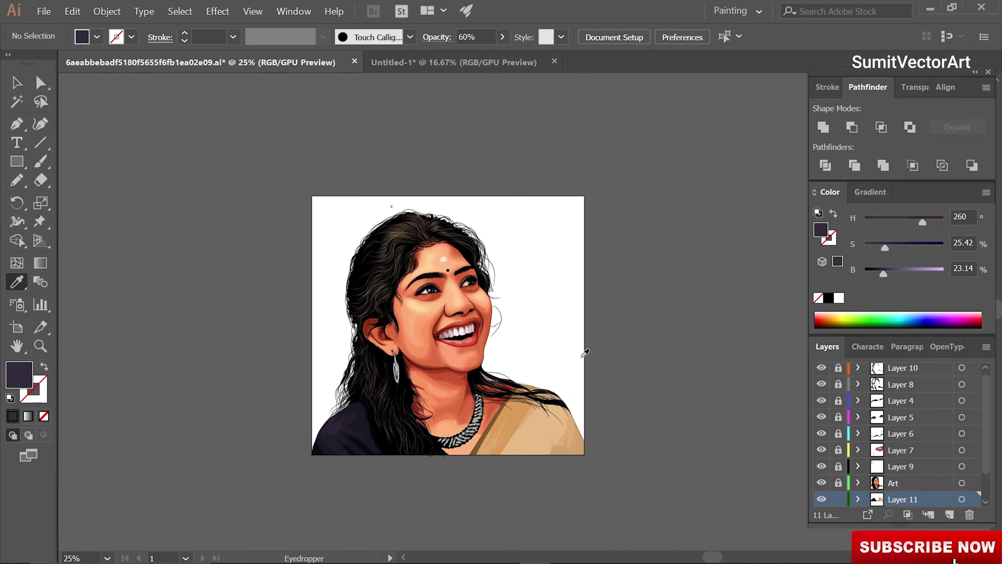
left_click_drag(637, 374, 643, 373)
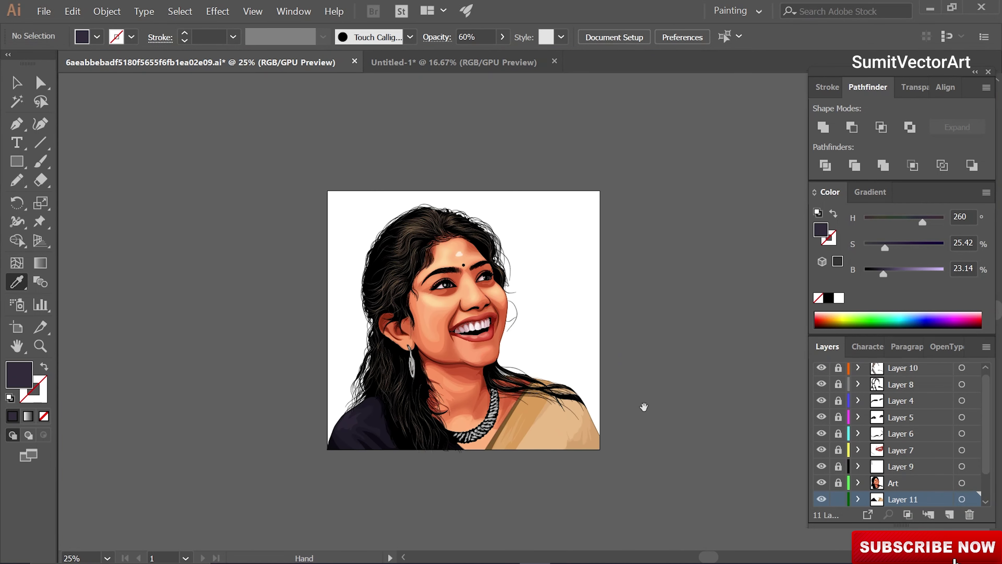
left_click_drag(644, 407, 661, 397)
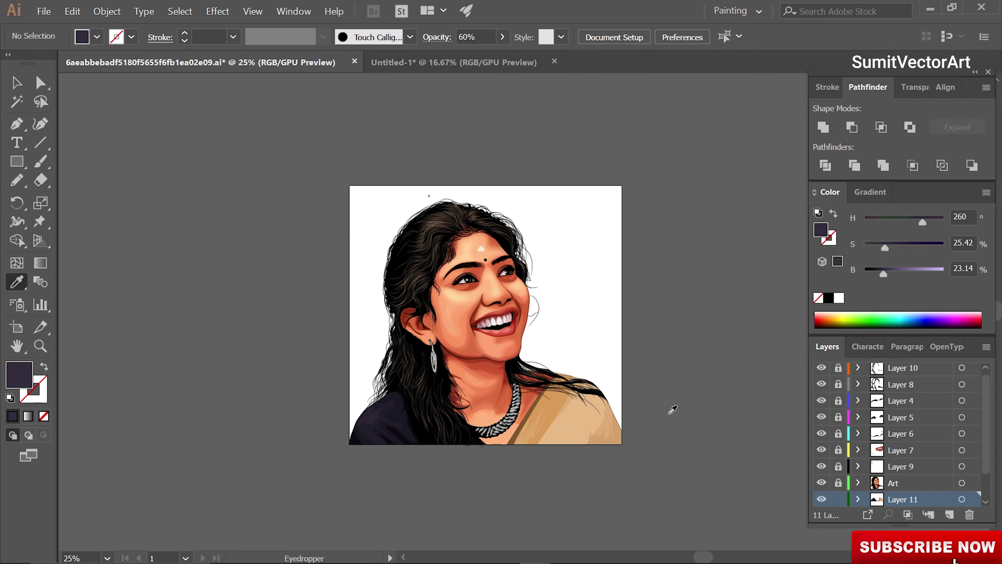
scroll(877, 442, "down", 2)
left_click(911, 481)
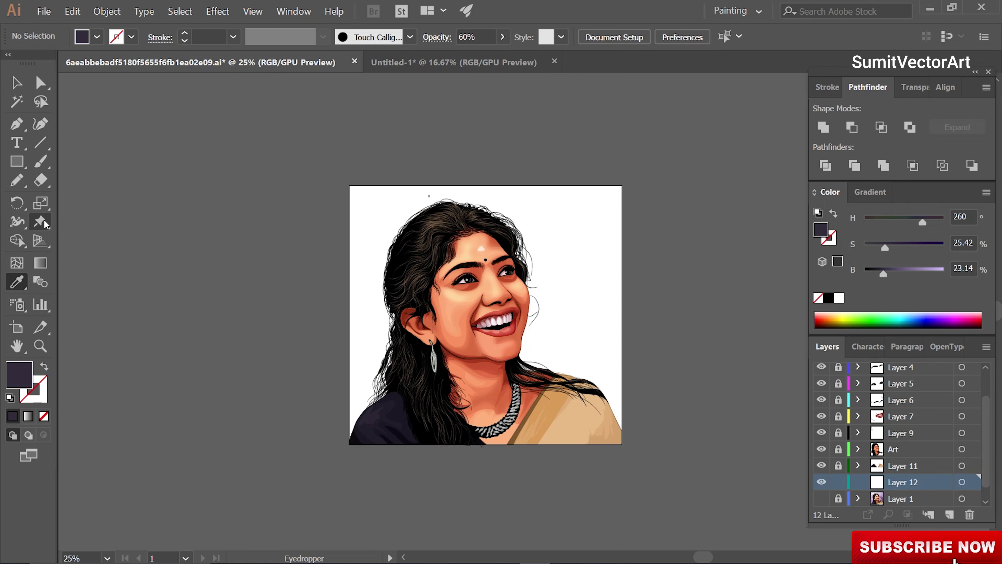
left_click(18, 164)
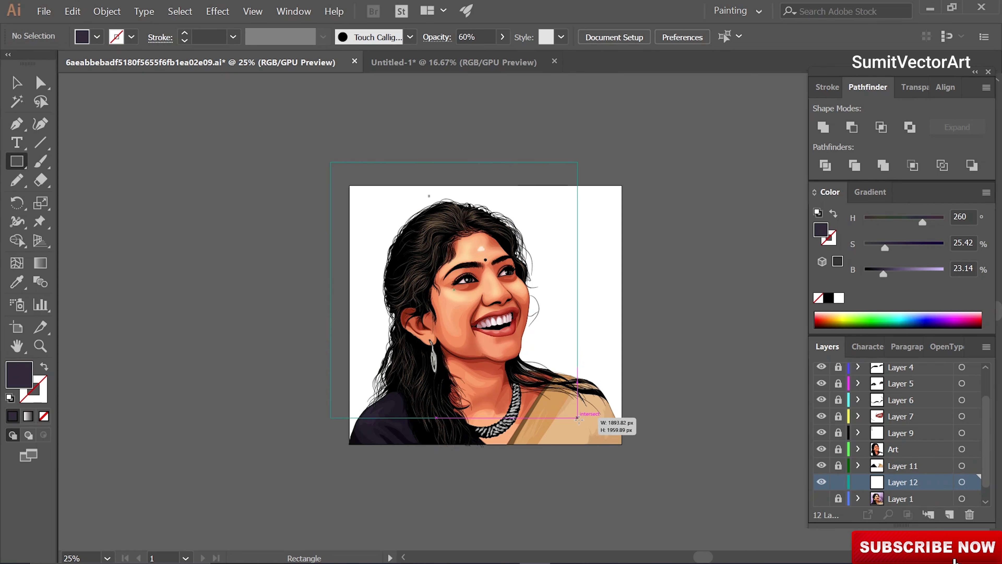